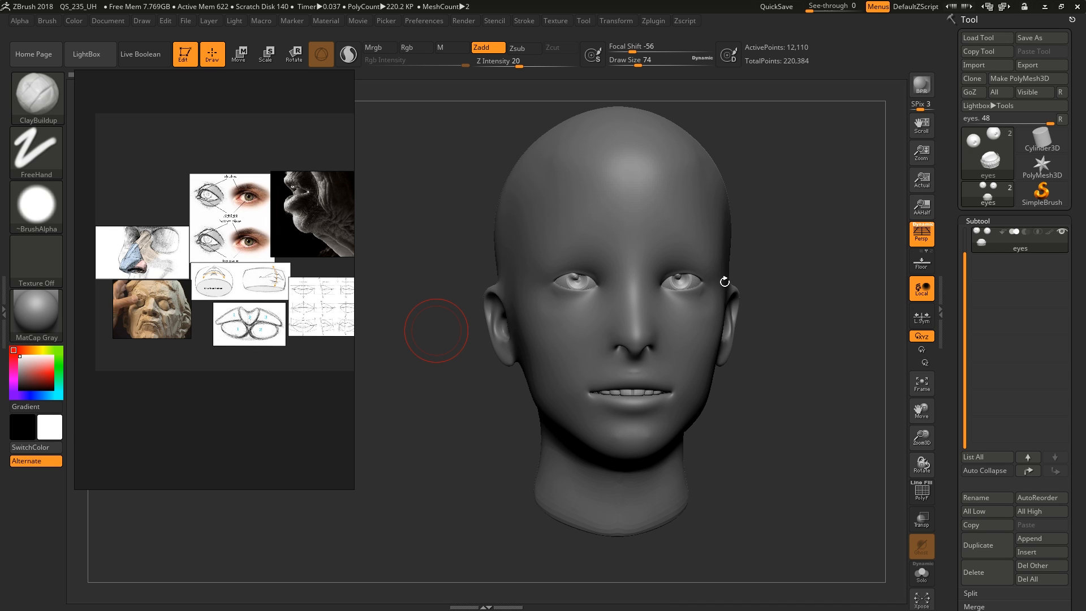
Make the FemaleHead subtool active for sculpting
drag(725, 281, 690, 298)
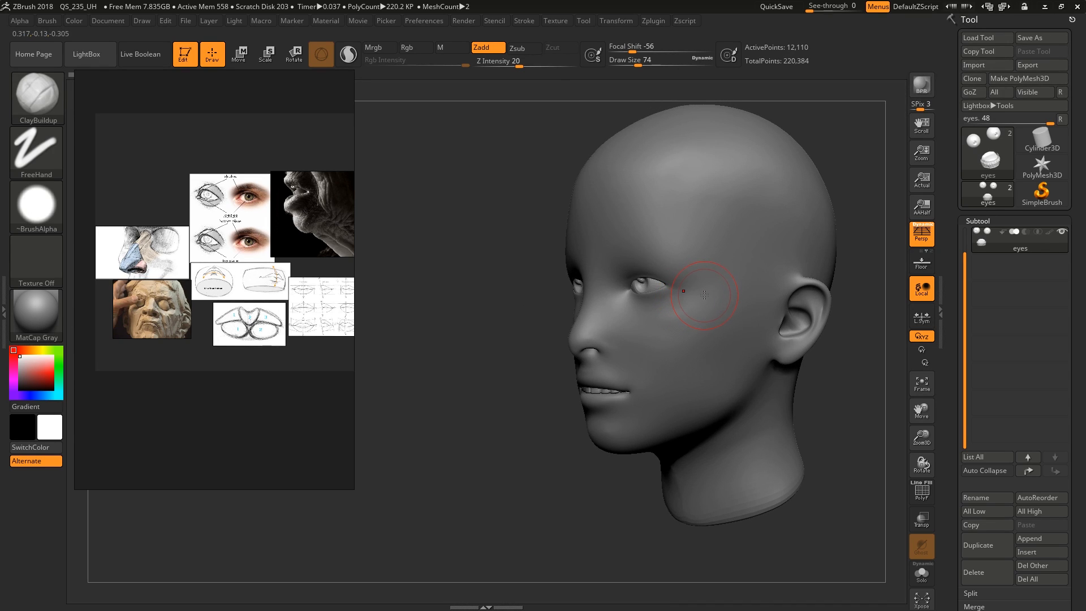
right_drag(691, 296, 706, 297)
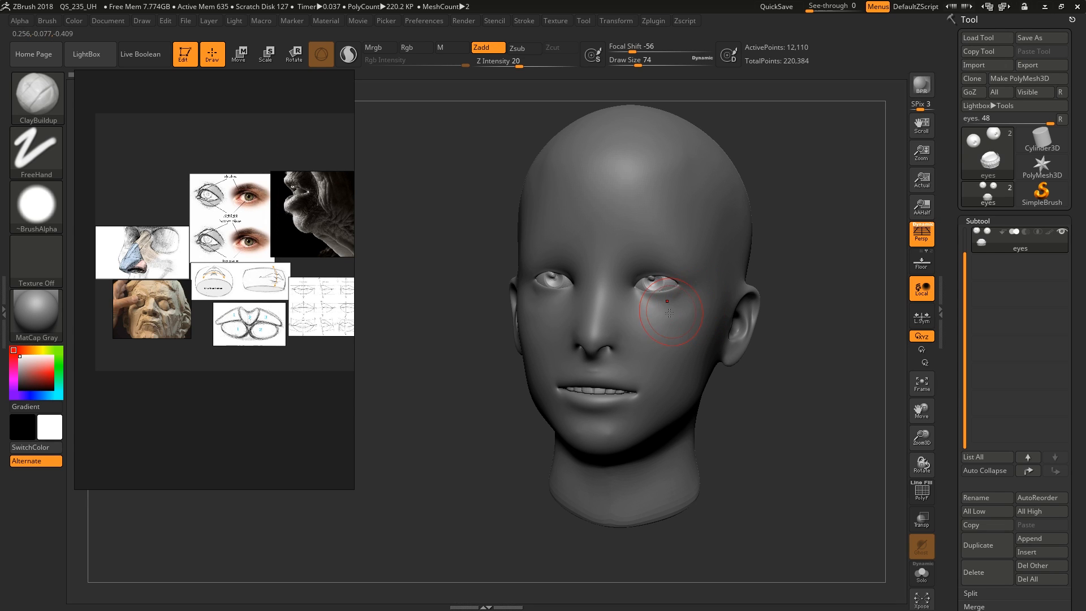
right_drag(689, 331, 681, 338)
alt+click(683, 336)
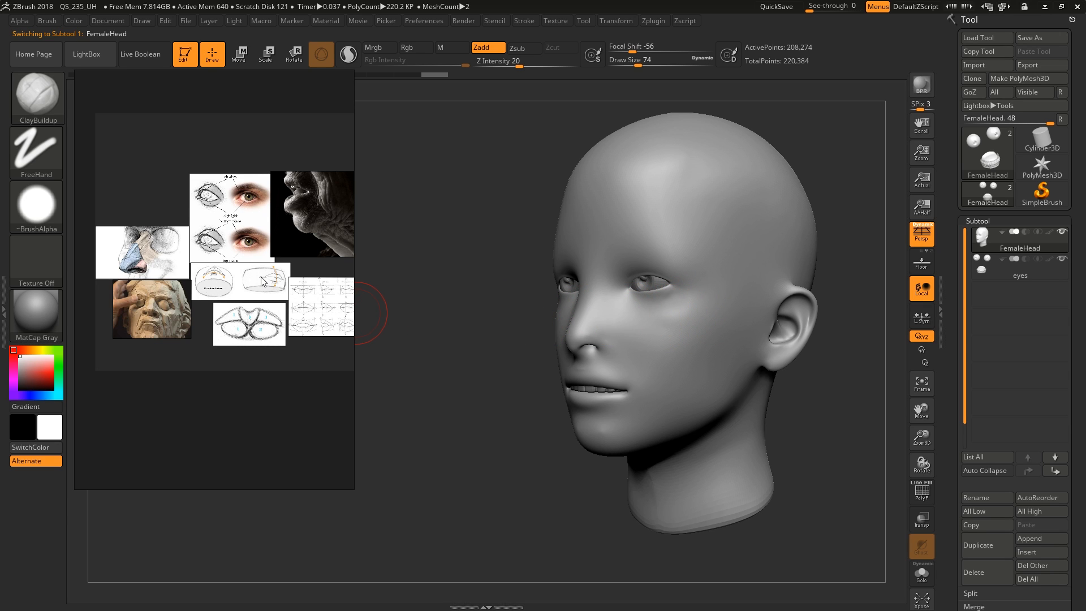
Examine the head's eye region from several angles against the reference drawings of the upper and lower lid planes
middle_drag(261, 281, 263, 308)
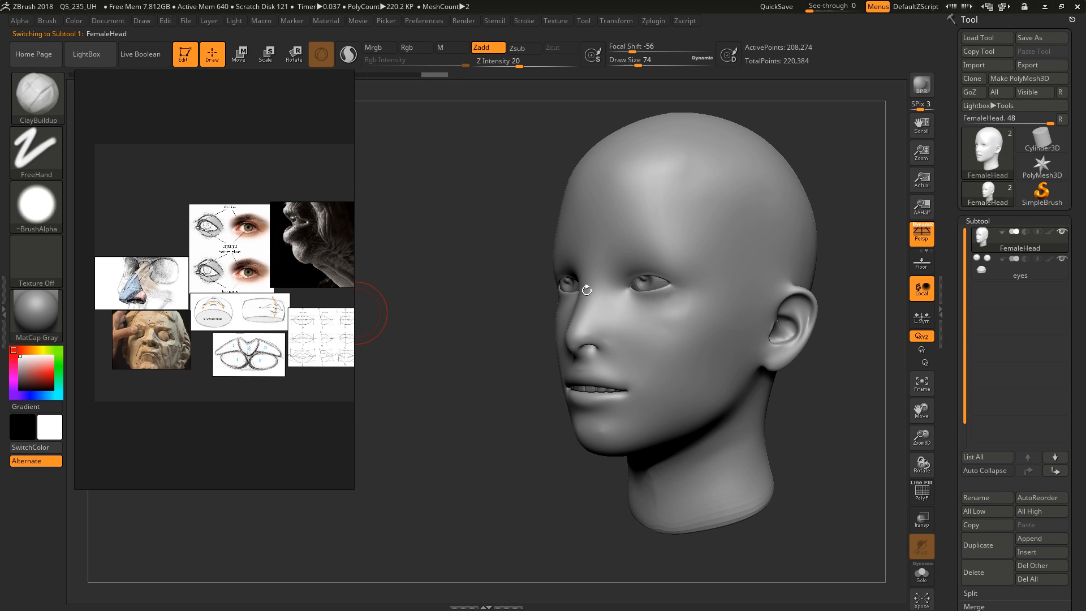
mouse_move(587, 290)
right_down()
mouse_move(668, 297)
mouse_move(654, 383)
mouse_move(586, 365)
mouse_move(670, 362)
mouse_move(688, 393)
mouse_move(688, 311)
mouse_move(629, 315)
mouse_move(626, 357)
mouse_move(640, 362)
mouse_move(674, 300)
mouse_move(594, 368)
mouse_move(557, 421)
right_up()
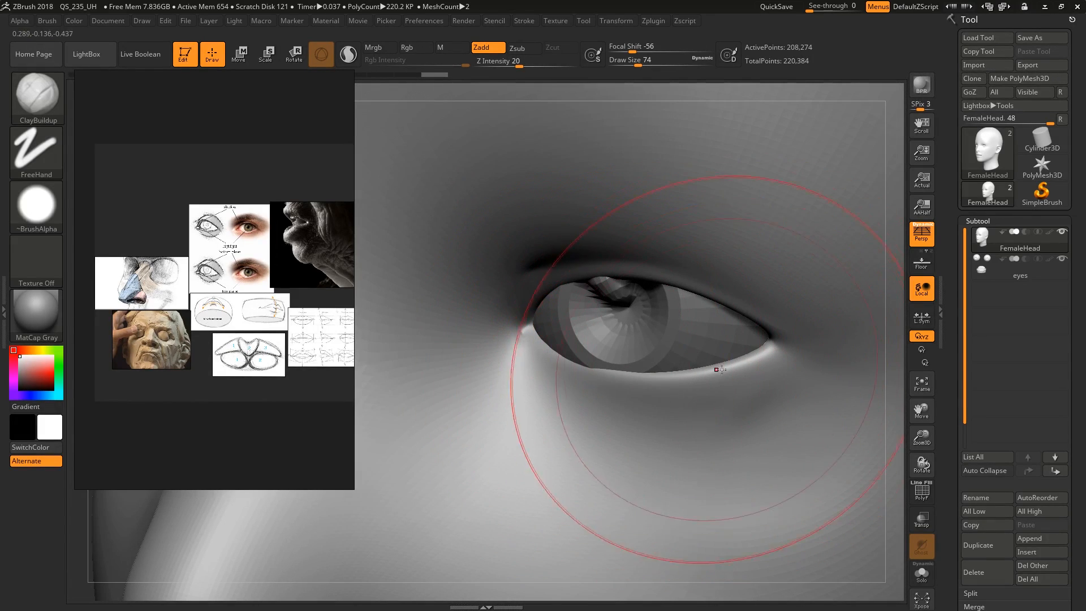
key(shift)
right_drag(715, 350, 701, 254)
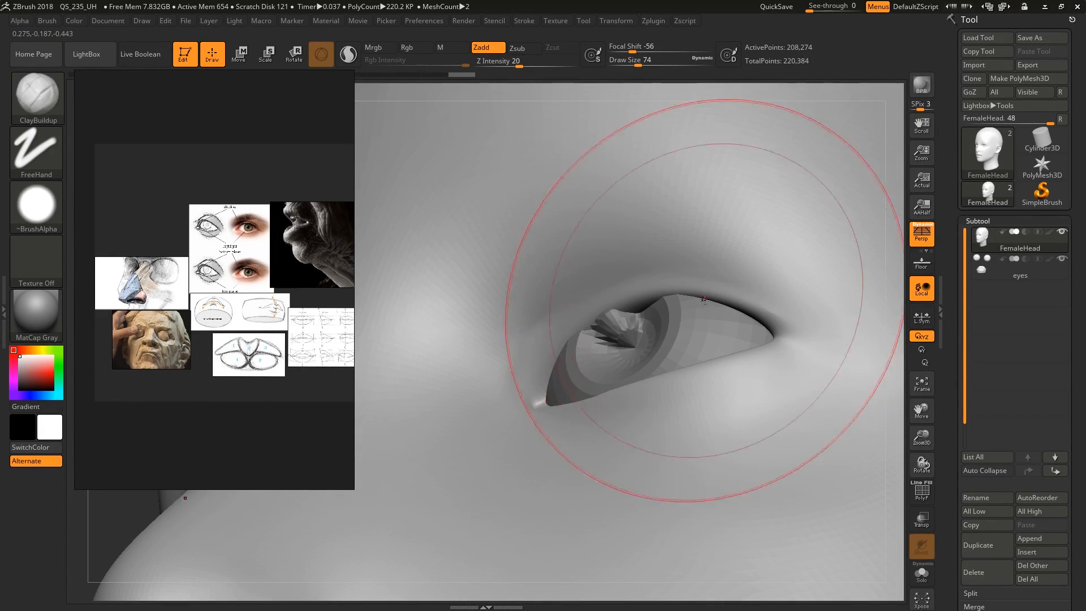
right_drag(704, 299, 656, 332)
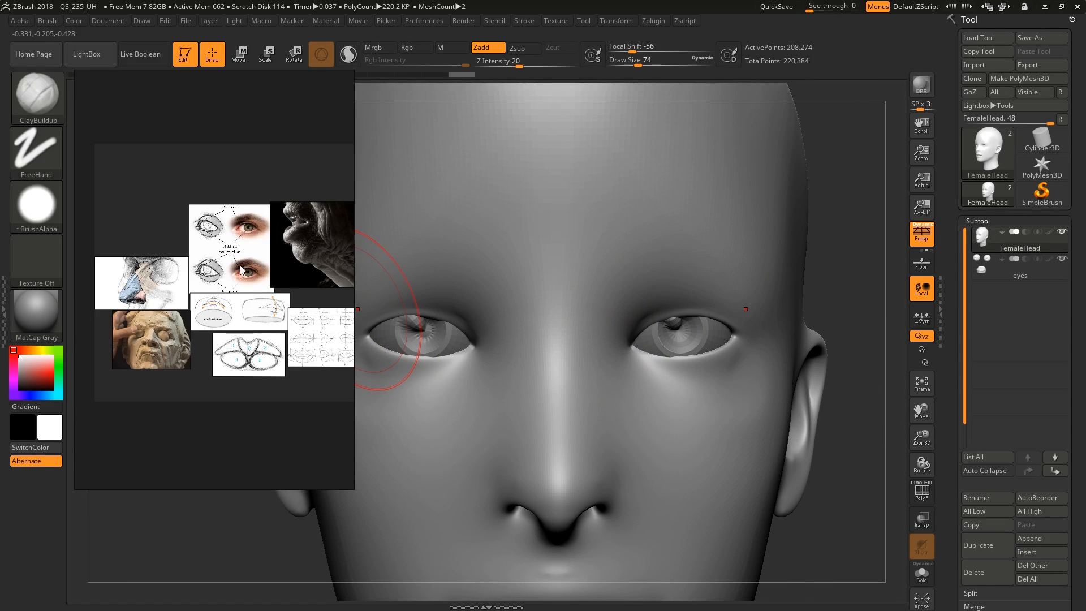
scroll(253, 262, up, 6)
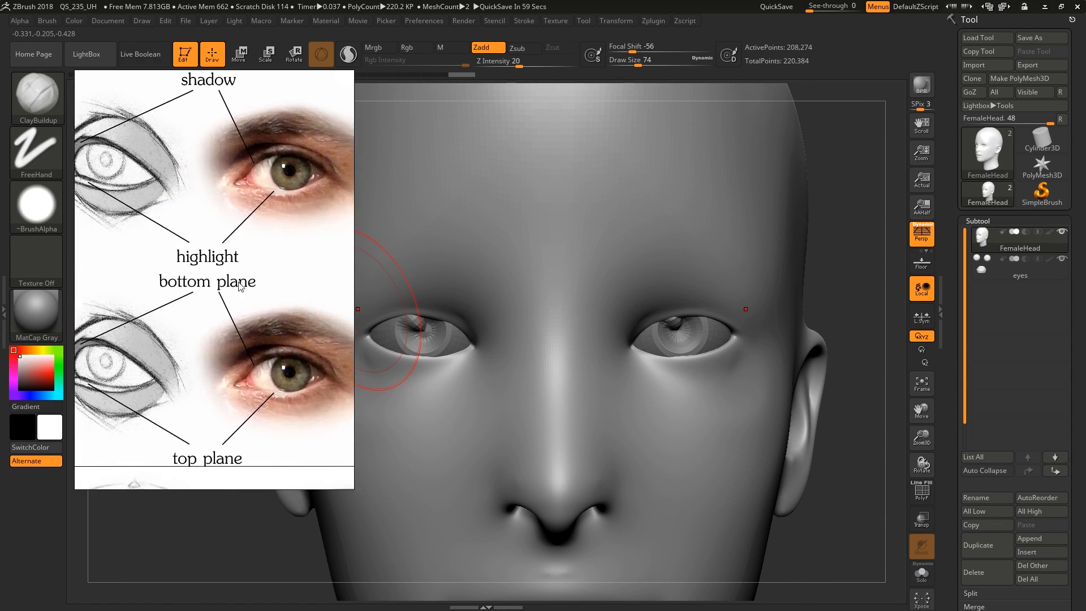
scroll(252, 297, down, 3)
mouse_move(246, 272)
right_down()
mouse_move(295, 293)
mouse_move(313, 278)
mouse_move(548, 303)
mouse_move(282, 303)
right_up()
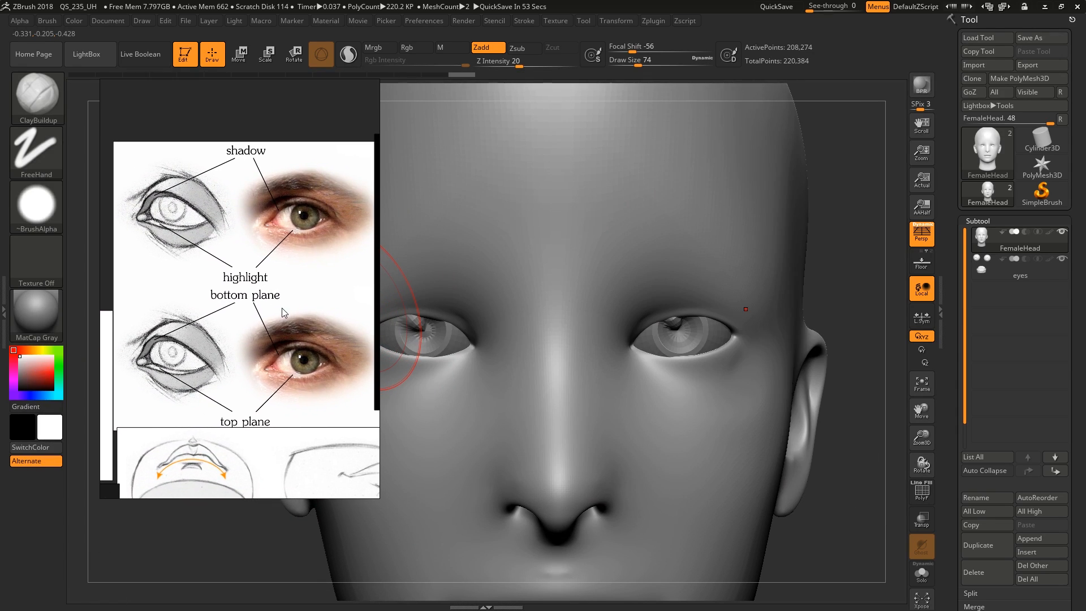
middle_drag(280, 308, 269, 305)
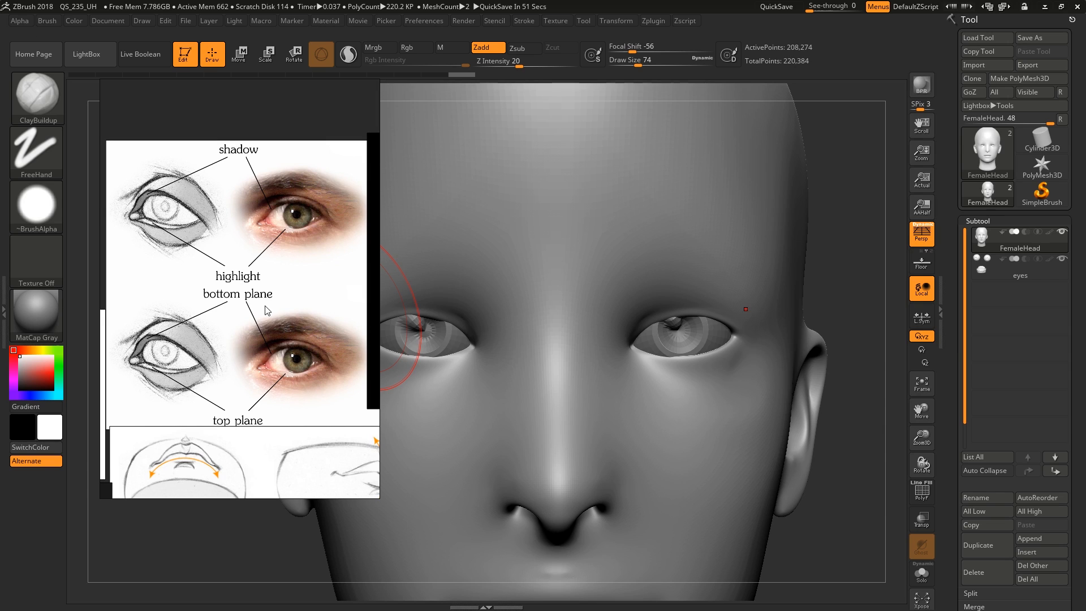
scroll(252, 285, down, 3)
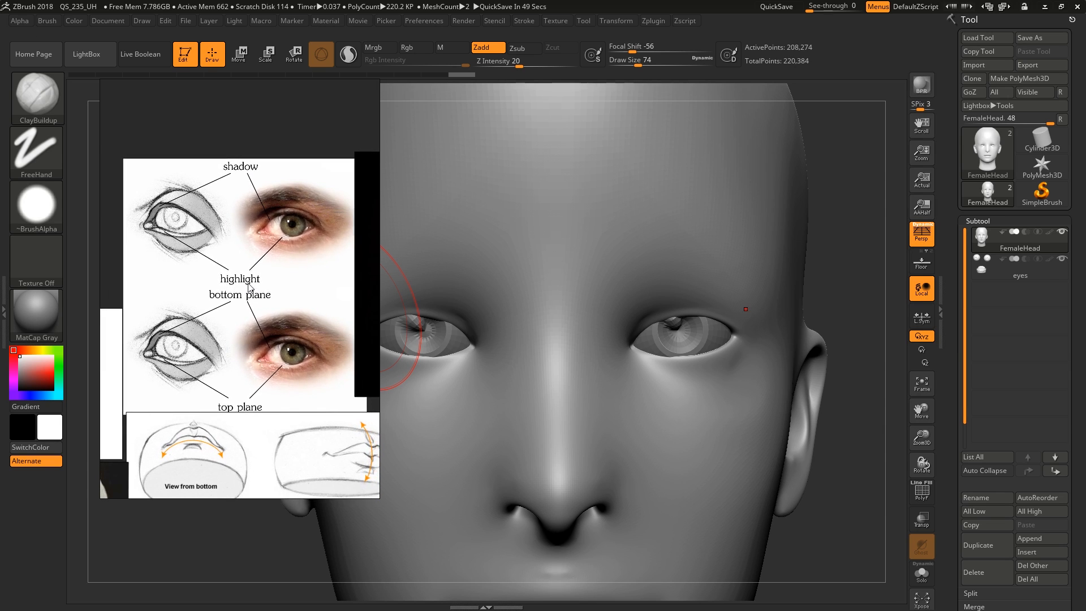
right_drag(262, 283, 263, 314)
middle_drag(262, 315, 250, 251)
right_drag(263, 286, 342, 290)
scroll(279, 287, up, 2)
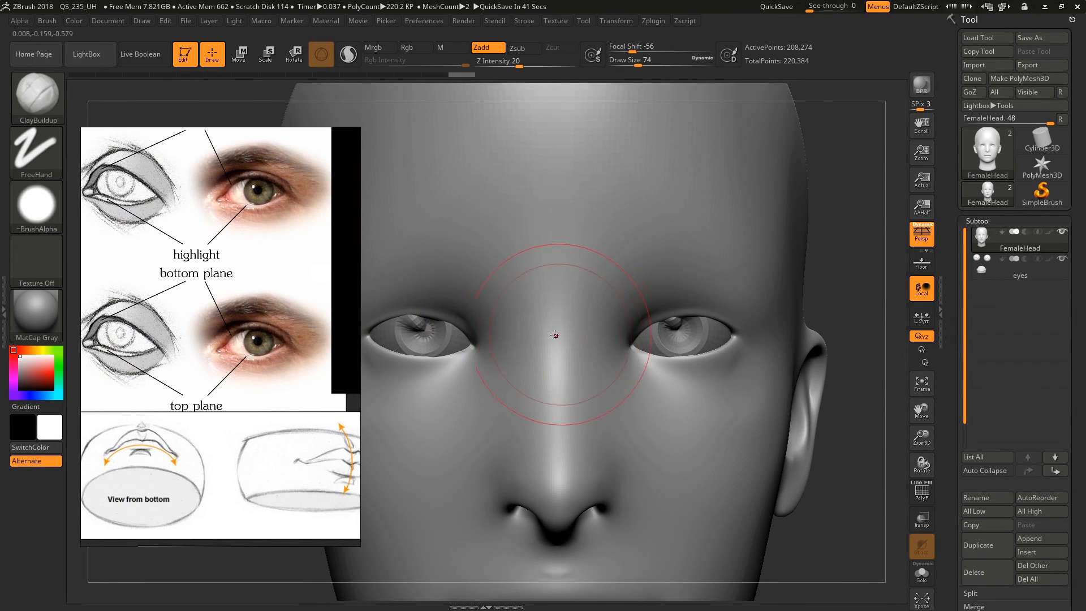
scroll(244, 324, up, 2)
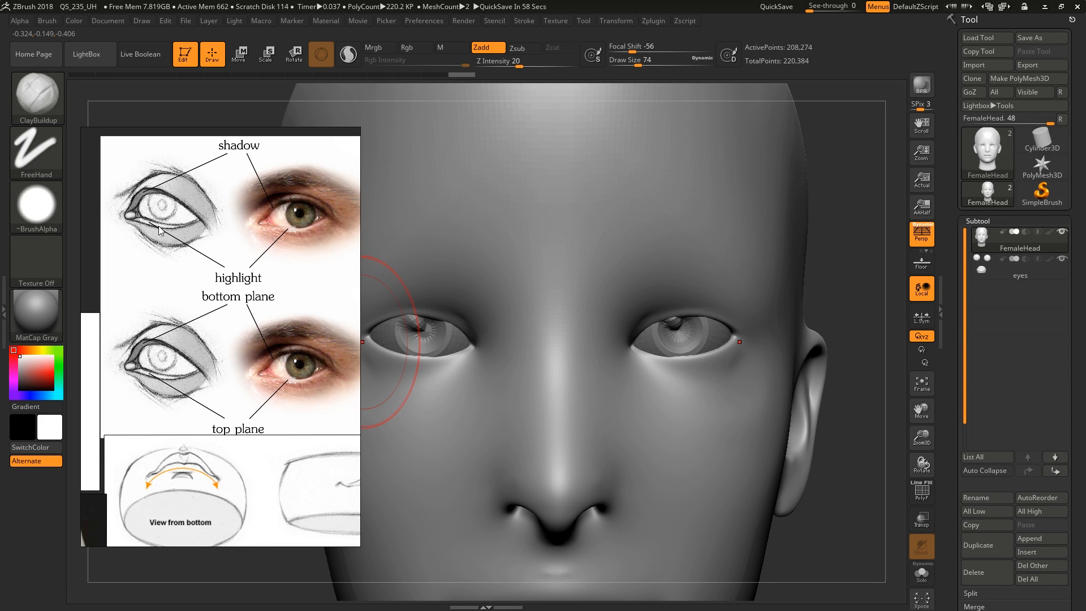
scroll(159, 230, up, 3)
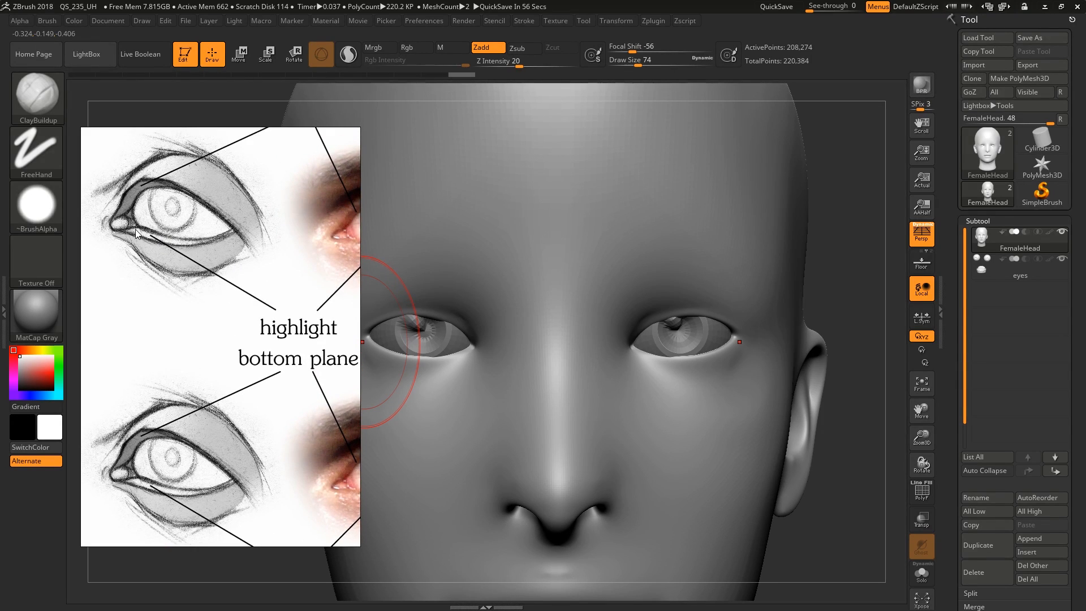
Paint a thin mask along the lower eyelid's rim with a draw size of 5, and undo it
mouse_move(667, 317)
right_down()
mouse_move(536, 371)
mouse_move(566, 328)
mouse_move(733, 359)
mouse_move(755, 376)
mouse_move(698, 370)
mouse_move(704, 347)
mouse_move(744, 335)
right_up()
key(s)
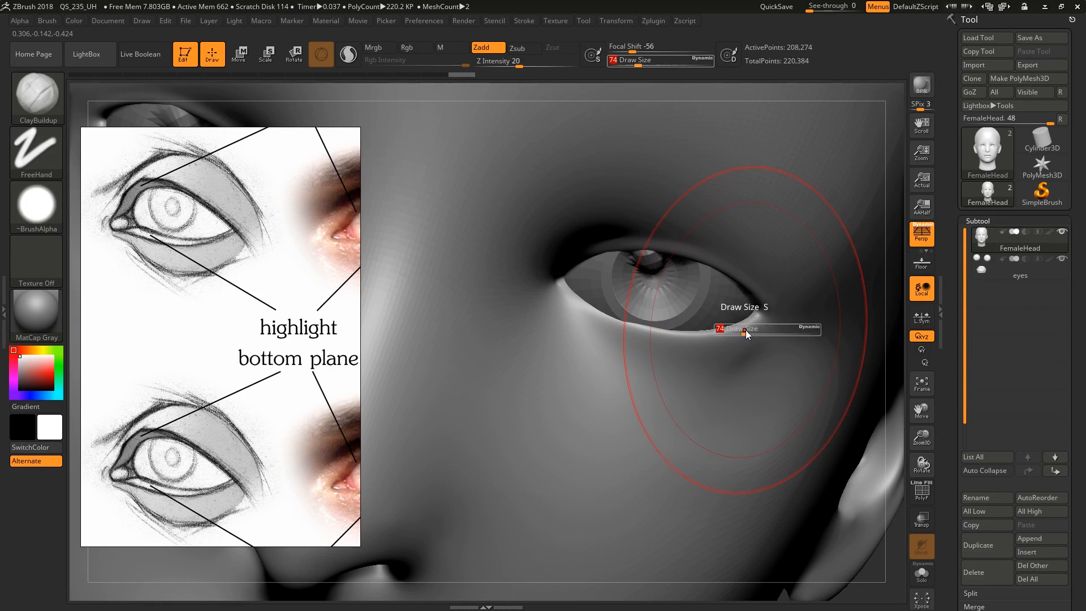
drag(746, 329, 561, 295)
key(ctrl)
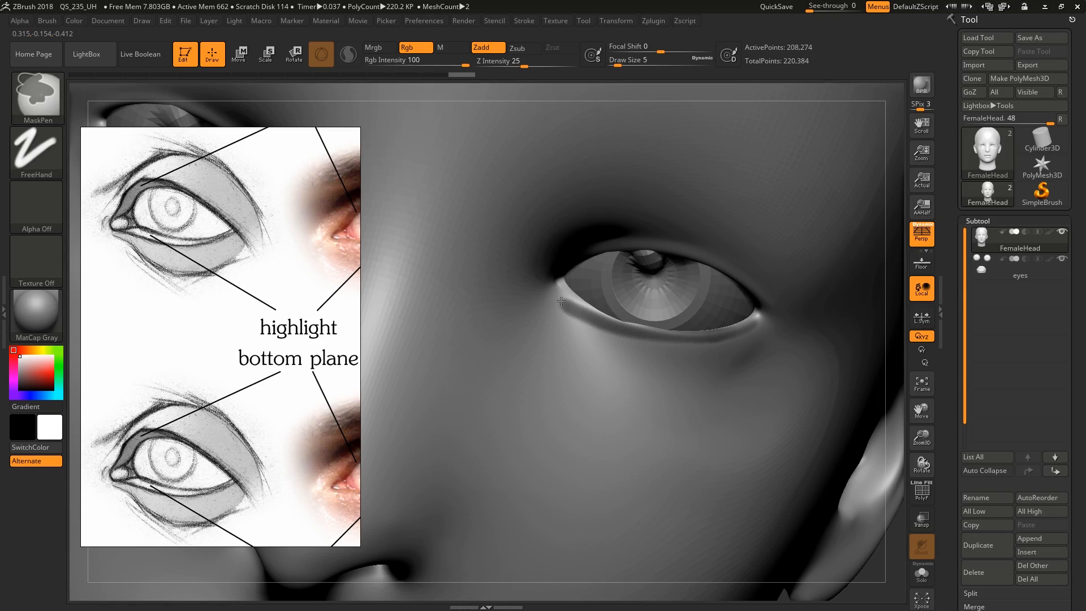
key(ctrl+h)
mouse_move(667, 342)
right_down()
mouse_move(660, 292)
mouse_move(660, 318)
mouse_move(690, 323)
right_up()
key(ctrl+z)
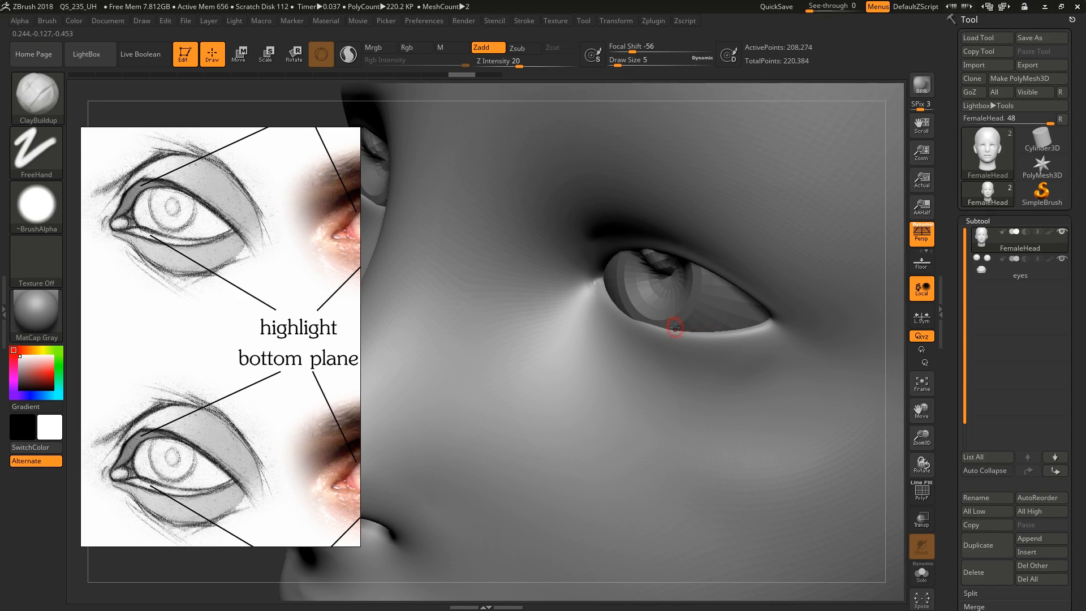
Compare the lower eyelid of the model with the highlight and top plane shown in the eye reference
right_drag(675, 327, 692, 341)
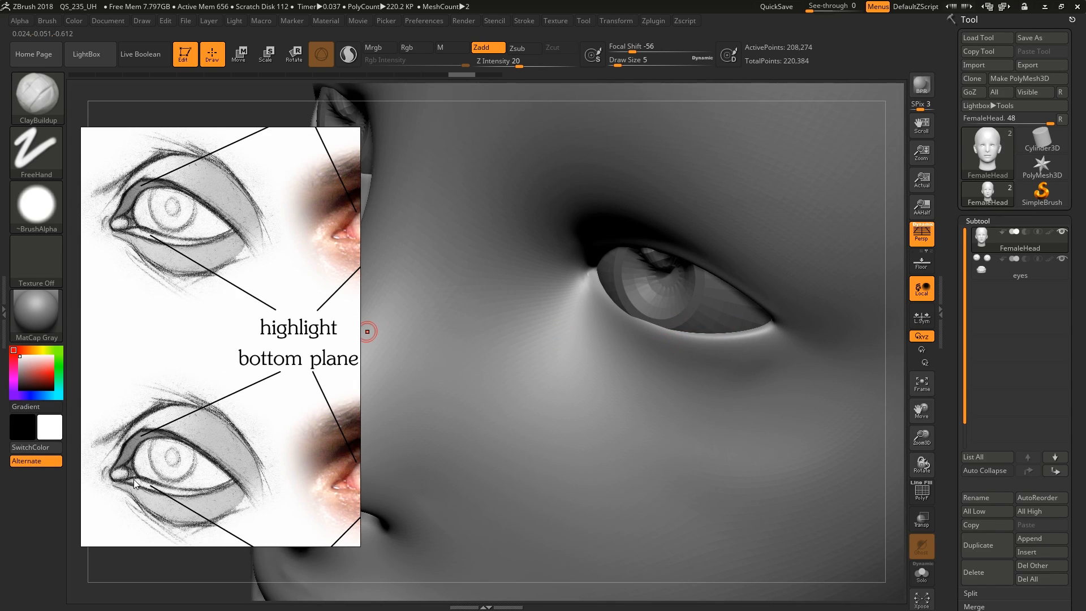
middle_drag(235, 479, 228, 421)
scroll(228, 420, down, 2)
middle_drag(166, 433, 172, 424)
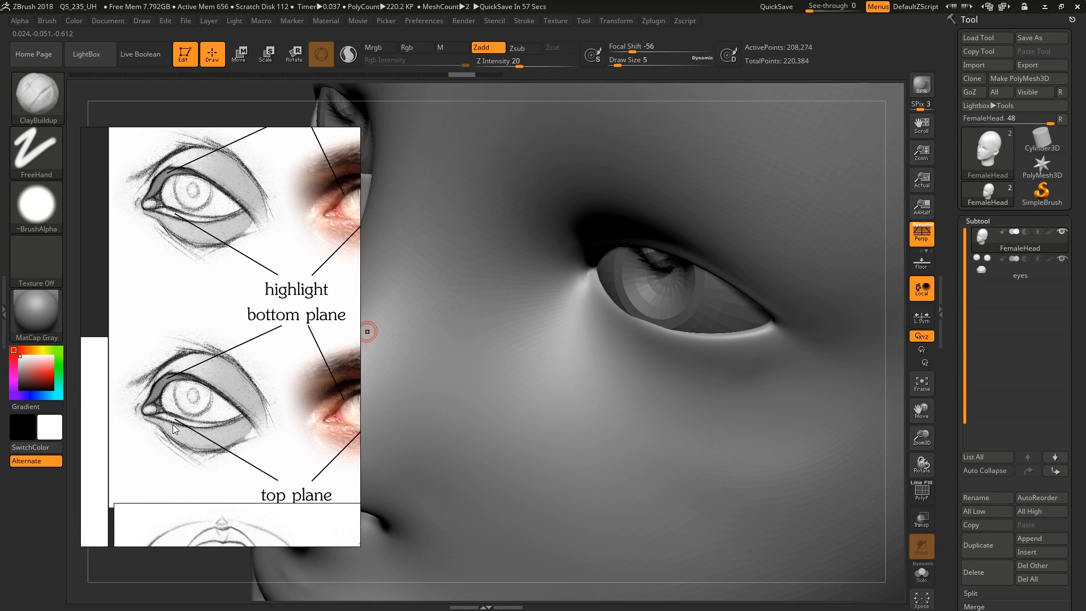
right_drag(571, 371, 674, 339)
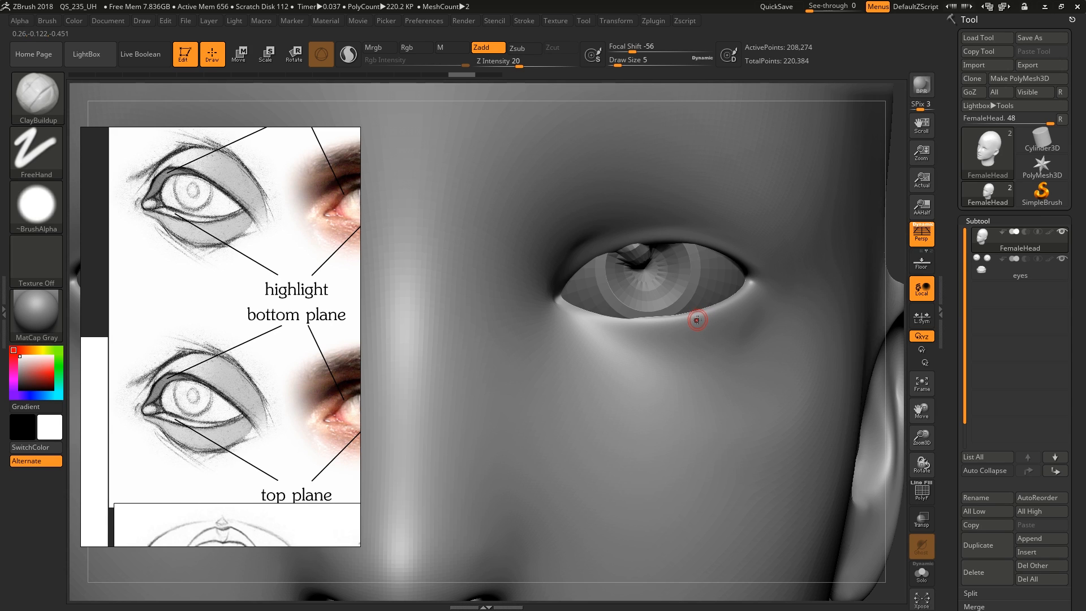
middle_drag(284, 380, 211, 387)
middle_drag(304, 396, 292, 402)
right_drag(507, 364, 469, 355)
Thicken the rim of the lower eyelid with the Inflat brush at a draw size of 74
key(s)
drag(699, 324, 728, 314)
key(s)
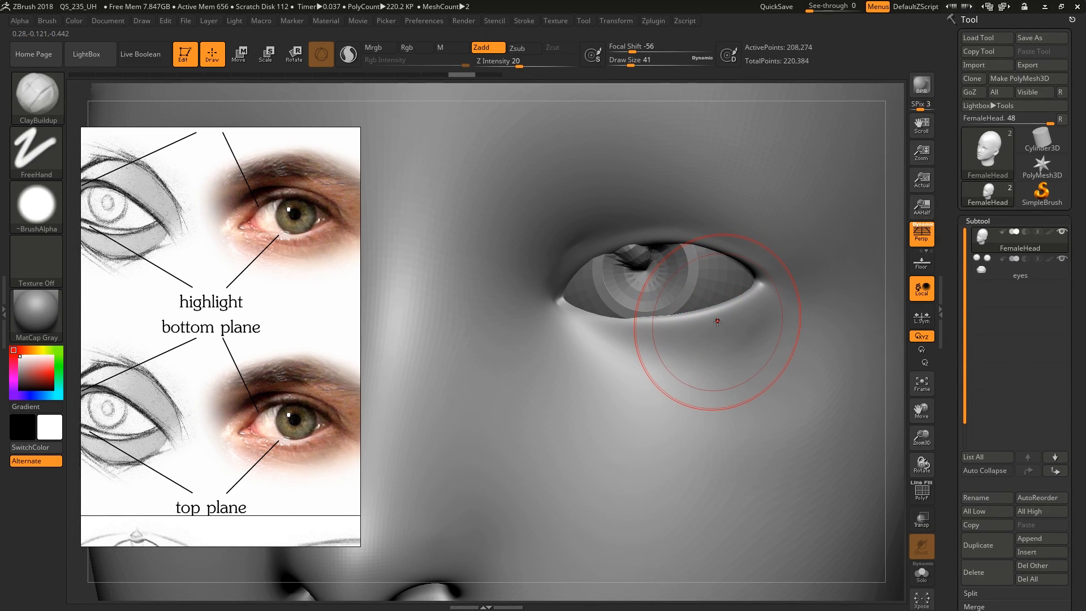
key(b)
key(i)
key(n)
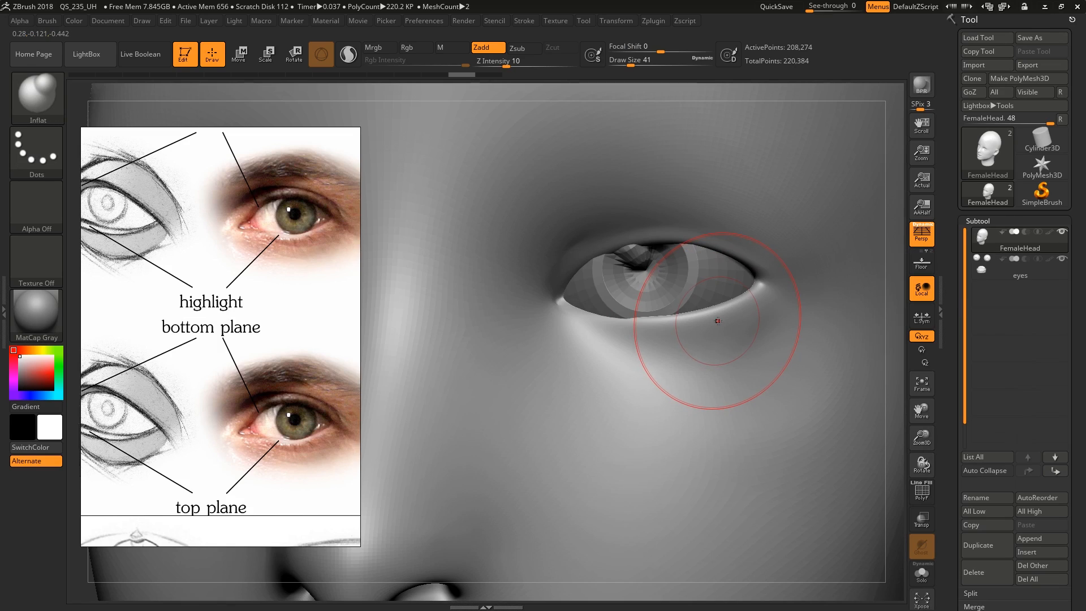
key(s)
drag(728, 311, 736, 309)
mouse_move(742, 305)
mouse_down()
mouse_move(659, 321)
mouse_move(599, 316)
mouse_up()
right_drag(594, 314, 586, 264)
mouse_move(588, 262)
mouse_down()
mouse_move(671, 244)
mouse_move(690, 253)
mouse_move(629, 255)
mouse_move(586, 283)
mouse_up()
shift+right_drag(587, 292, 546, 314)
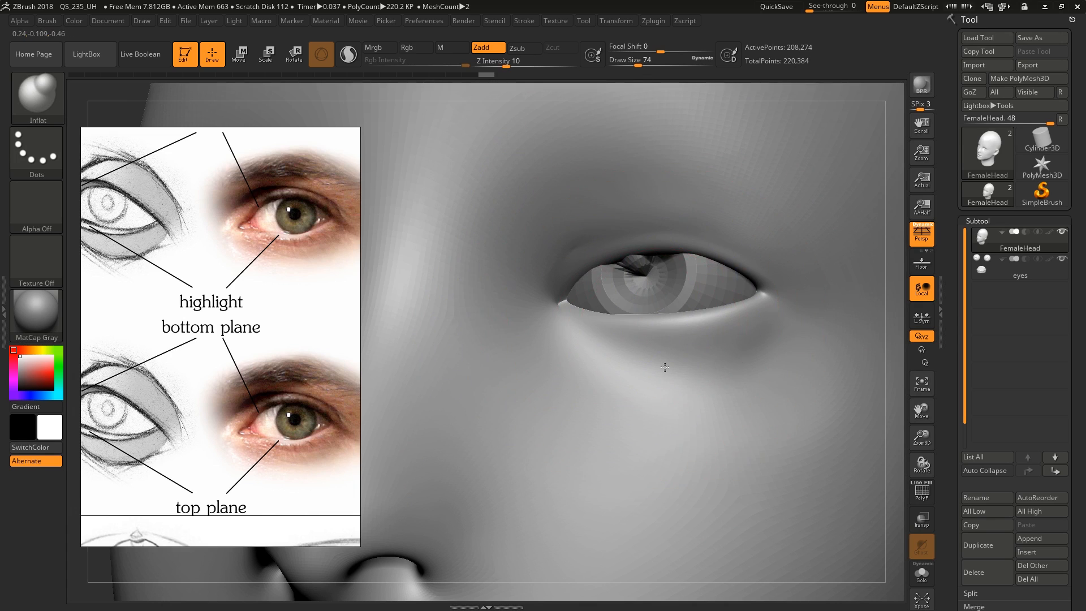
Inflate the lower eyelid's edge evenly from the inner to the outer corner to build its top plane
right_drag(662, 369, 661, 420)
drag(634, 315, 705, 318)
right_drag(674, 291, 664, 317)
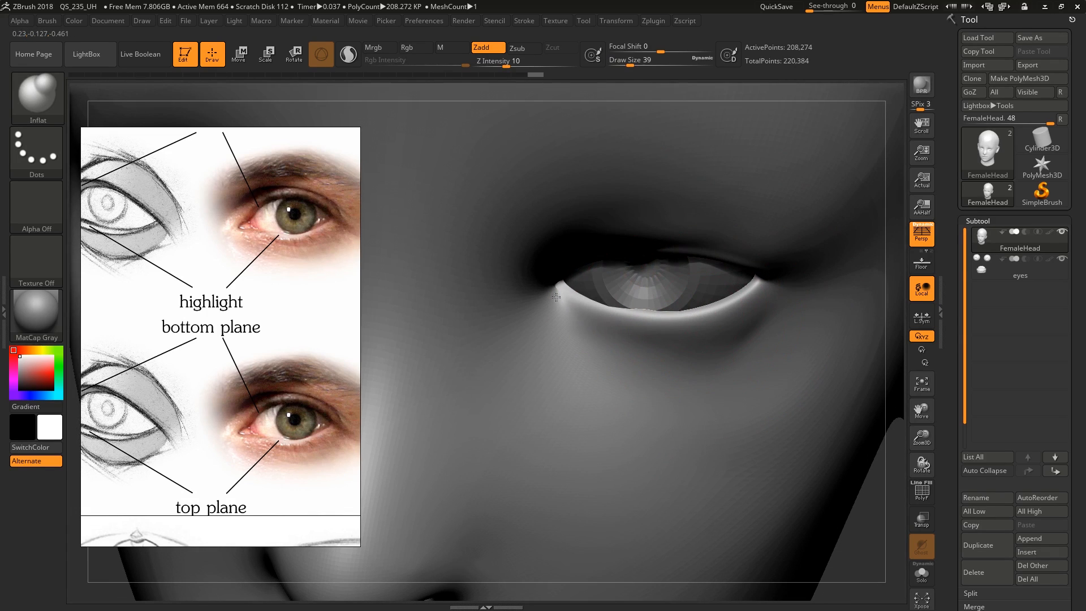
mouse_move(556, 297)
mouse_down()
mouse_move(631, 314)
mouse_move(719, 311)
mouse_up()
right_drag(751, 317, 741, 291)
drag(745, 293, 686, 311)
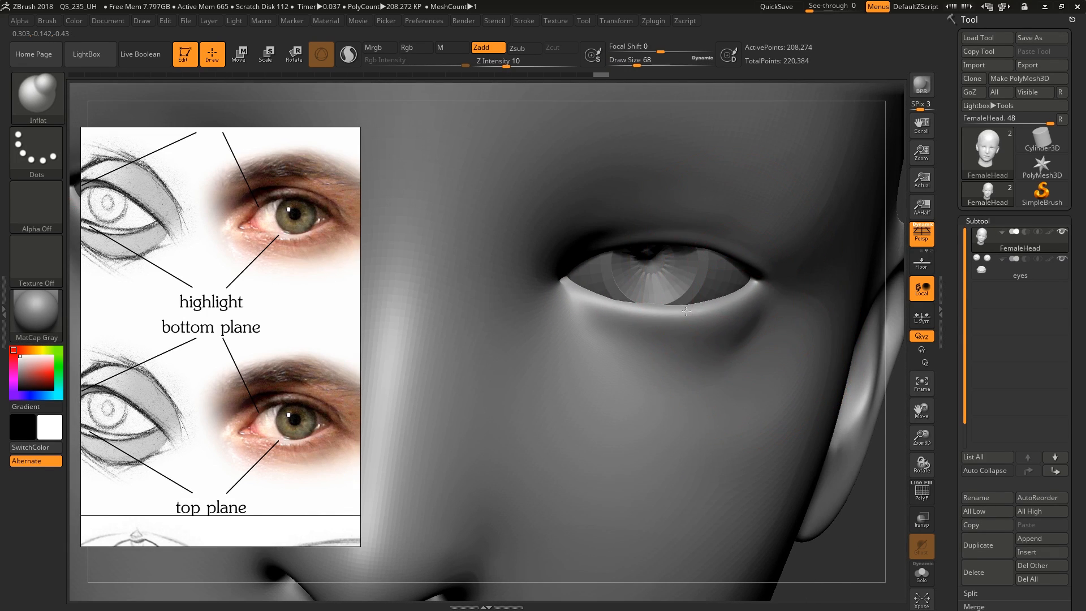
drag(583, 294, 657, 310)
mouse_move(719, 315)
right_down()
mouse_move(701, 310)
mouse_move(698, 271)
mouse_move(705, 296)
mouse_move(692, 277)
mouse_move(565, 269)
mouse_move(582, 286)
right_up()
Isolate the head mesh and step it down two subdivision levels with its wireframe shown, ready for the Move brush
key(alt+s)
key(b)
key(m)
key(v)
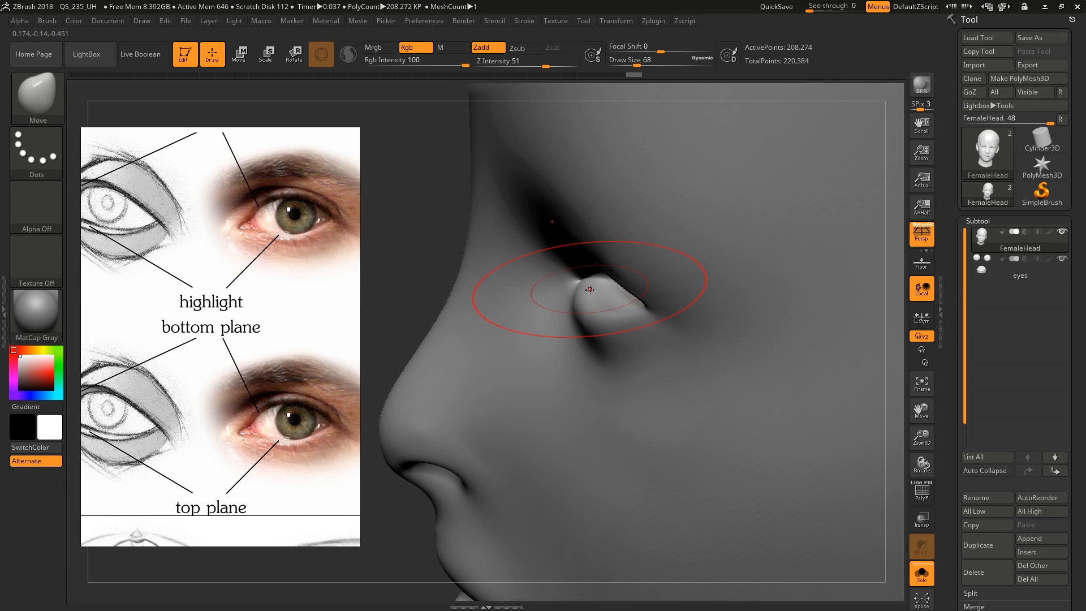
key(bracketleft)
key(shift+d)
key(shift+d)
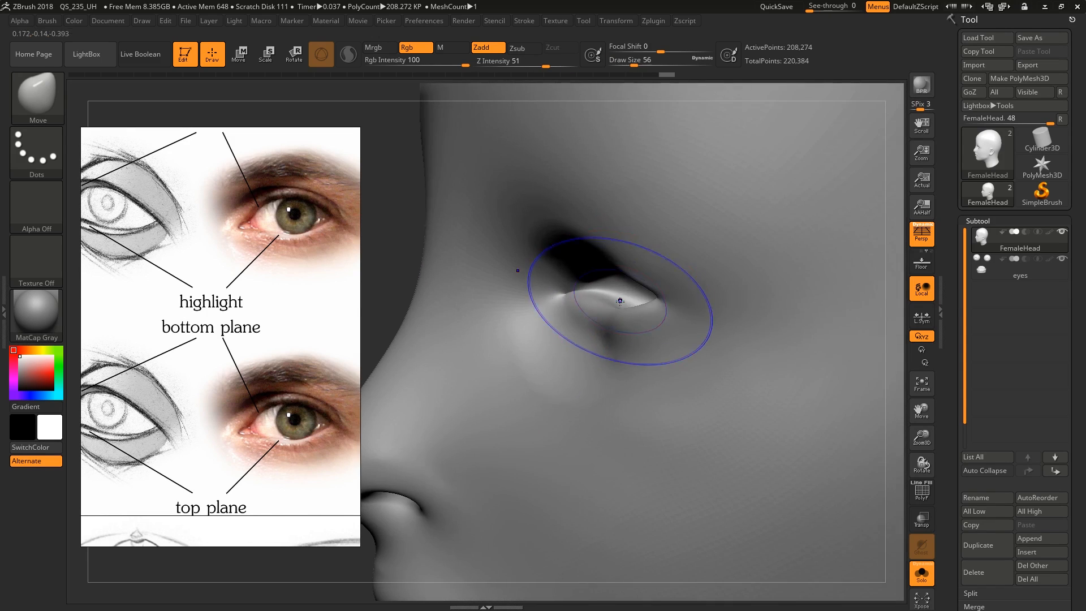
key(shift+f)
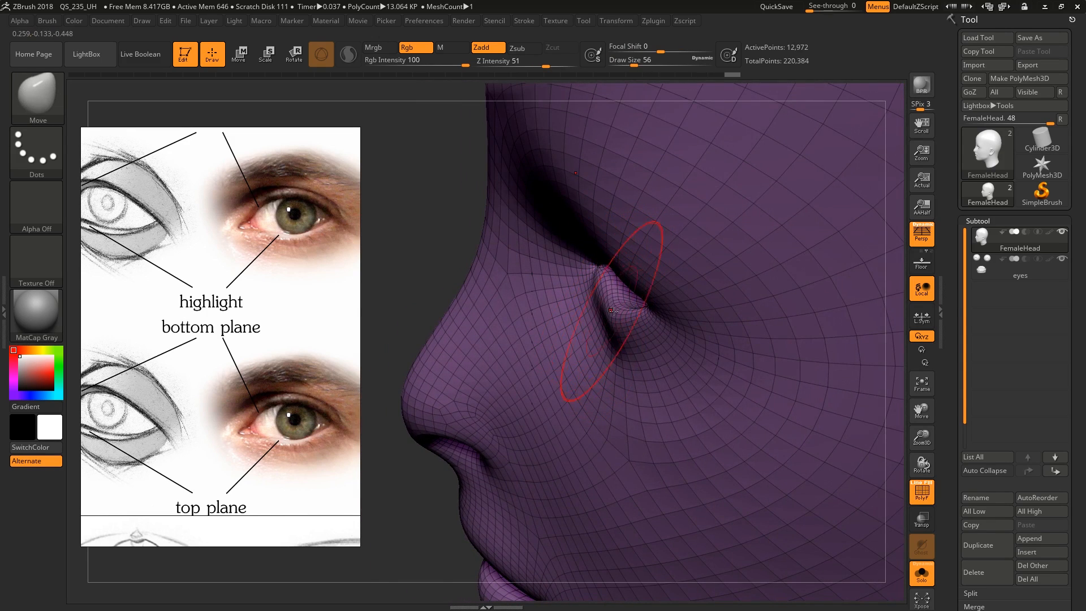
Reshape the lower eyelid's edge around the eyeball with the Move brush, with the wireframe turned off
mouse_move(614, 310)
right_down()
mouse_move(624, 332)
mouse_move(606, 284)
mouse_move(594, 291)
mouse_move(635, 275)
mouse_move(627, 279)
mouse_move(631, 259)
mouse_move(655, 260)
mouse_move(642, 252)
right_up()
key(alt+s)
key(alt+s)
key(shift+f)
key(bracketright)
drag(638, 243, 626, 236)
drag(659, 247, 661, 241)
right_drag(639, 265, 664, 275)
Refine the lower eyelid's profile with the Move brush at draw sizes 44 and 49, isolating the head
key(s)
drag(721, 289, 721, 274)
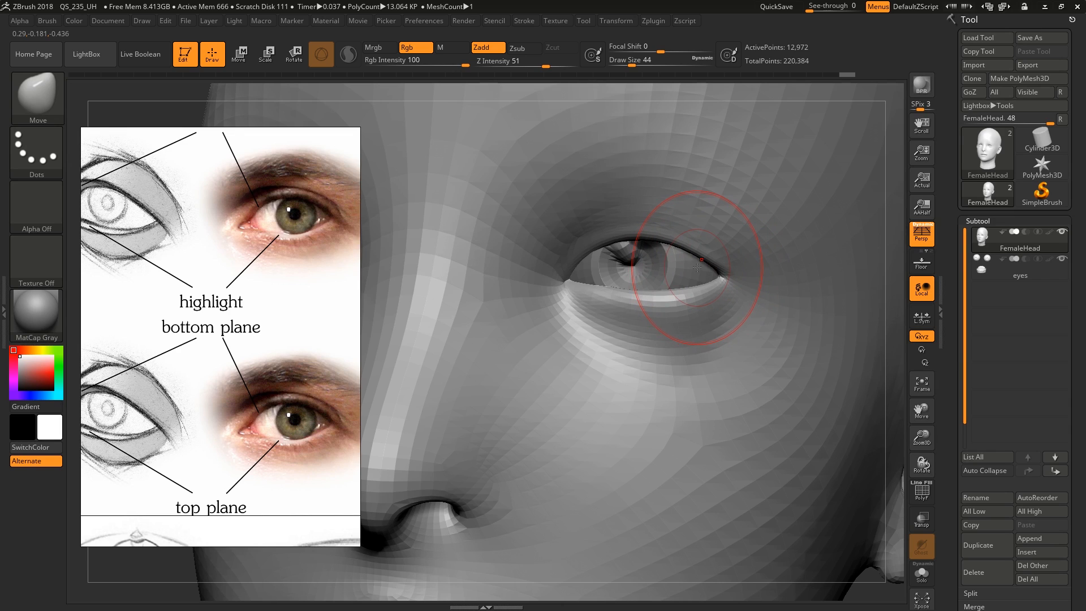
right_drag(688, 271, 645, 288)
key(alt+s)
key(s)
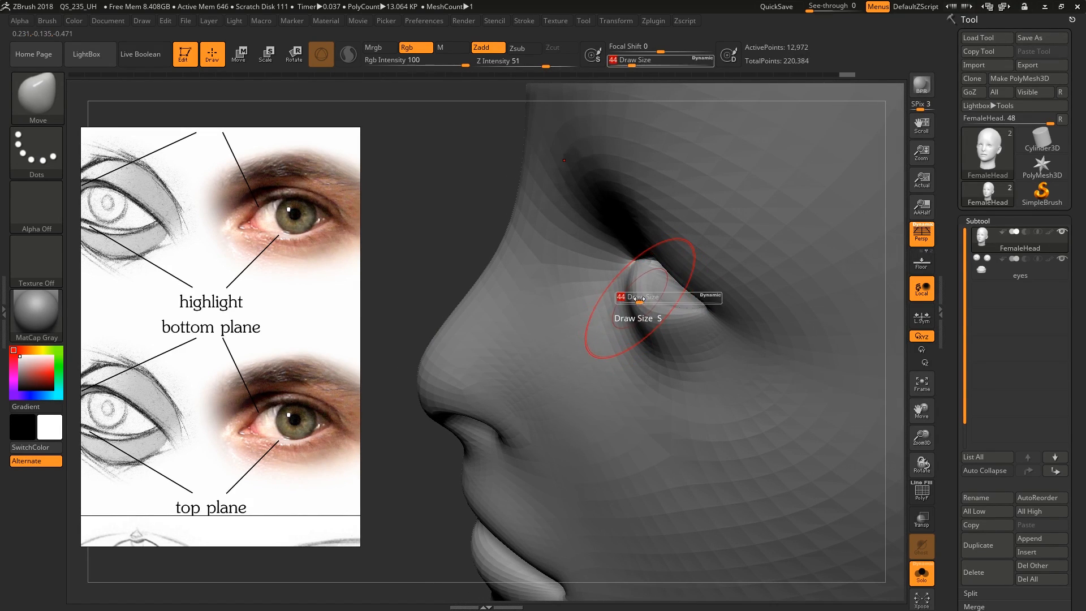
click(645, 297)
drag(637, 305, 673, 309)
mouse_move(662, 303)
right_down()
mouse_move(667, 241)
mouse_move(685, 270)
mouse_move(675, 283)
right_up()
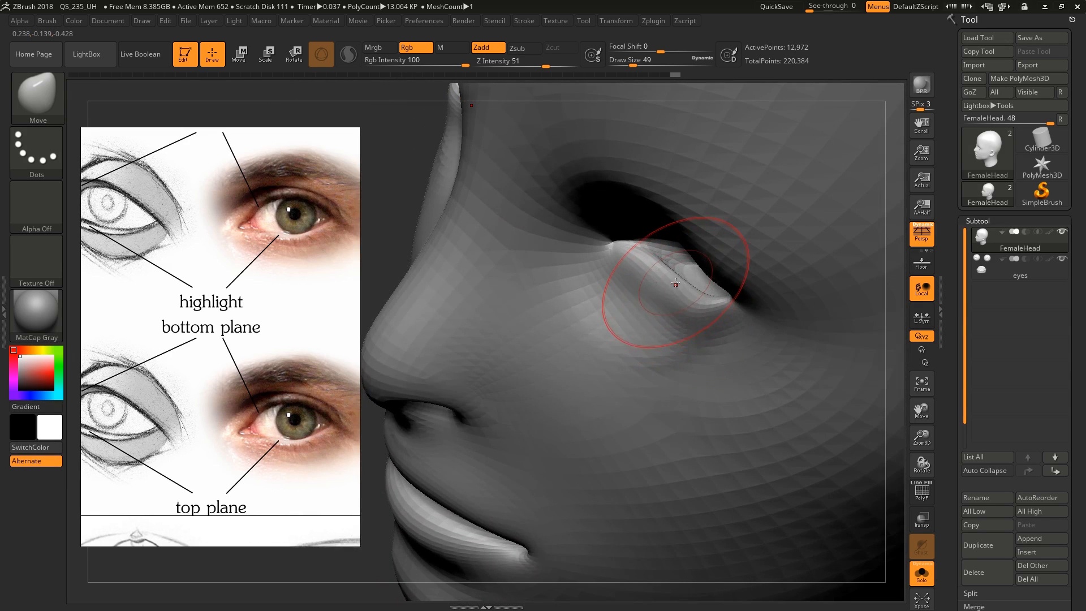
key(ctrl)
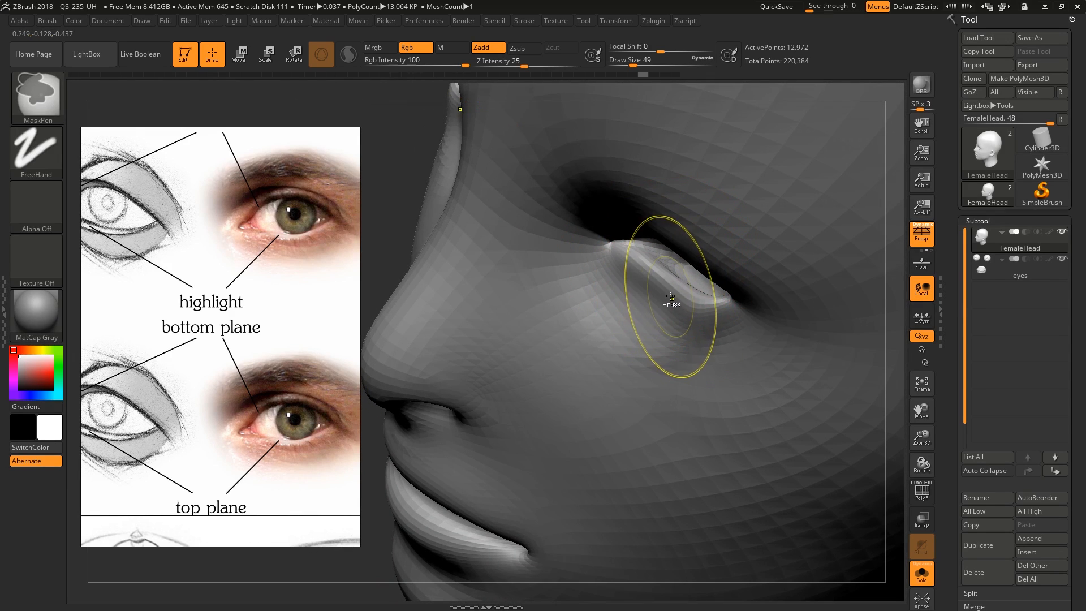
Compare the reshaped lower eyelid from the front with the highlight and top plane in the reference photo
right_drag(475, 267, 270, 300)
middle_drag(267, 295, 250, 319)
right_drag(250, 318, 281, 303)
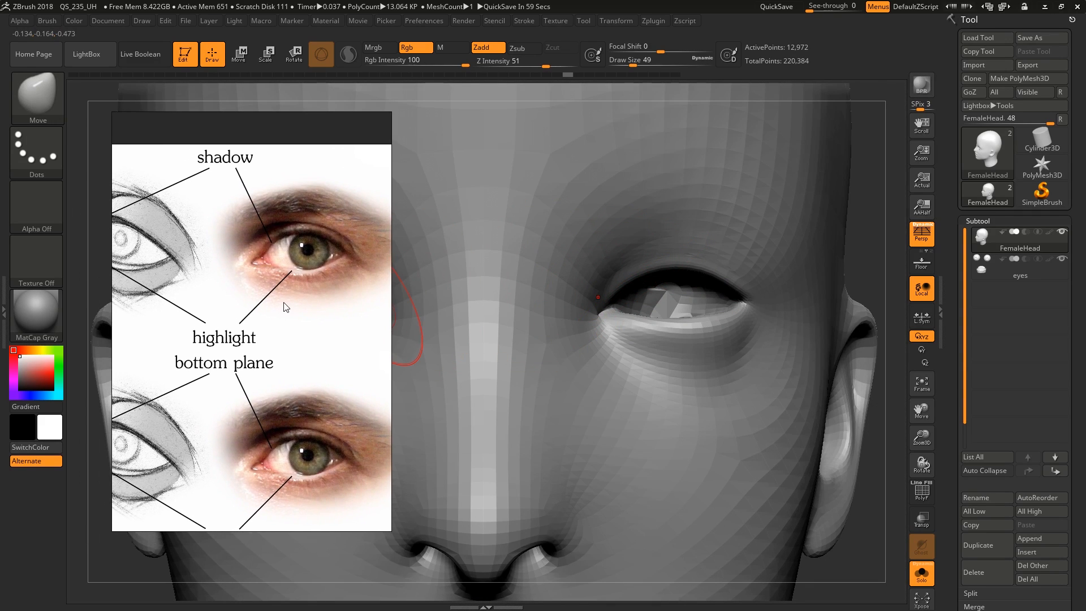
middle_drag(299, 290, 291, 288)
scroll(290, 290, down, 2)
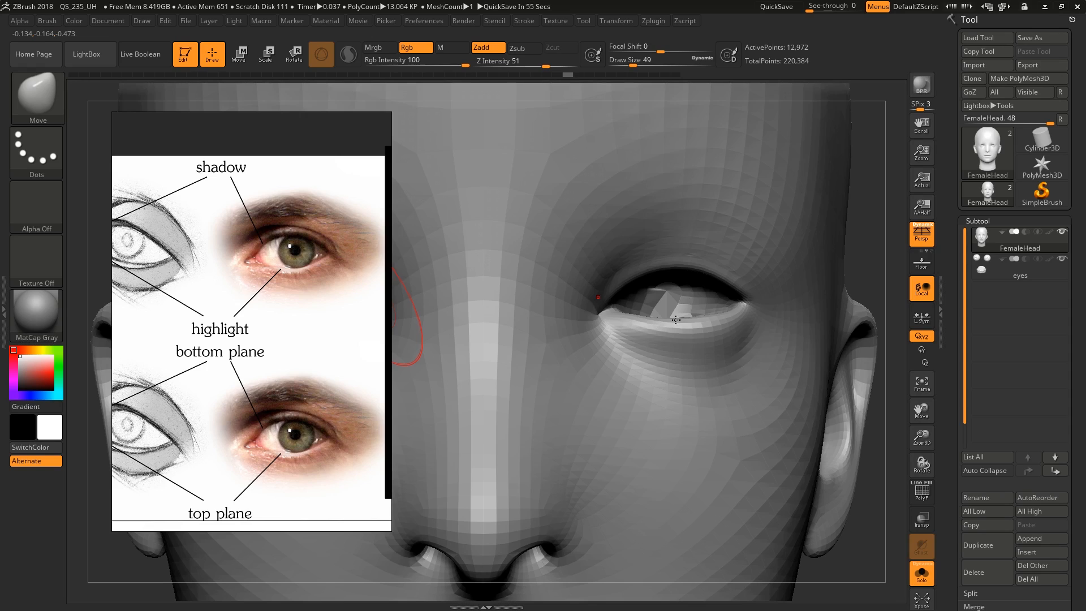
right_drag(676, 320, 614, 316)
right_drag(731, 307, 785, 306)
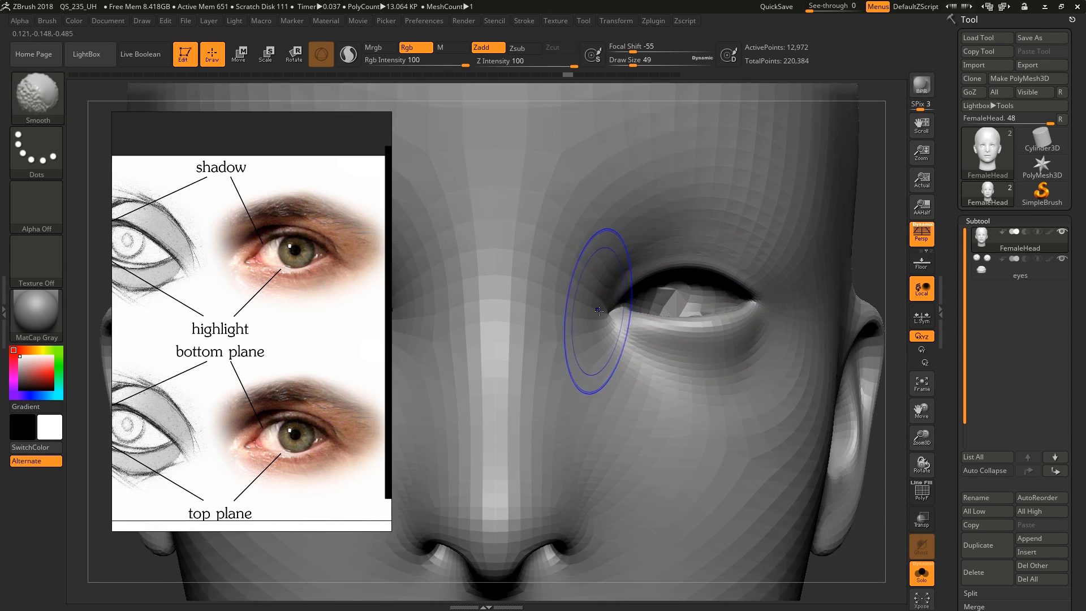
Adjust the outer eye corner with the Move brush at draw sizes 49 and 23, and show the eyeballs again
shift+drag(599, 311, 602, 311)
right_drag(794, 309, 742, 309)
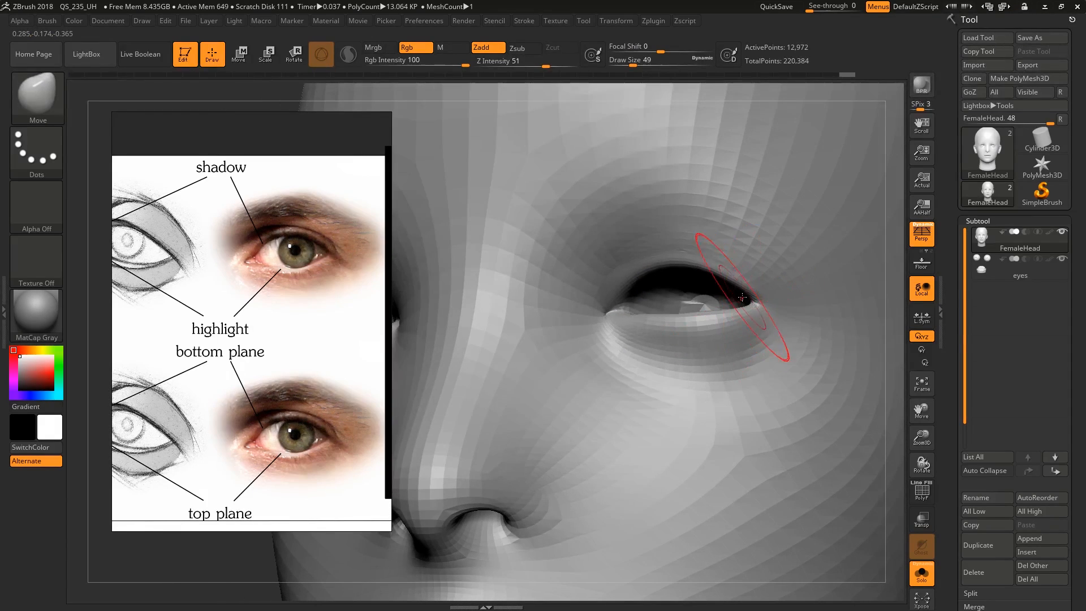
right_drag(764, 264, 737, 265)
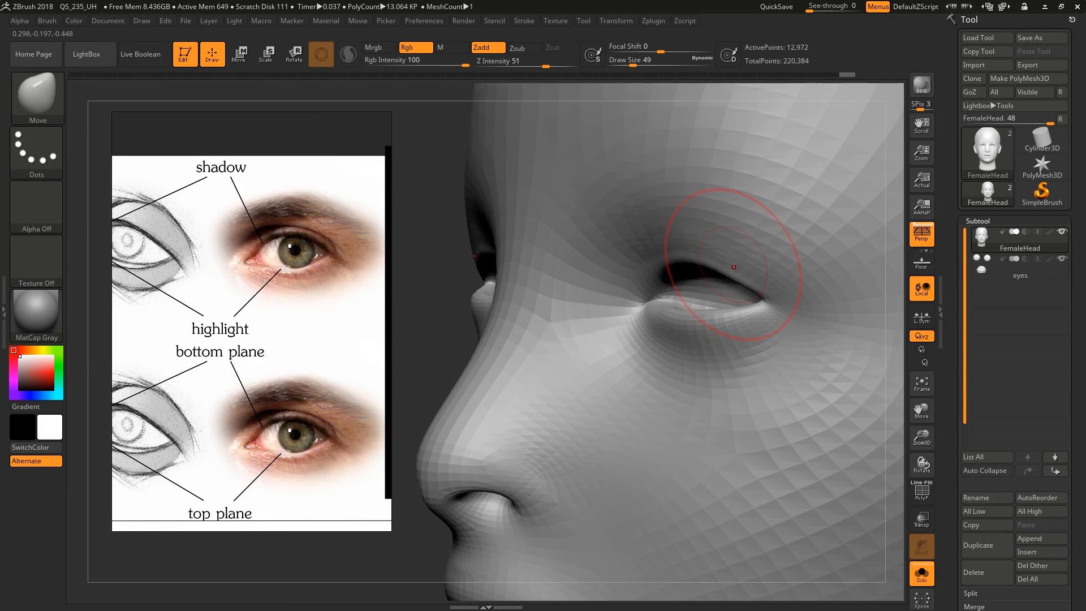
key(s)
drag(735, 264, 729, 265)
drag(775, 307, 776, 313)
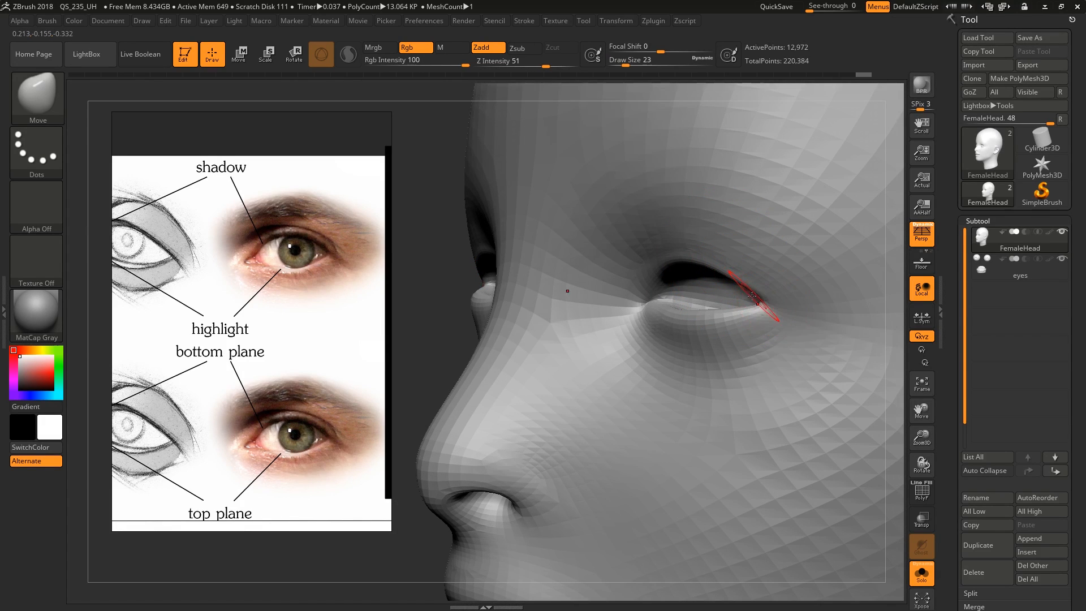
right_drag(731, 289, 809, 274)
key(alt+s)
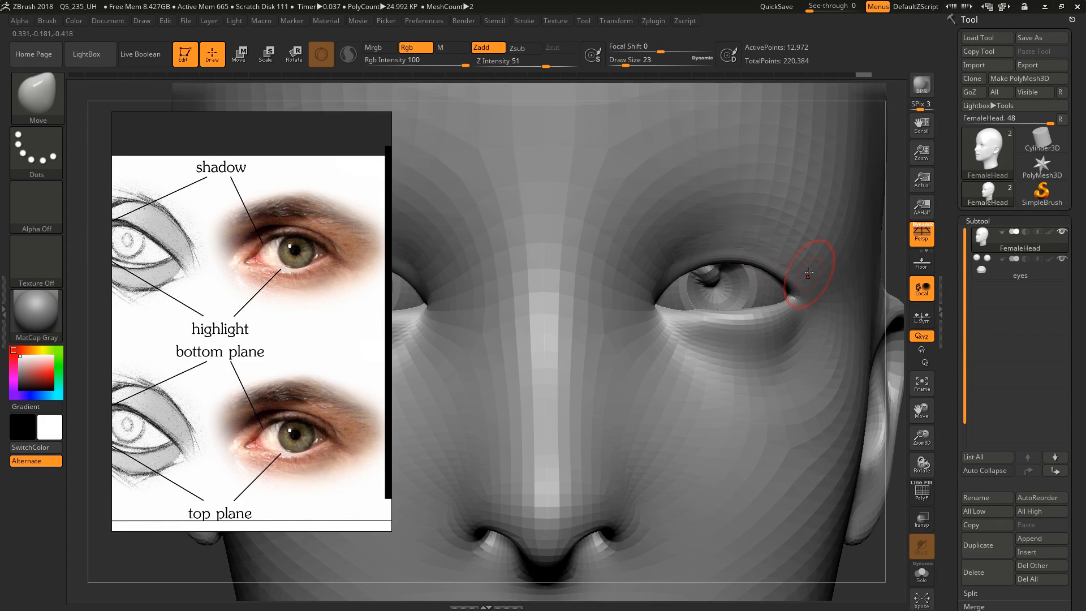
Reshape the inner part of the upper eyelid around the eyeball with the Move brush at draw size 62
right_drag(698, 264, 628, 268)
key(s)
drag(659, 289, 677, 285)
right_drag(694, 271, 662, 295)
drag(678, 303, 679, 300)
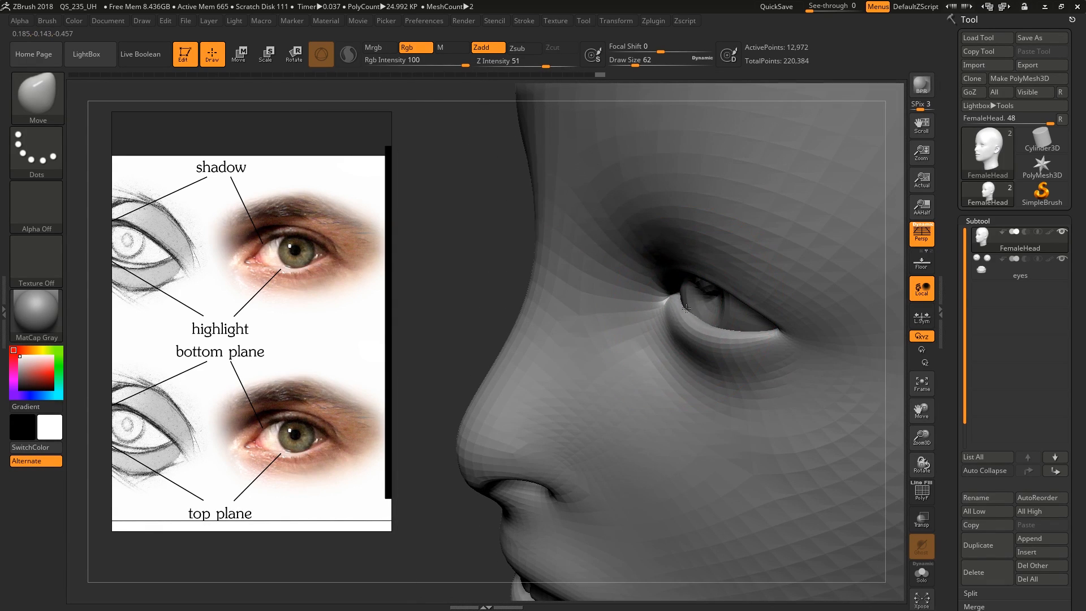
Refine the inner corner and upper lid with the Move brush at draw size 41, and step the head up two subdivision levels
right_drag(682, 291, 679, 300)
key(s)
drag(686, 301, 678, 299)
mouse_move(673, 291)
right_down()
mouse_move(696, 245)
mouse_move(681, 223)
right_up()
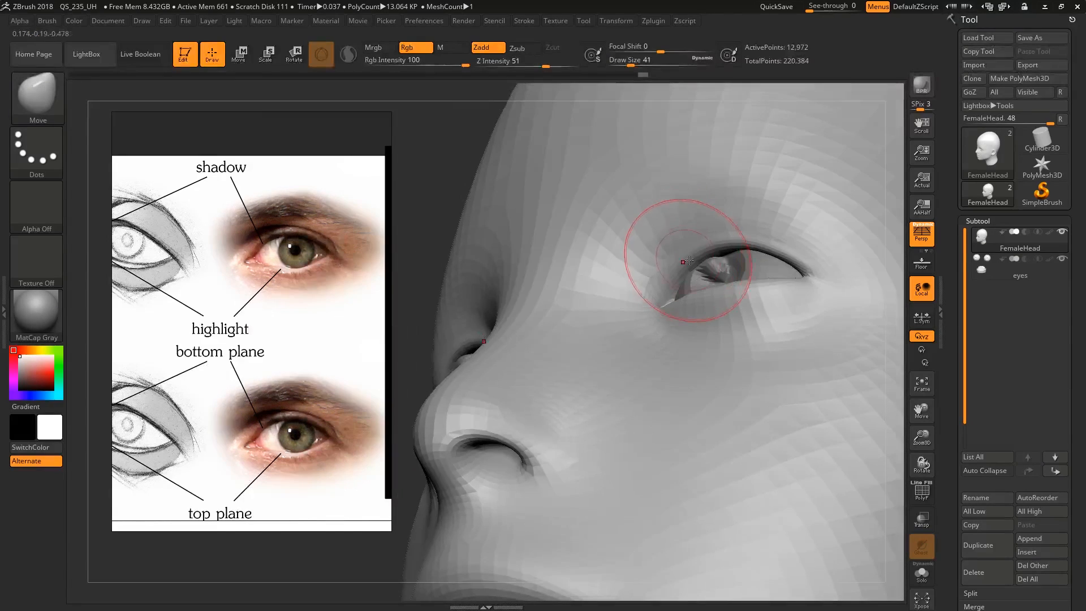
drag(698, 256, 722, 245)
mouse_move(761, 286)
right_down()
mouse_move(790, 290)
mouse_move(794, 269)
right_up()
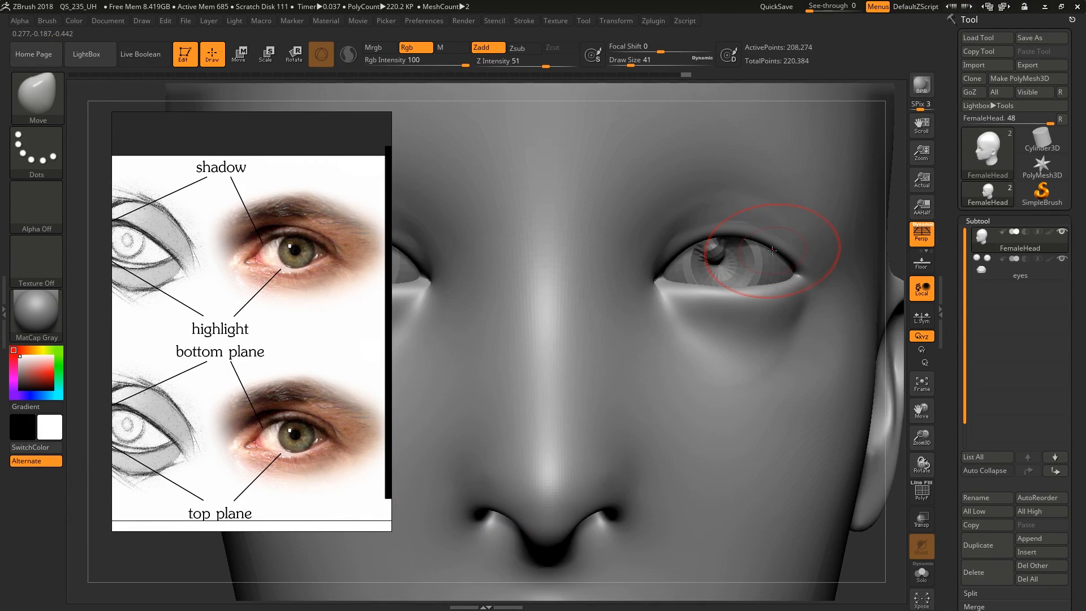
Carve the fold above the upper eyelid from the outer to the inner corner with DamStandard at draw size 17
key(b)
key(s)
key(s)
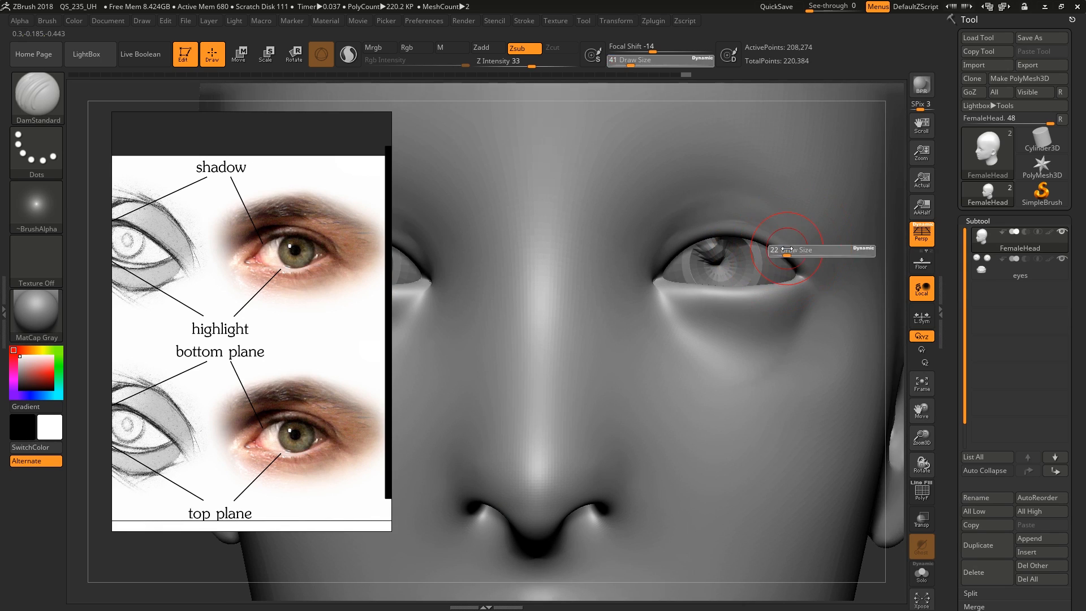
key(s)
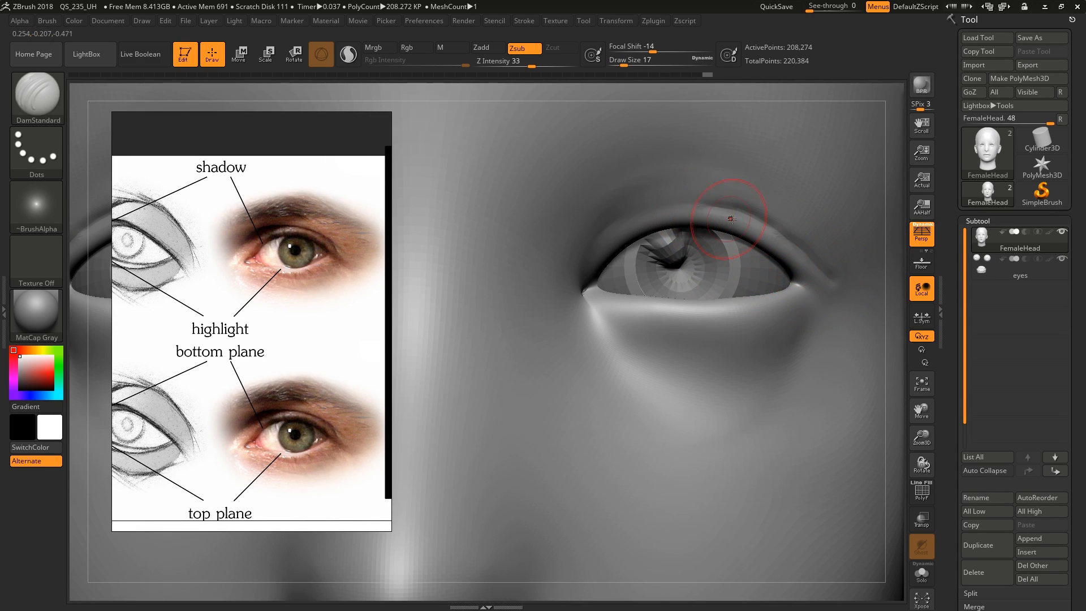
right_drag(715, 217, 697, 208)
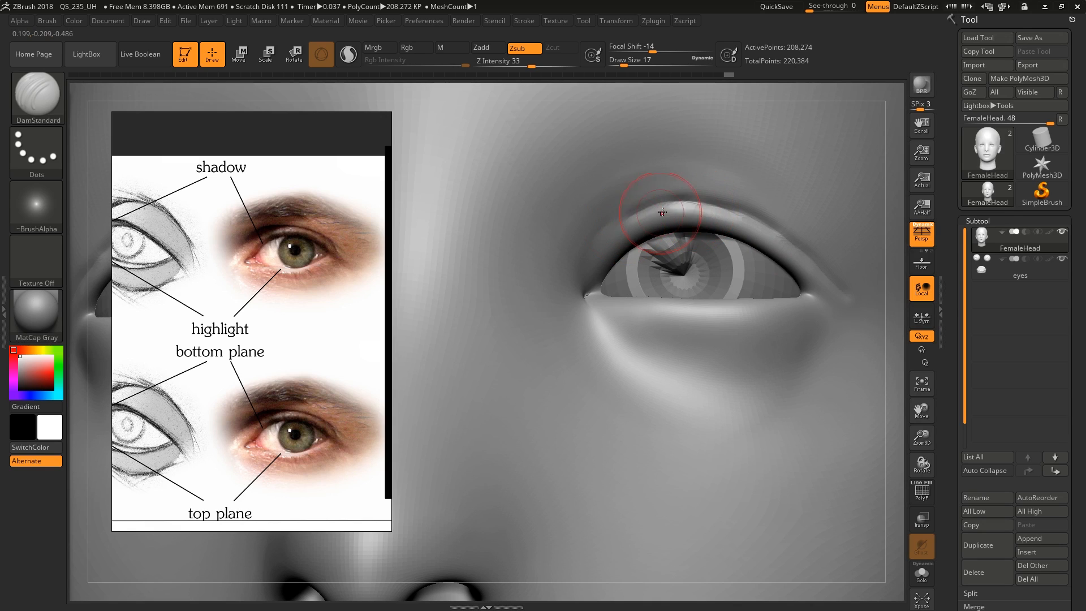
drag(662, 212, 638, 223)
right_drag(614, 237, 605, 237)
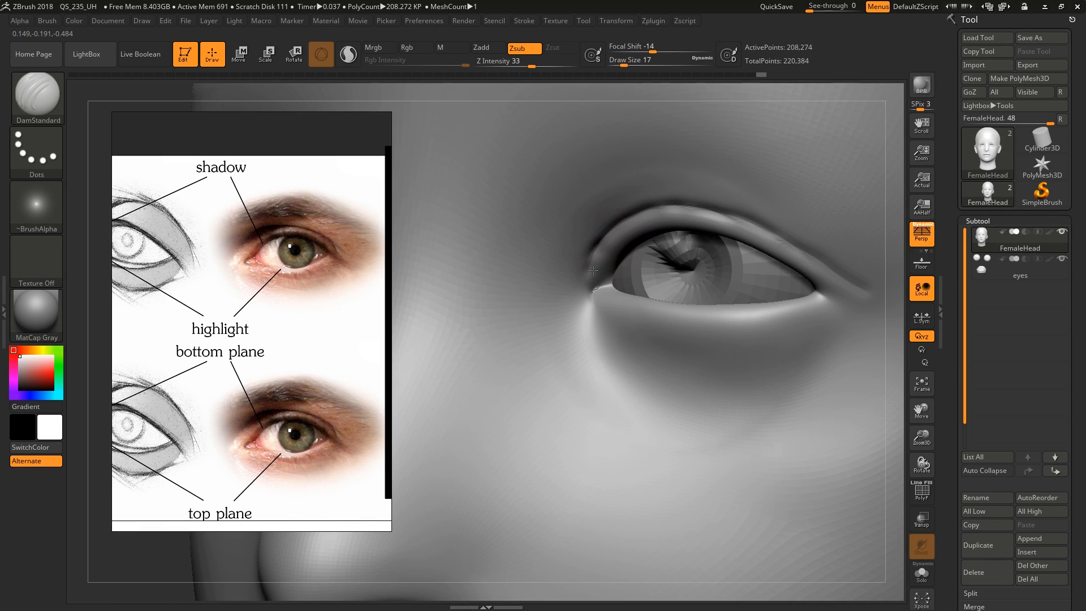
Carve the crease beneath the lower eyelid from corner to corner with DamStandard at draw sizes 31 and 59
mouse_move(696, 308)
right_down()
mouse_move(747, 317)
mouse_move(723, 301)
mouse_move(735, 304)
right_up()
key(s)
drag(736, 304, 740, 305)
right_drag(740, 305, 761, 308)
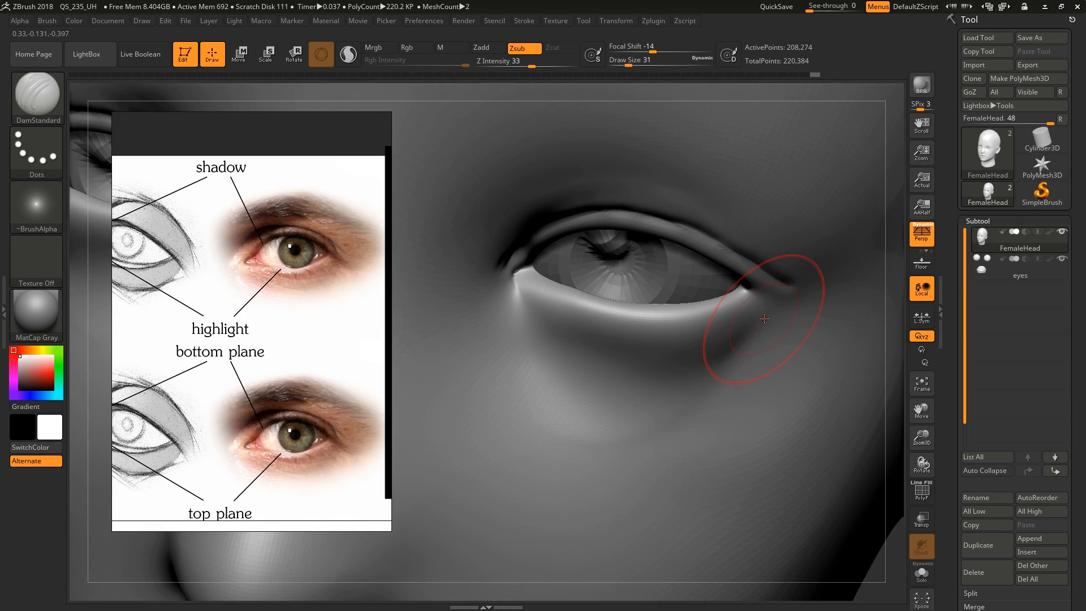
drag(726, 365, 653, 380)
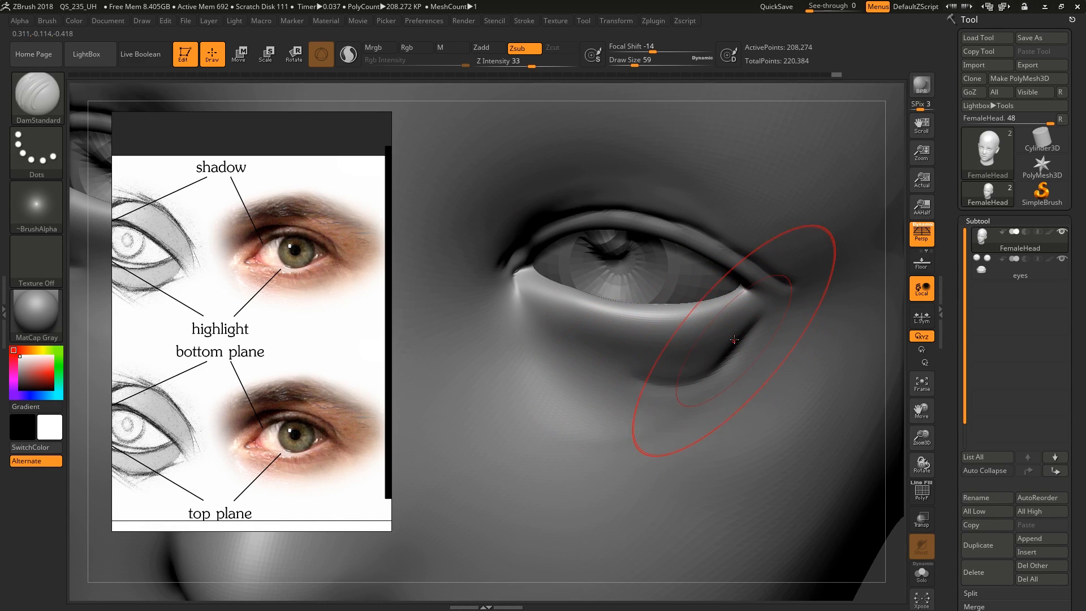
drag(736, 347, 568, 342)
drag(627, 363, 531, 317)
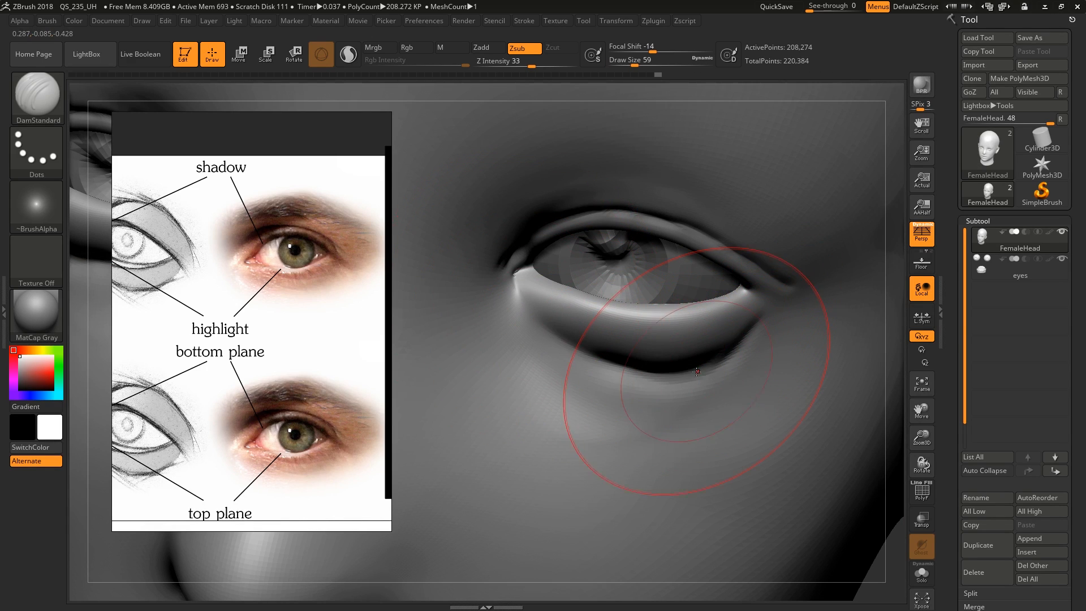
mouse_move(673, 345)
right_down()
mouse_move(700, 318)
mouse_move(731, 313)
mouse_move(696, 310)
mouse_move(715, 192)
right_up()
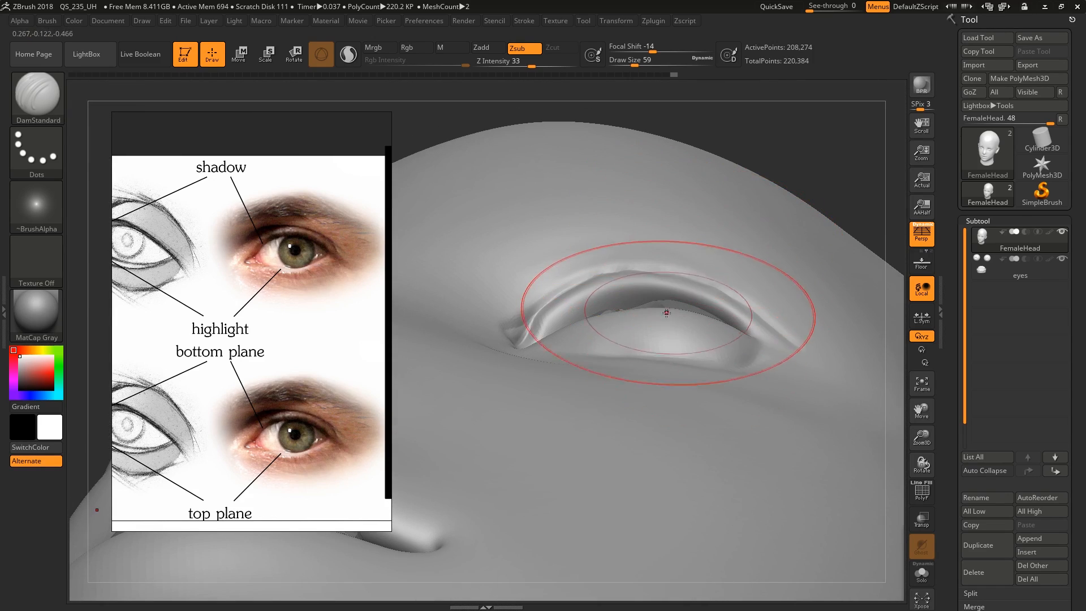
Adjust the rims of both eyelids with the Move brush at draw size 29, and isolate the head mesh
mouse_move(668, 315)
right_down()
mouse_move(660, 293)
mouse_move(651, 305)
mouse_move(643, 293)
right_up()
key(b)
key(m)
key(v)
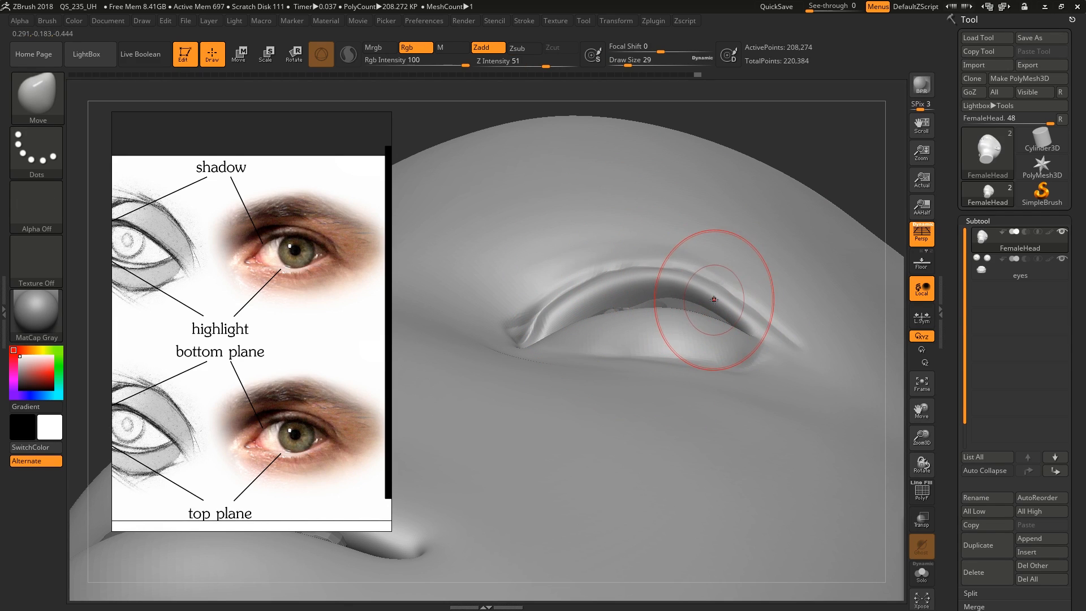
mouse_move(708, 277)
right_down()
mouse_move(659, 329)
mouse_move(671, 307)
right_up()
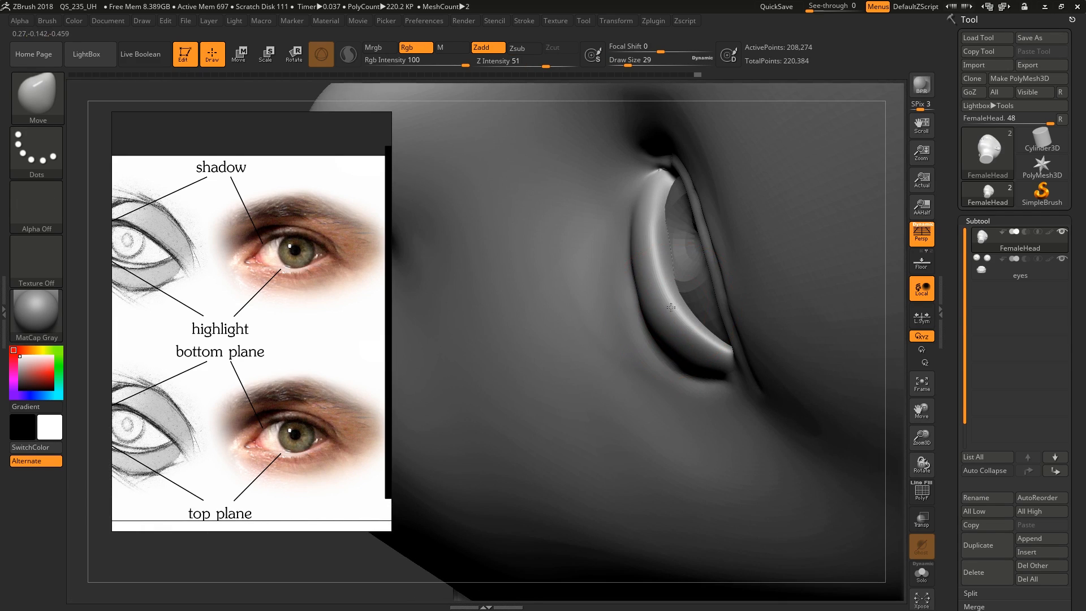
mouse_move(663, 226)
right_down()
mouse_move(692, 249)
mouse_move(642, 232)
right_up()
key(alt+s)
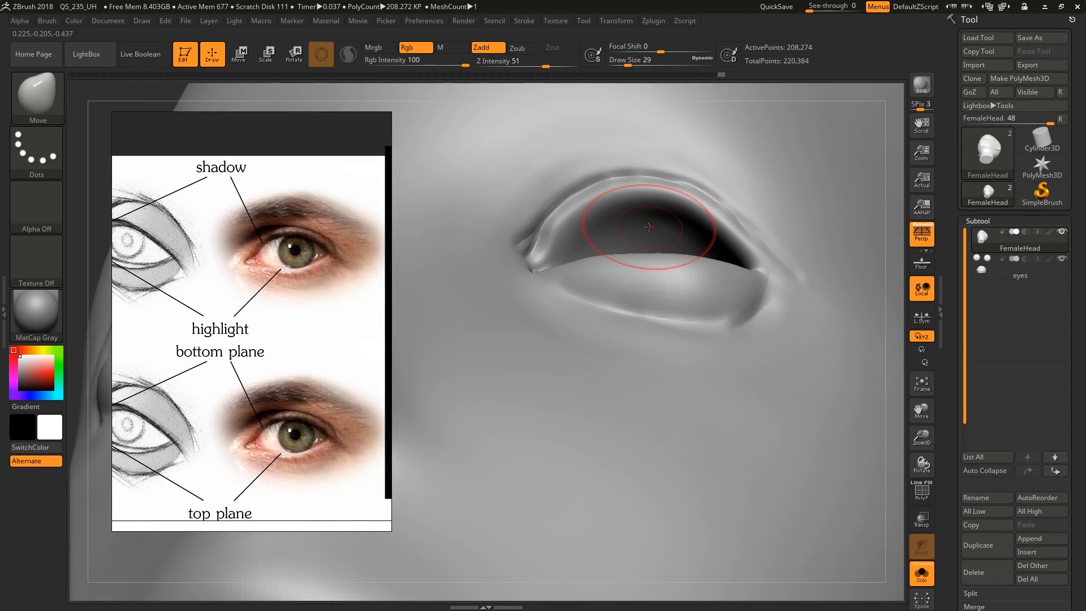
Build up the inner surface of the eye socket behind the lids with ClayBuildup at draw sizes 16 and 14
key(b)
key(c)
key(b)
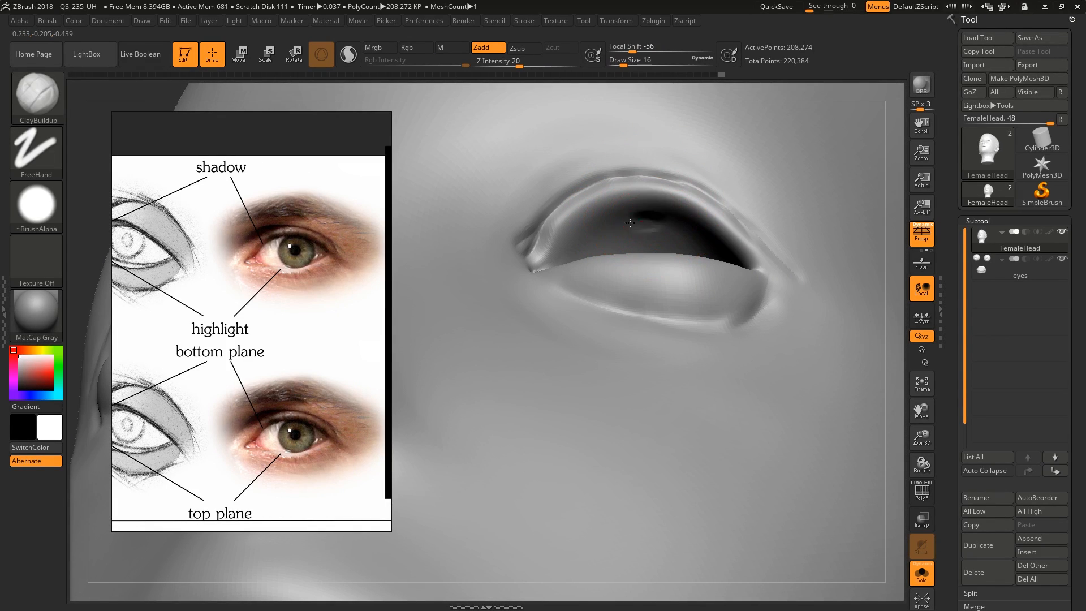
mouse_move(614, 227)
right_down()
mouse_move(674, 211)
mouse_move(728, 260)
mouse_move(736, 237)
mouse_move(701, 256)
mouse_move(663, 234)
right_up()
right_drag(592, 254, 592, 310)
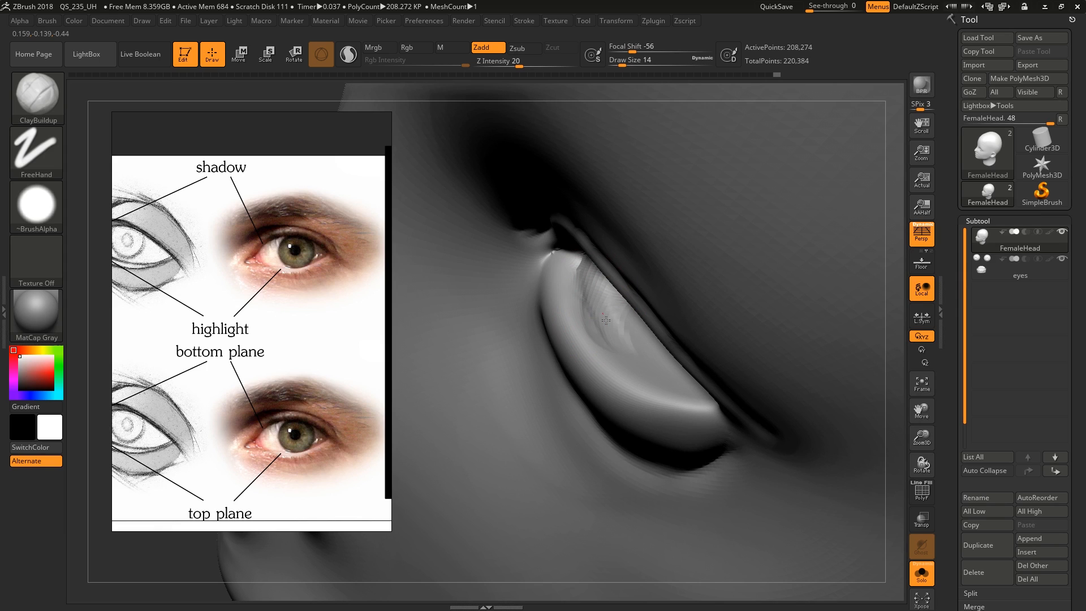
mouse_move(623, 355)
right_down()
mouse_move(638, 330)
mouse_move(620, 289)
mouse_move(664, 217)
mouse_move(667, 323)
mouse_move(635, 347)
mouse_move(692, 334)
mouse_move(642, 242)
mouse_move(654, 257)
mouse_move(703, 242)
mouse_move(715, 290)
mouse_move(723, 257)
mouse_move(639, 237)
right_up()
right_drag(532, 263, 565, 234)
Build up the hollow beside the inner eye corner at draw size 18 and the inside of the lower lid at 13 with ClayBuildup
key(s)
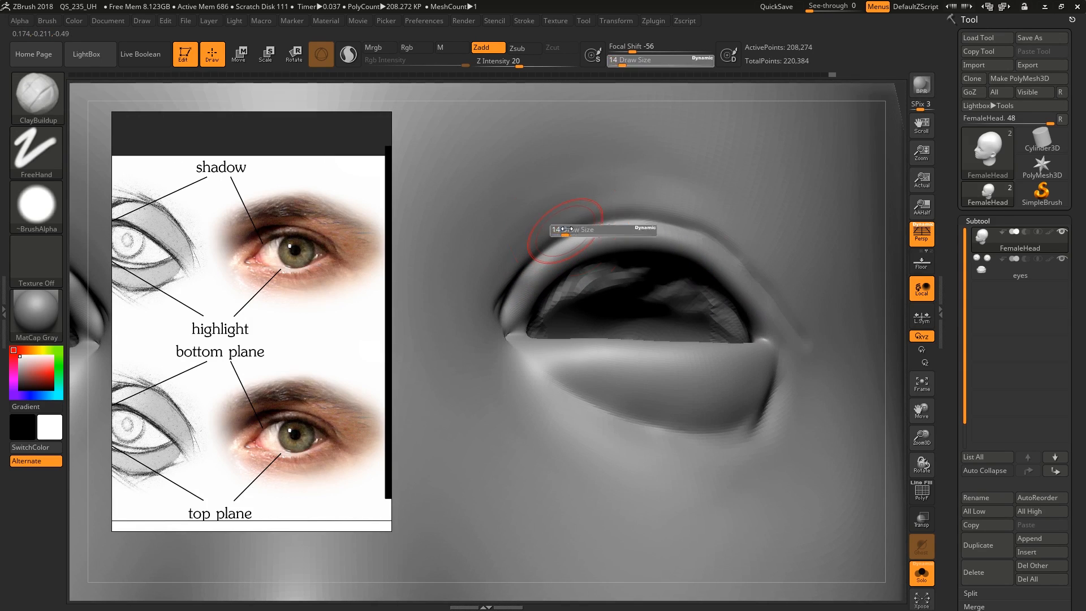
drag(564, 234, 514, 274)
right_drag(529, 264, 517, 280)
drag(517, 280, 500, 289)
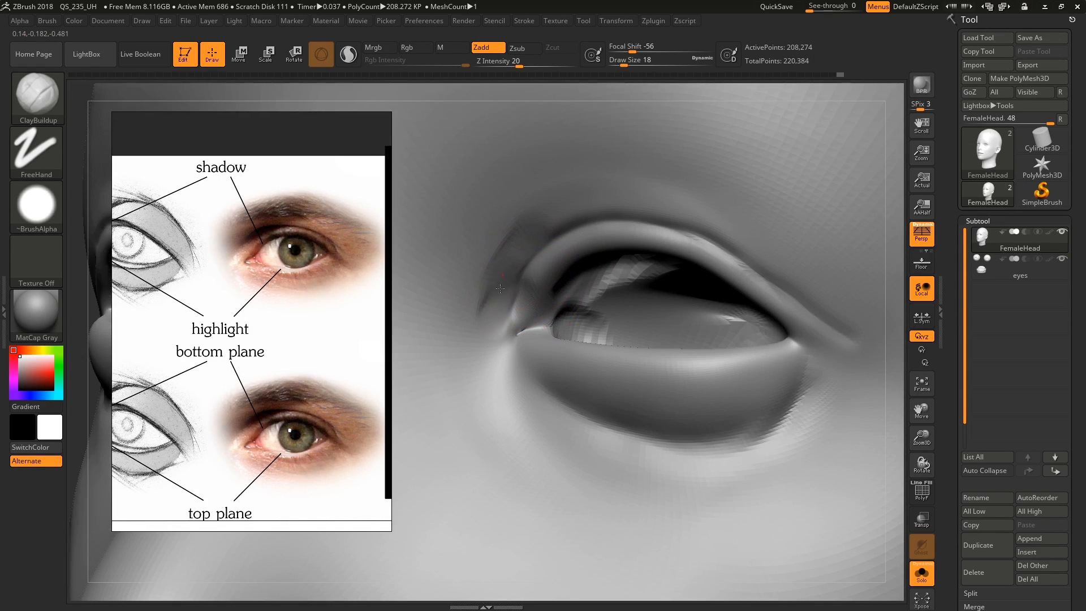
mouse_move(505, 252)
mouse_down()
mouse_move(444, 312)
mouse_move(456, 345)
mouse_up()
drag(495, 310, 488, 348)
mouse_move(545, 321)
right_down()
mouse_move(535, 364)
mouse_move(566, 349)
right_up()
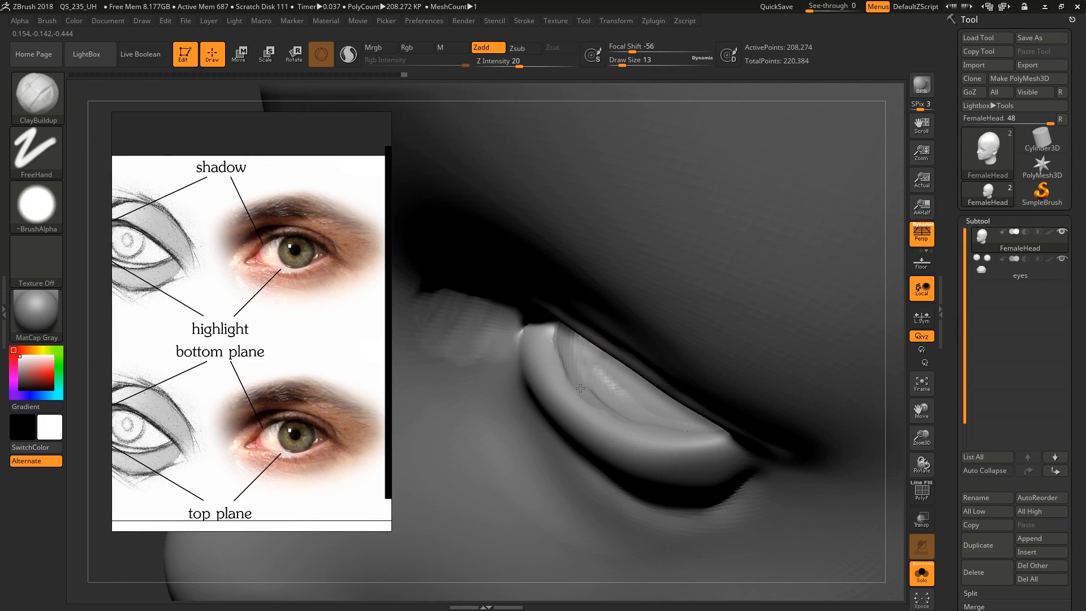
shift+drag(597, 391, 620, 433)
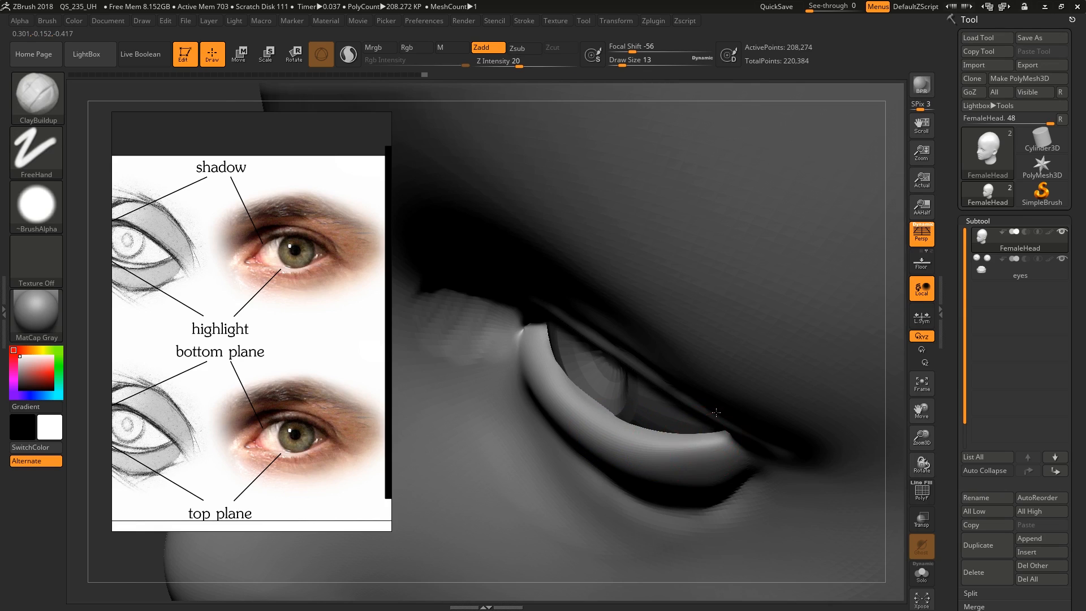
Reshape the outer end of the lower eyelid against the eyeball with the Move brush at draw size 25
mouse_move(583, 399)
right_down()
mouse_move(639, 345)
mouse_move(691, 396)
right_up()
key(b)
key(m)
key(v)
key(s)
drag(711, 463, 714, 465)
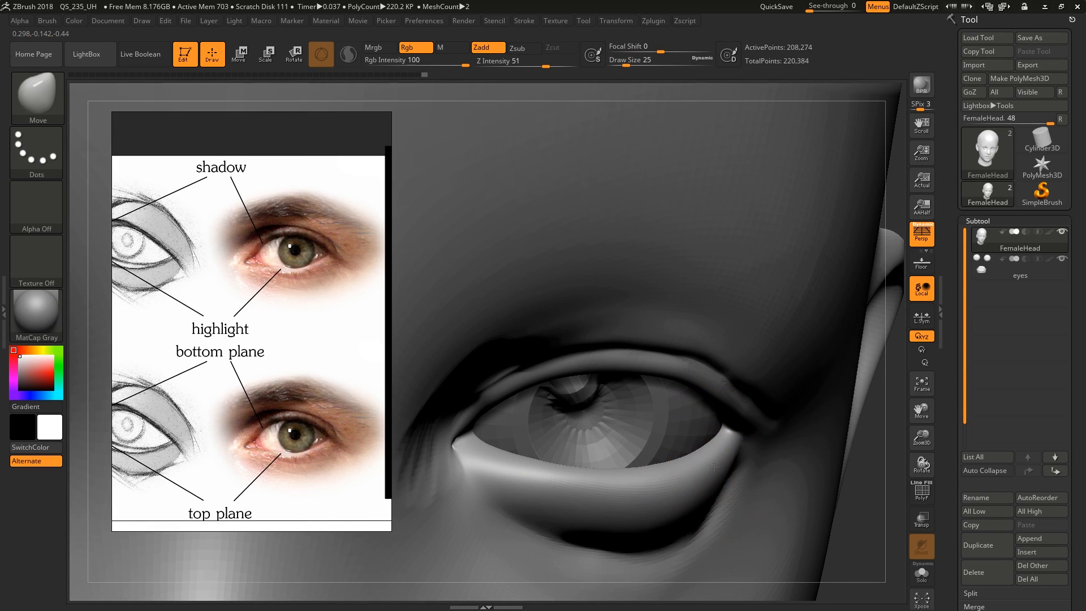
mouse_move(716, 462)
right_down()
mouse_move(693, 396)
mouse_move(703, 362)
mouse_move(634, 311)
right_up()
Pull the middle of the upper eyelid's rim over the eyeball with the Move brush at draw sizes 27 and 54
key(s)
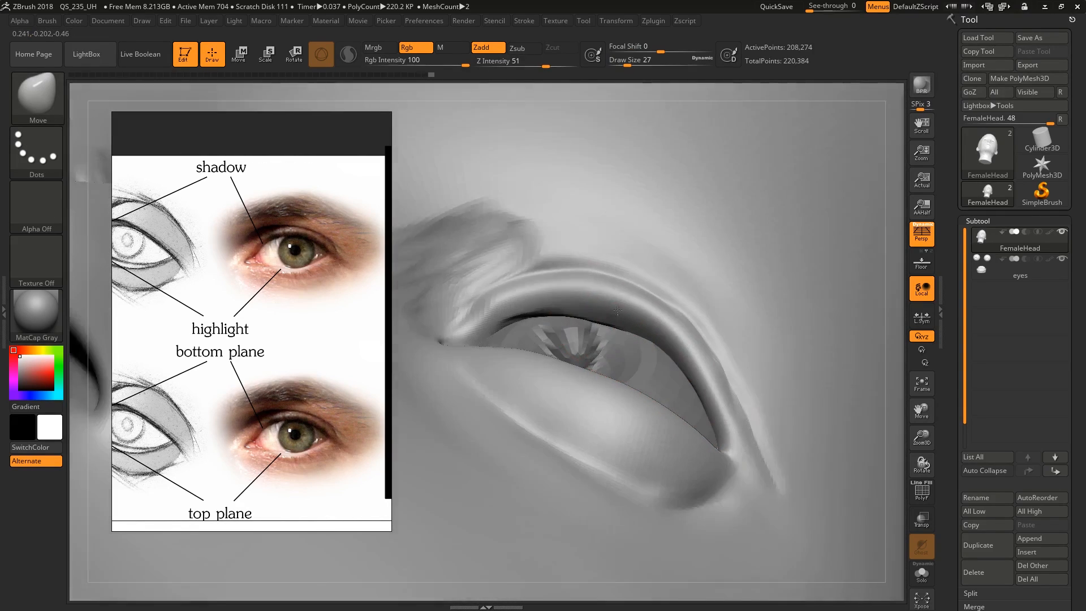
key(s)
drag(601, 289, 607, 289)
right_drag(613, 287, 614, 322)
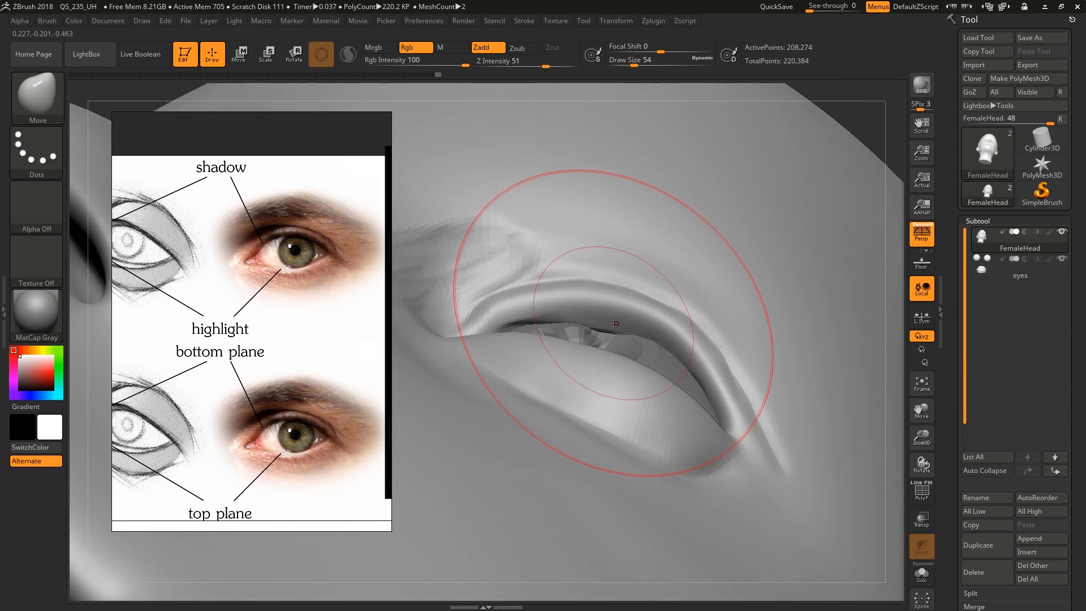
Isolate the head and smooth the socket surface behind the upper eyelid at draw size 20, undoing a stray stroke
key(alt+s)
key(s)
drag(612, 326, 603, 327)
mouse_move(604, 328)
right_down()
mouse_move(655, 341)
mouse_move(666, 419)
mouse_move(691, 396)
mouse_move(697, 367)
right_up()
key(ctrl+z)
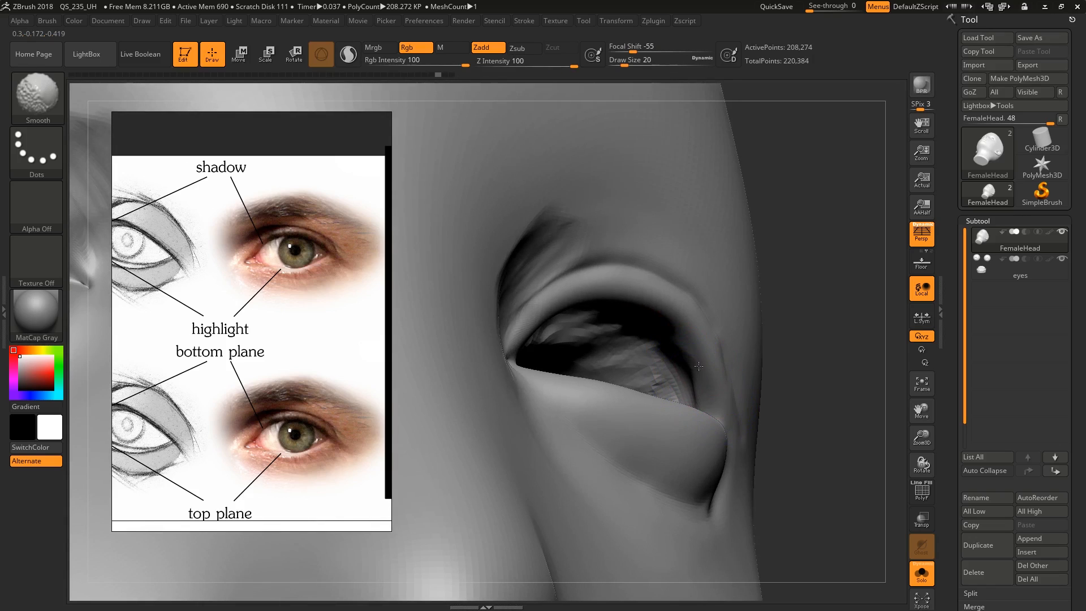
mouse_move(581, 293)
right_down()
mouse_move(473, 339)
mouse_move(461, 364)
mouse_move(486, 343)
right_up()
Fill in and soften the area between the inner eye corner and the nose with ClayBuildup at draw sizes 27 and 46
text(s6)
key(Return)
key(s)
mouse_move(536, 370)
right_down()
mouse_move(637, 380)
mouse_move(650, 338)
mouse_move(757, 329)
mouse_move(762, 287)
mouse_move(705, 300)
mouse_move(749, 306)
mouse_move(741, 299)
right_up()
key(s)
click(654, 337)
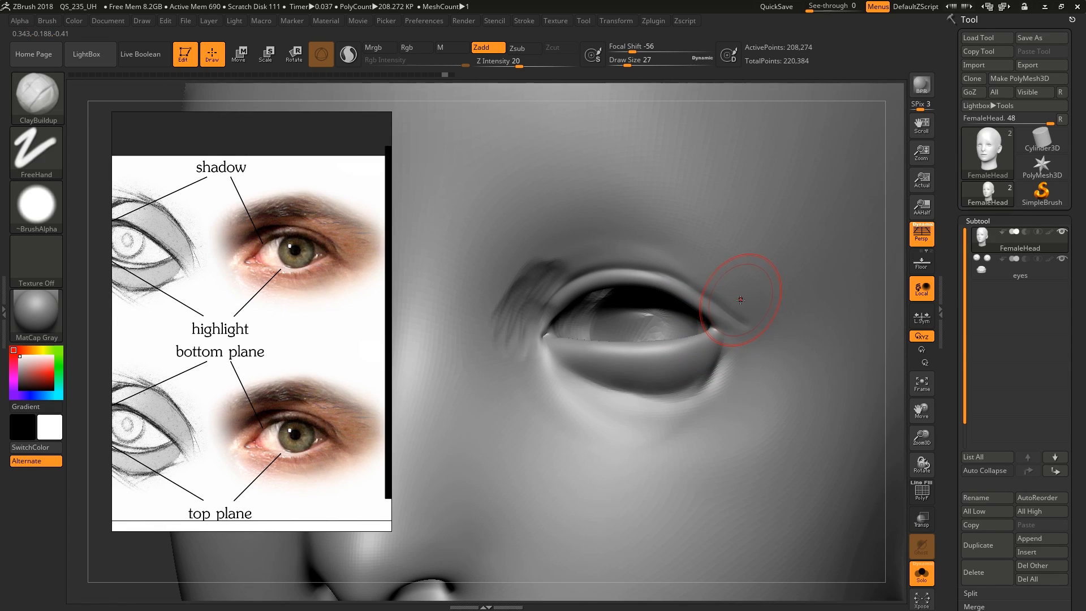
key(s)
click(514, 262)
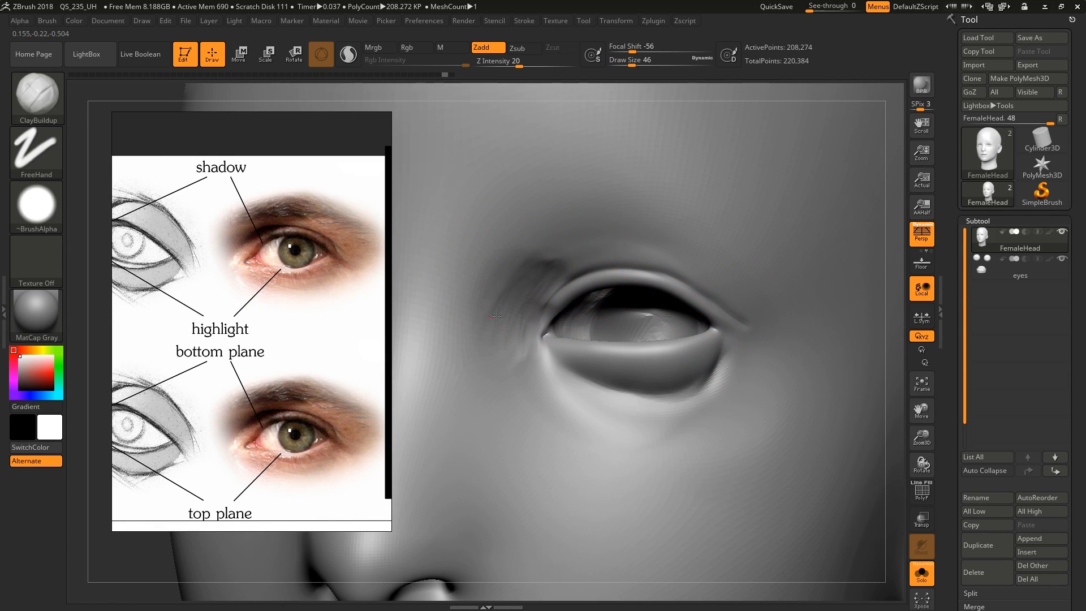
drag(520, 354, 534, 361)
Extend the inner eye corner toward the nose with the Move brush at draw size 16
mouse_move(616, 392)
right_down()
mouse_move(650, 370)
mouse_move(633, 339)
mouse_move(711, 318)
mouse_move(548, 319)
mouse_move(591, 322)
right_up()
key(b)
key(m)
key(v)
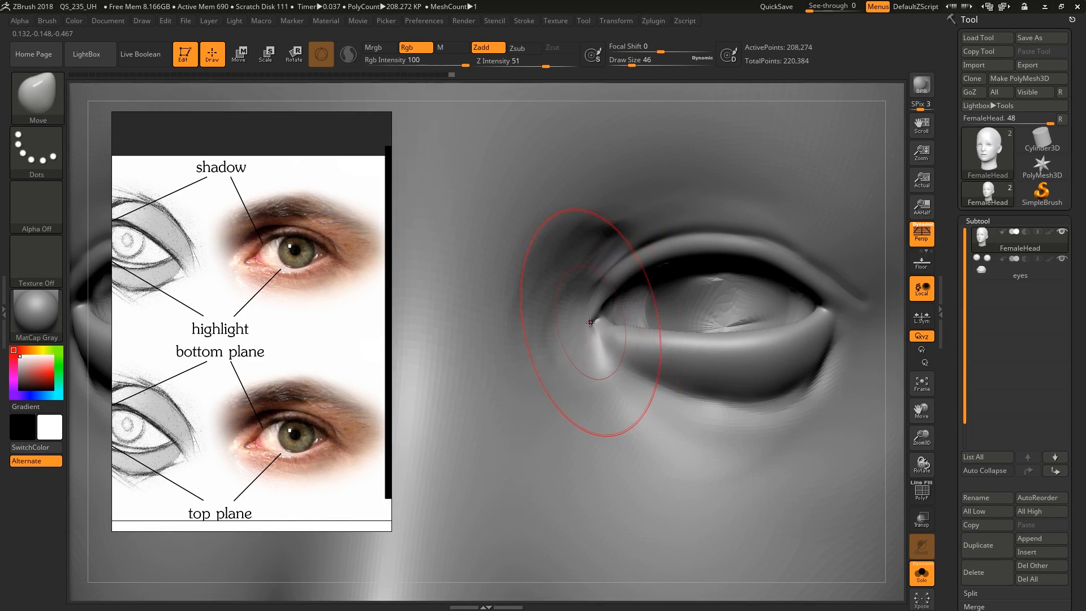
key(s)
click(579, 321)
key(s)
click(589, 325)
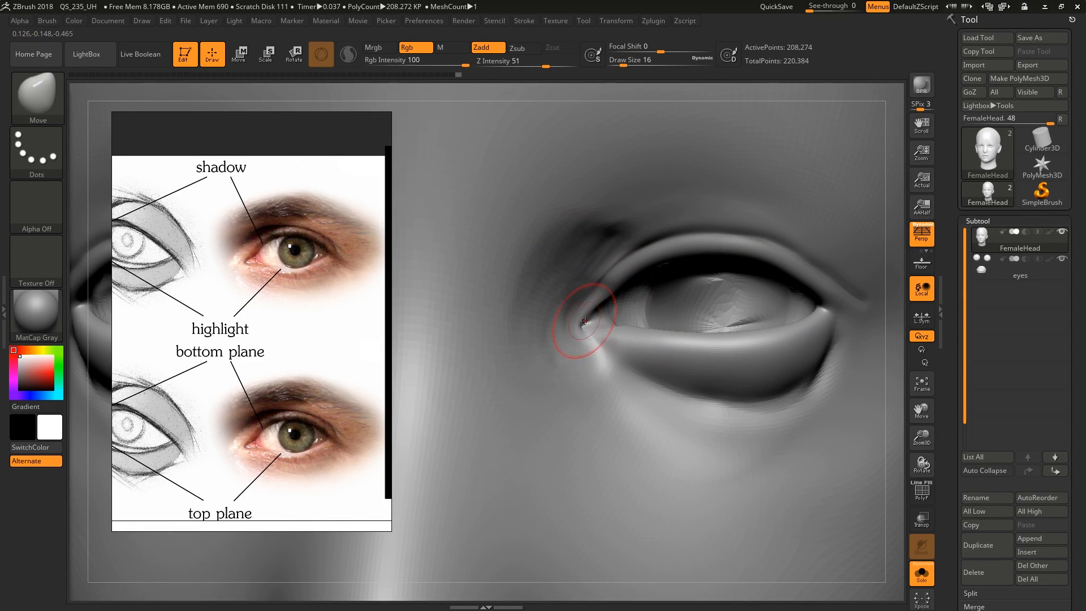
drag(584, 315, 601, 314)
mouse_move(611, 318)
right_down()
mouse_move(583, 323)
mouse_move(683, 405)
mouse_move(655, 352)
mouse_move(626, 351)
mouse_move(634, 312)
mouse_move(620, 263)
right_up()
Build up the tear duct inside the inner eye corner with ClayBuildup at draw sizes 7 and 8
key(b)
key(c)
key(b)
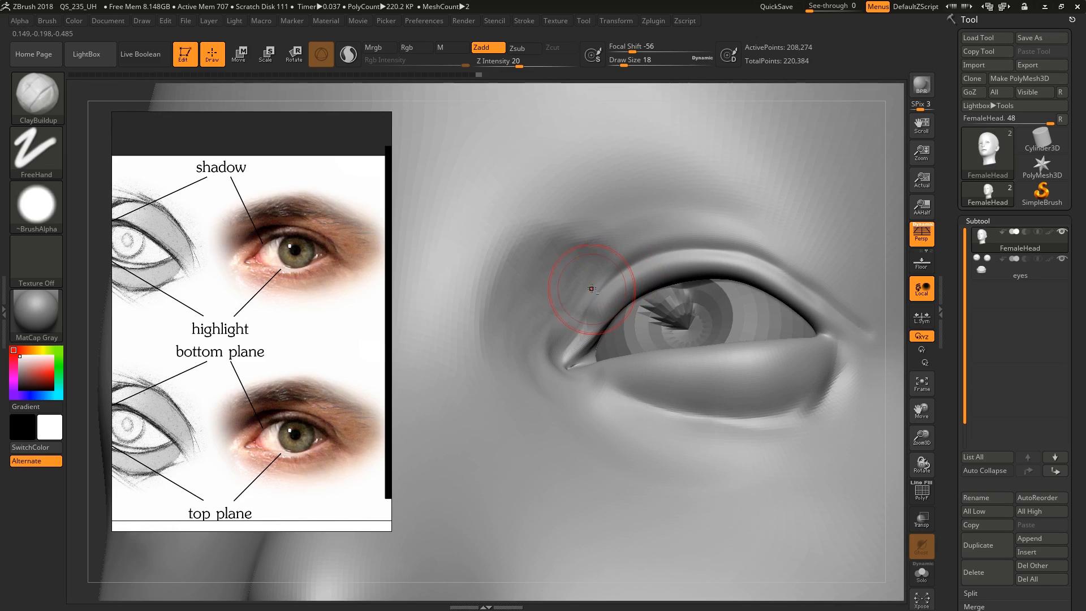
mouse_move(572, 318)
right_down()
mouse_move(600, 390)
mouse_move(618, 339)
right_up()
key(alt+s)
key(bracketleft)
drag(618, 339, 612, 332)
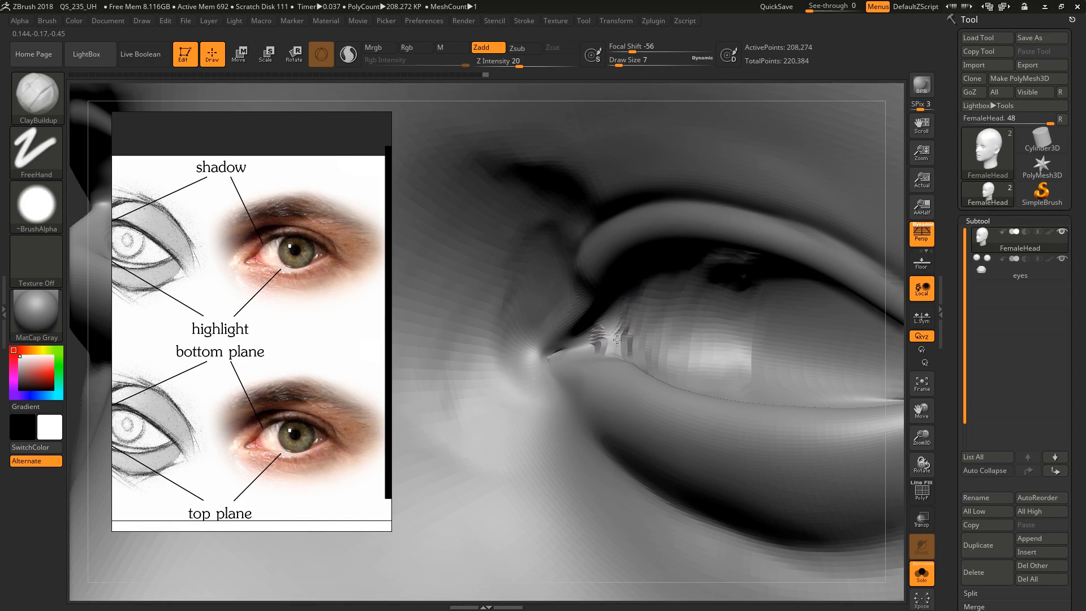
right_drag(616, 355, 571, 362)
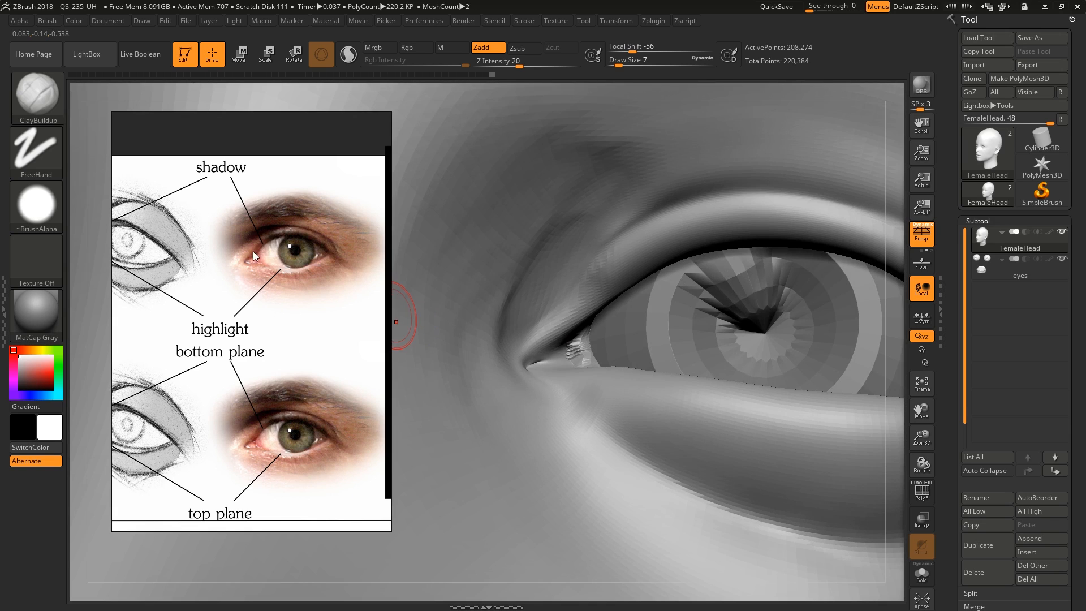
right_drag(654, 321, 577, 360)
key(bracketleft)
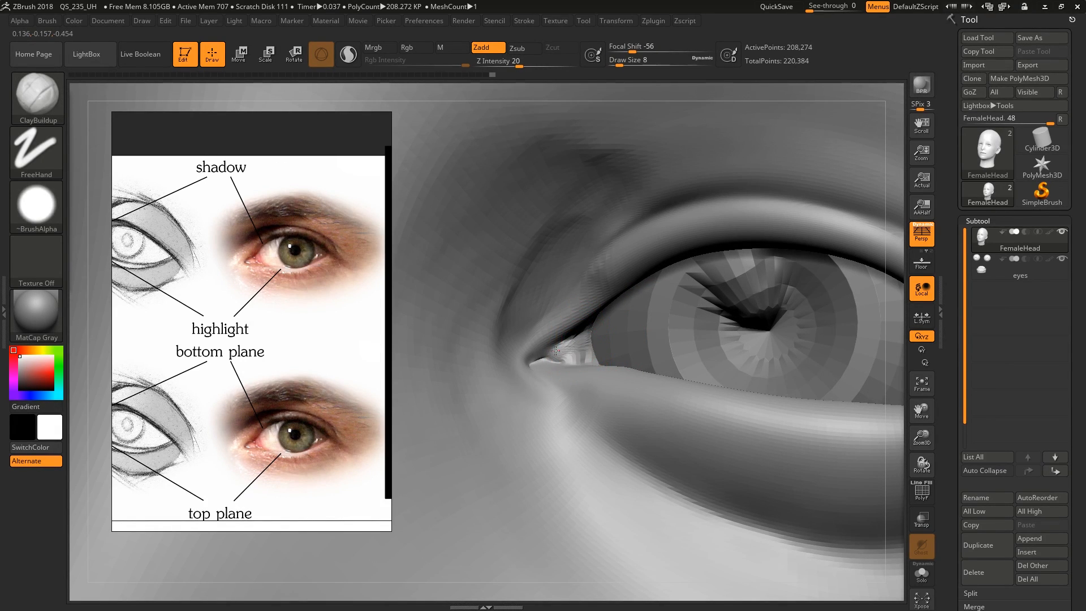
right_drag(583, 355, 592, 283)
Undo the stray stroke and add clay along the inner part of the upper eyelid's rim at draw size 5
key(bracketright)
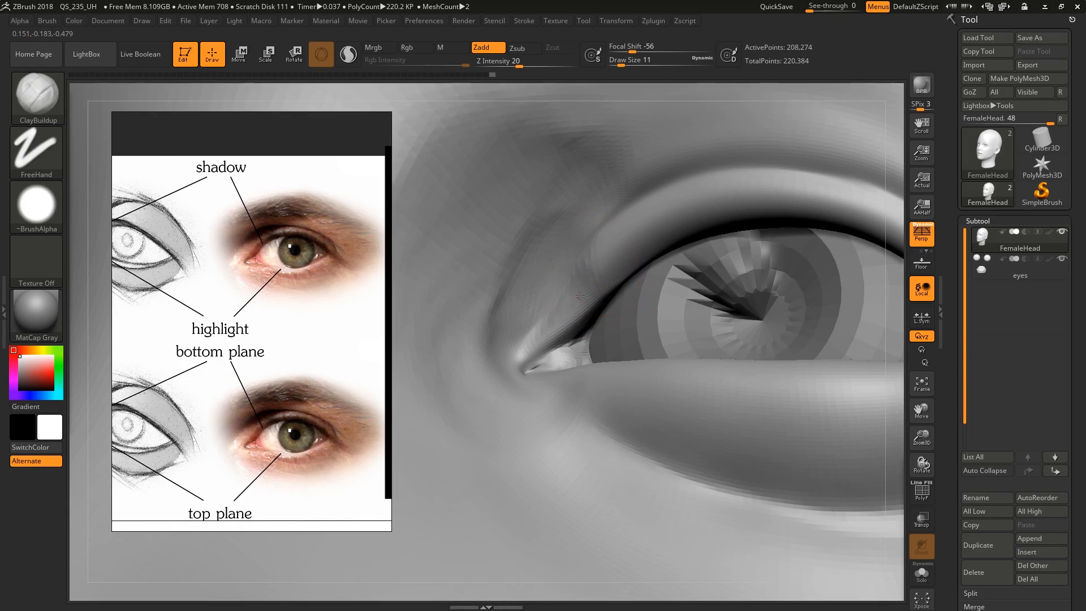
right_drag(649, 238, 633, 257)
key(ctrl+z)
key(s)
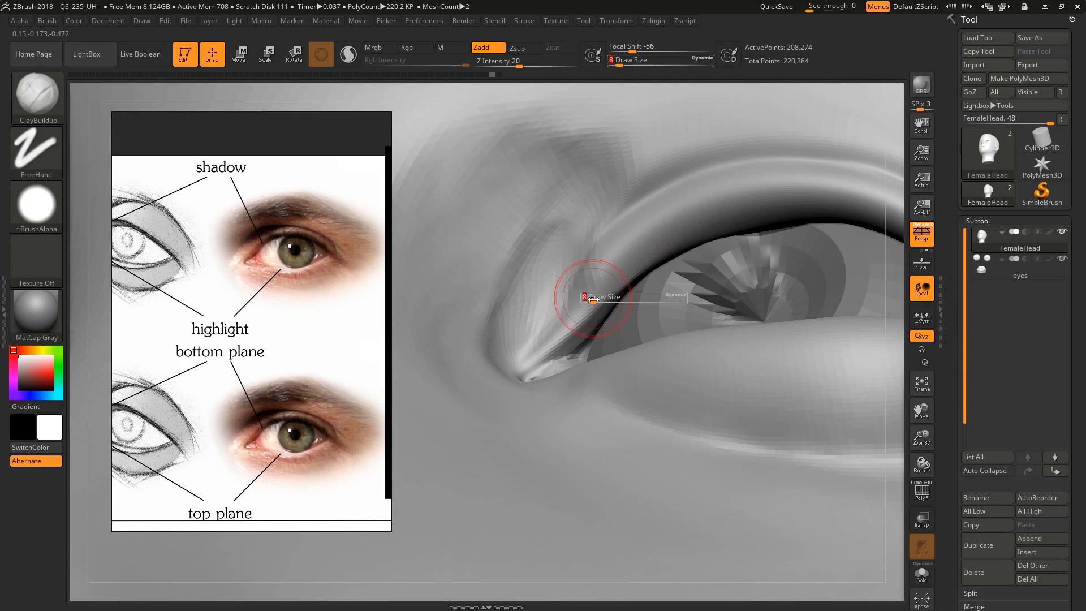
drag(589, 297, 586, 298)
alt+right_drag(701, 213, 583, 285)
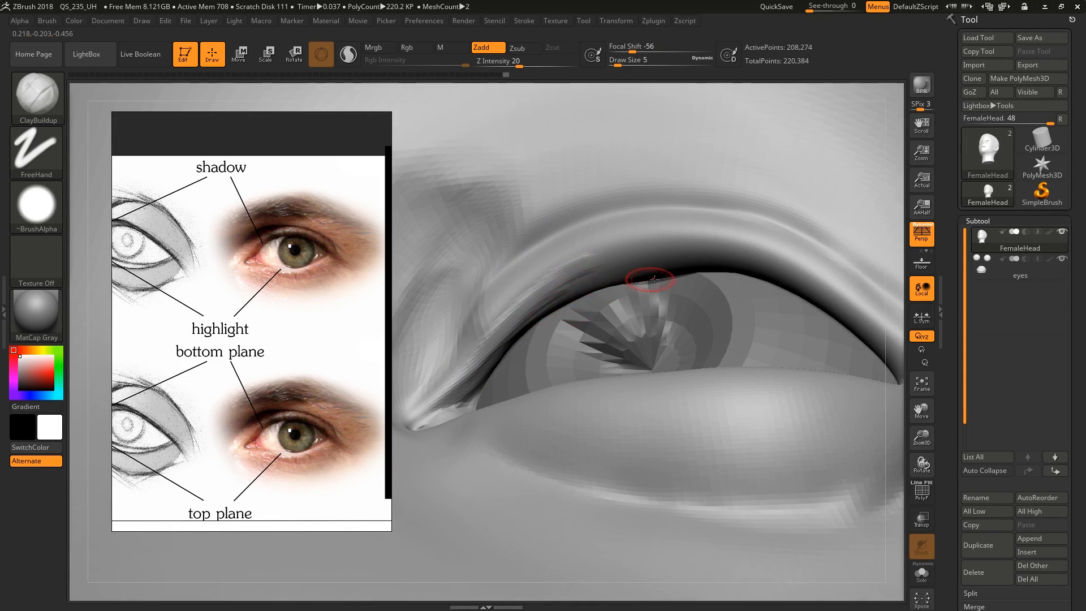
Isolate the head and thicken the middle of the upper eyelid with ClayBuildup strokes at draw size 6
key(alt+s)
right_drag(655, 279, 667, 257)
key(s)
mouse_move(562, 286)
mouse_down()
mouse_move(651, 236)
mouse_move(810, 272)
mouse_up()
key(s)
click(643, 238)
mouse_move(653, 248)
alt+right_down()
mouse_move(634, 243)
mouse_move(688, 249)
alt+right_up()
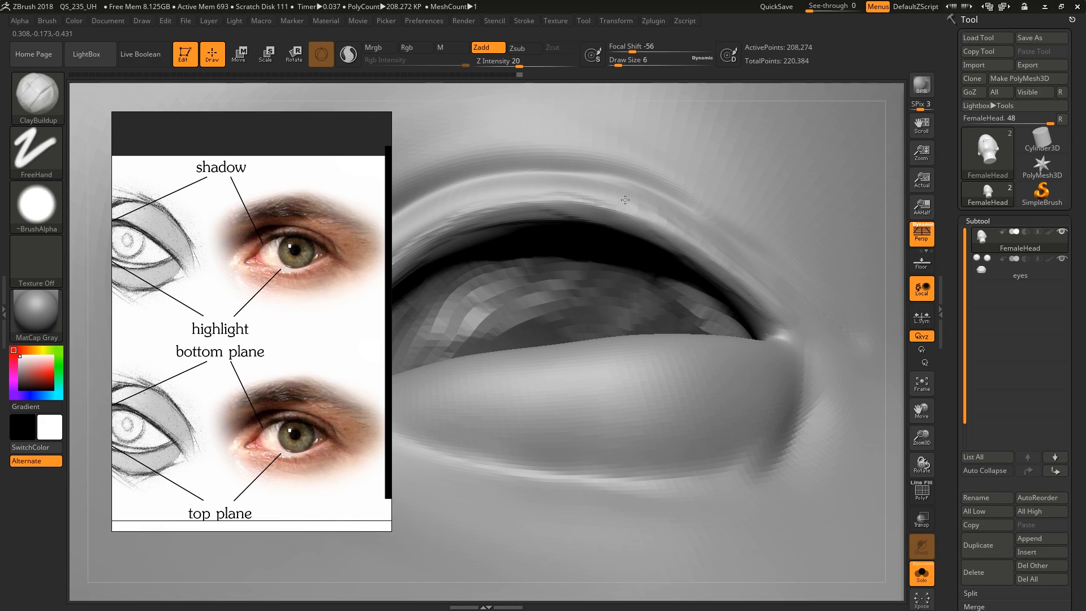
Build up the upper eyelid from the inner to the outer corner at draw size 6 and smooth the strokes
drag(625, 199, 621, 205)
alt+right_drag(621, 205, 801, 221)
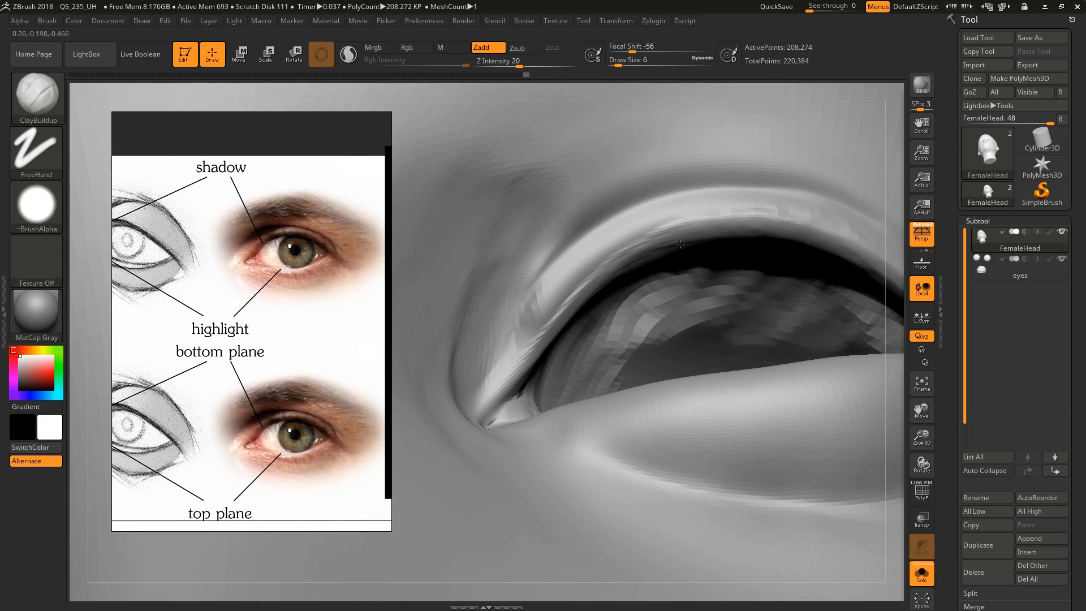
right_drag(526, 337, 577, 286)
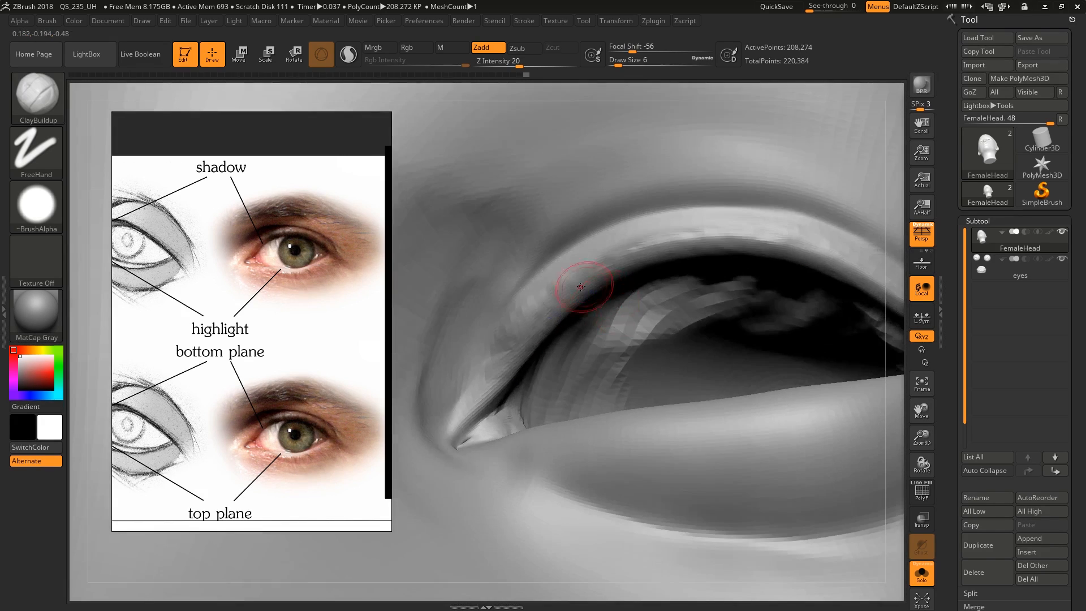
mouse_move(497, 346)
shift+mouse_down()
mouse_move(543, 283)
mouse_move(747, 231)
shift+mouse_up()
alt+right_drag(837, 257, 679, 241)
right_drag(777, 295, 773, 316)
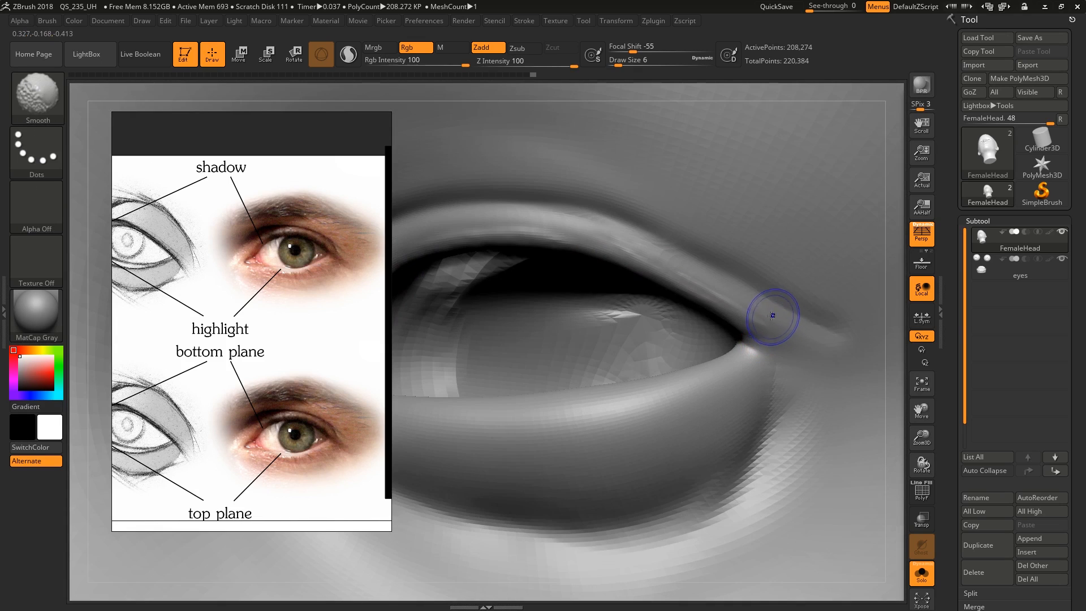
mouse_move(529, 216)
alt+right_down()
mouse_move(735, 232)
mouse_move(668, 187)
alt+right_up()
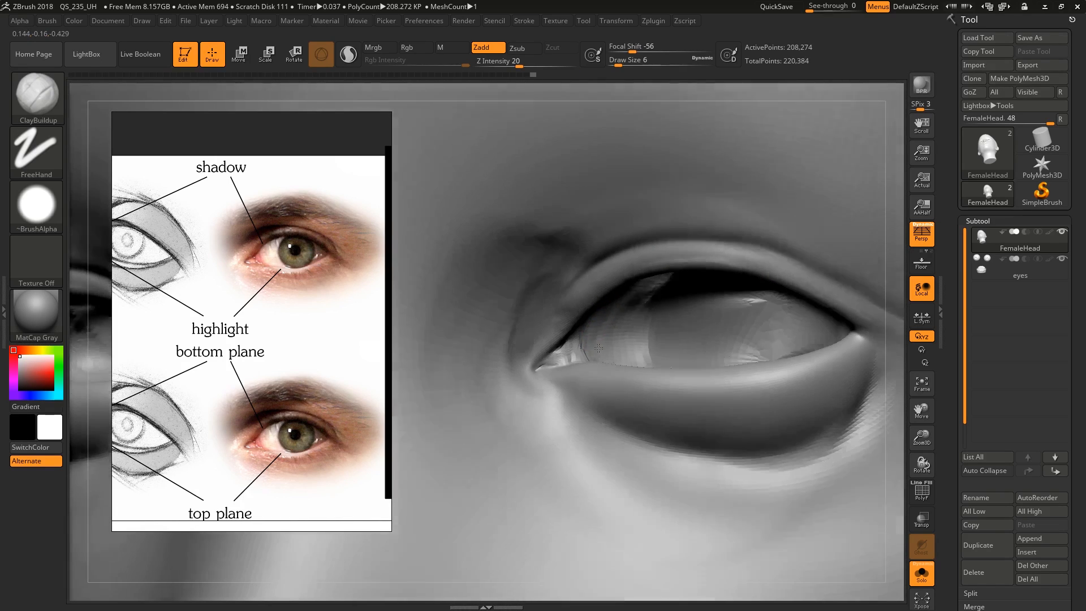
Refine the tear duct and the shape of the inner eye corner with the Move brush
mouse_move(609, 356)
right_down()
mouse_move(582, 370)
mouse_move(568, 357)
right_up()
key(b)
key(m)
key(v)
key(s)
drag(566, 355, 580, 359)
right_drag(585, 359, 578, 357)
mouse_move(551, 315)
right_down()
mouse_move(545, 280)
mouse_move(597, 313)
mouse_move(600, 289)
right_up()
mouse_move(679, 338)
ctrl+right_down()
mouse_move(680, 362)
mouse_move(683, 317)
ctrl+right_up()
mouse_move(752, 340)
right_down()
mouse_move(713, 344)
mouse_move(709, 300)
mouse_move(740, 287)
mouse_move(743, 315)
right_up()
right_drag(761, 271, 726, 260)
Build up the brow ridge and the lower forehead above both eyes with large ClayBuildup strokes
key(b)
key(c)
key(b)
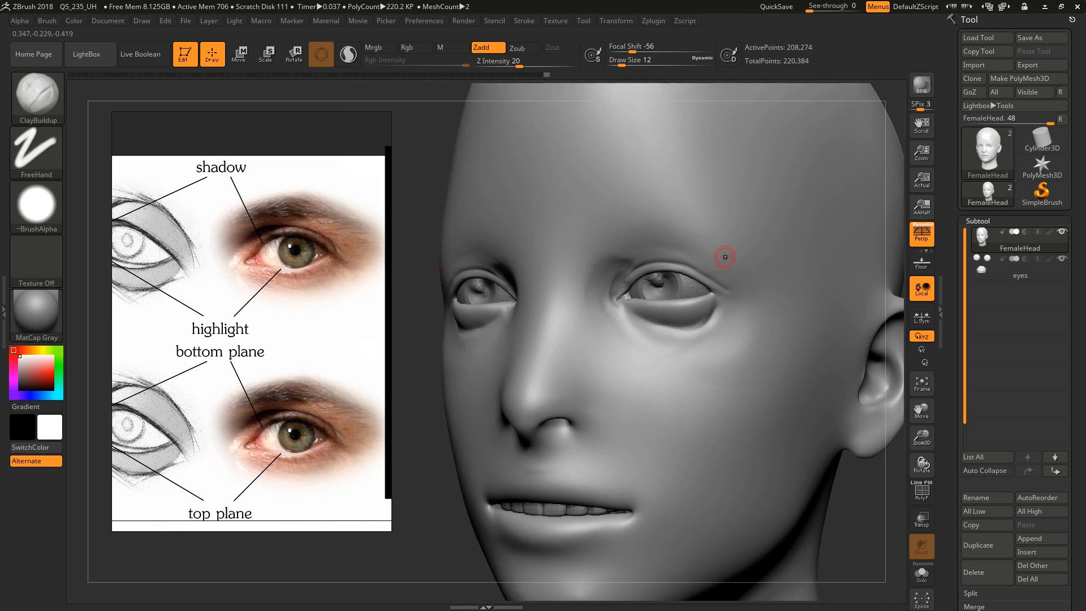
key(s)
mouse_move(728, 261)
mouse_down()
mouse_move(611, 223)
mouse_move(592, 248)
mouse_up()
key(s)
mouse_move(586, 248)
mouse_down()
mouse_move(648, 205)
mouse_move(769, 256)
mouse_up()
mouse_move(715, 214)
mouse_down()
mouse_move(611, 185)
mouse_move(541, 237)
mouse_up()
right_drag(543, 238, 616, 238)
mouse_move(549, 261)
mouse_down()
mouse_move(537, 198)
mouse_move(488, 146)
mouse_move(515, 243)
mouse_move(537, 249)
mouse_up()
right_drag(589, 272, 526, 283)
alt+right_drag(526, 283, 721, 303)
right_drag(849, 300, 792, 303)
mouse_move(792, 303)
alt+right_down()
mouse_move(724, 305)
mouse_move(640, 364)
mouse_move(703, 388)
mouse_move(711, 357)
alt+right_up()
Bring up the clay head reference and build up the cheekbone with ClayBuildup at draw sizes 65 and 90
middle_drag(277, 400, 380, 224)
scroll(255, 379, down, 5)
scroll(244, 351, up, 5)
scroll(263, 371, down, 2)
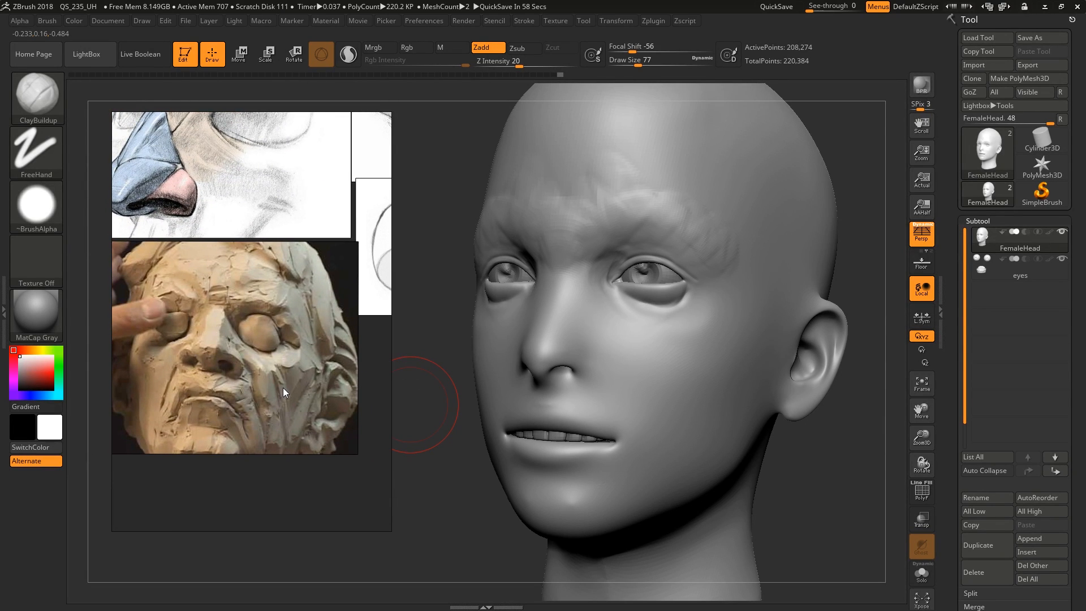
middle_drag(283, 389, 278, 399)
mouse_move(702, 376)
right_down()
mouse_move(724, 374)
mouse_move(700, 369)
right_up()
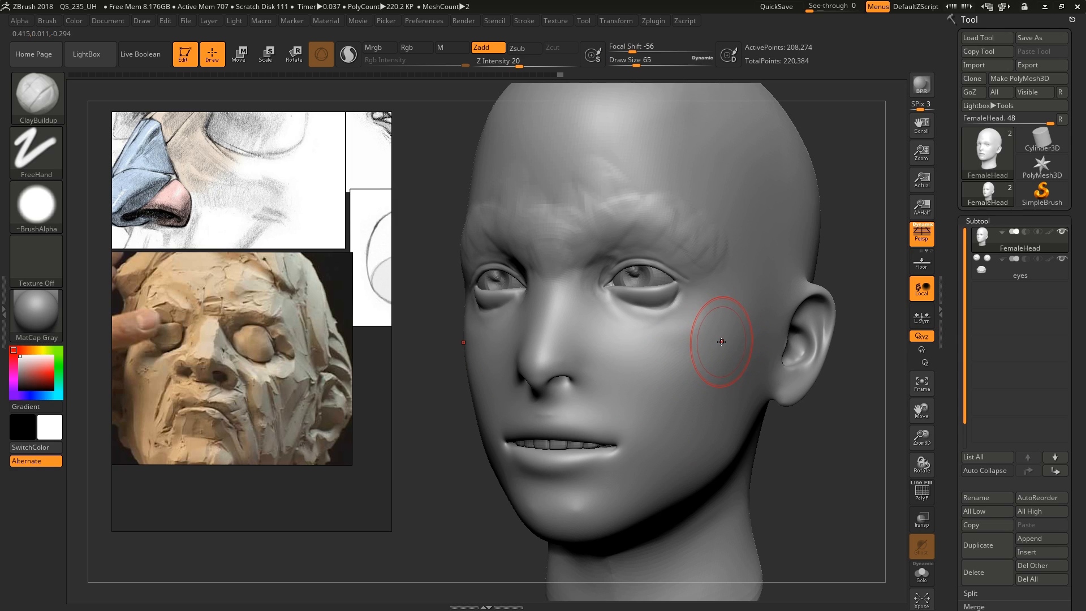
mouse_move(710, 309)
mouse_down()
mouse_move(702, 332)
mouse_move(723, 349)
mouse_up()
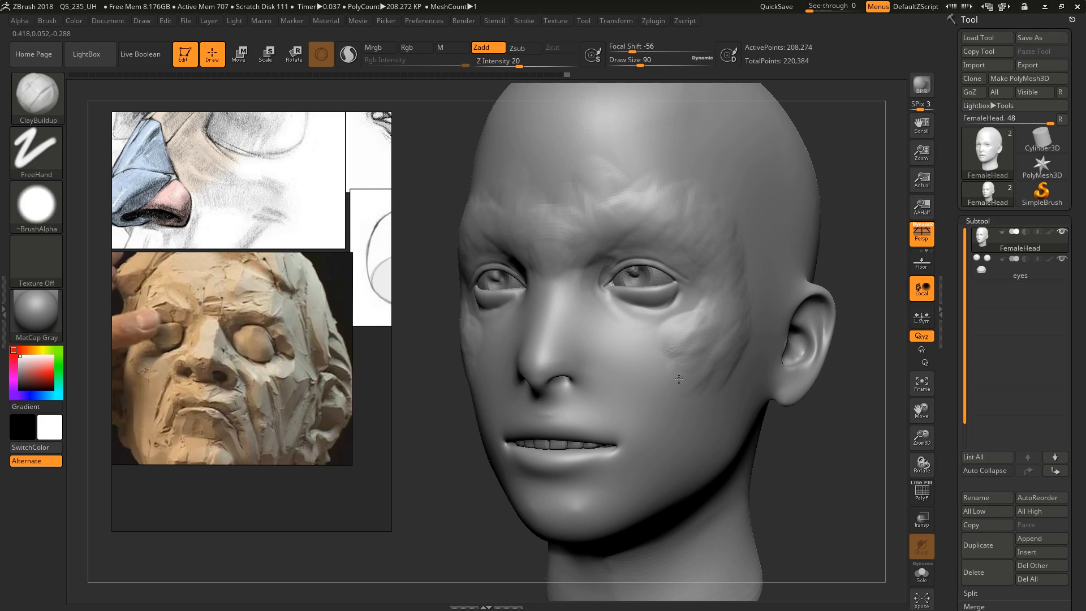
mouse_move(679, 379)
mouse_down()
mouse_move(687, 353)
mouse_move(669, 351)
mouse_move(699, 345)
mouse_up()
right_drag(718, 339, 727, 356)
Fill out the front and side of the cheek with ClayBuildup at draw sizes 74 and 94
key(s)
drag(728, 357, 723, 357)
drag(697, 348, 686, 351)
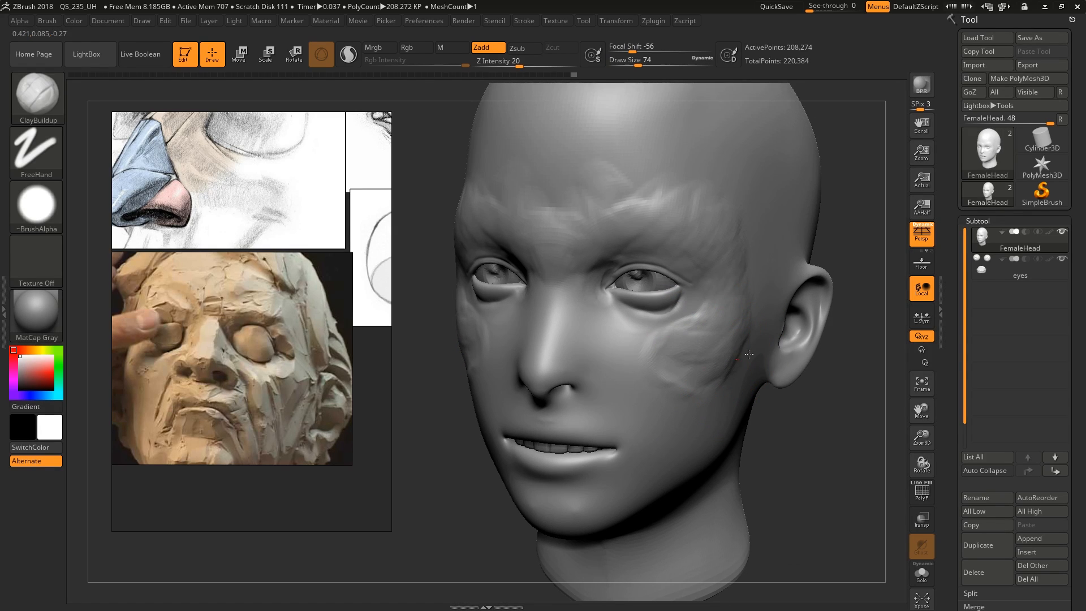
mouse_move(713, 348)
right_down()
mouse_move(708, 357)
mouse_move(722, 346)
mouse_move(711, 378)
right_up()
key(shift)
key(s)
drag(706, 378, 709, 378)
drag(674, 382, 637, 375)
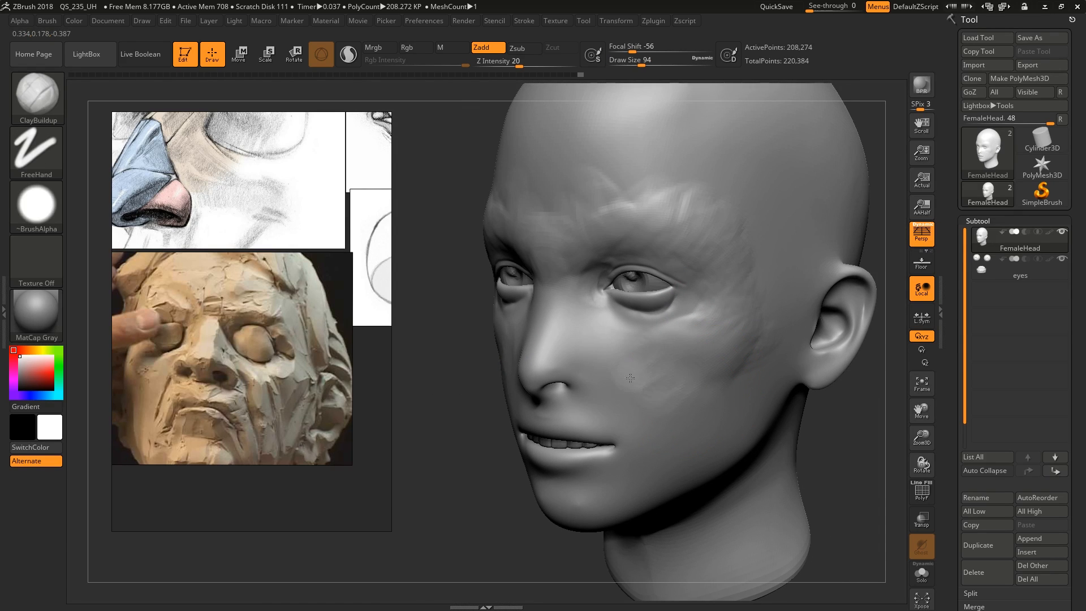
Fill in the temple with ClayBuildup at draw sizes 94 and 80 and smooth the brow and the area between the eyebrows
right_drag(735, 322, 752, 297)
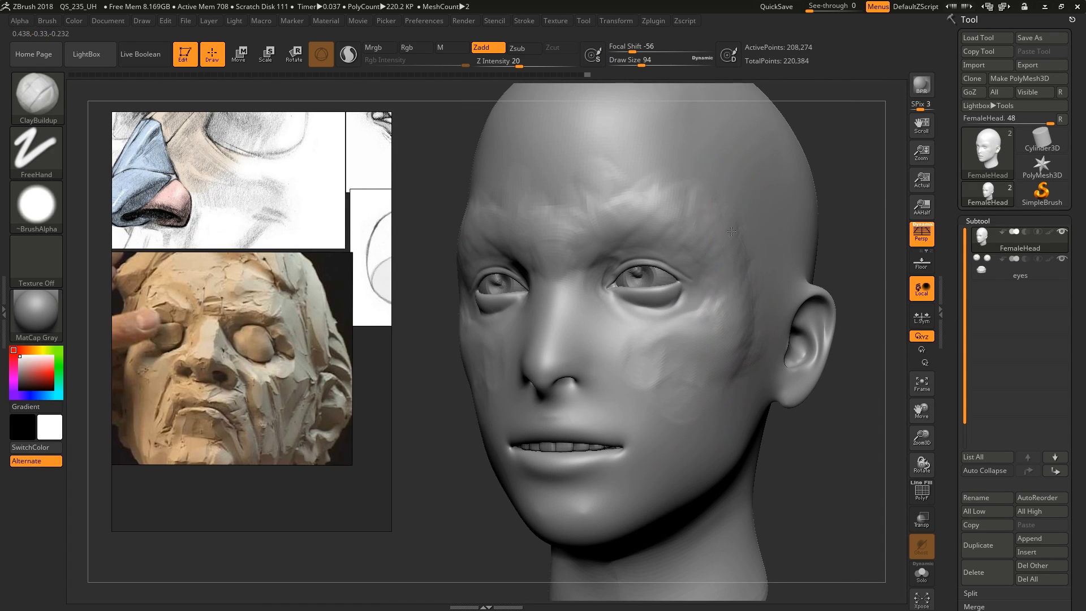
mouse_move(732, 232)
right_down()
mouse_move(736, 244)
mouse_move(714, 224)
mouse_move(691, 232)
mouse_move(690, 266)
right_up()
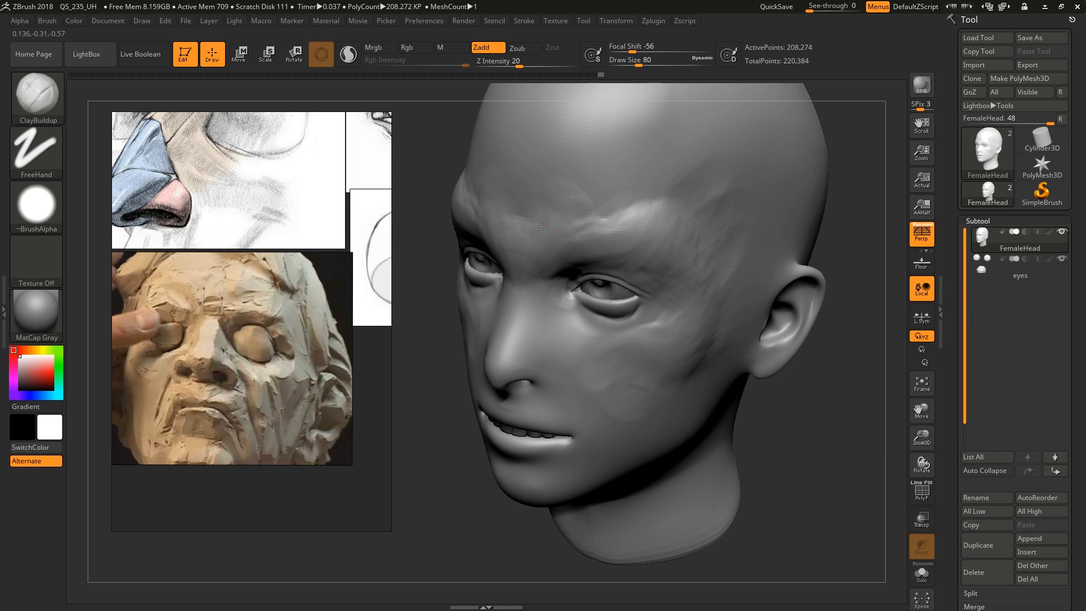
right_drag(542, 227, 492, 231)
key(shift)
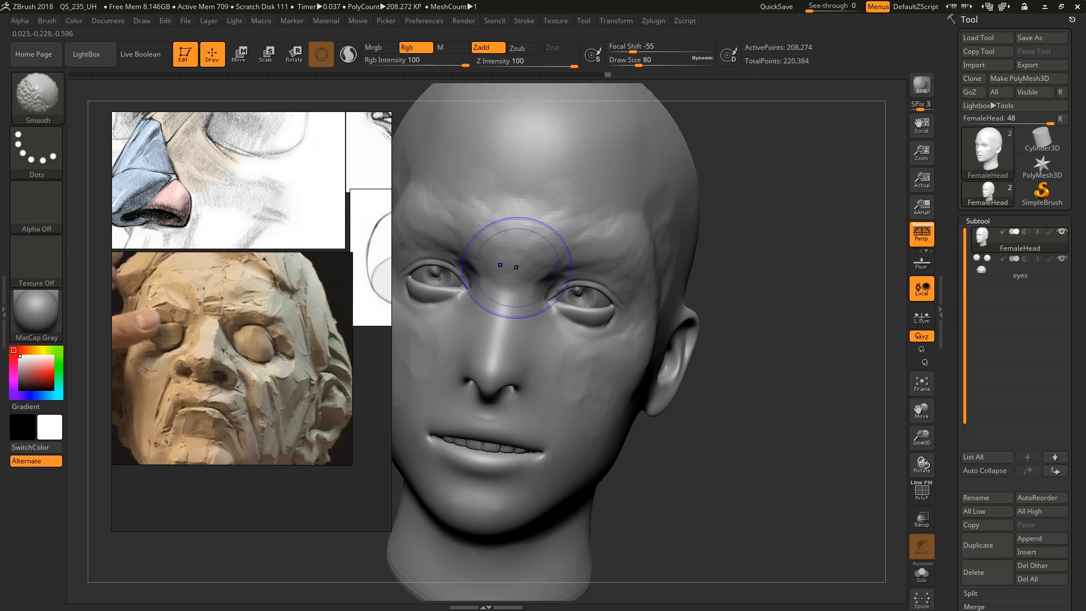
right_drag(607, 363, 631, 340)
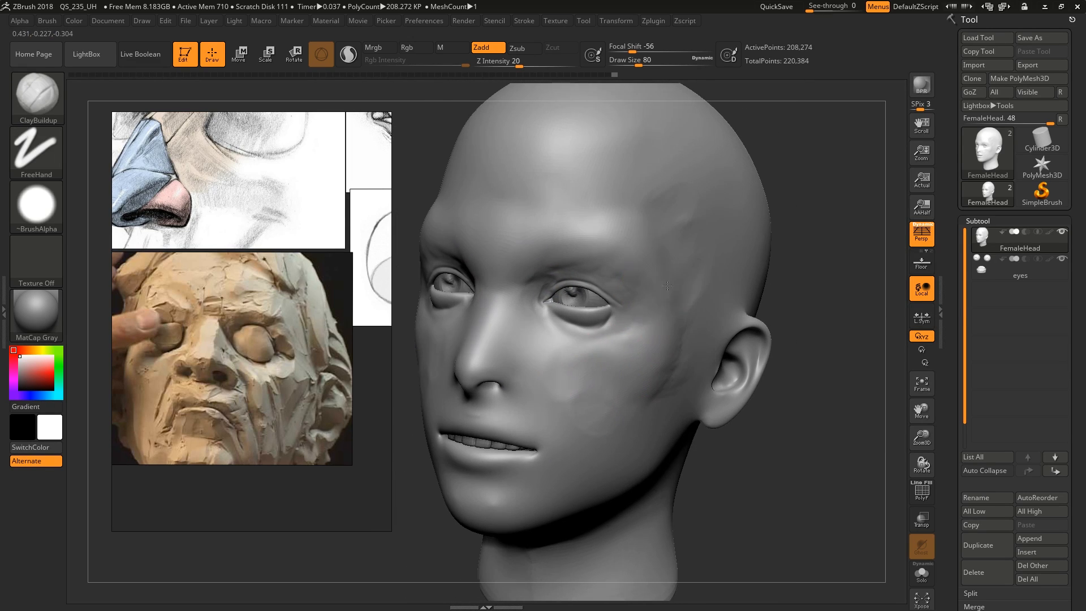
alt+right_drag(633, 261, 662, 249)
Compare the head's eye with the eyelid plane drawings on the reference board
middle_drag(254, 201, 278, 350)
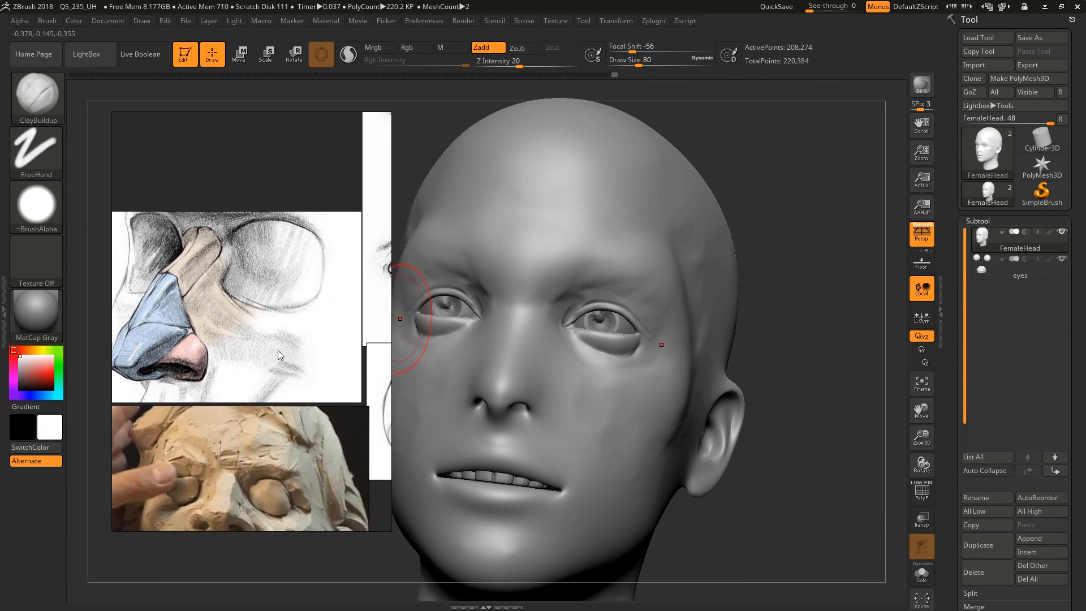
scroll(277, 351, down, 4)
middle_drag(380, 311, 309, 306)
scroll(318, 282, up, 2)
scroll(316, 286, up, 4)
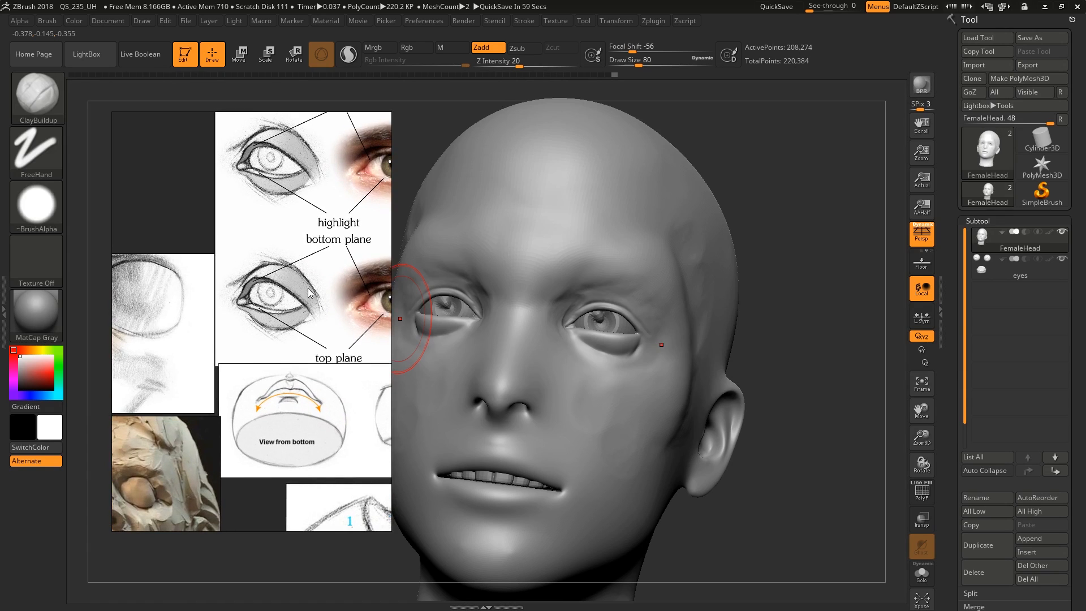
right_drag(721, 396, 655, 346)
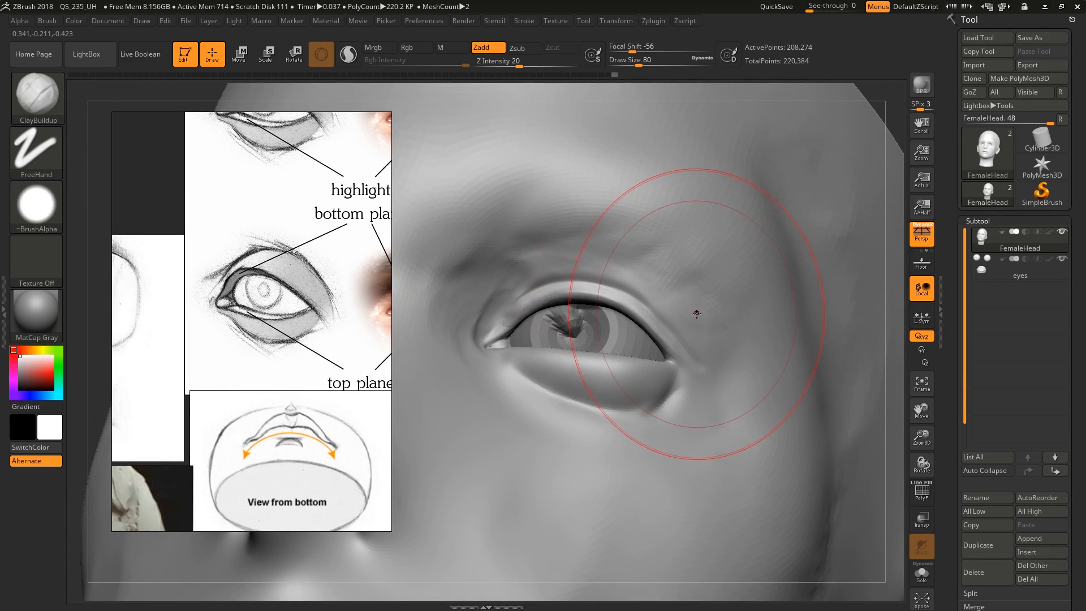
key(s)
drag(695, 312, 675, 315)
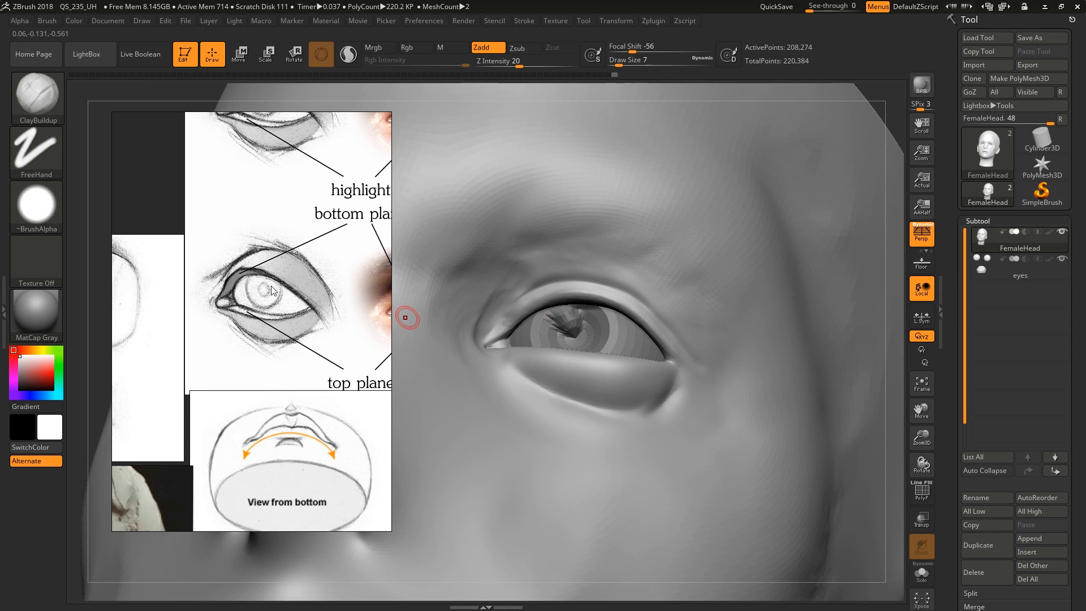
mouse_move(631, 307)
right_down()
mouse_move(584, 266)
mouse_move(586, 275)
right_up()
Try to carve the crease above the upper eyelid with the DamStandard brush and undo the stroke
key(b)
key(m)
key(v)
key(s)
drag(586, 275, 589, 275)
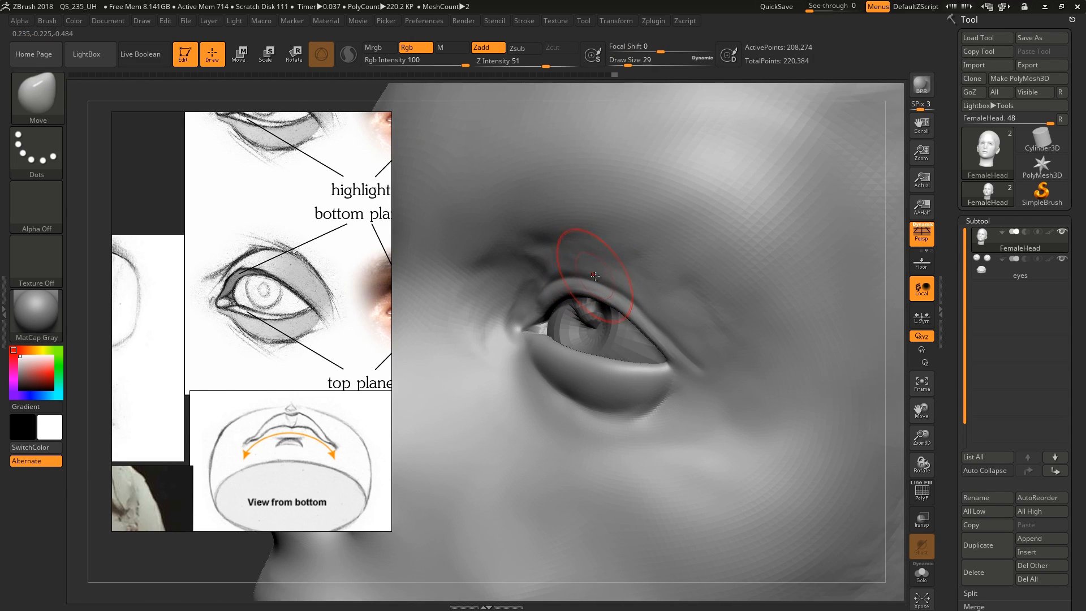
key(b)
key(d)
key(s)
key(s)
drag(670, 328, 664, 328)
mouse_move(700, 371)
mouse_down()
mouse_move(647, 308)
mouse_move(590, 268)
mouse_up()
key(ctrl)
key(ctrl+z)
mouse_move(644, 303)
right_down()
mouse_move(664, 299)
mouse_move(656, 304)
right_up()
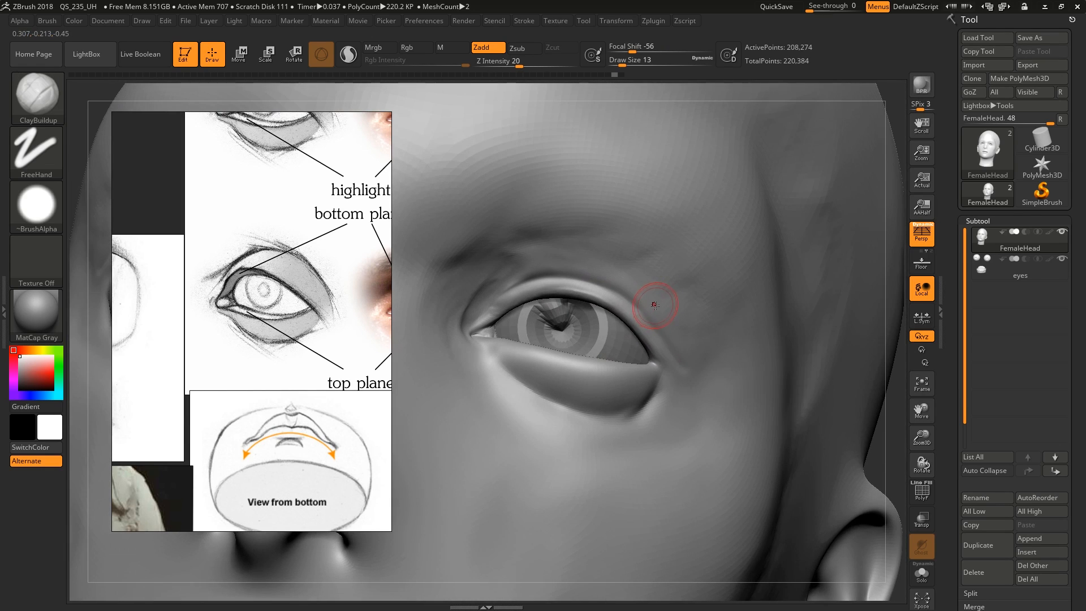
Carve the crease above the upper eyelid with the Standard brush at draw size 17 and soften its edges
key(b)
key(s)
key(t)
drag(668, 334, 621, 290)
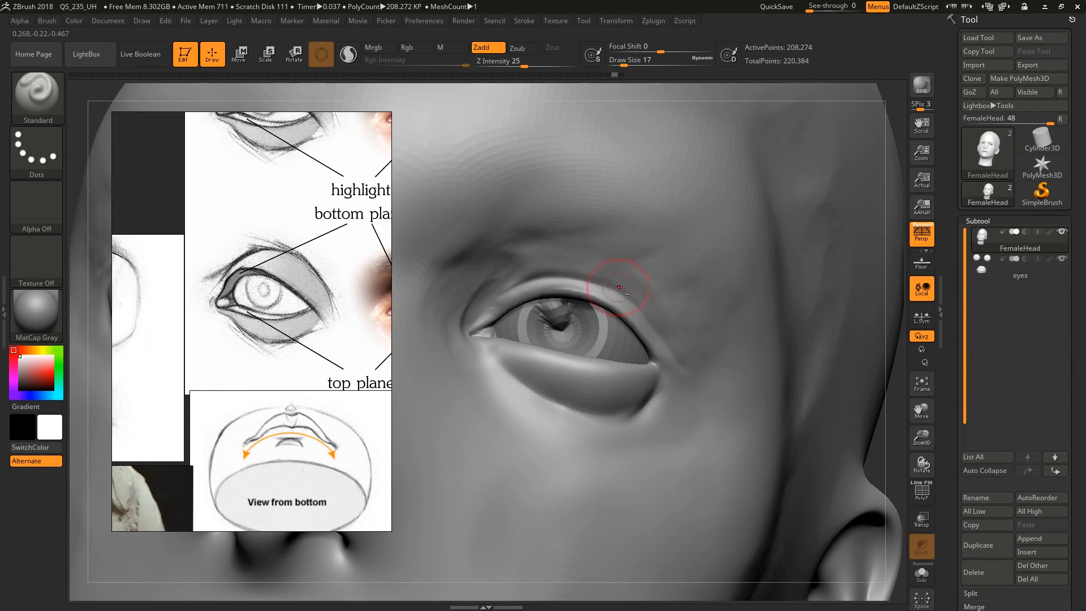
mouse_move(563, 264)
mouse_down()
mouse_move(504, 283)
mouse_move(566, 257)
mouse_move(620, 261)
mouse_move(612, 270)
mouse_up()
right_drag(665, 320, 651, 310)
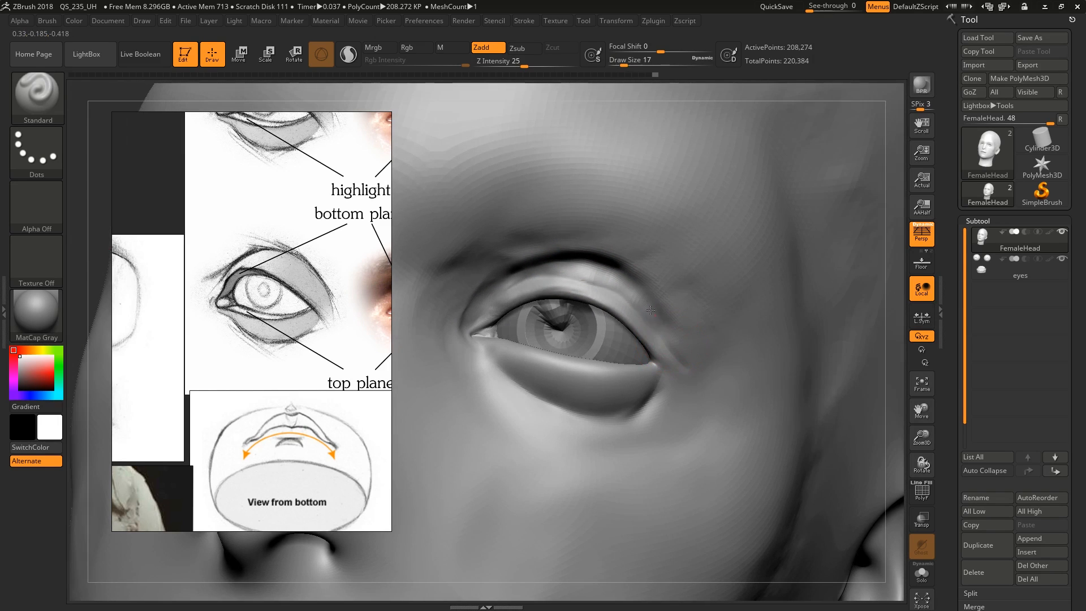
right_drag(526, 275, 603, 272)
key(shift)
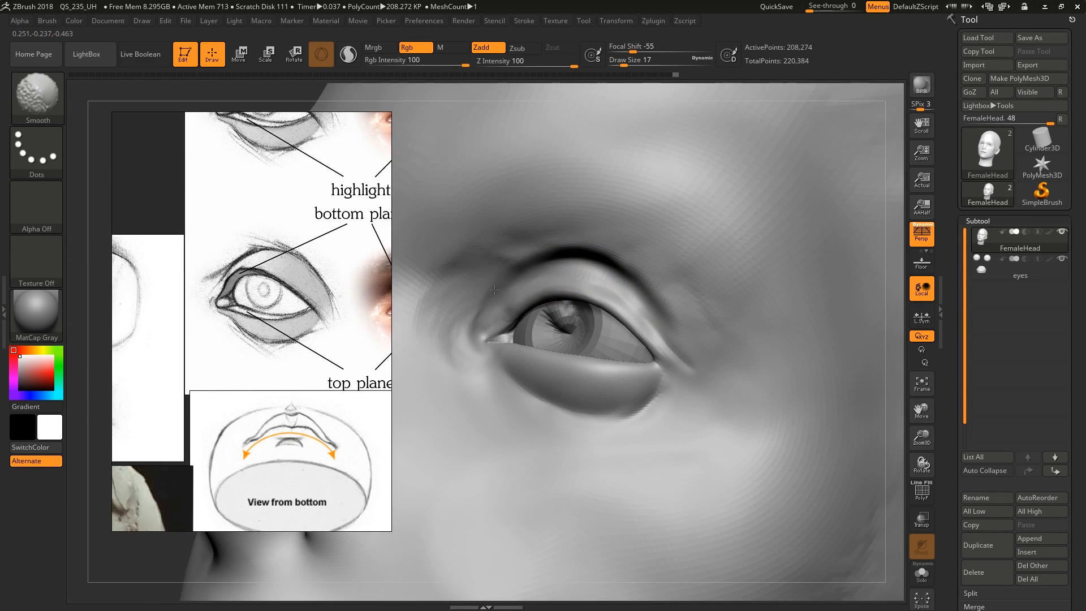
mouse_move(520, 255)
right_down()
mouse_move(572, 215)
mouse_move(656, 299)
mouse_move(616, 284)
right_up()
key(shift)
Fill out the upper eyelid's surface below the crease with ClayBuildup at draw size 17, following the plane drawings
key(b)
key(c)
key(b)
right_drag(548, 308, 592, 373)
middle_drag(347, 337, 288, 356)
mouse_move(399, 338)
right_down()
mouse_move(627, 277)
mouse_move(633, 252)
right_up()
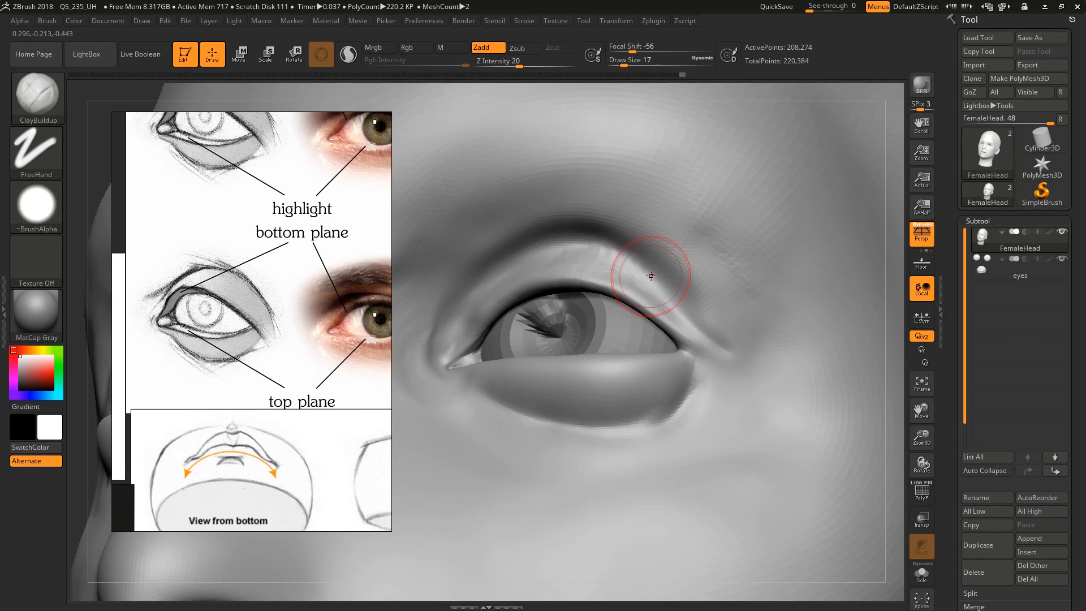
Sharpen the upper eyelid crease from the outer corner inward with DamStandard at draw size 17
key(b)
key(d)
key(s)
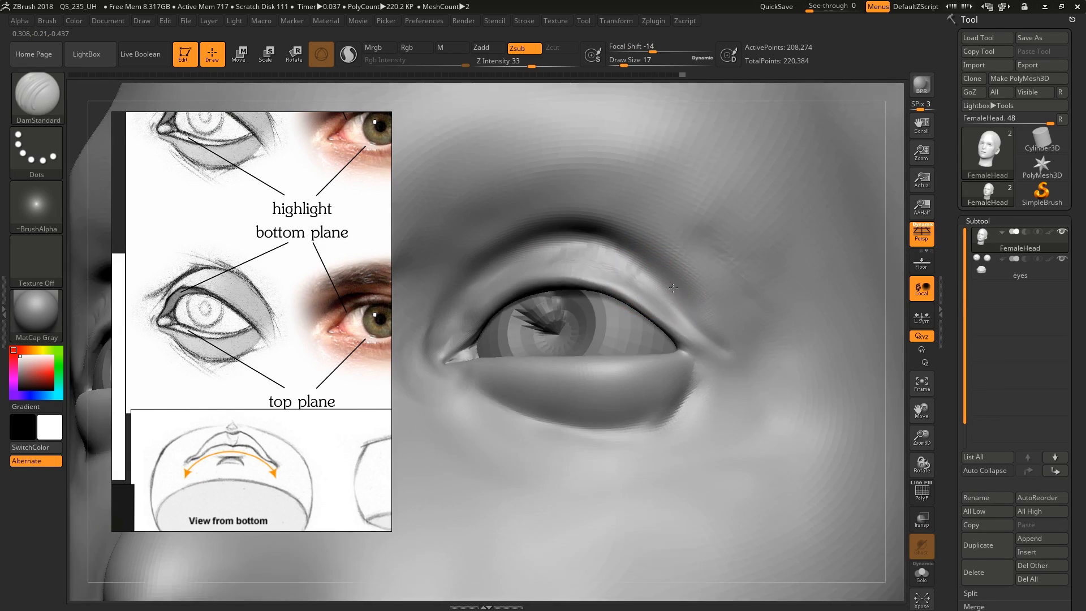
right_drag(696, 295, 712, 343)
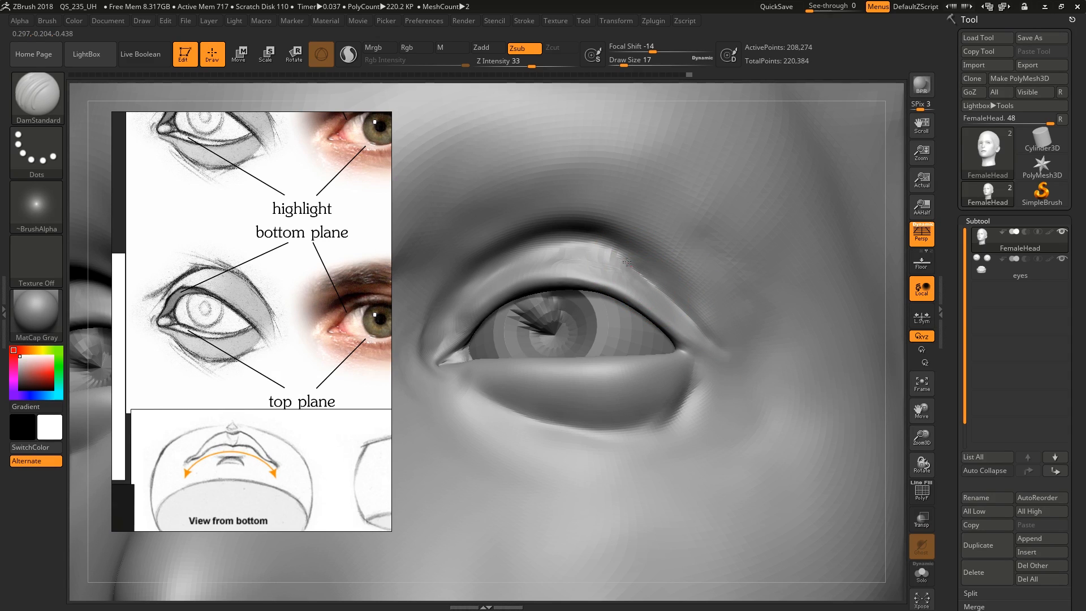
drag(627, 262, 566, 251)
right_drag(563, 253, 593, 256)
mouse_move(597, 251)
mouse_down()
mouse_move(509, 260)
mouse_move(458, 297)
mouse_move(511, 254)
mouse_up()
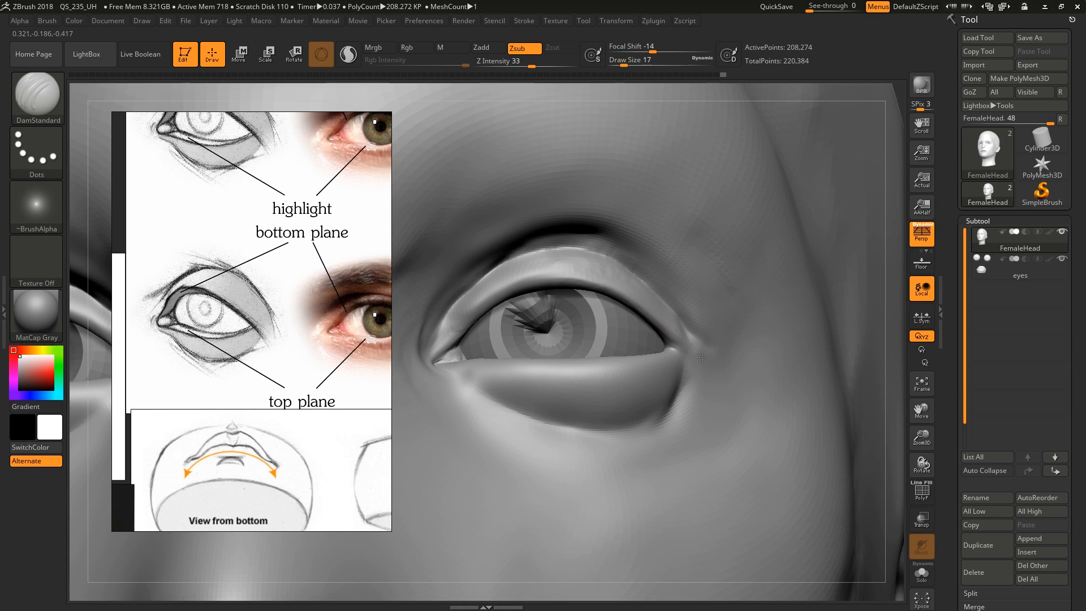
Raise the lower eyelid's rim along the eyeball toward the outer corner with the Standard brush at draw size 8
mouse_move(703, 358)
right_down()
mouse_move(672, 388)
mouse_move(672, 373)
right_up()
key(s)
mouse_move(672, 371)
mouse_down()
mouse_move(681, 369)
mouse_move(623, 427)
mouse_move(499, 411)
mouse_move(456, 380)
mouse_up()
key(b)
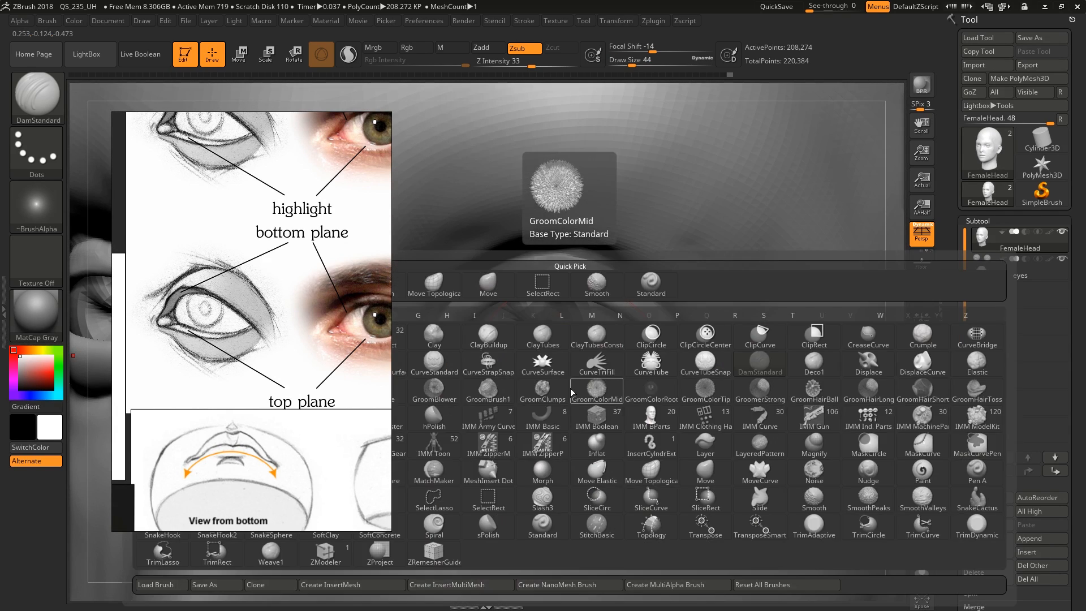
key(s)
key(t)
key(bracketleft)
key(bracketleft)
key(bracketleft)
key(bracketleft)
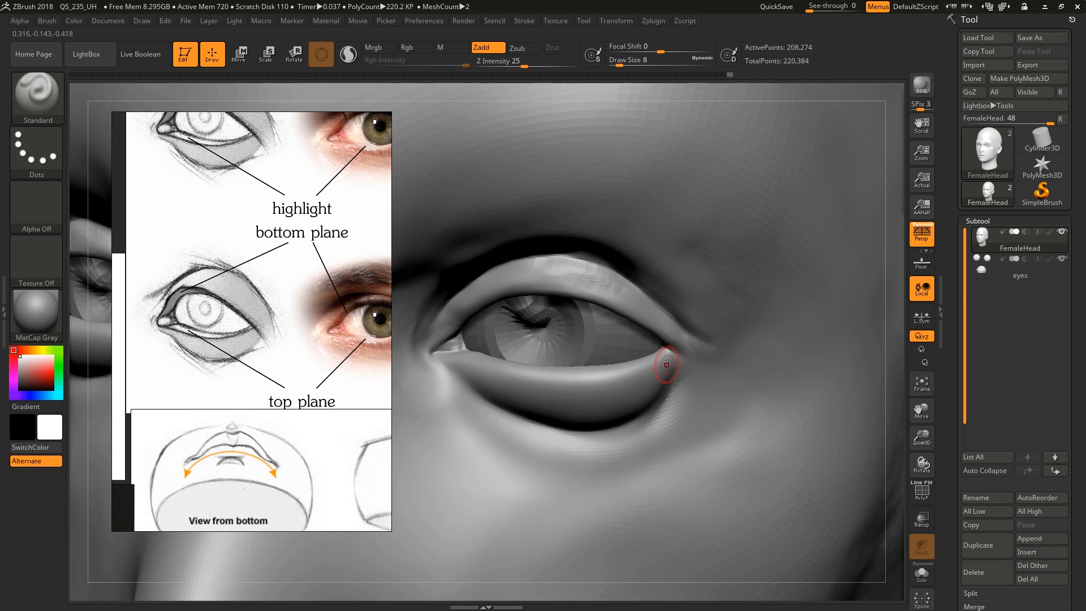
drag(508, 370, 676, 357)
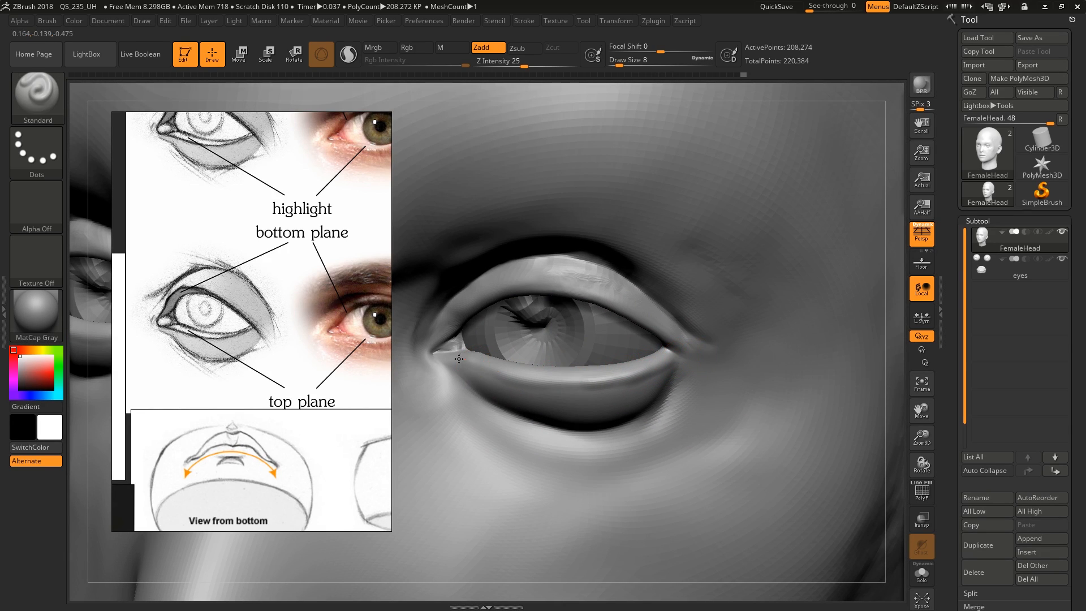
Build up the skin fold above the outer half of the upper eyelid crease with the ClayBuildup brush
mouse_move(557, 309)
right_down()
mouse_move(516, 303)
mouse_move(682, 315)
mouse_move(673, 278)
mouse_move(615, 291)
right_up()
mouse_move(721, 306)
ctrl+right_down()
mouse_move(720, 339)
mouse_move(732, 313)
ctrl+right_up()
mouse_move(735, 330)
mouse_down()
mouse_move(615, 284)
mouse_move(576, 299)
mouse_move(736, 335)
mouse_move(755, 371)
mouse_move(604, 288)
mouse_move(567, 310)
mouse_move(718, 329)
mouse_move(764, 365)
mouse_up()
right_drag(766, 362, 761, 348)
key(b)
key(c)
key(b)
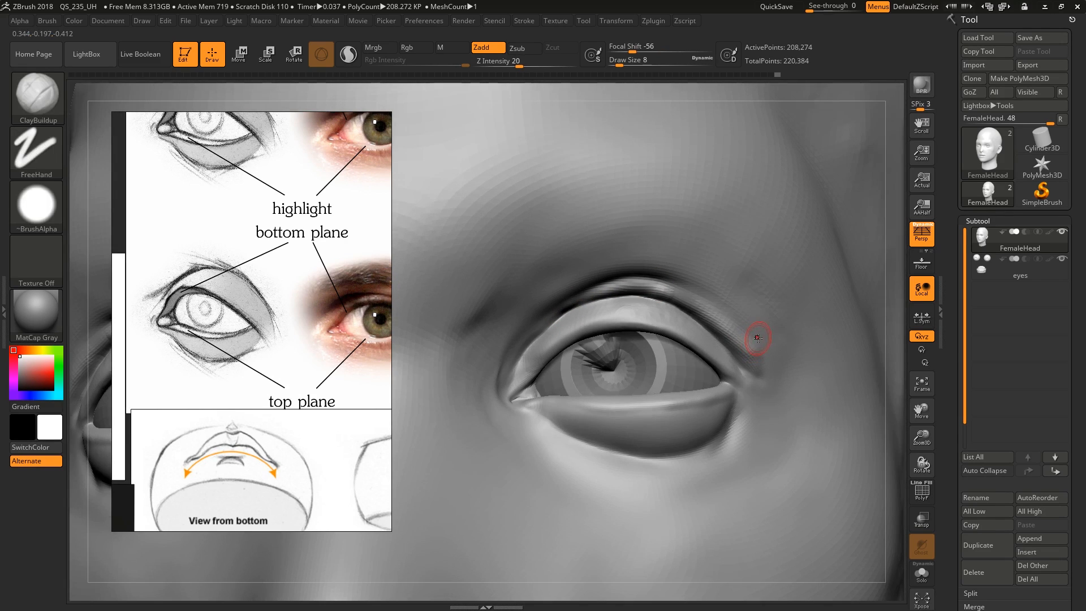
drag(744, 315, 714, 304)
key(s)
key(s)
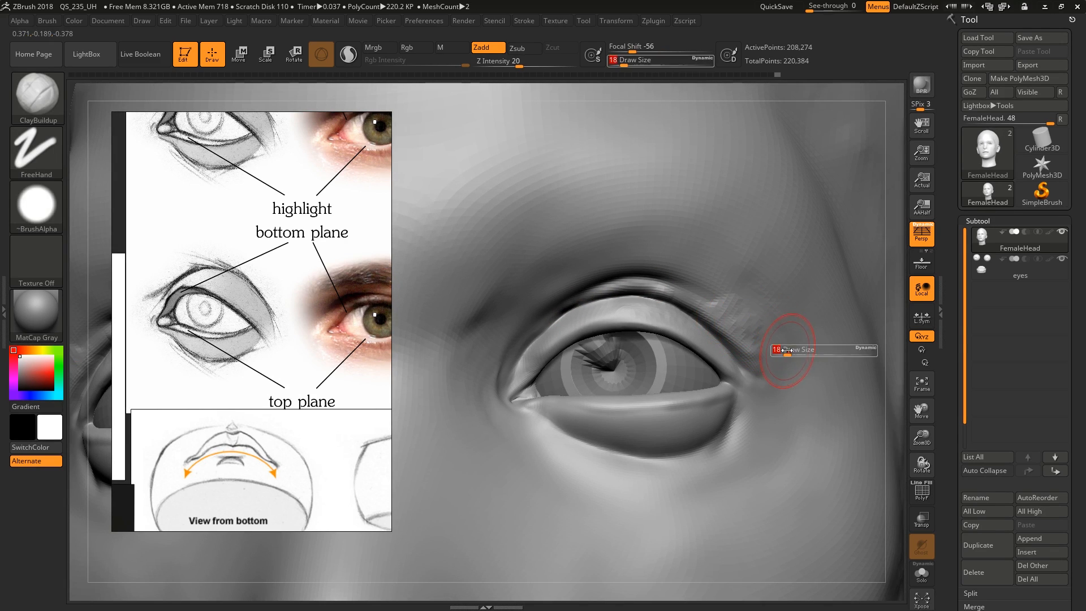
drag(789, 354, 787, 353)
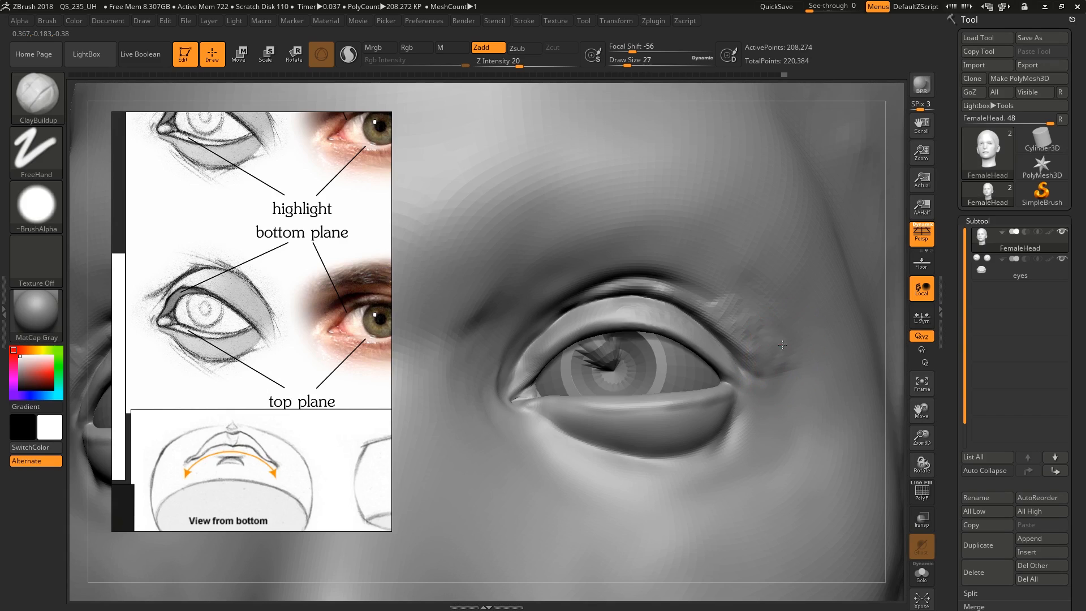
mouse_move(744, 333)
mouse_down()
mouse_move(699, 303)
mouse_move(696, 281)
mouse_move(651, 277)
mouse_move(614, 292)
mouse_up()
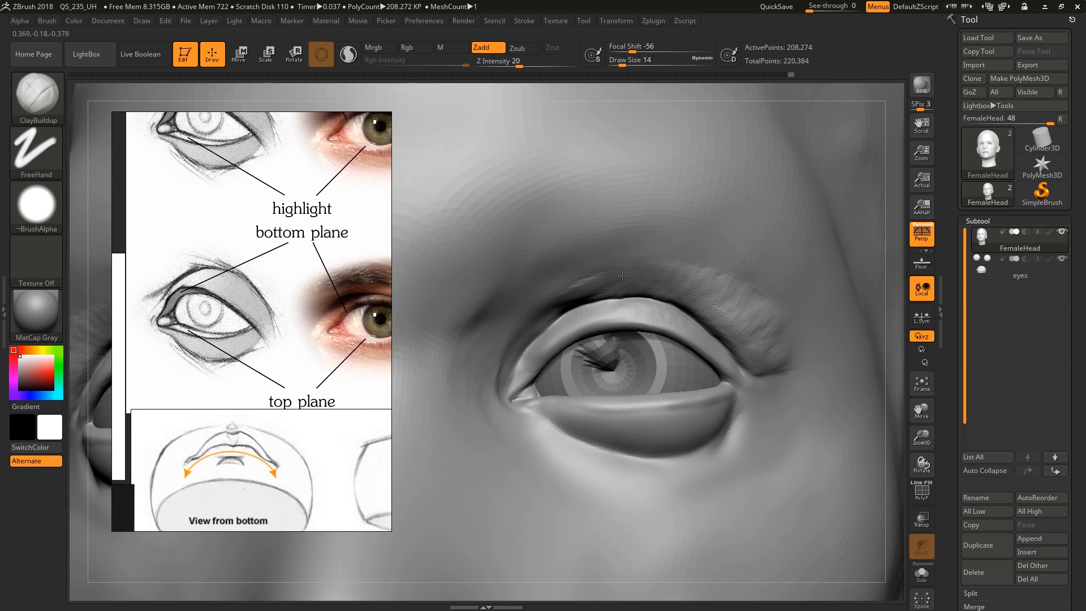
Extend the fold above the upper eyelid past the outer eye corner with ClayBuildup at draw size 20
right_drag(752, 317, 739, 338)
key(s)
drag(788, 369, 791, 369)
drag(796, 358, 744, 370)
ctrl+right_drag(800, 399, 779, 287)
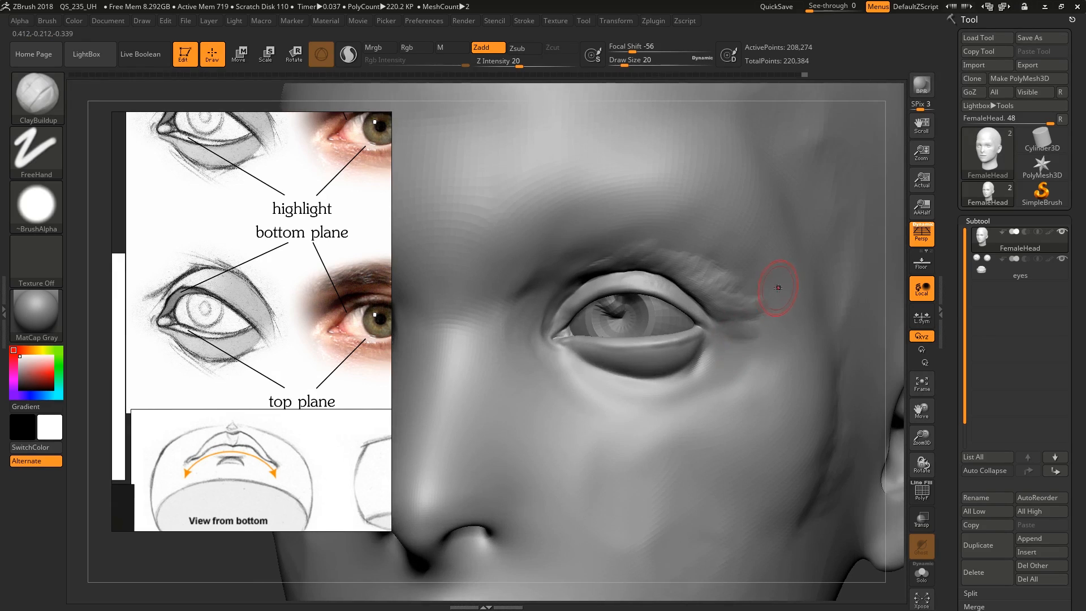
Compare the eye with the photo reference and adjust the upper eyelid's shape with the Move brush at draw size 23
mouse_move(325, 356)
middle_down()
mouse_move(275, 363)
mouse_move(308, 350)
middle_up()
scroll(334, 354, down, 2)
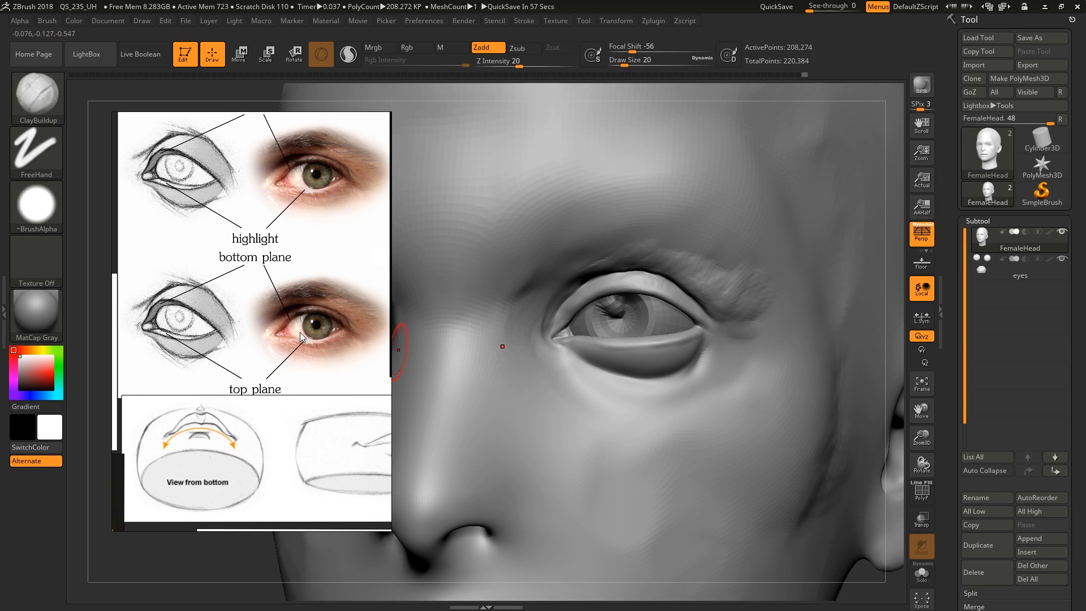
middle_drag(299, 332, 293, 339)
scroll(303, 325, up, 2)
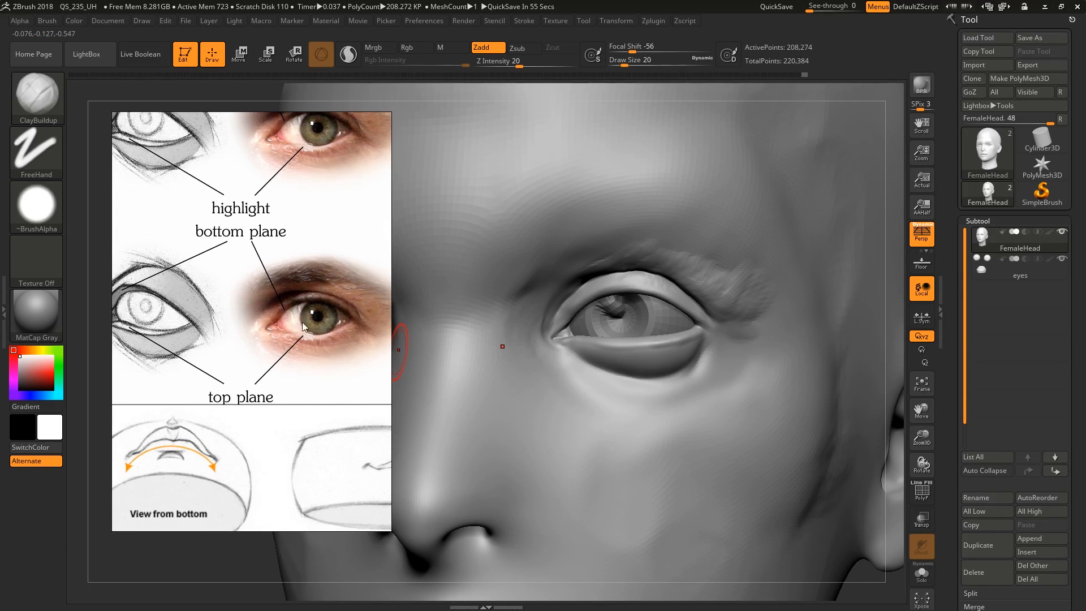
right_drag(398, 349, 693, 292)
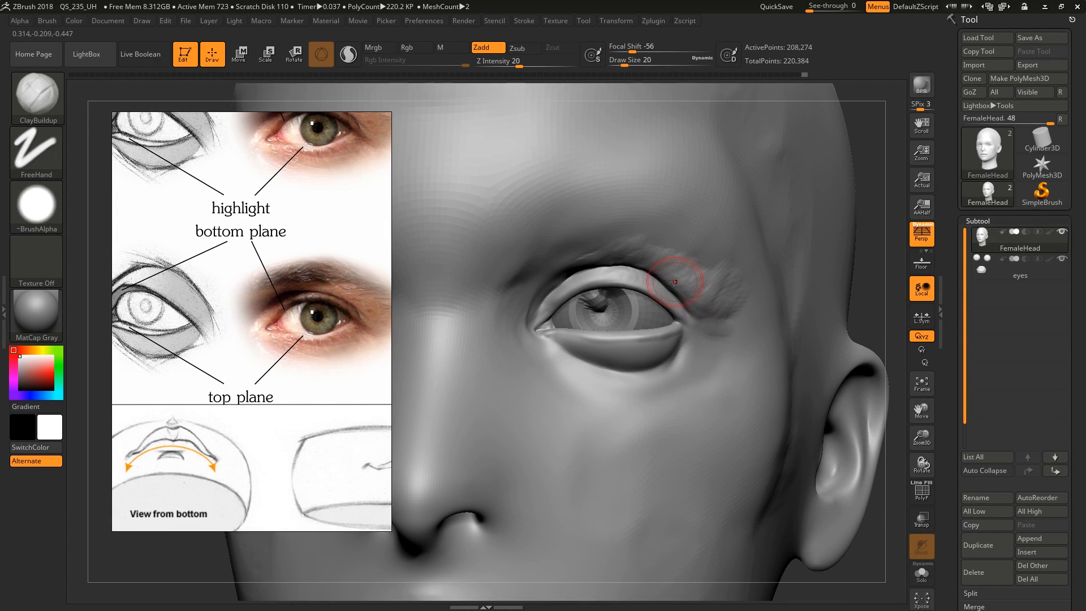
ctrl+right_drag(547, 305, 545, 335)
key(b)
key(m)
key(v)
key(s)
mouse_move(537, 289)
mouse_down()
mouse_move(572, 280)
mouse_move(592, 295)
mouse_move(592, 279)
mouse_up()
key(s)
mouse_move(631, 331)
ctrl+right_down()
mouse_move(677, 301)
mouse_move(714, 299)
mouse_move(734, 303)
mouse_move(736, 336)
mouse_move(770, 283)
ctrl+right_up()
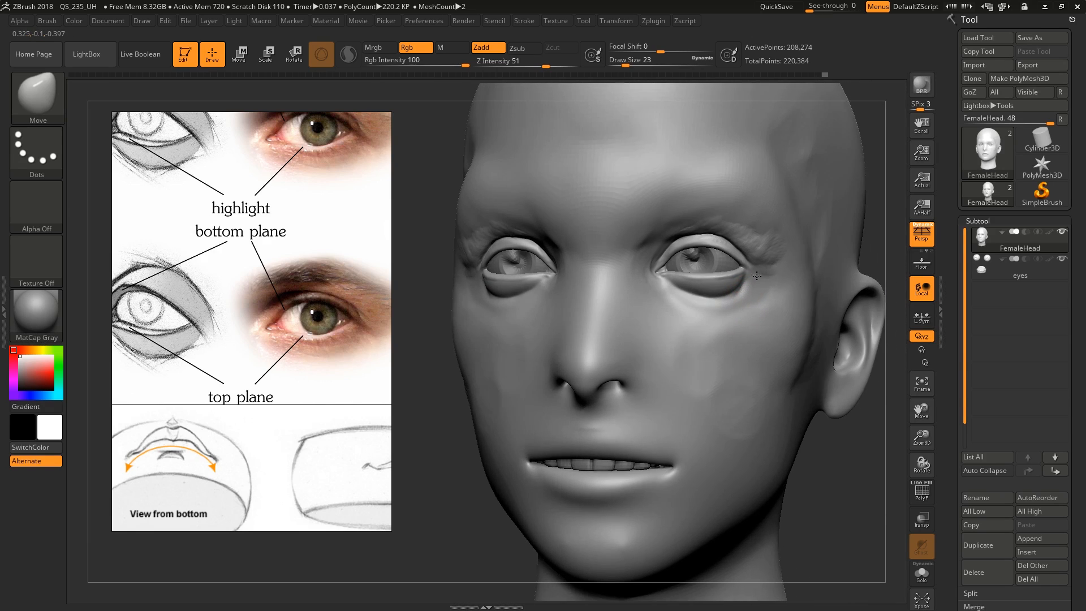
Smooth the clay strokes on the fold between the upper eyelid and the brow
ctrl+right_drag(704, 221, 701, 254)
key(shift)
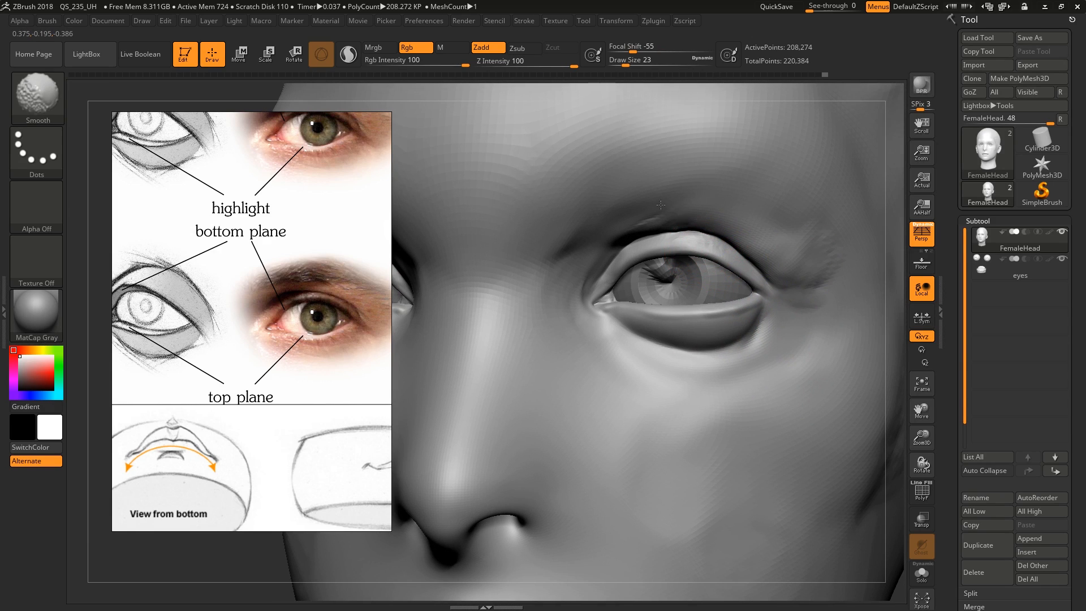
right_drag(750, 211, 727, 195)
Refine the eyelid contours and outer eye corner with the Move brush at draw sizes 22 and 33, checking from several angles
drag(660, 260, 658, 252)
mouse_move(658, 252)
right_down()
mouse_move(629, 250)
mouse_move(633, 318)
right_up()
mouse_move(605, 322)
mouse_down()
mouse_move(616, 329)
mouse_move(613, 320)
mouse_up()
right_drag(662, 303, 629, 281)
key(bracketleft)
key(s)
drag(631, 274, 636, 273)
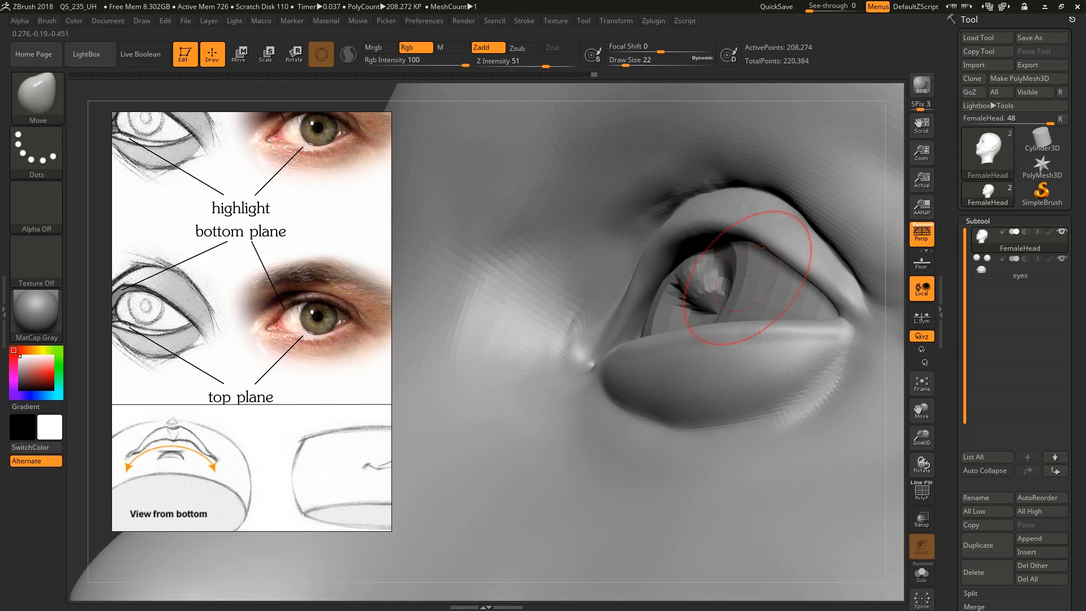
mouse_move(741, 277)
right_down()
mouse_move(795, 327)
mouse_move(781, 291)
mouse_move(769, 310)
right_up()
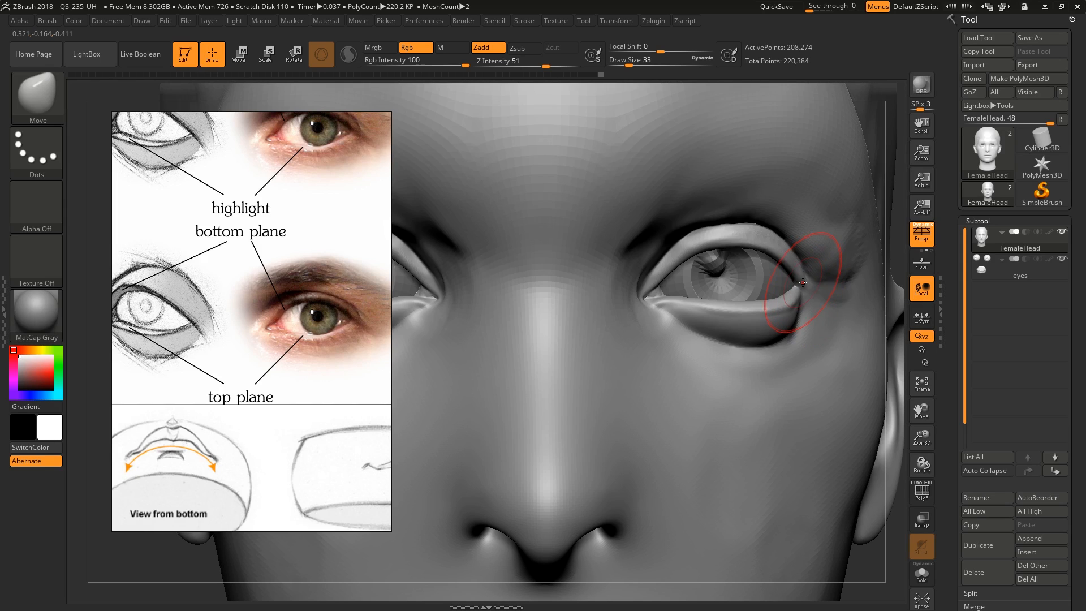
drag(778, 249, 773, 243)
mouse_move(776, 334)
right_down()
mouse_move(743, 344)
mouse_move(731, 310)
mouse_move(712, 348)
mouse_move(651, 282)
right_up()
Try to block in the nose's bridge, tip and wings with ClayBuildup from the nose anatomy drawing, and undo the strokes
alt+drag(277, 399, 322, 373)
alt+right_drag(322, 373, 282, 387)
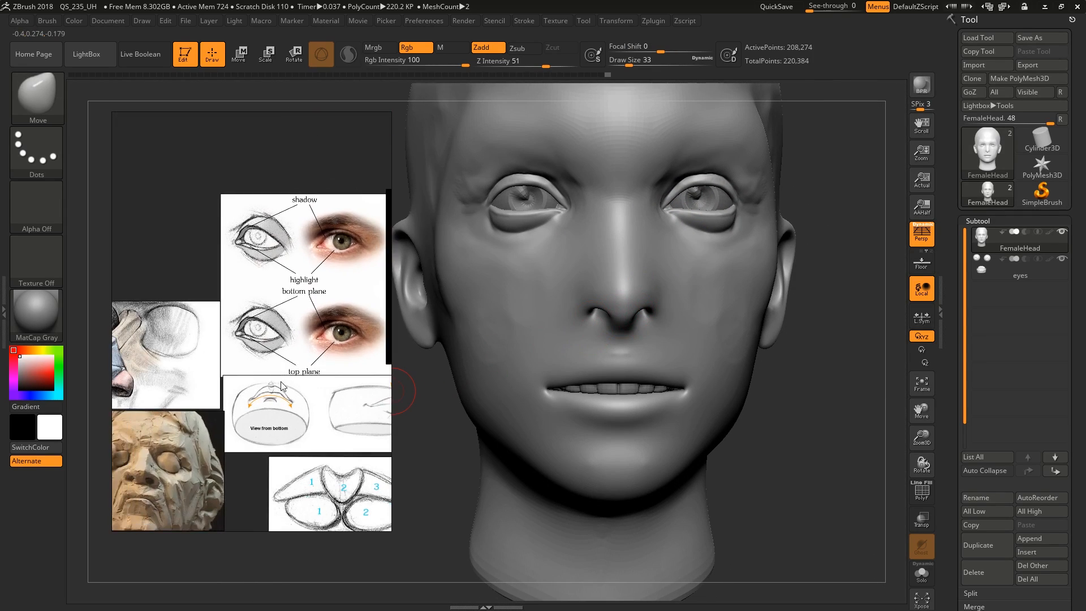
alt+drag(253, 406, 306, 326)
mouse_move(178, 291)
alt+mouse_down()
mouse_move(207, 279)
mouse_move(226, 295)
alt+mouse_up()
right_drag(701, 316, 673, 309)
ctrl+right_drag(673, 308, 683, 404)
key(b)
key(c)
key(b)
key(s)
drag(687, 328, 680, 328)
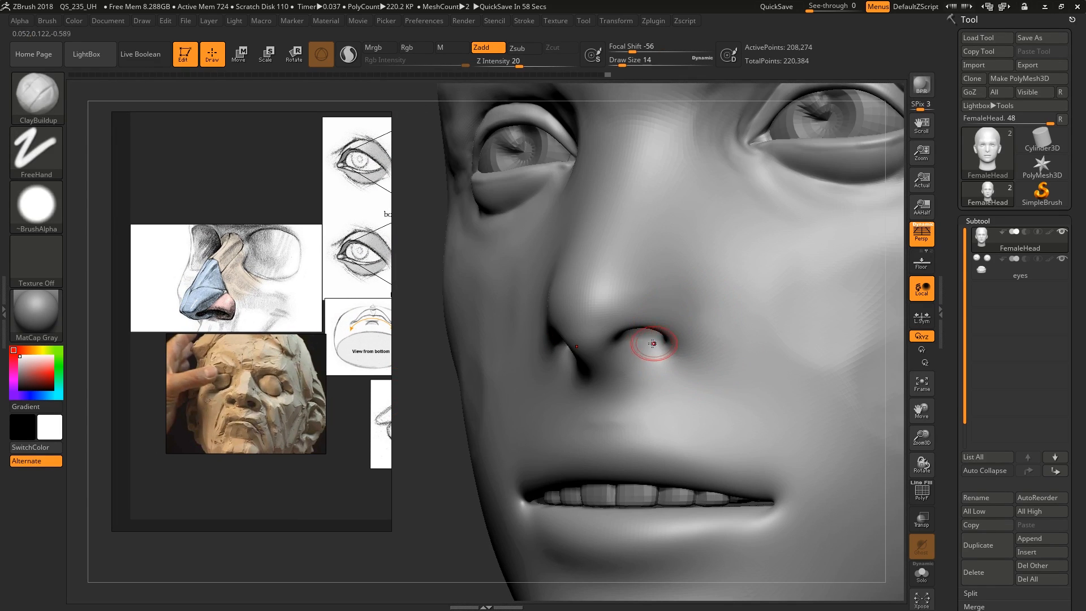
right_drag(669, 310, 662, 291)
right_drag(637, 340, 615, 379)
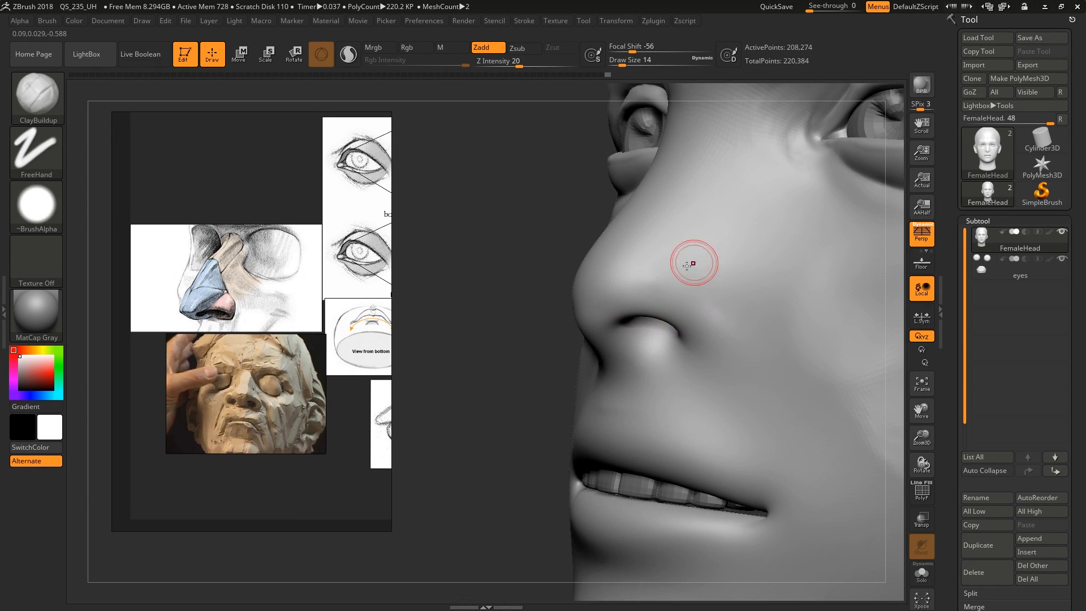
right_drag(686, 319, 690, 324)
key(bracketright)
mouse_move(689, 332)
mouse_down()
mouse_move(628, 221)
mouse_move(594, 272)
mouse_move(622, 357)
mouse_move(620, 285)
mouse_move(667, 300)
mouse_move(670, 130)
mouse_move(618, 261)
mouse_move(712, 358)
mouse_move(684, 362)
mouse_up()
mouse_move(686, 380)
ctrl+right_down()
mouse_move(768, 417)
mouse_move(714, 414)
ctrl+right_up()
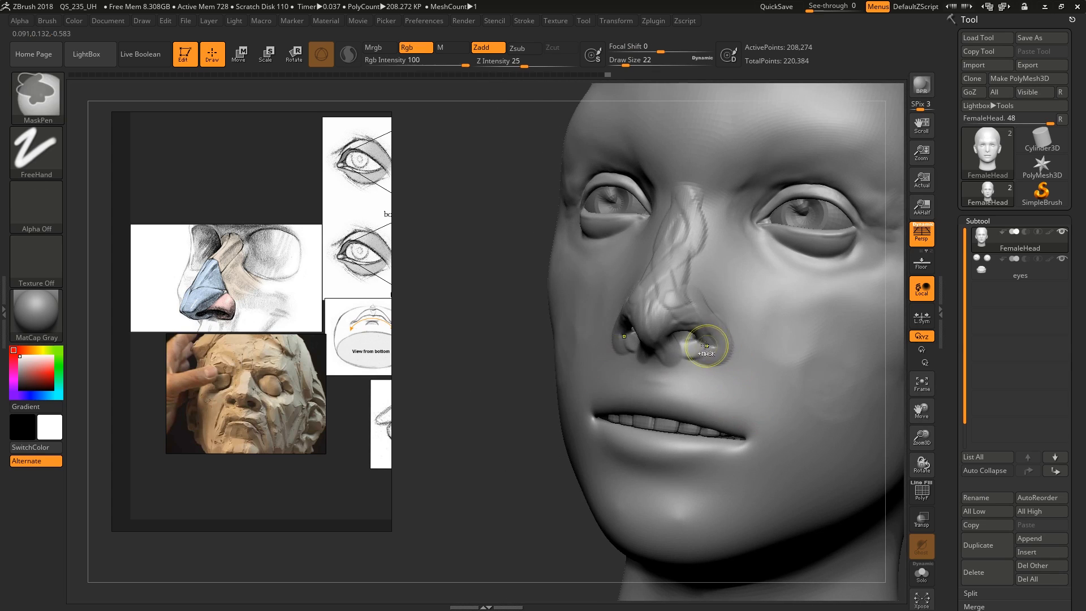
key(ctrl+z)
Build up the bony nose bridge between the eyes with ClayBuildup at draw size 51, following the nose anatomy drawing
middle_drag(272, 323, 328, 344)
scroll(328, 344, up, 5)
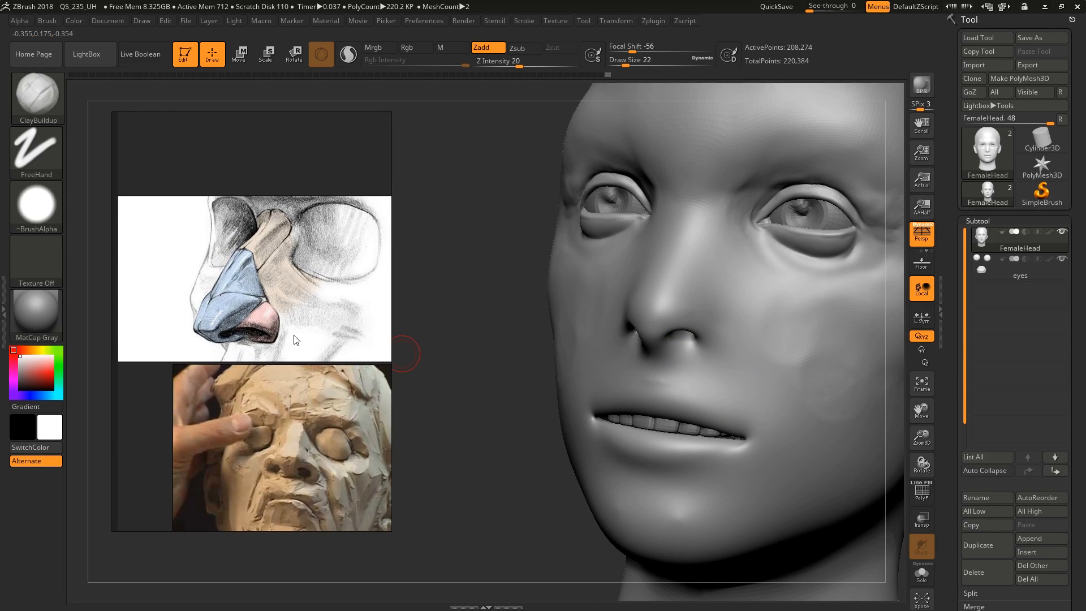
scroll(276, 318, up, 3)
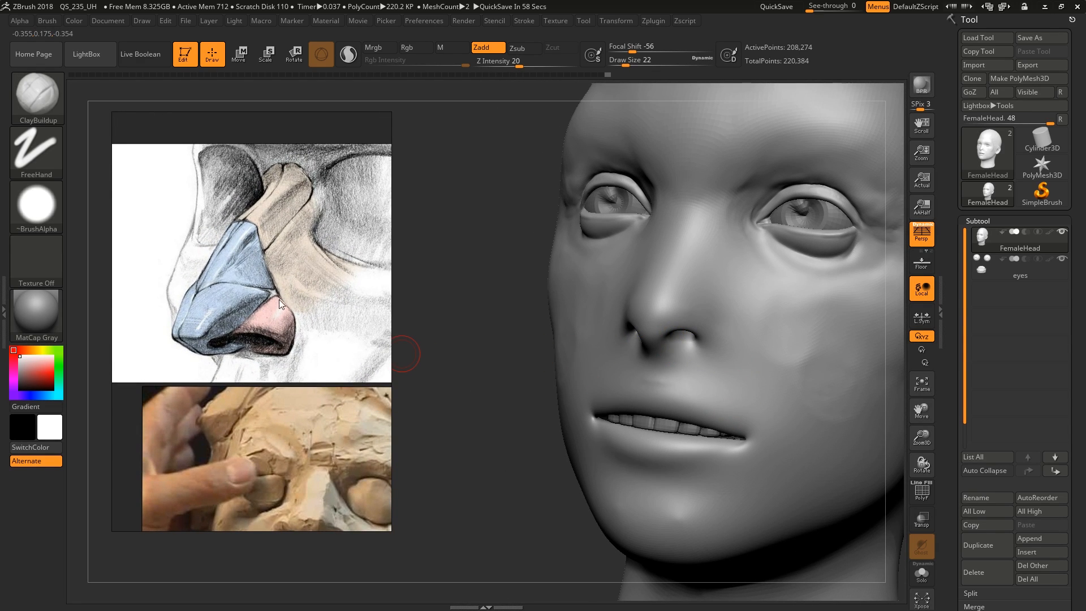
scroll(275, 314, down, 3)
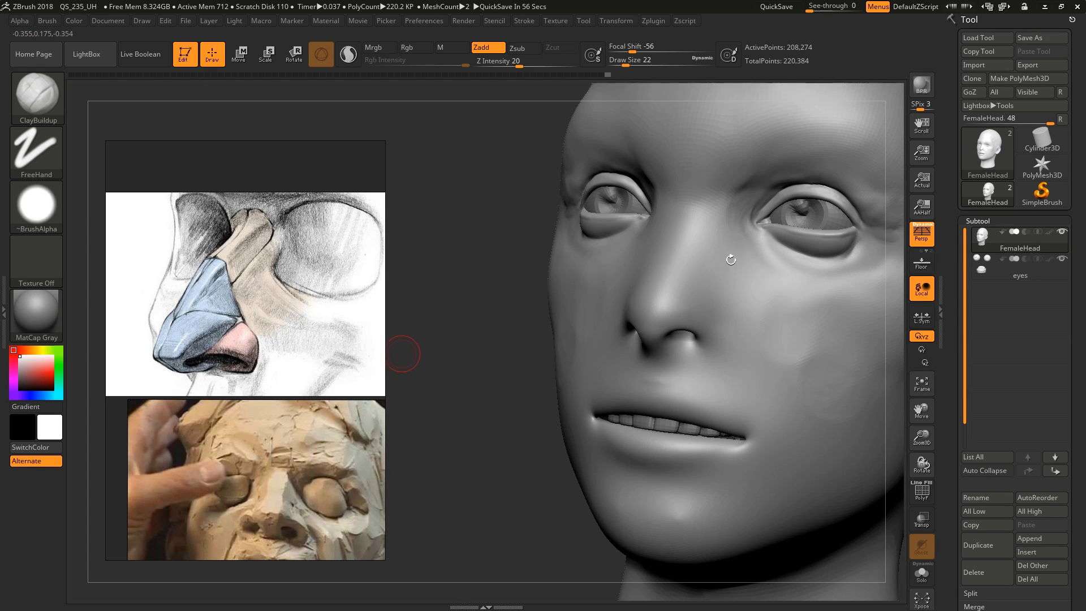
right_drag(731, 259, 699, 257)
key(s)
drag(747, 221, 750, 221)
right_drag(730, 219, 742, 217)
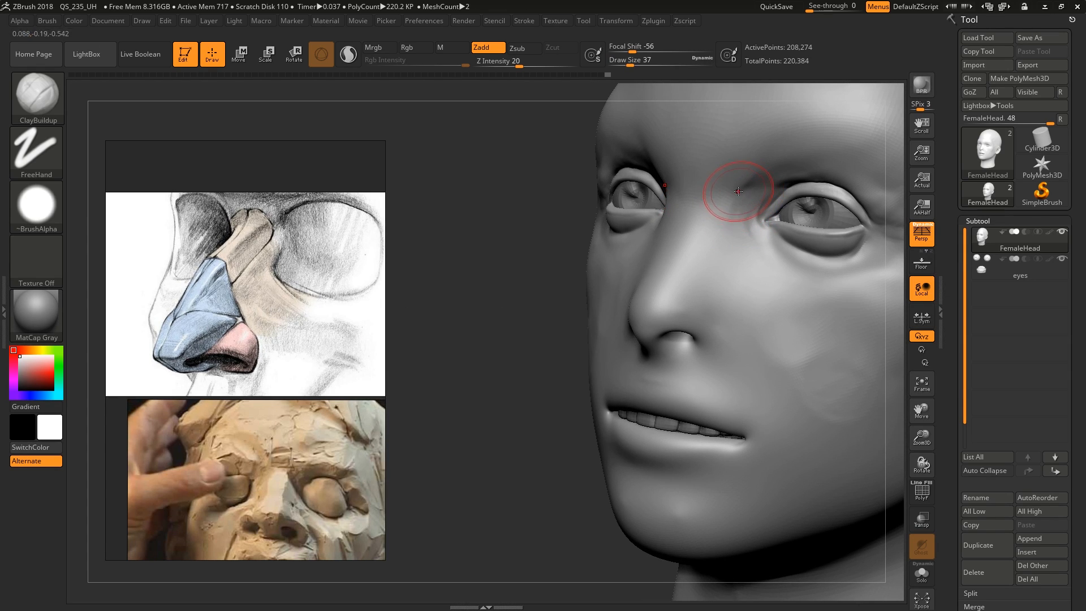
key(s)
drag(738, 191, 741, 191)
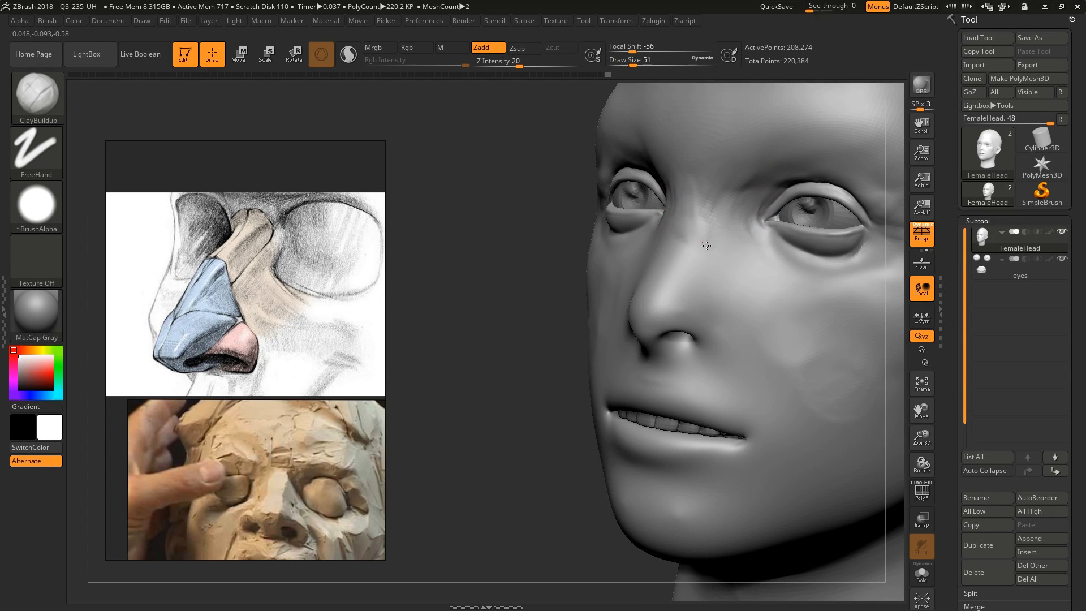
drag(670, 239, 679, 269)
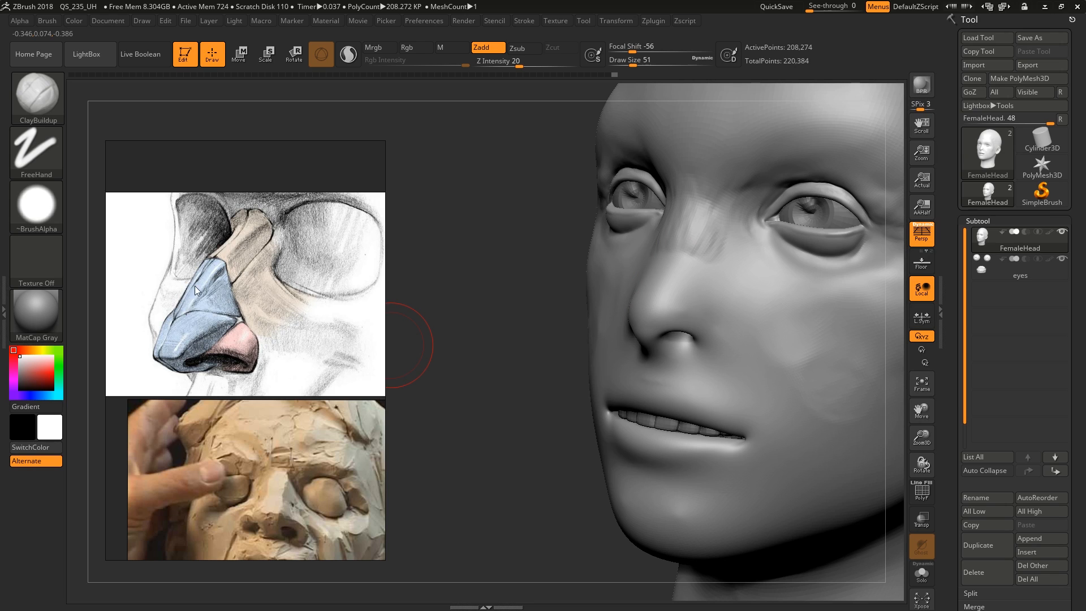
Add volume to the side planes of the nose below the bridge with ClayBuildup at draw size 46
mouse_move(728, 218)
right_down()
mouse_move(703, 290)
mouse_move(722, 289)
right_up()
key(s)
drag(723, 289, 704, 294)
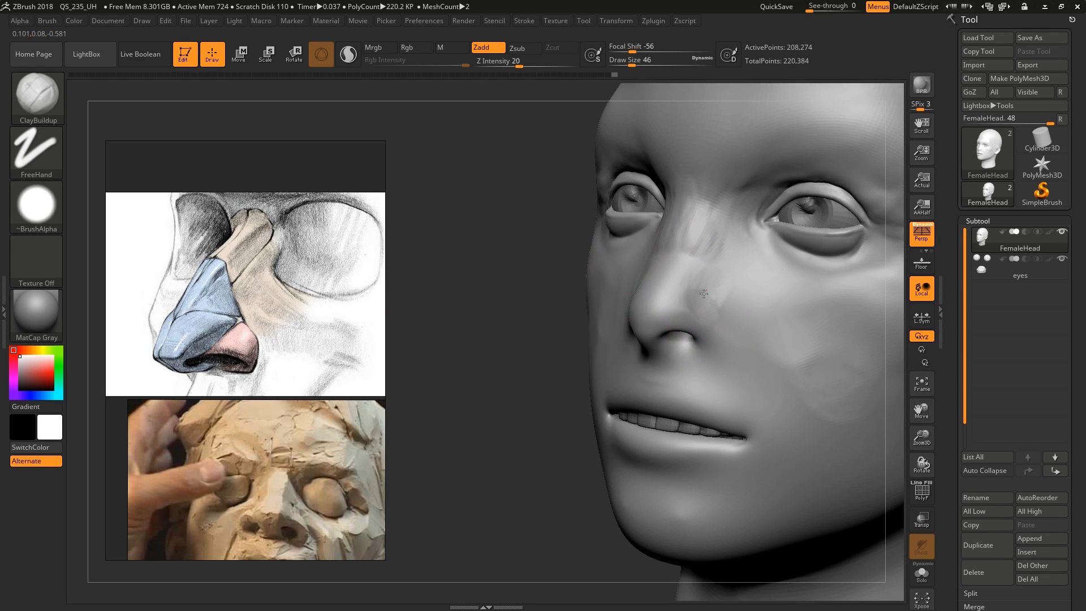
mouse_move(711, 335)
right_down()
mouse_move(736, 326)
mouse_move(730, 308)
right_up()
Build up the wings of the nose around the nostrils with ClayBuildup at draw size 14
ctrl+right_drag(729, 309, 702, 362)
key(s)
drag(701, 364, 692, 362)
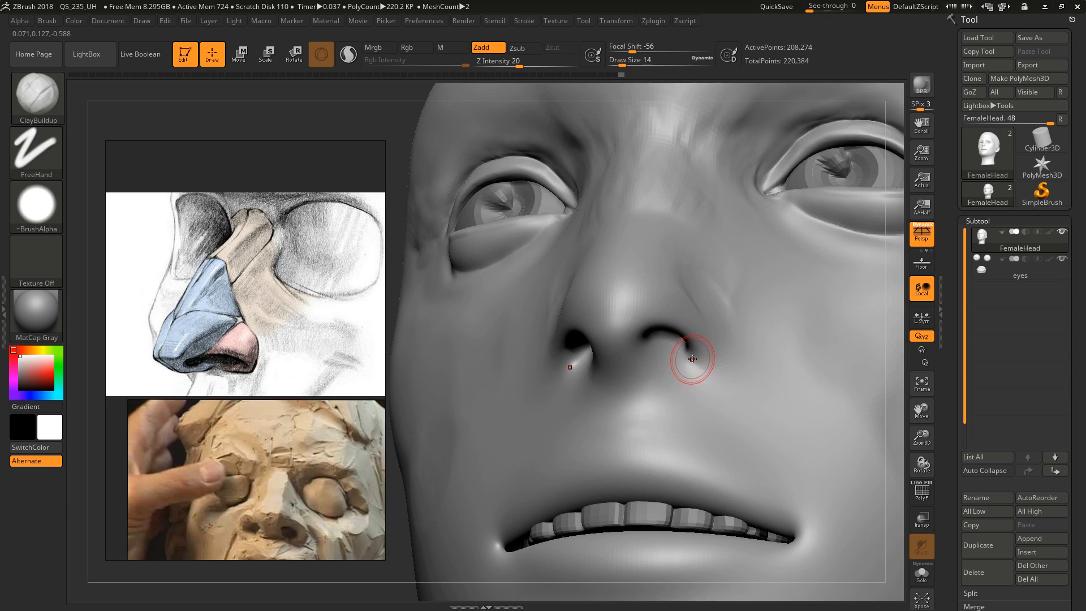
right_drag(735, 325, 689, 358)
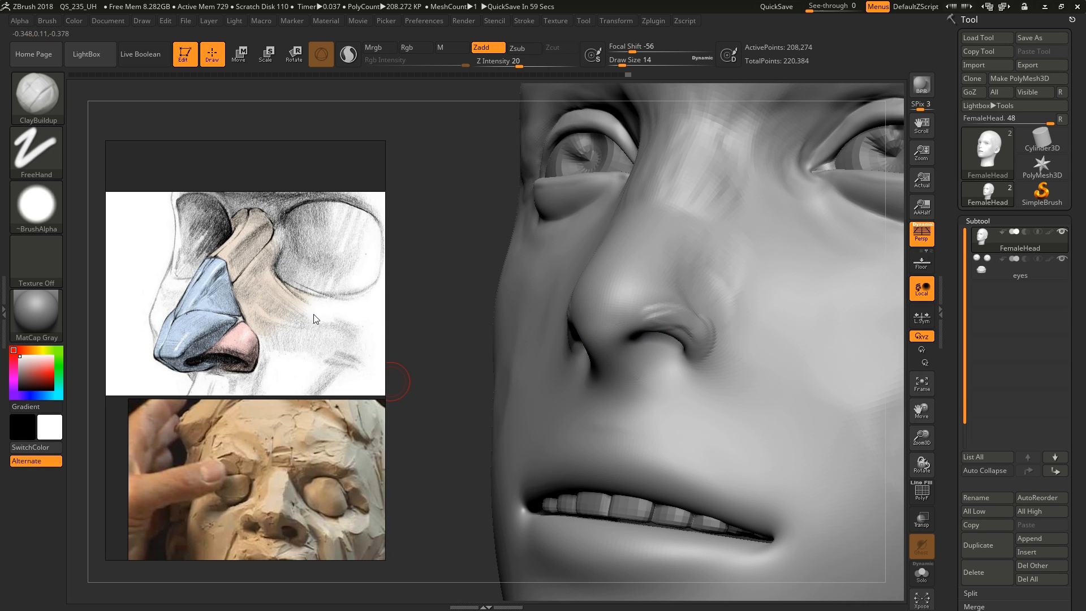
right_drag(682, 345, 711, 337)
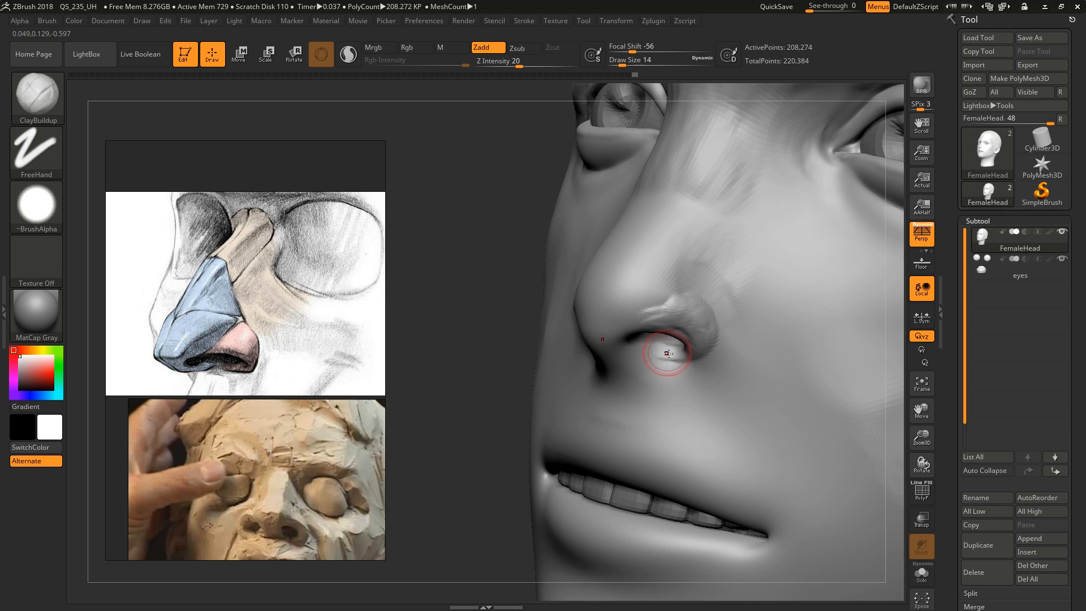
right_drag(667, 354, 677, 347)
drag(683, 353, 669, 361)
Add volume to the nose tip and the area between tip and wing with ClayBuildup at draw size 22
mouse_move(677, 346)
right_down()
mouse_move(686, 298)
mouse_move(586, 284)
right_up()
key(s)
click(675, 288)
drag(586, 285, 601, 261)
mouse_move(611, 267)
right_down()
mouse_move(561, 289)
mouse_move(595, 283)
right_up()
drag(575, 281, 544, 306)
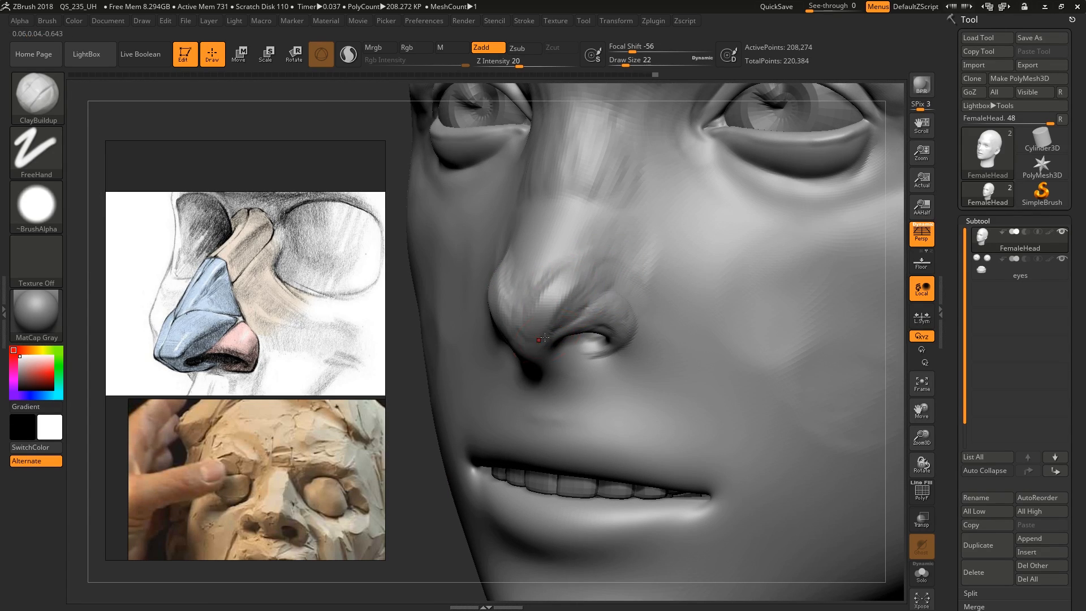
Shape the nostril rim and the underside of the nose tip with ClayBuildup at draw size 16
right_drag(574, 332, 559, 313)
key(s)
click(557, 313)
drag(540, 352, 573, 371)
mouse_move(611, 362)
right_down()
mouse_move(575, 362)
mouse_move(588, 373)
right_up()
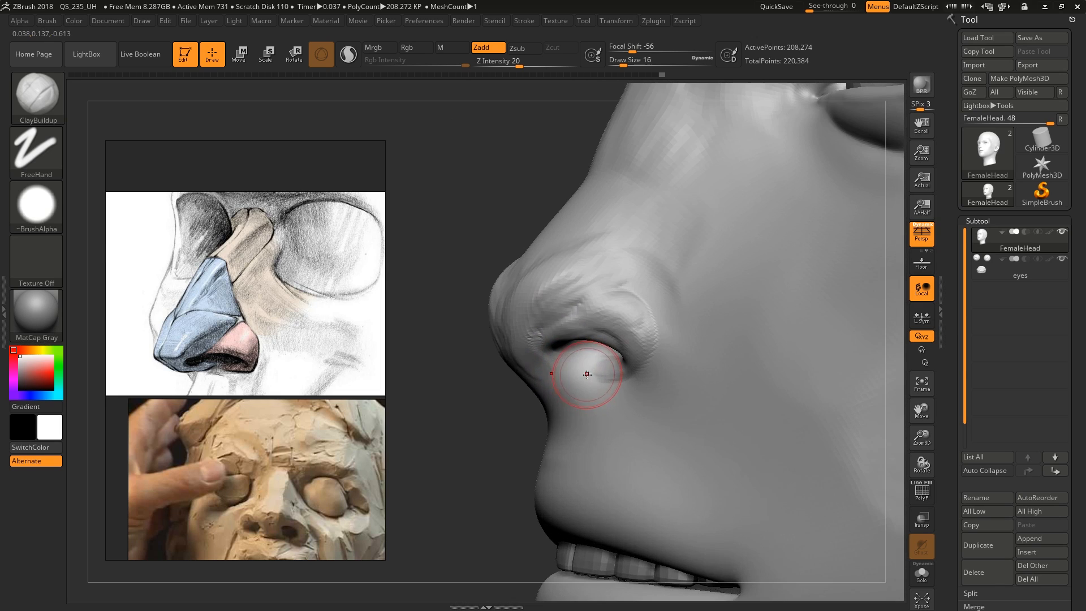
drag(560, 363, 581, 368)
right_drag(582, 367, 589, 356)
drag(611, 360, 587, 355)
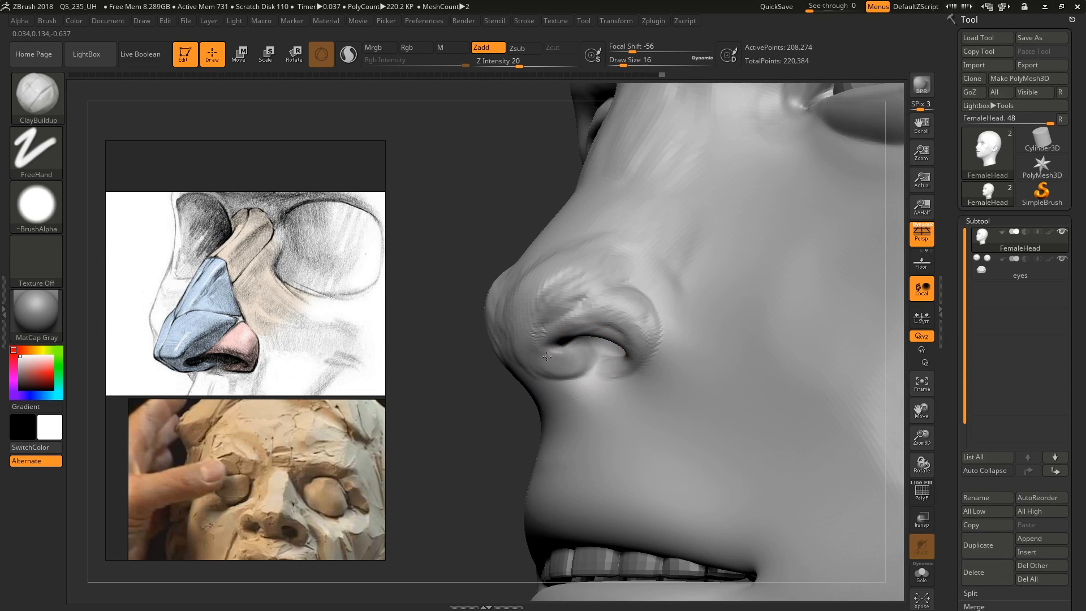
right_drag(560, 378, 571, 354)
drag(571, 359, 542, 356)
Fill out the rounded nose tip and its transition into the wing with ClayBuildup at draw sizes 31 and 20
mouse_move(558, 316)
right_down()
mouse_move(519, 348)
mouse_move(640, 310)
mouse_move(509, 317)
right_up()
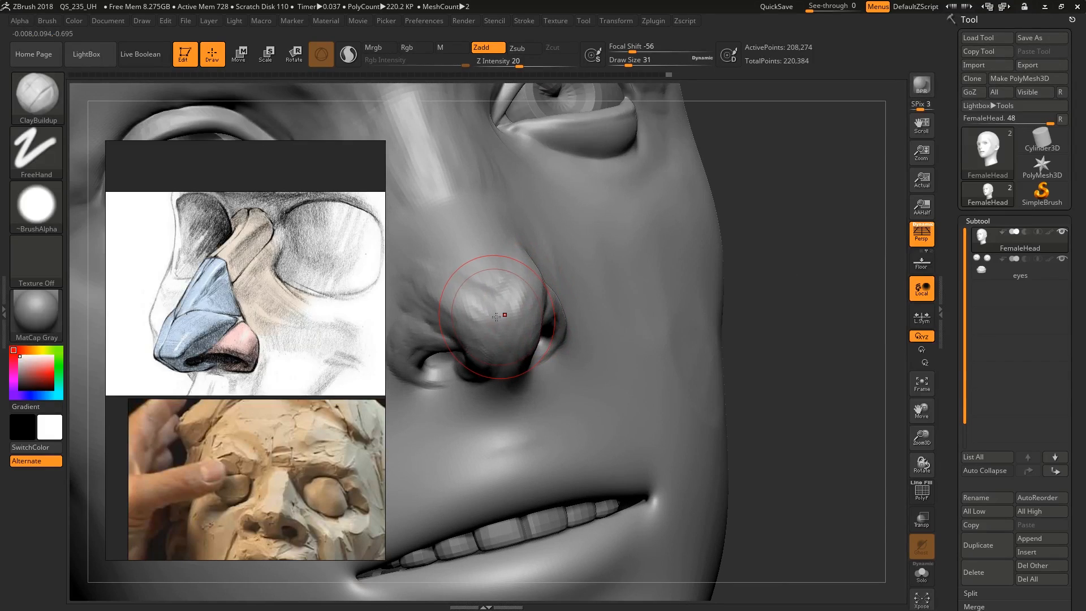
drag(494, 297, 465, 277)
mouse_move(498, 305)
right_down()
mouse_move(618, 335)
mouse_move(568, 325)
right_up()
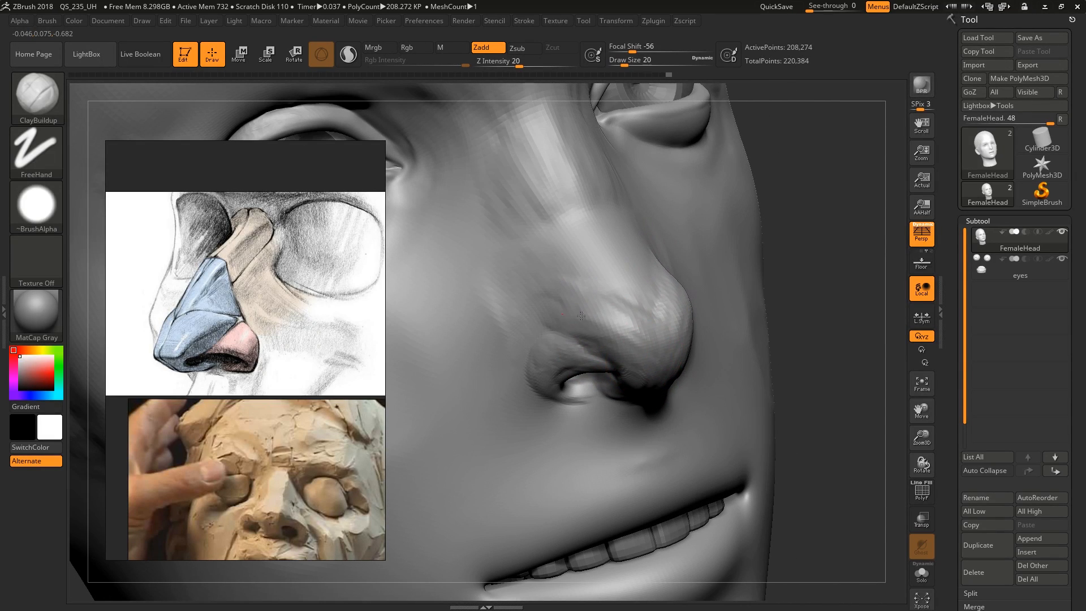
mouse_move(648, 334)
right_down()
mouse_move(652, 351)
mouse_move(623, 347)
right_up()
right_drag(642, 384, 611, 359)
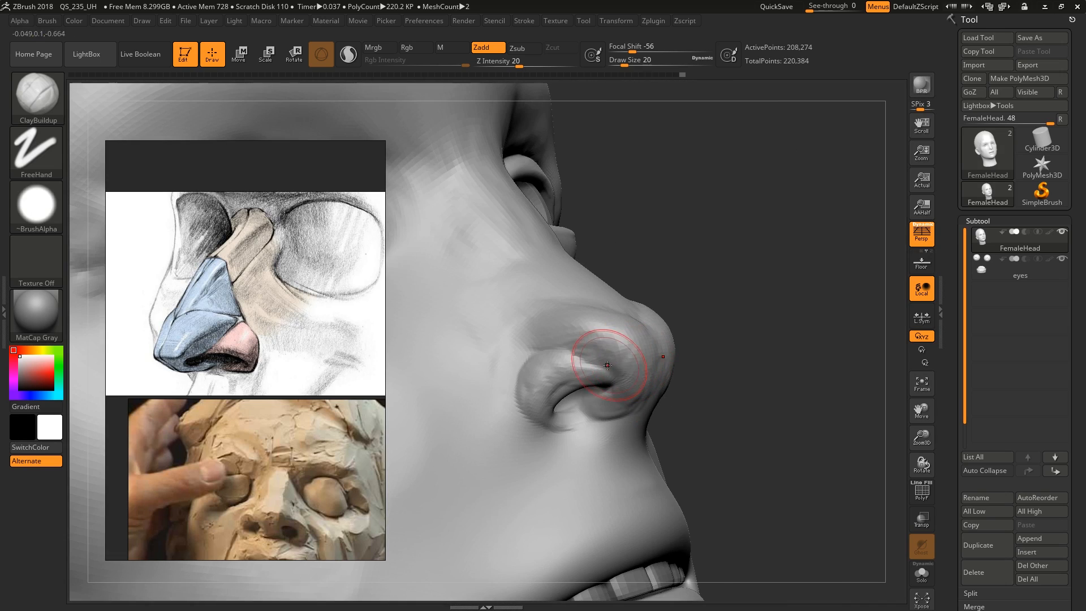
Sculpt the nostril rim and the lower edge of the nose wing with ClayBuildup at draw size 9
key(s)
drag(611, 358, 606, 359)
mouse_move(607, 358)
right_down()
mouse_move(612, 368)
mouse_move(566, 416)
right_up()
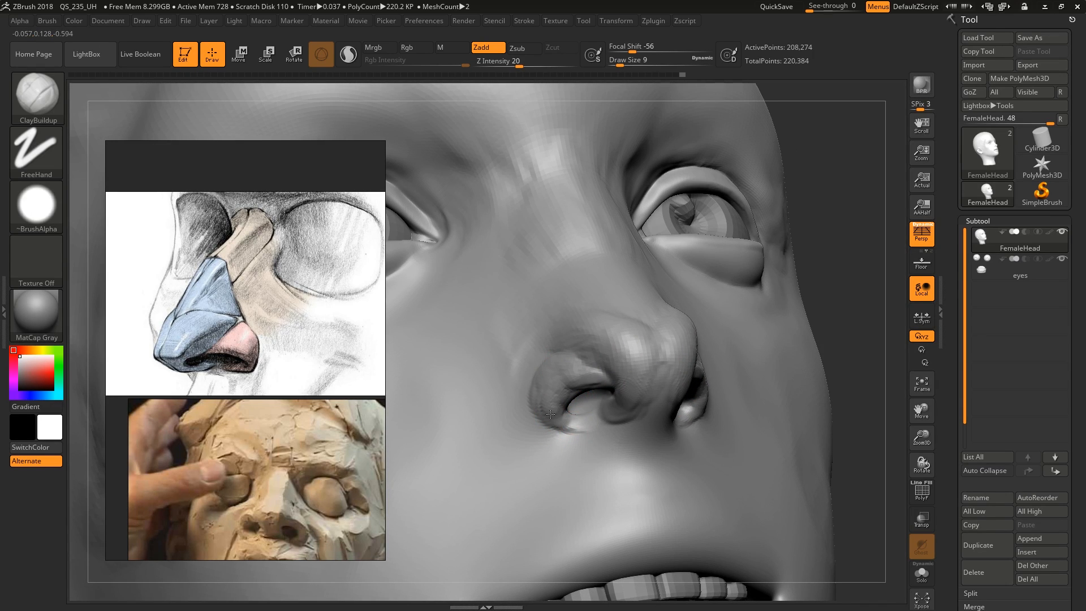
mouse_move(550, 414)
right_down()
mouse_move(776, 368)
mouse_move(657, 328)
mouse_move(616, 371)
right_up()
Shift the reference board to show the nose cartilage drawing, and switch to the Move brush for the nose profile
middle_drag(243, 327, 261, 342)
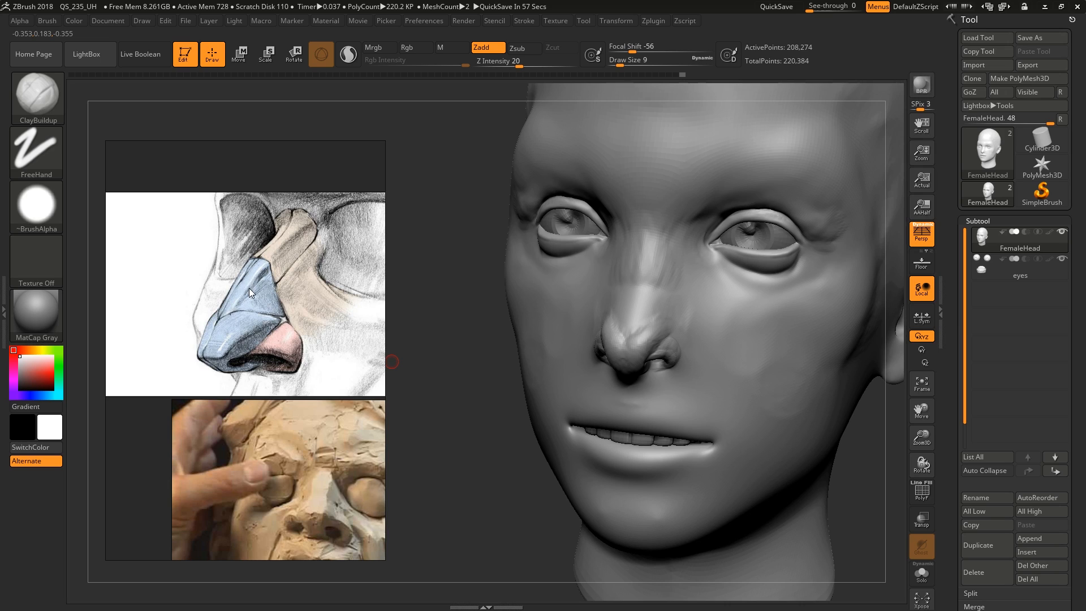
drag(250, 289, 263, 278)
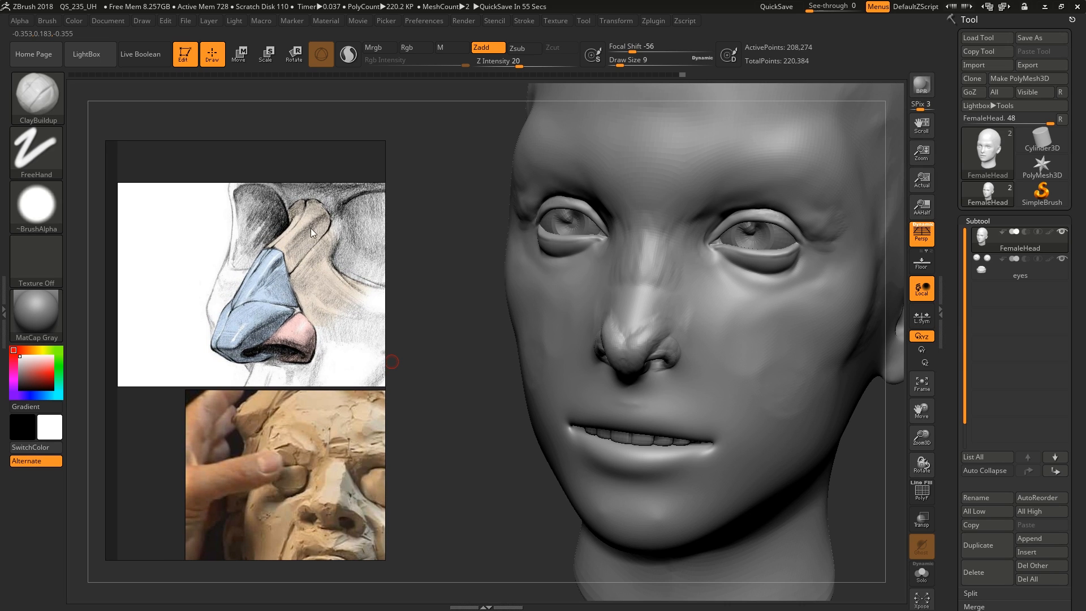
drag(486, 277, 402, 276)
key(b)
key(m)
key(v)
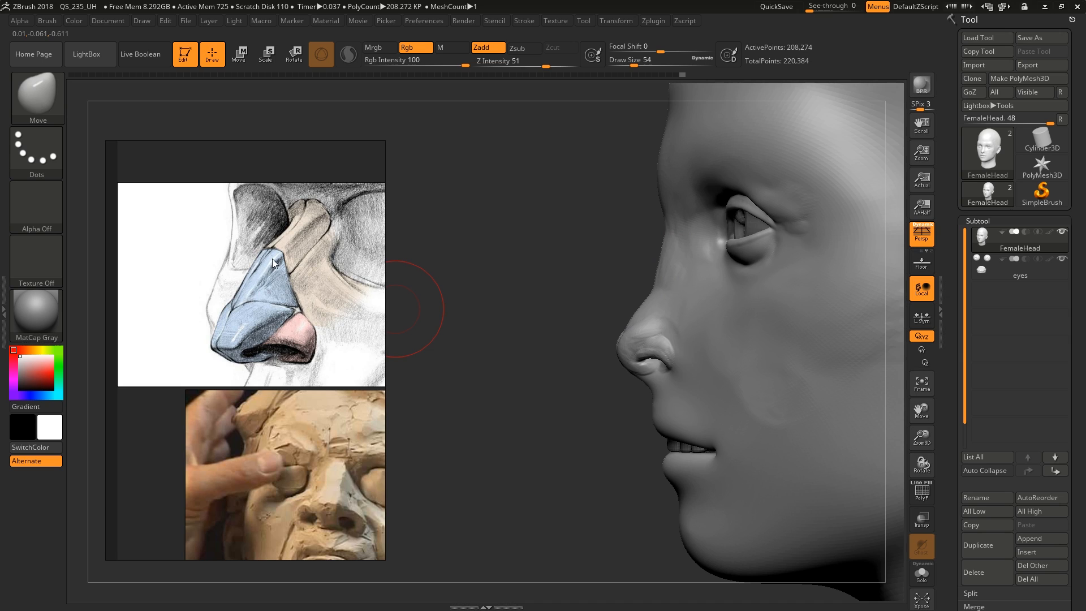
alt+drag(729, 284, 724, 281)
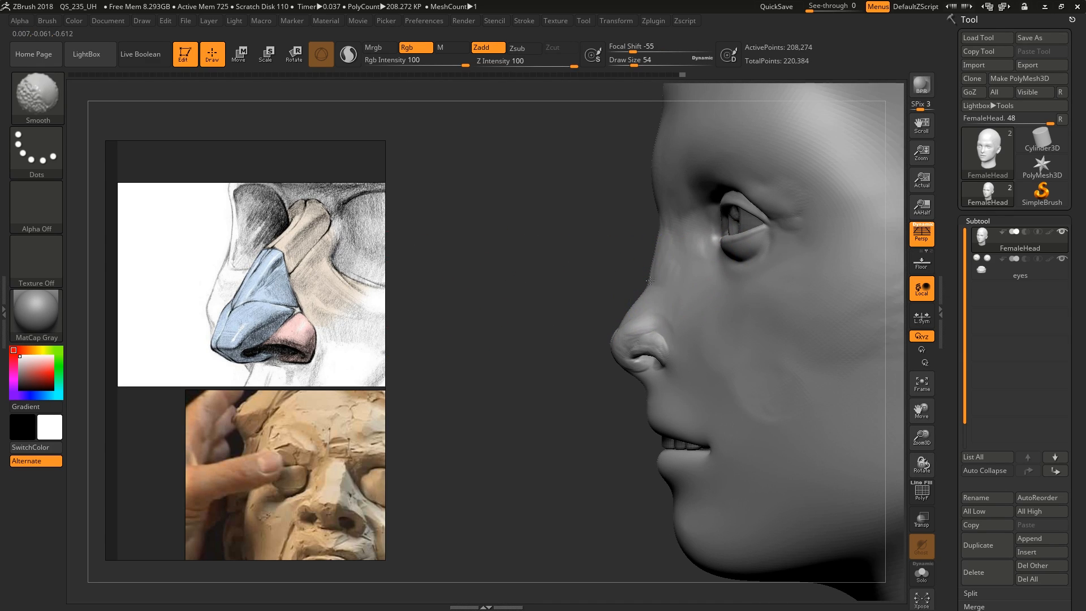
Try to pull the bridge of the nose outward into a hump with the Move brush at draw size 62
key(])
drag(653, 281, 639, 279)
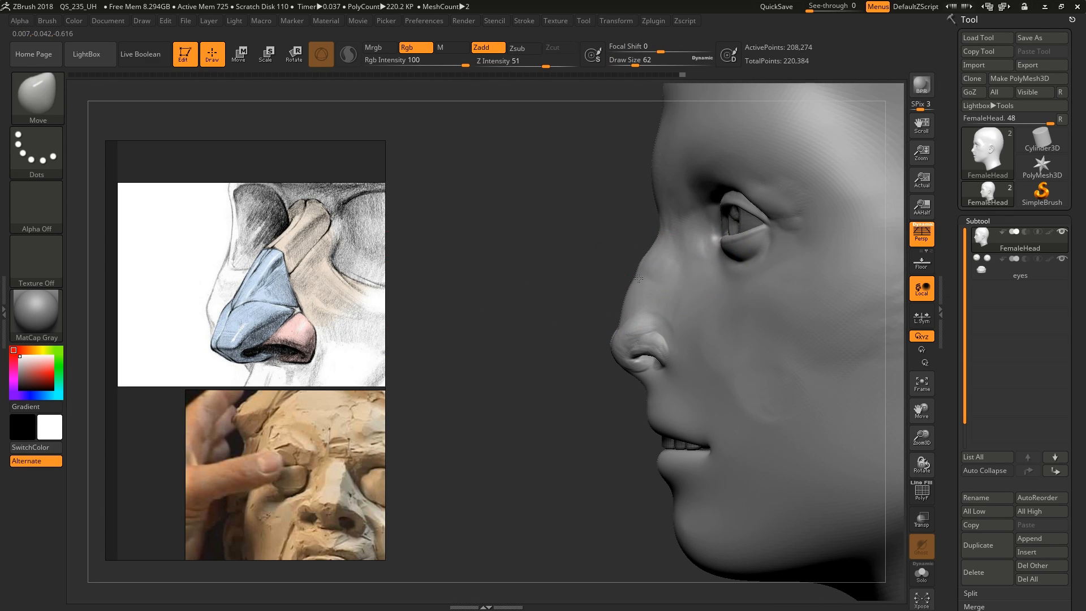
key(ctrl+z)
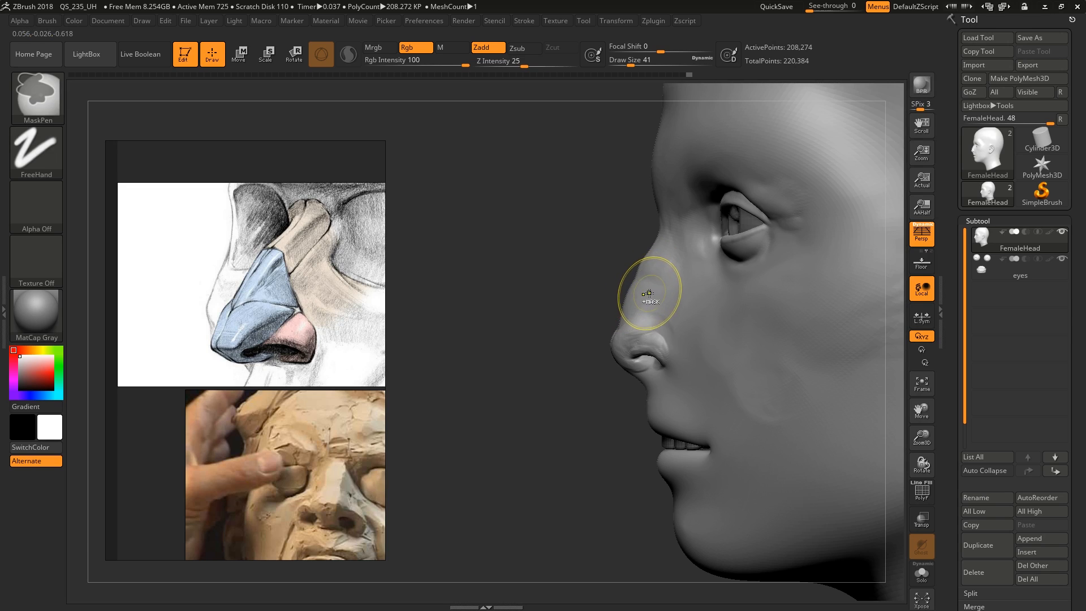
Pull the lower bridge just above the nose tip forward with the Move brush at draw size 46
mouse_move(642, 293)
right_down()
mouse_move(699, 295)
mouse_move(657, 297)
right_up()
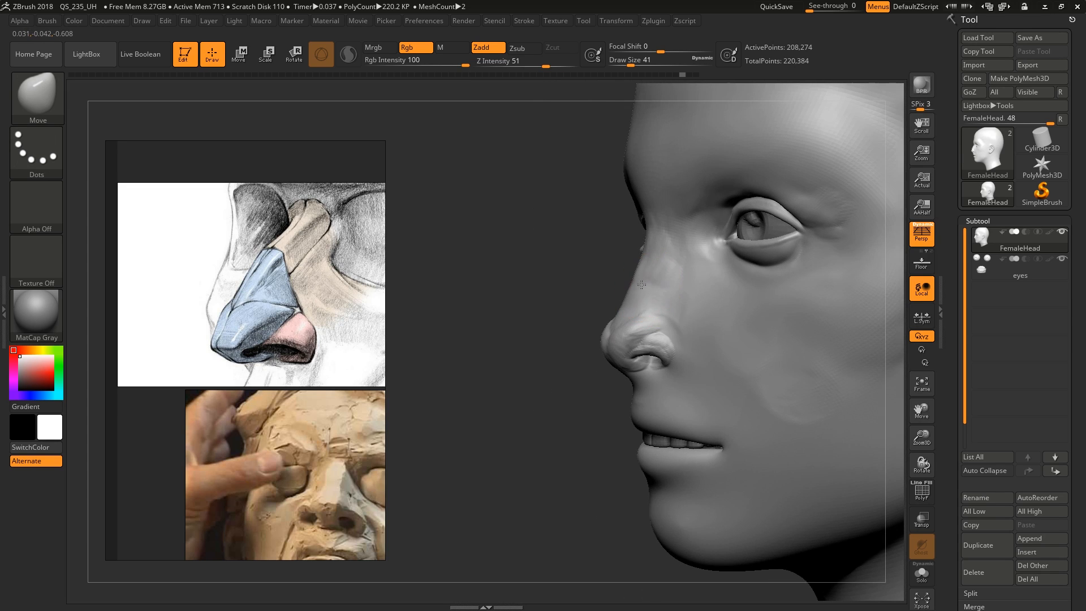
key(s)
drag(639, 298, 640, 298)
drag(639, 297, 630, 294)
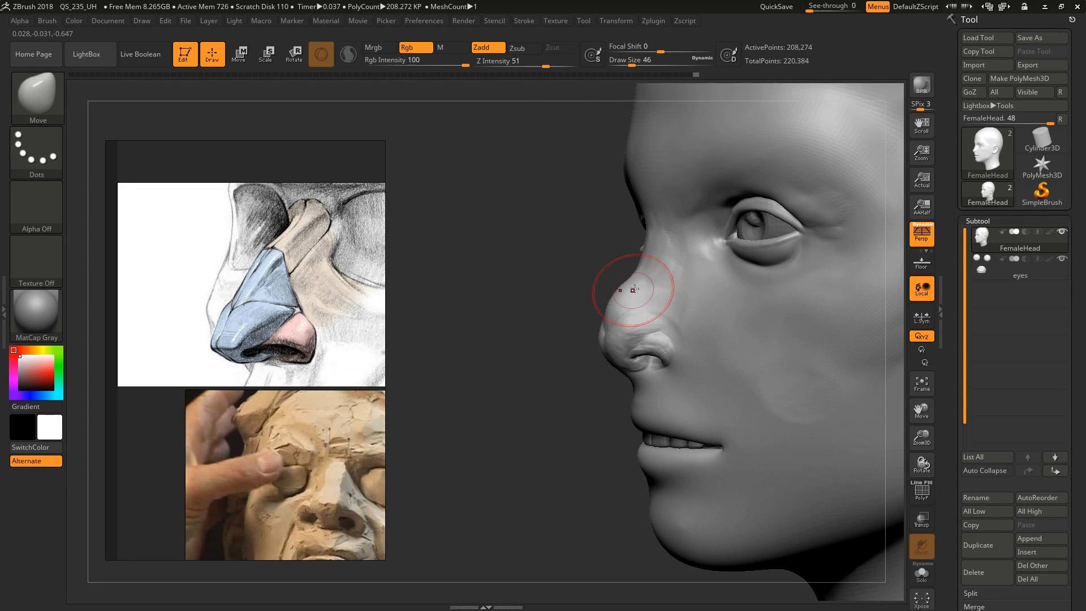
mouse_move(566, 336)
right_down()
mouse_move(656, 339)
mouse_move(651, 379)
mouse_move(616, 371)
mouse_move(676, 350)
right_up()
Reshape the transition between the nose tip and the wing with the Move brush, starting at draw size 27
key(s)
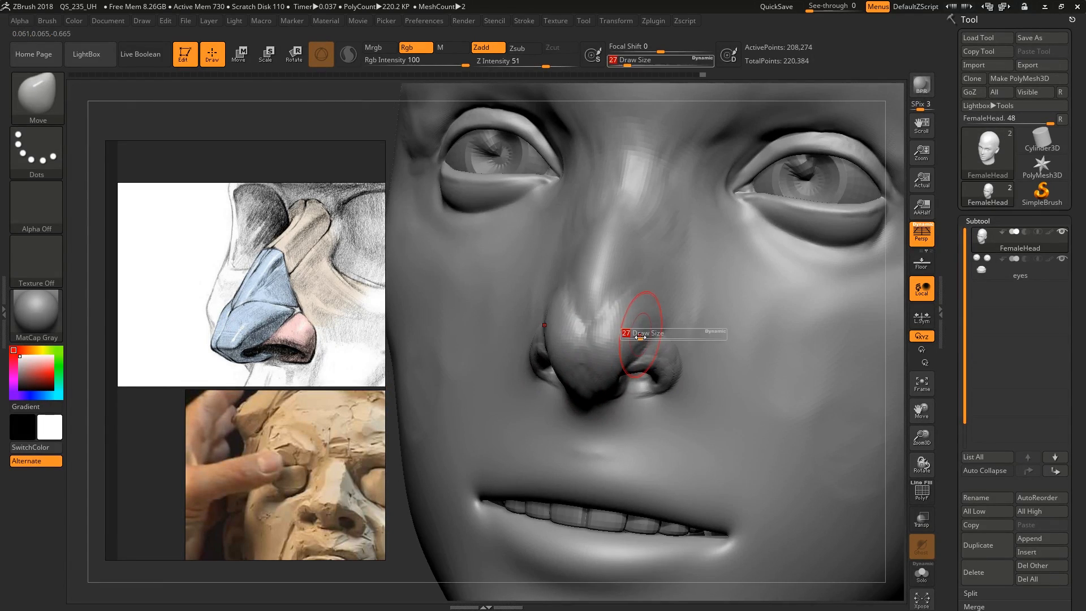
drag(625, 332, 628, 332)
drag(635, 335, 629, 333)
mouse_move(651, 339)
right_down()
mouse_move(608, 345)
mouse_move(585, 334)
right_up()
key(s)
drag(621, 368, 672, 355)
key(s)
mouse_move(673, 355)
right_down()
mouse_move(699, 373)
mouse_move(651, 331)
right_up()
Adjust the underside of the nose tip and the sides of the lower bridge with the Move brush
key(s)
drag(643, 330, 641, 364)
mouse_move(641, 364)
right_down()
mouse_move(634, 407)
mouse_move(603, 404)
right_up()
right_drag(674, 316, 686, 318)
key(s)
drag(592, 330, 594, 293)
key(s)
right_drag(565, 294, 668, 303)
Build up the side of the nose, the tip and the wing with ClayBuildup at draw size 20
key(b)
key(c)
key(b)
key(s)
drag(681, 303, 678, 302)
drag(676, 300, 607, 339)
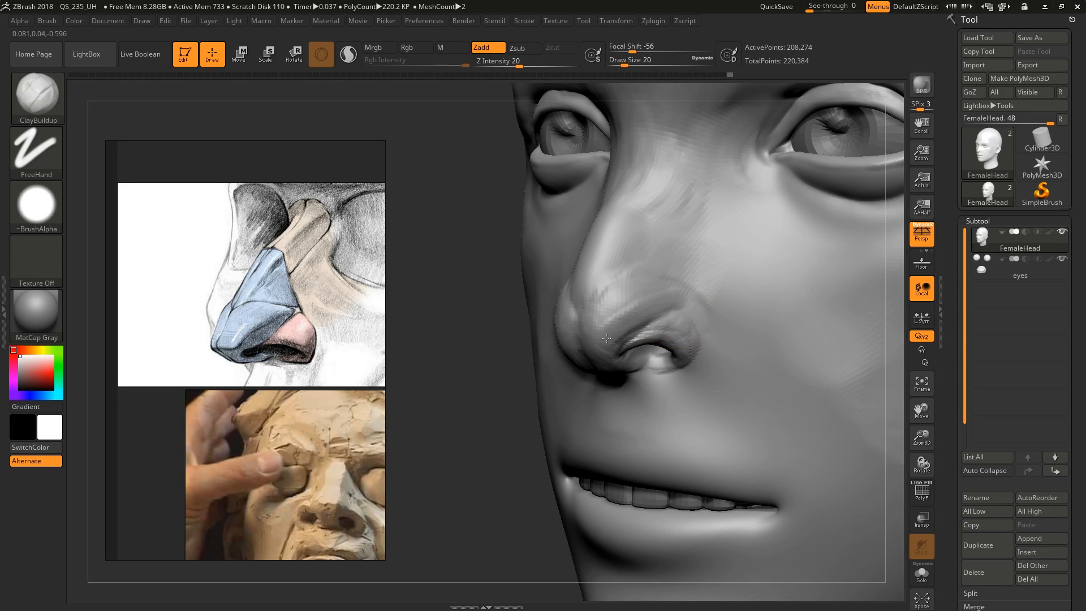
drag(622, 301, 601, 311)
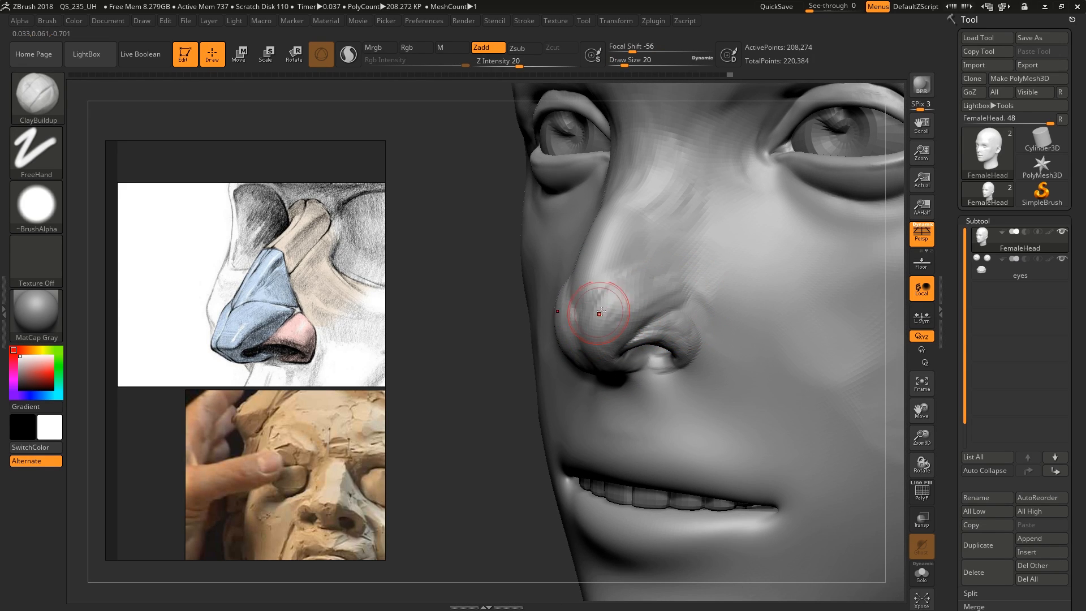
mouse_move(602, 311)
shift+right_down()
mouse_move(622, 306)
mouse_move(603, 299)
mouse_move(676, 363)
shift+right_up()
Build up the nose tip, the upper bridge and the slopes from the bridge into the cheeks with ClayBuildup at draw size 33
key(s)
drag(684, 367, 688, 367)
drag(670, 346, 678, 365)
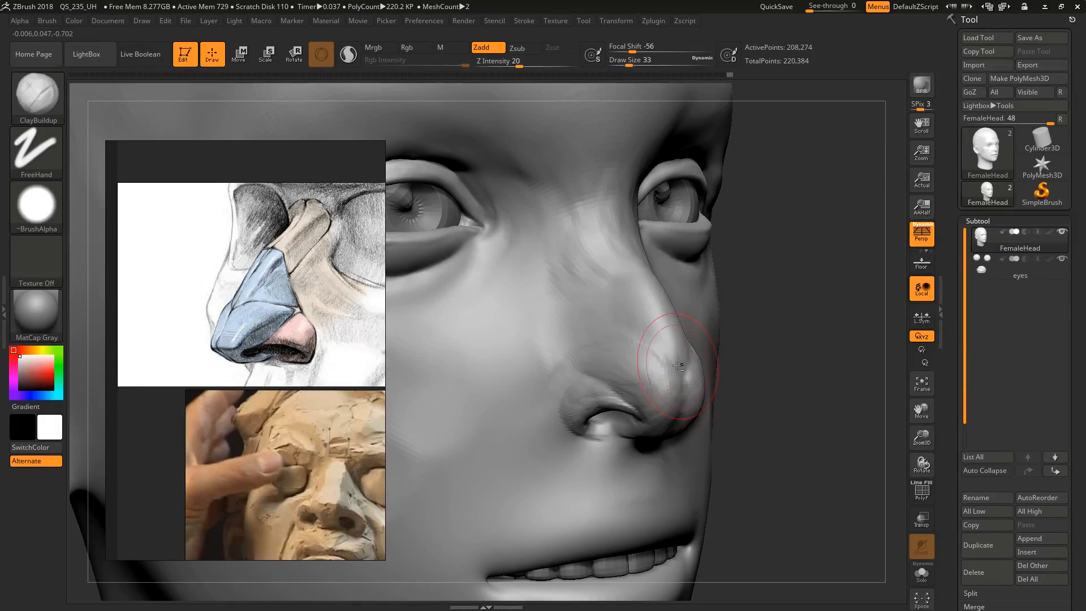
mouse_move(620, 315)
right_down()
mouse_move(605, 286)
mouse_move(615, 273)
right_up()
mouse_move(616, 273)
mouse_down()
mouse_move(606, 283)
mouse_move(577, 266)
mouse_up()
right_drag(572, 263, 614, 277)
mouse_move(613, 277)
mouse_down()
mouse_move(583, 237)
mouse_move(567, 154)
mouse_move(518, 249)
mouse_move(537, 280)
mouse_up()
right_drag(572, 317, 611, 300)
drag(611, 275, 609, 320)
right_drag(541, 237, 636, 300)
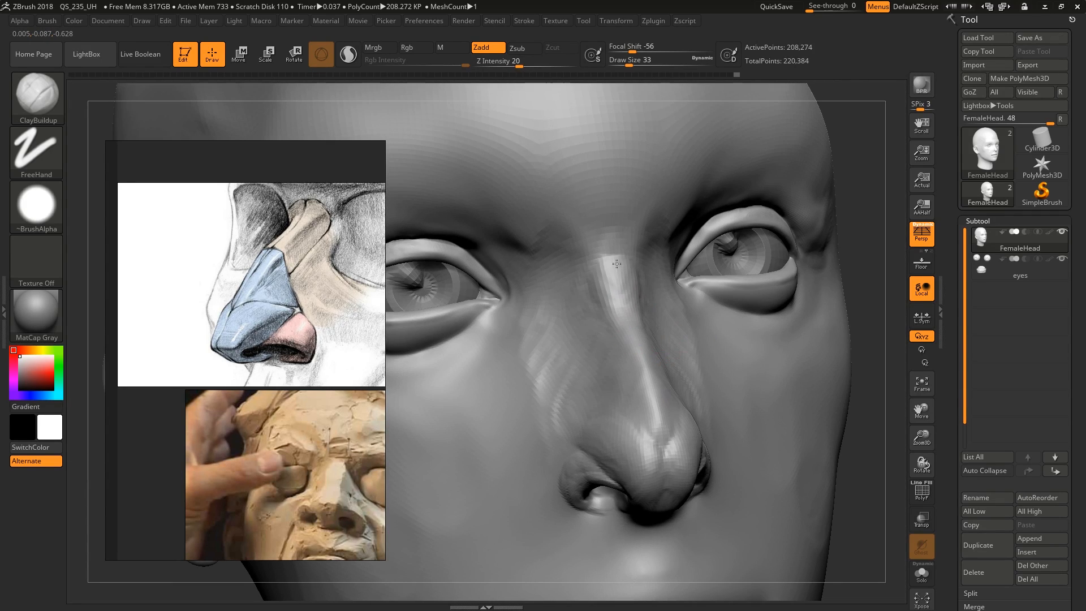
Add volume between the brows with ClayBuildup at draw size 41, and work around the nose wing at draw size 16
key(bracketright)
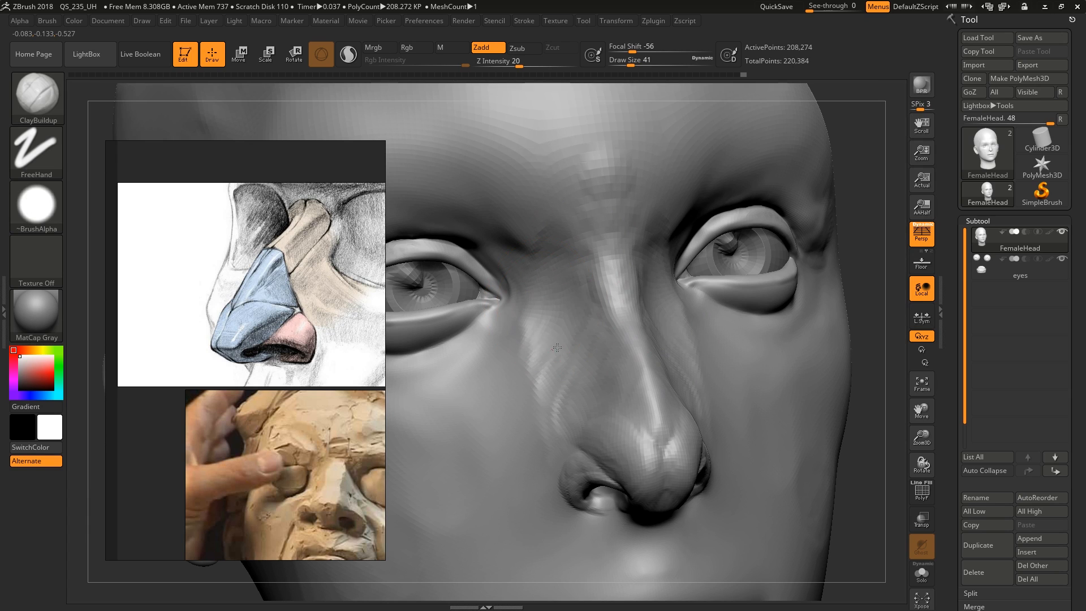
right_drag(629, 391, 656, 404)
key(s)
drag(607, 450, 600, 450)
right_drag(599, 448, 648, 443)
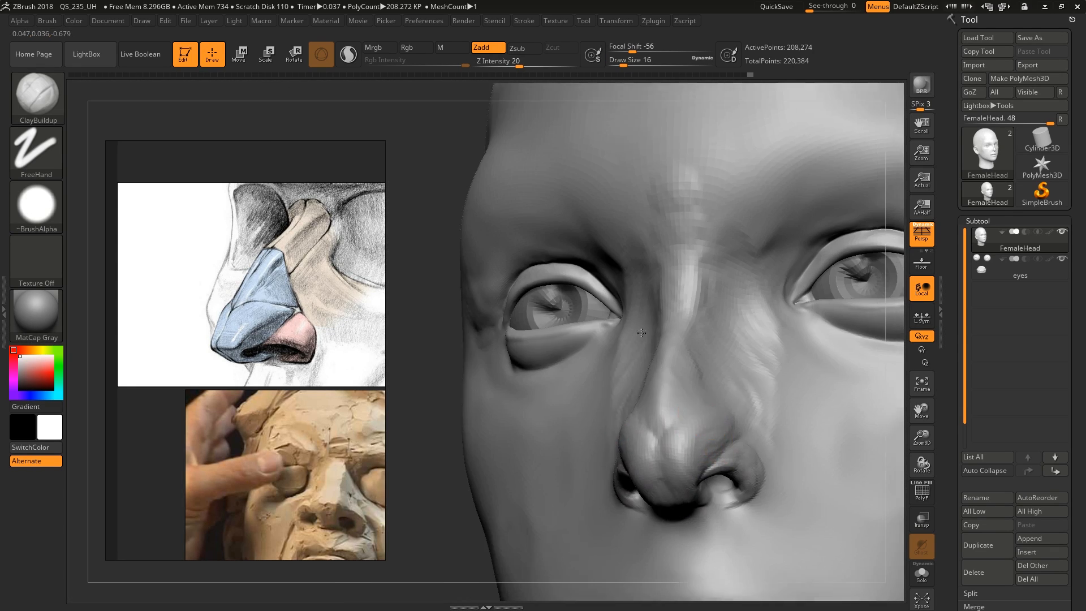
Smooth the bridge, the sides of the nose and the transition into the cheeks with the Smooth brush at draw size 71
mouse_move(651, 362)
alt+right_down()
mouse_move(679, 339)
mouse_move(684, 317)
alt+right_up()
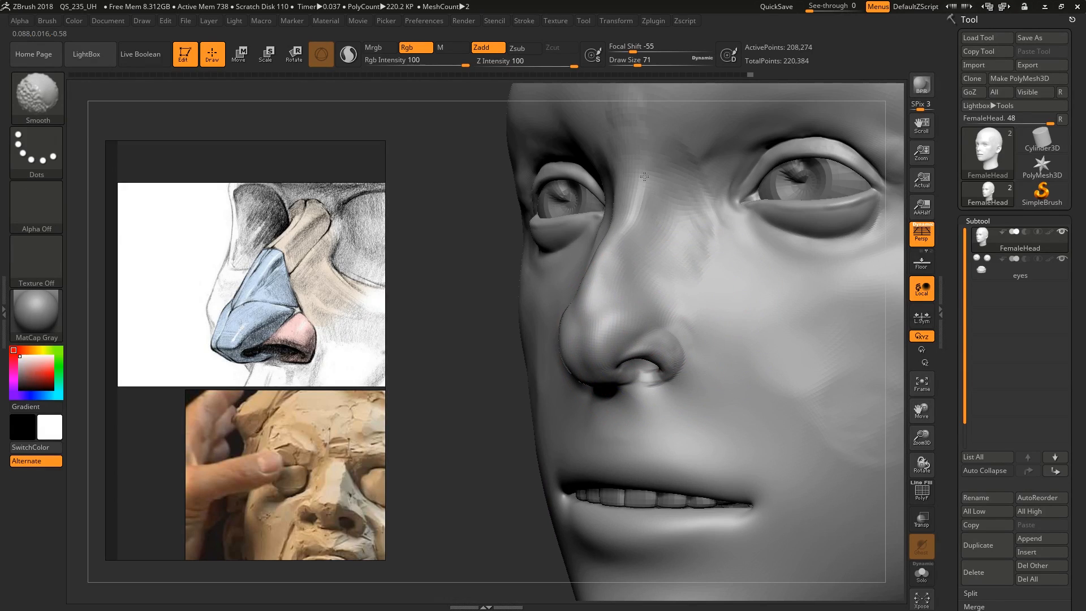
mouse_move(640, 407)
right_down()
mouse_move(679, 375)
mouse_move(660, 390)
mouse_move(622, 333)
right_up()
right_drag(623, 334, 648, 314)
drag(598, 301, 578, 235)
shift+right_drag(597, 251, 576, 300)
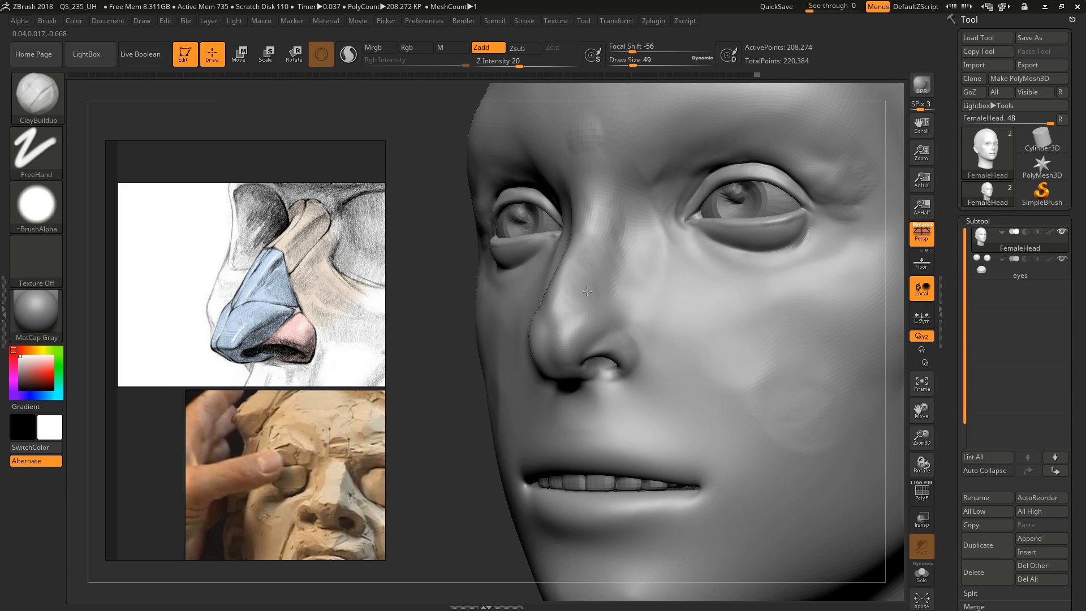
Fill out the side of the nose around the tip and wing with ClayBuildup at draw size 49
mouse_move(573, 341)
right_down()
mouse_move(589, 331)
mouse_move(589, 349)
right_up()
drag(545, 351, 518, 340)
mouse_move(518, 340)
ctrl+right_down()
mouse_move(526, 358)
mouse_move(488, 359)
ctrl+right_up()
mouse_move(488, 359)
shift+mouse_down()
mouse_move(498, 367)
mouse_move(460, 362)
shift+mouse_up()
Define the wing, its crease against the tip and the nostril rim with ClayBuildup at draw sizes 22 and 17
key(s)
mouse_move(493, 400)
right_down()
mouse_move(503, 397)
mouse_move(480, 400)
mouse_move(549, 375)
right_up()
key(bracketright)
drag(517, 330, 546, 303)
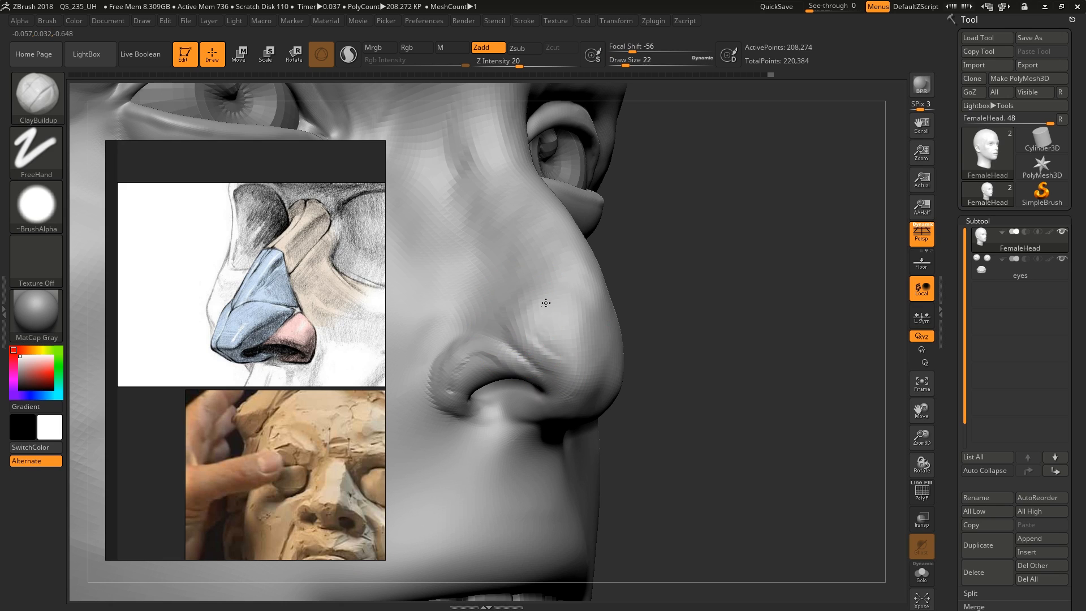
shift+drag(504, 359, 463, 364)
right_drag(480, 401, 465, 409)
key(bracketleft)
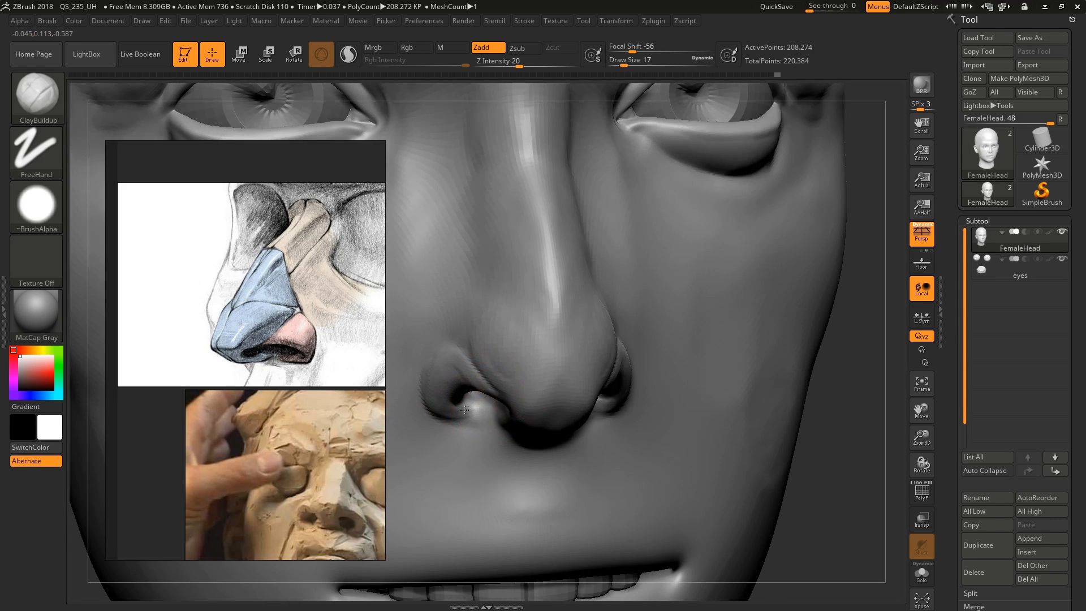
mouse_move(451, 365)
ctrl+right_down()
mouse_move(567, 362)
mouse_move(568, 333)
mouse_move(548, 326)
mouse_move(537, 347)
mouse_move(559, 364)
mouse_move(565, 316)
mouse_move(594, 356)
ctrl+right_up()
Adjust the width and placement of the nostrils and nose tip from the front with the Move brush at draw size 54
key(bracketright)
key(bracketright)
key(bracketright)
key(b)
key(m)
key(v)
key(s)
drag(602, 377, 604, 385)
key(s)
ctrl+right_drag(602, 385, 577, 386)
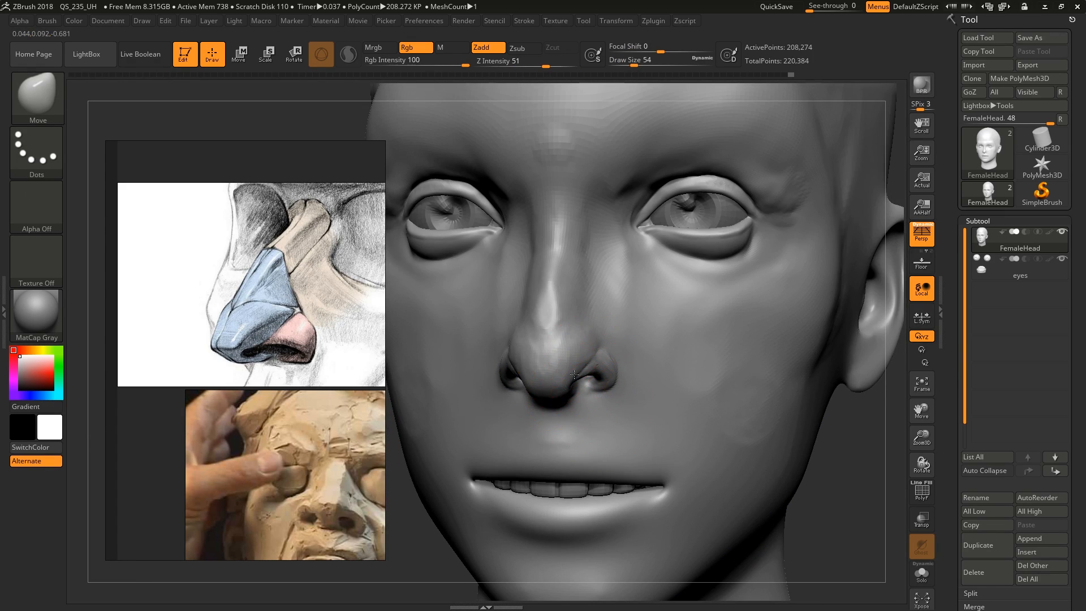
drag(561, 388, 560, 386)
mouse_move(549, 334)
right_down()
mouse_move(563, 327)
mouse_move(547, 315)
mouse_move(547, 325)
right_up()
Add volume along the bridge and down toward the nose tip with ClayBuildup at draw size 51
key(b)
key(c)
key(b)
key(s)
drag(547, 328, 545, 328)
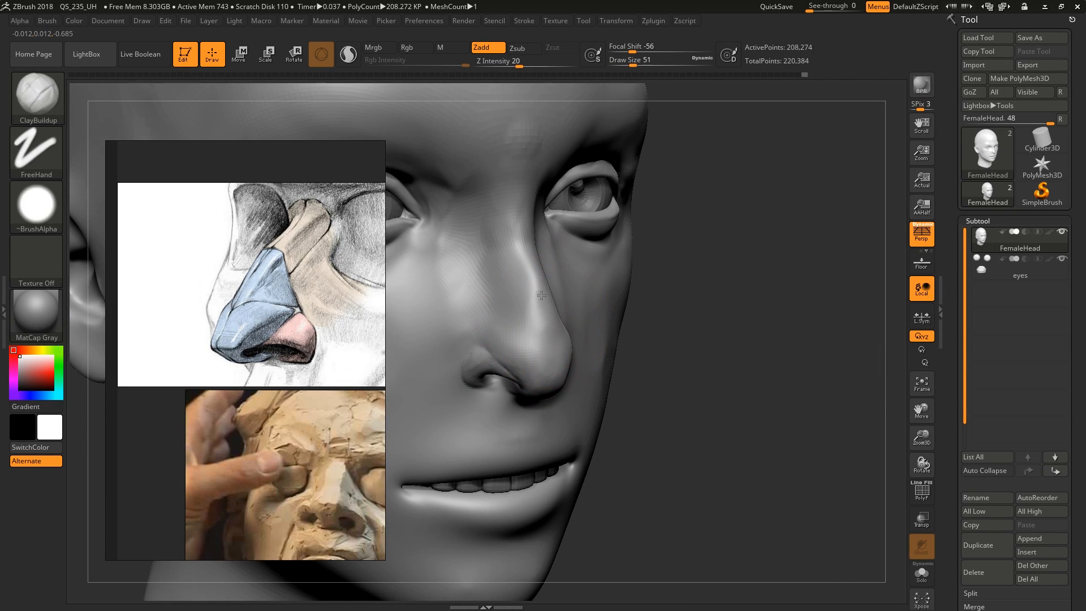
mouse_move(538, 310)
ctrl+right_down()
mouse_move(535, 294)
mouse_move(555, 349)
ctrl+right_up()
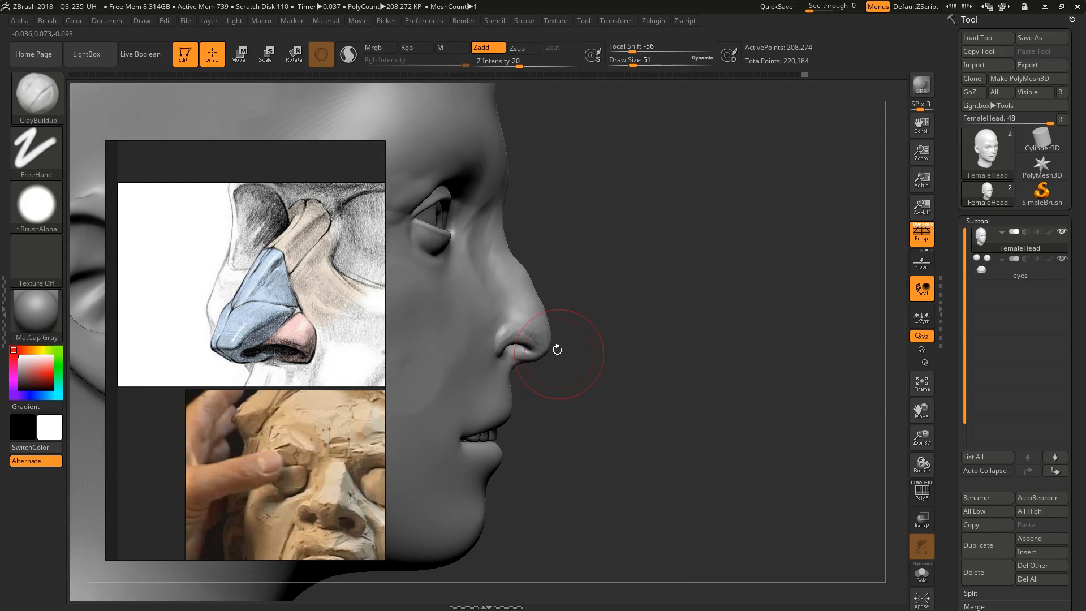
Pull out the nose tip and straighten the bridge in profile with the Move brush at draw size 71, smoothing the surface
key(b)
key(m)
key(v)
drag(549, 346, 550, 324)
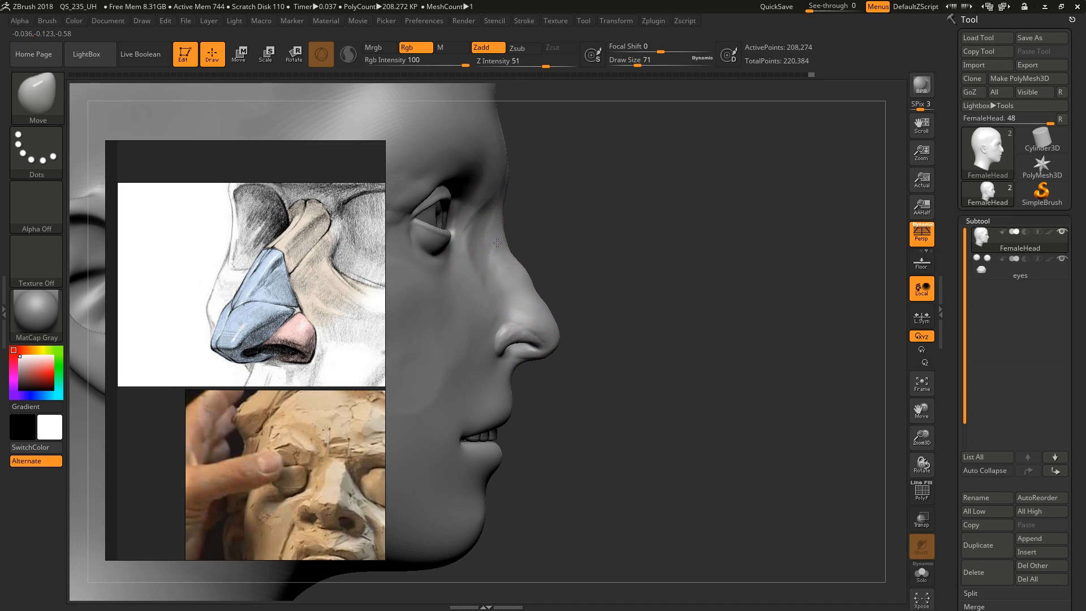
shift+drag(533, 277, 538, 290)
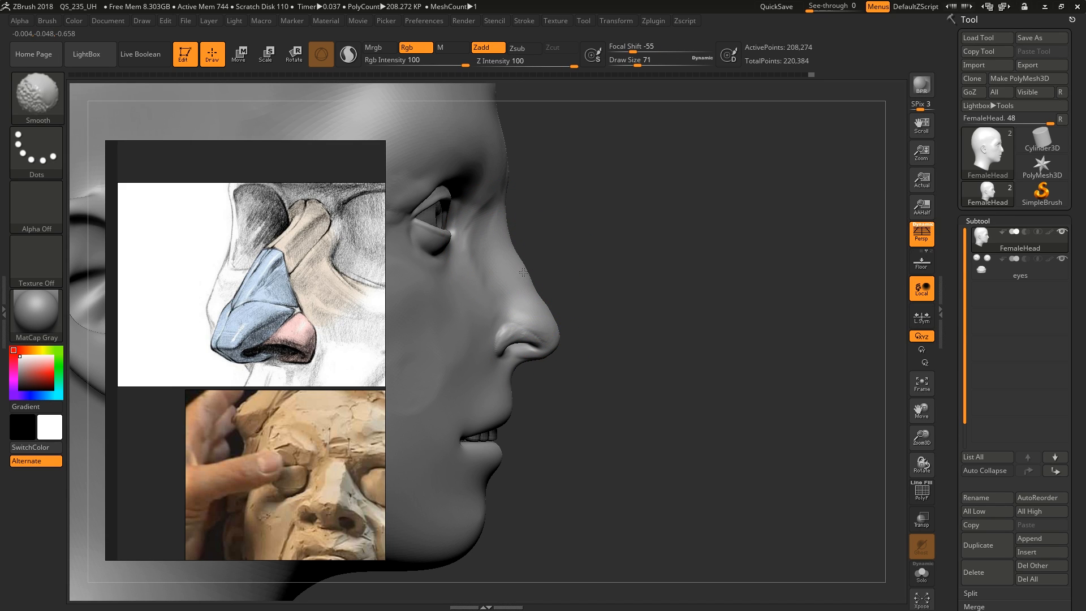
right_drag(634, 285, 469, 287)
right_drag(555, 296, 489, 289)
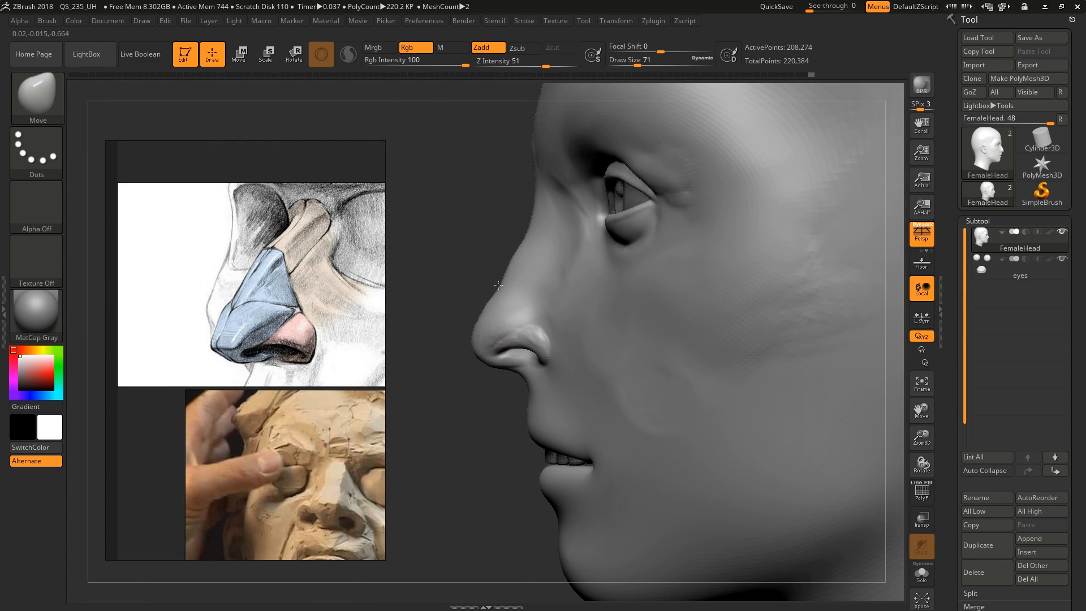
mouse_move(536, 206)
right_down()
mouse_move(563, 266)
mouse_move(588, 254)
mouse_move(614, 266)
mouse_move(588, 317)
mouse_move(525, 334)
right_up()
mouse_move(525, 335)
ctrl+right_down()
mouse_move(524, 308)
mouse_move(569, 344)
mouse_move(546, 330)
ctrl+right_up()
Build up the side of the nose above the wing and the nose tip with ClayBuildup, reducing the draw size to 25
key(b)
key(c)
key(b)
key(s)
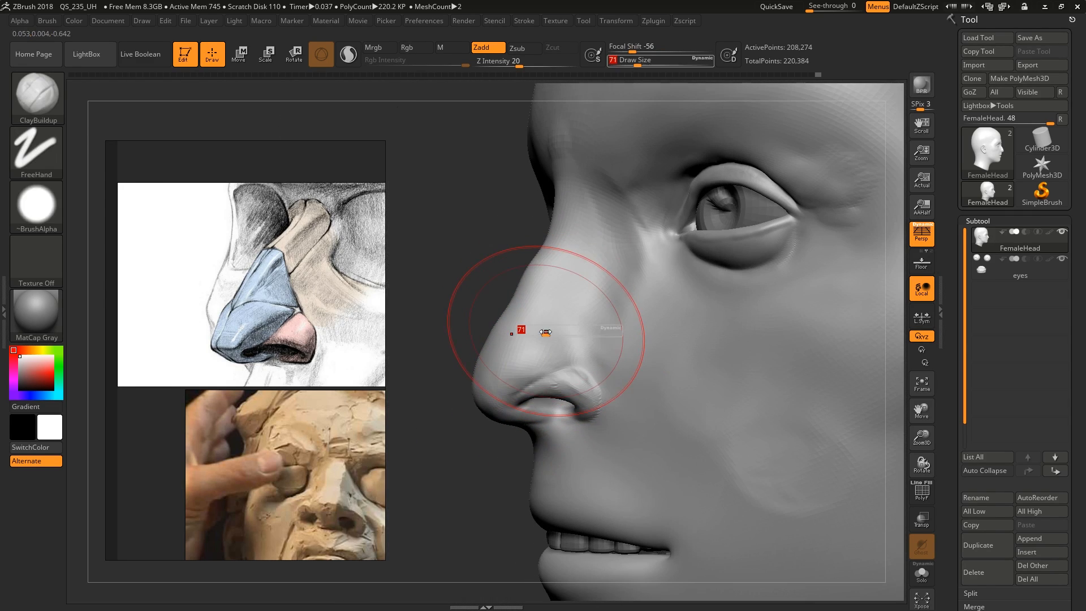
mouse_move(545, 330)
mouse_down()
mouse_move(532, 313)
mouse_move(539, 322)
mouse_up()
right_drag(575, 359, 603, 364)
key(s)
drag(577, 365, 511, 385)
right_drag(511, 385, 583, 388)
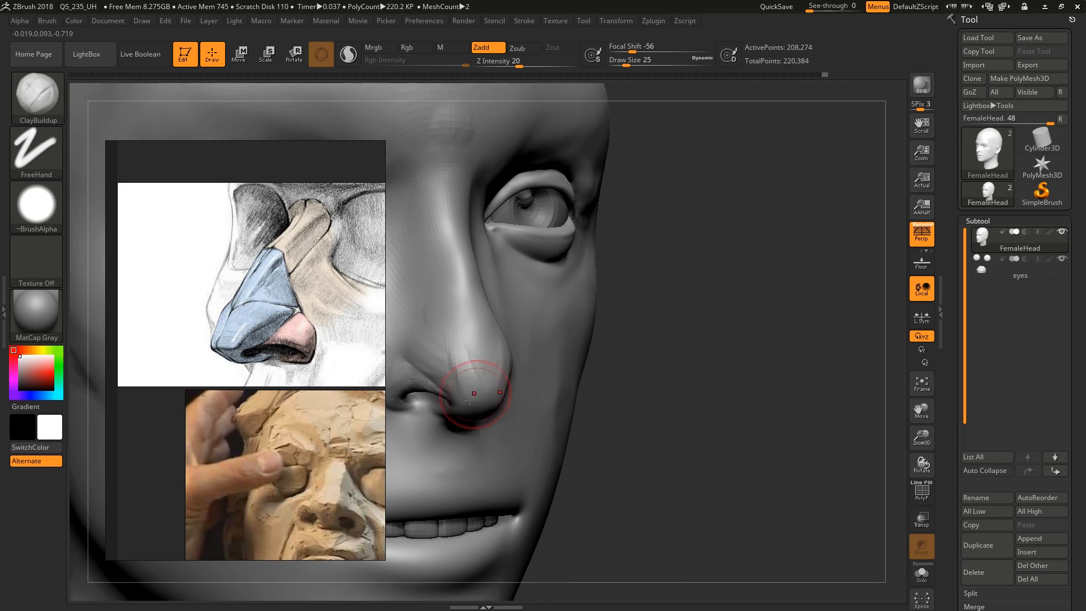
Round out the front and underside of the nose tip beside the nostril with ClayBuildup, down to draw size 17
right_drag(477, 393, 594, 392)
right_drag(594, 392, 616, 390)
drag(601, 415, 600, 411)
right_drag(599, 410, 610, 410)
ctrl+right_drag(610, 411, 611, 436)
key(s)
drag(610, 436, 604, 436)
mouse_move(583, 434)
mouse_down()
mouse_move(543, 427)
mouse_move(592, 412)
mouse_move(587, 371)
mouse_up()
key(s)
right_drag(554, 335, 606, 362)
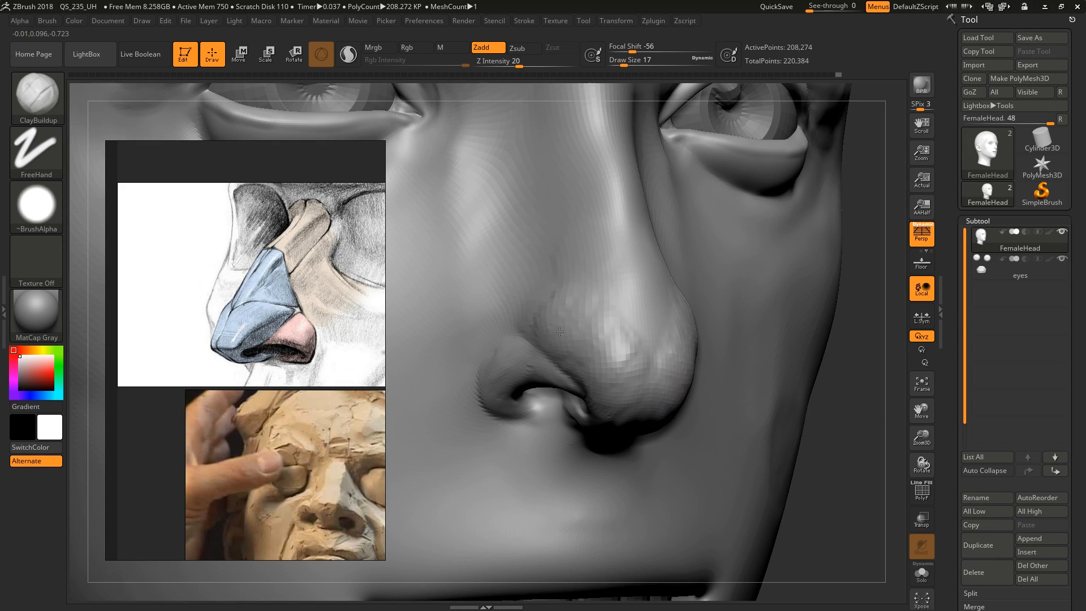
Build up the lower bridge where it runs into the nose tip with ClayBuildup at draw size 29
alt+right_drag(610, 305, 601, 420)
key(s)
drag(627, 409, 610, 368)
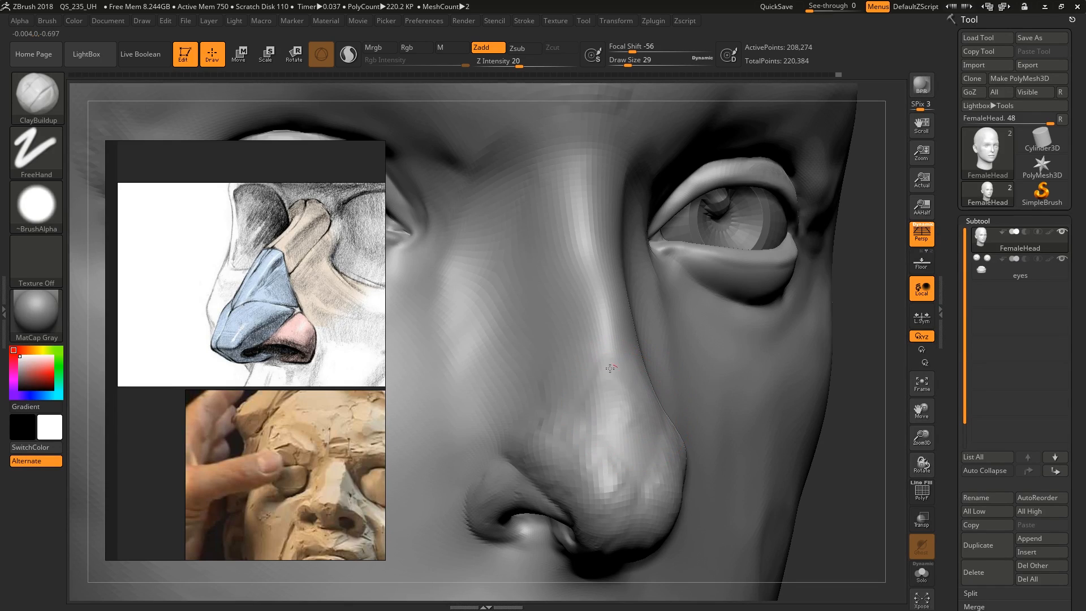
drag(590, 318, 620, 431)
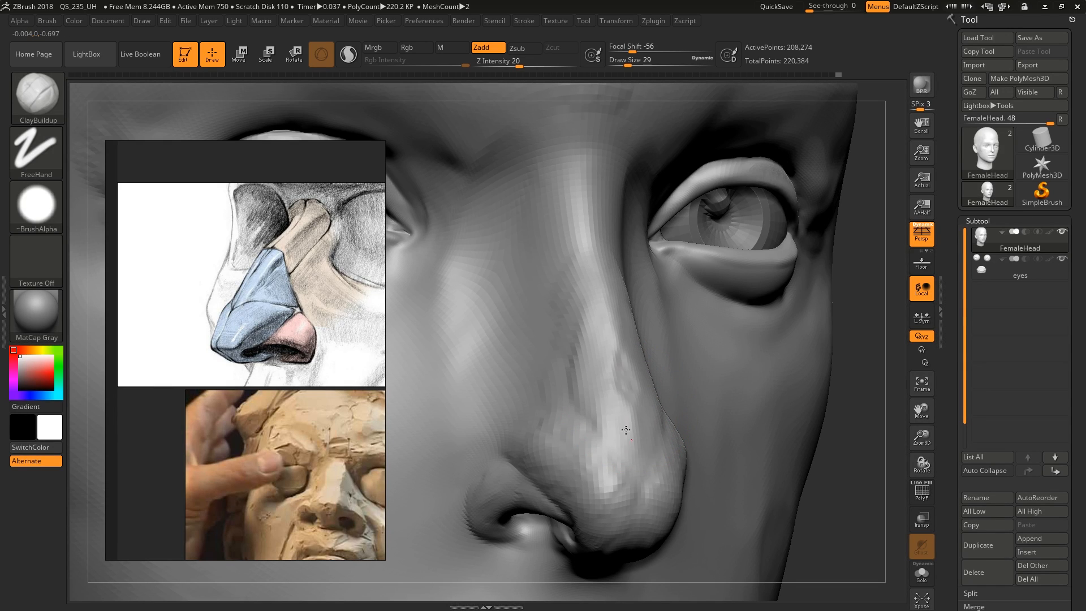
drag(588, 333, 598, 441)
Refine the profile of the bridge and tip with the Move brush at draw sizes 44 and 49
mouse_move(599, 442)
alt+right_down()
mouse_move(528, 369)
mouse_move(538, 283)
alt+right_up()
mouse_move(691, 322)
right_down()
mouse_move(651, 317)
mouse_move(710, 300)
mouse_move(671, 288)
mouse_move(614, 294)
mouse_move(589, 302)
mouse_move(553, 348)
right_up()
key(b)
key(m)
key(v)
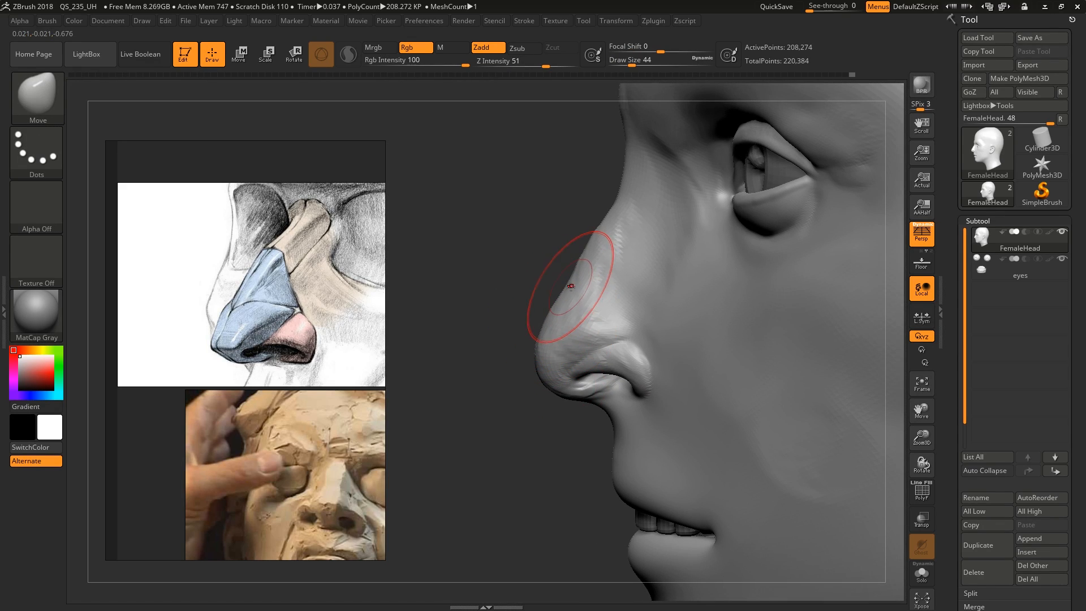
mouse_move(609, 350)
right_down()
mouse_move(630, 368)
mouse_move(659, 332)
mouse_move(749, 452)
mouse_move(766, 273)
mouse_move(727, 310)
right_up()
key(s)
drag(671, 258, 676, 260)
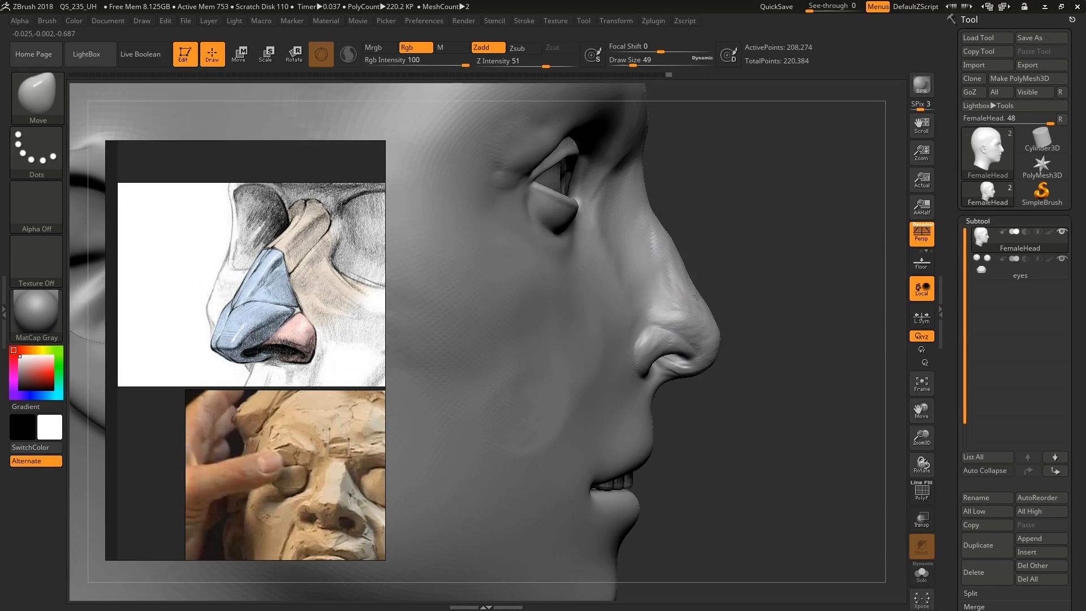
Adjust the area between the nose tip and the nostril wing with the Move brush at draw size 37
right_drag(718, 304, 668, 342)
key(s)
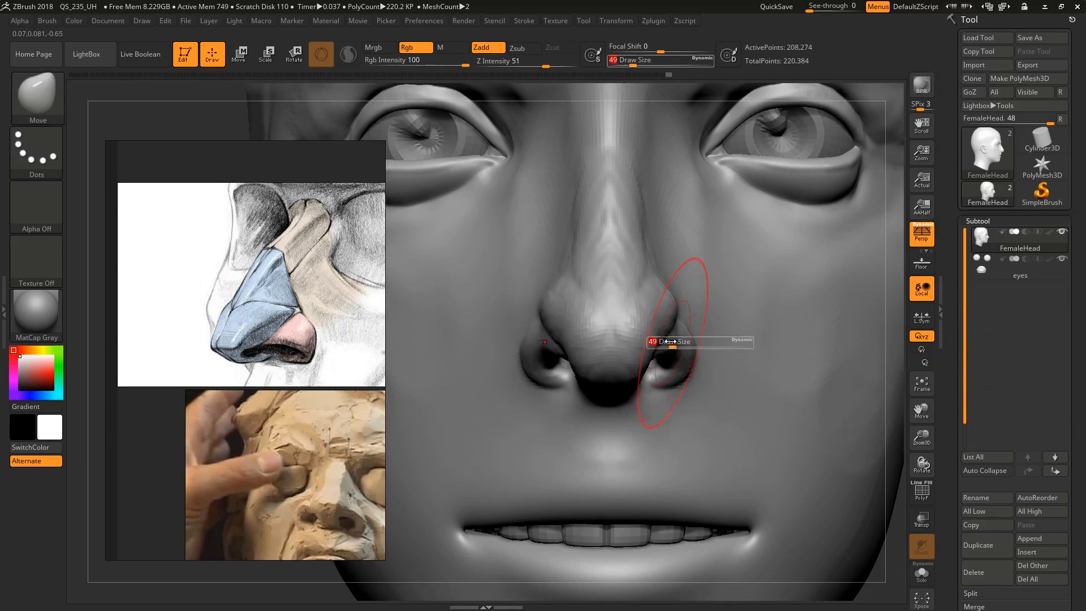
drag(669, 343, 666, 343)
right_drag(684, 357, 647, 343)
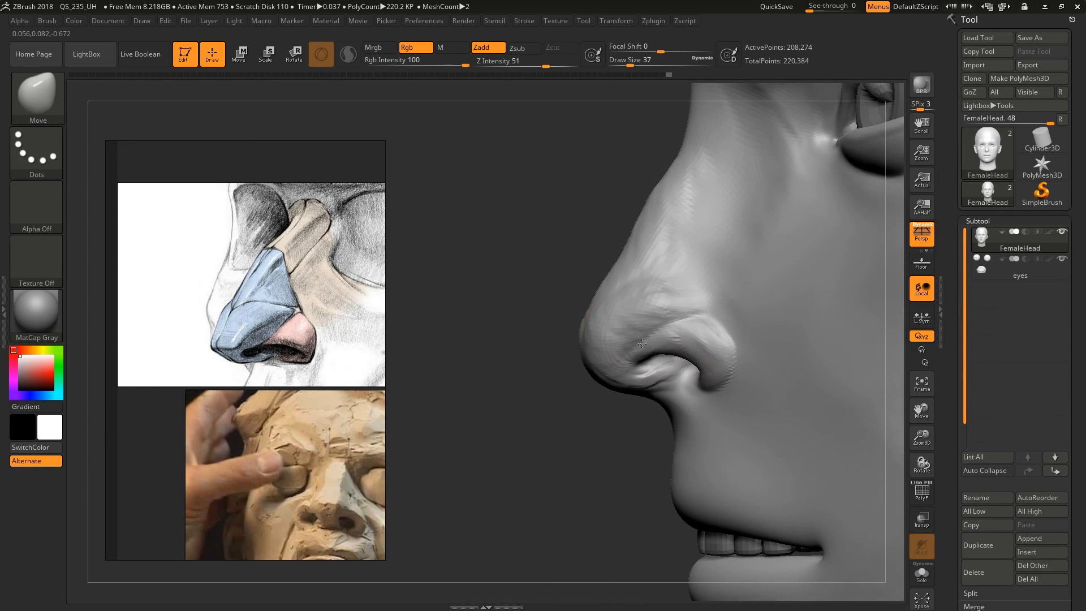
Adjust the rim between the nose tip and the nostril wing with the Move brush at draw size 31
key(s)
drag(671, 343, 669, 343)
right_drag(674, 401, 708, 365)
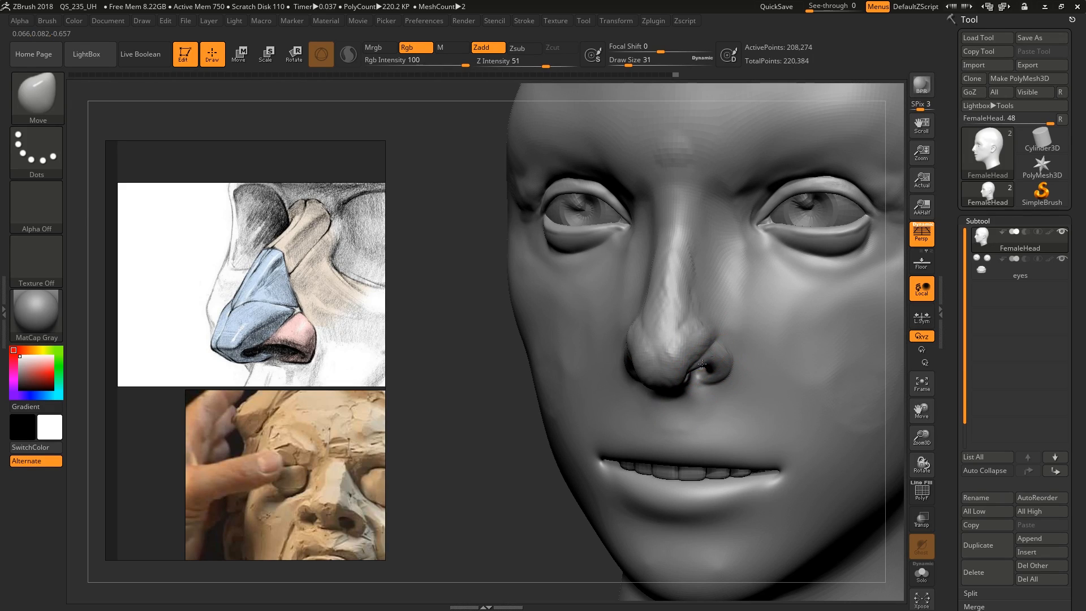
drag(709, 363, 703, 346)
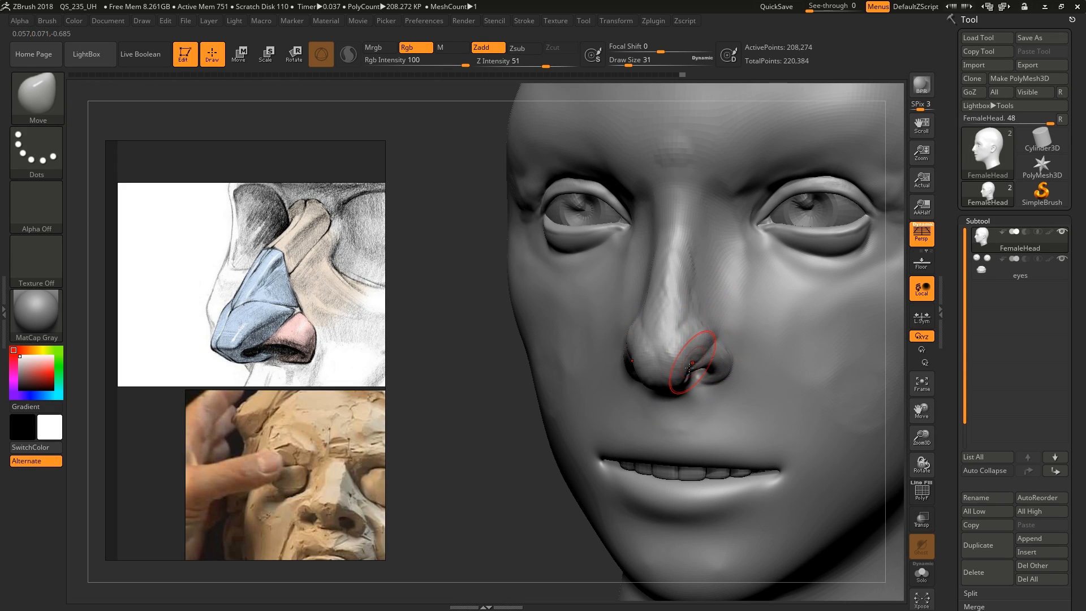
mouse_move(690, 368)
right_down()
mouse_move(705, 358)
mouse_move(679, 385)
mouse_move(670, 364)
right_up()
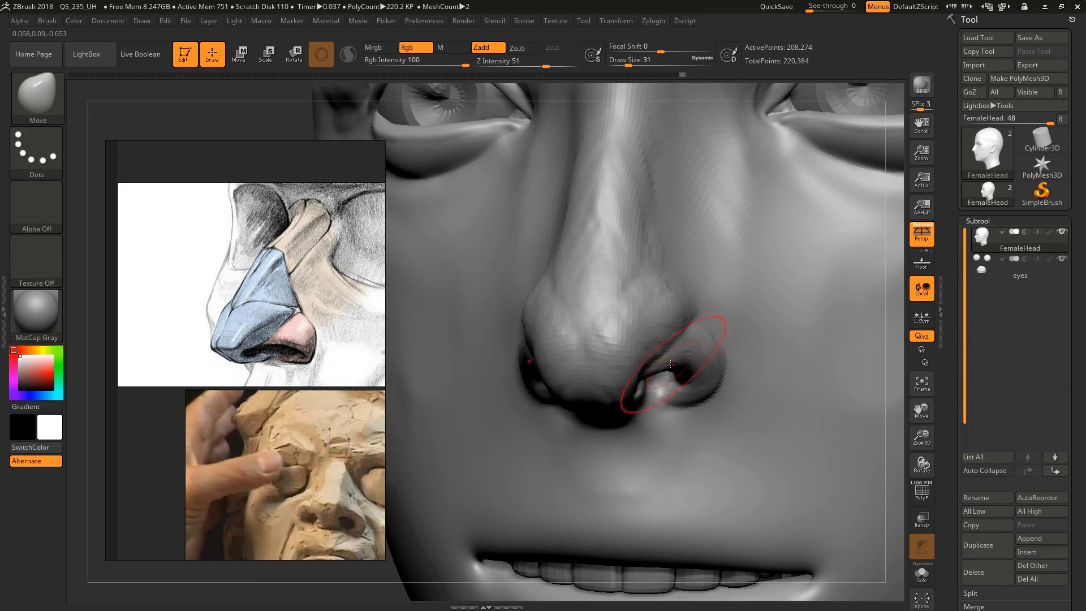
Refine the upper edge of the nostril opening with the Move brush at draw size 22
key(s)
drag(670, 367, 665, 367)
mouse_move(665, 369)
right_down()
mouse_move(639, 377)
mouse_move(688, 359)
right_up()
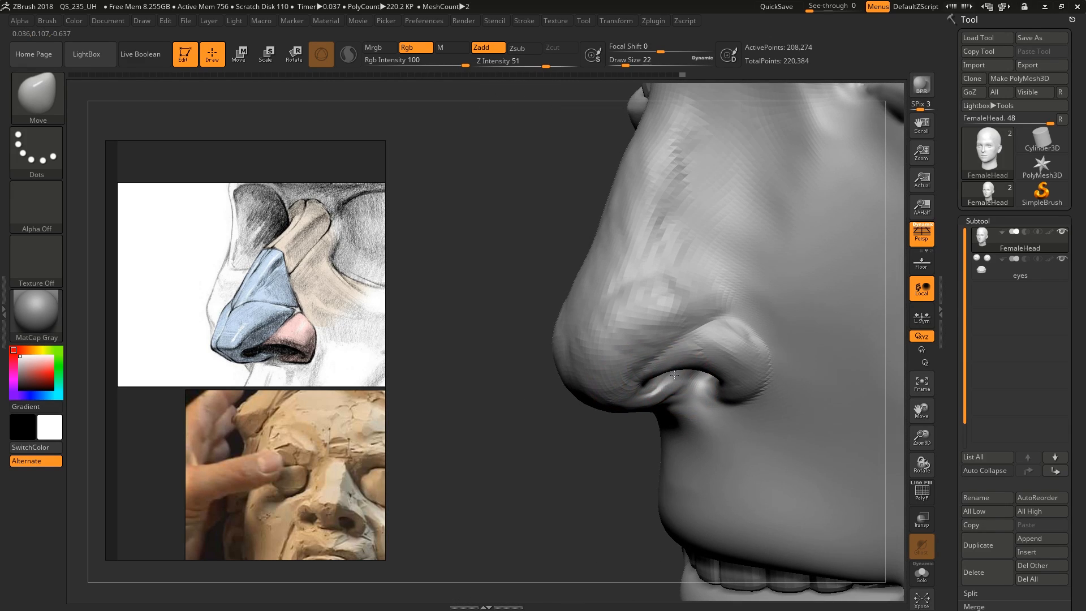
drag(687, 360, 694, 357)
mouse_move(730, 353)
ctrl+right_down()
mouse_move(611, 303)
mouse_move(718, 330)
mouse_move(660, 357)
mouse_move(614, 331)
mouse_move(665, 366)
mouse_move(616, 367)
mouse_move(638, 365)
mouse_move(631, 348)
mouse_move(616, 383)
mouse_move(568, 378)
ctrl+right_up()
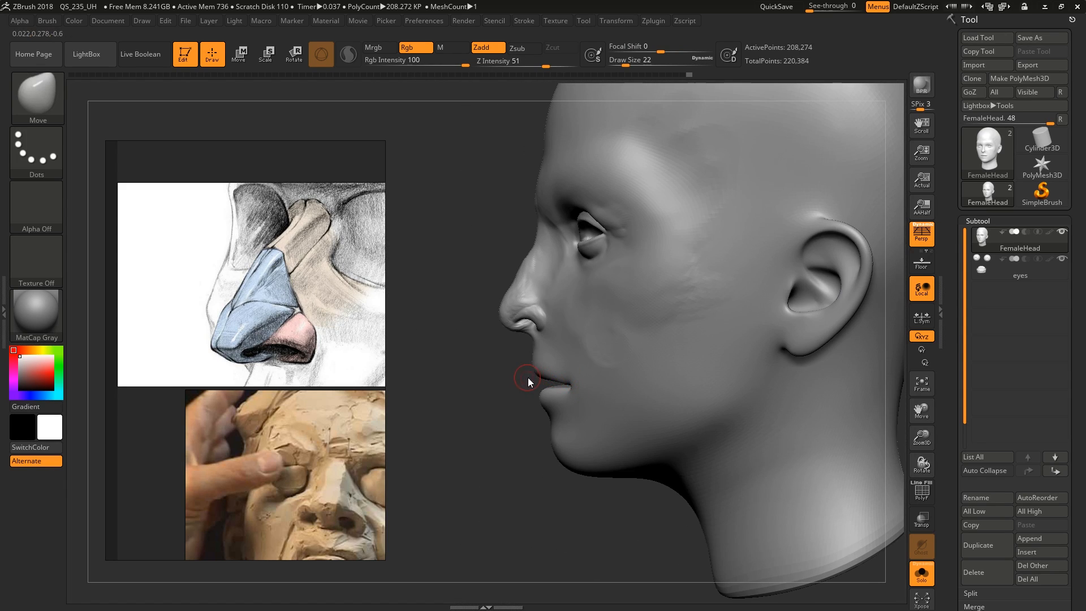
Reshape the upper lip and the mouth corners in profile with the Move brush at draw size 101
drag(538, 375, 538, 385)
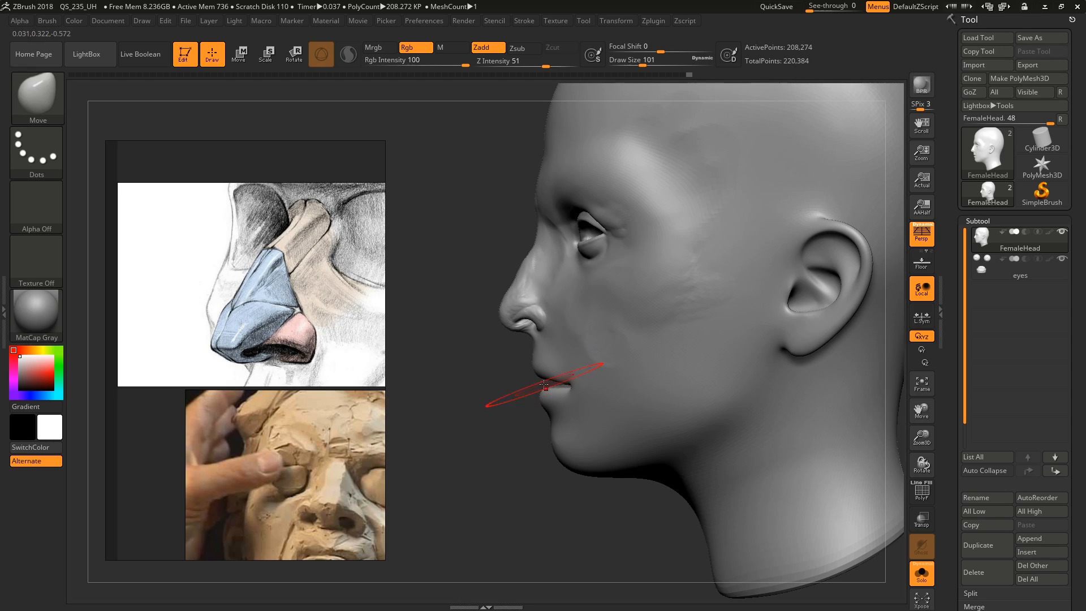
mouse_move(552, 380)
right_down()
mouse_move(623, 390)
mouse_move(608, 413)
right_up()
right_drag(538, 437, 464, 416)
right_drag(617, 363, 629, 368)
ctrl+right_drag(629, 367, 628, 388)
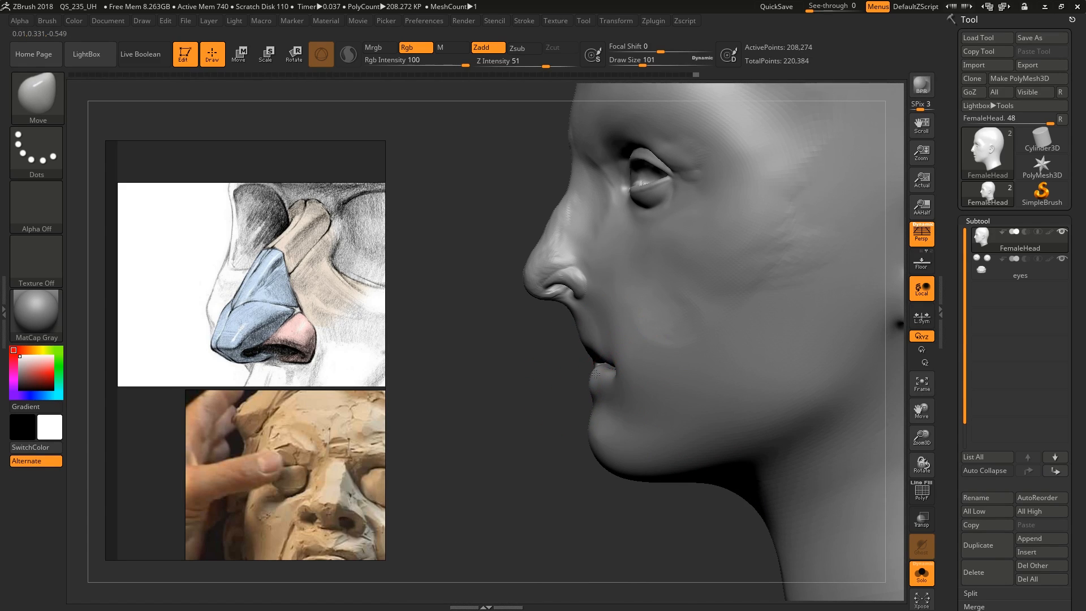
mouse_move(592, 352)
right_down()
mouse_move(718, 352)
mouse_move(645, 368)
mouse_move(670, 378)
mouse_move(618, 389)
mouse_move(673, 398)
mouse_move(656, 407)
right_up()
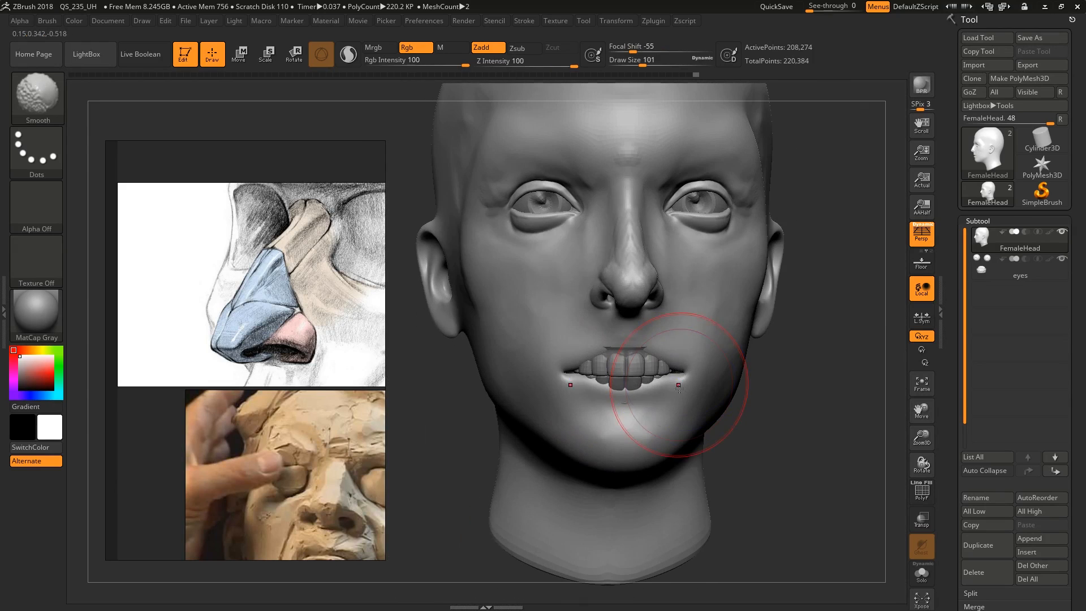
Push the mouth corners back so the lips curve around the teeth, using the Move brush at draw size 112
right_drag(705, 442, 634, 371)
key(s)
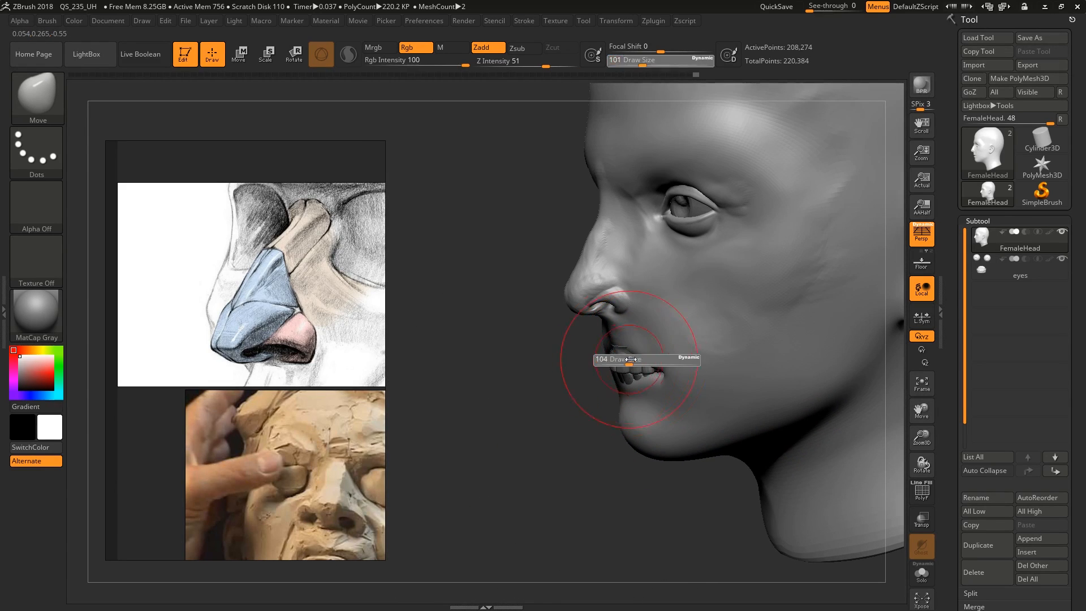
drag(631, 364, 634, 365)
right_drag(633, 373, 659, 385)
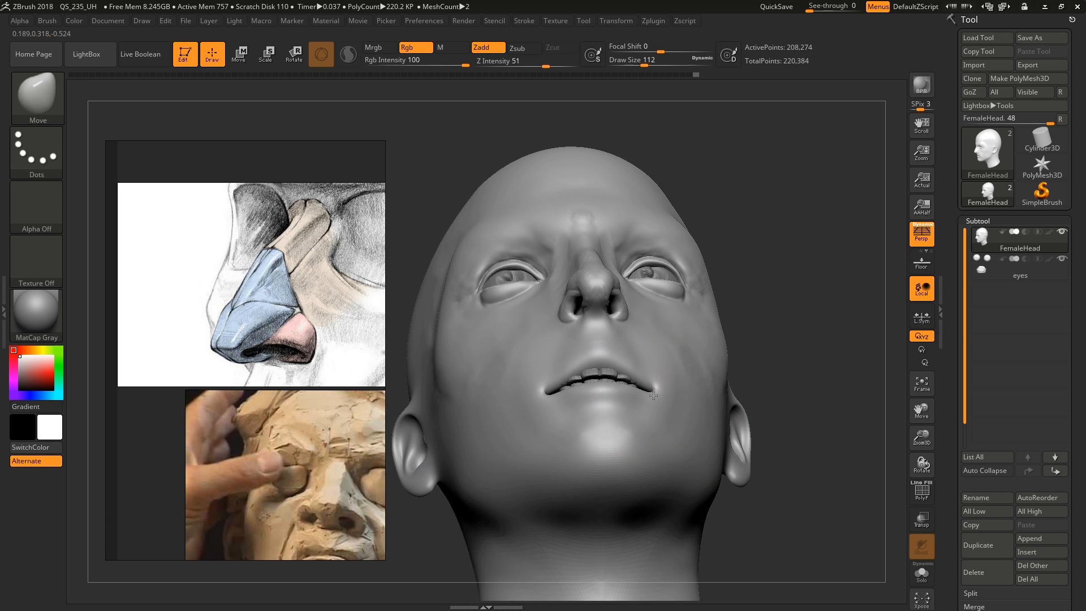
Close the gap between the lips and adjust the mouth corners with the Move brush at draw sizes 87 and 71
key(s)
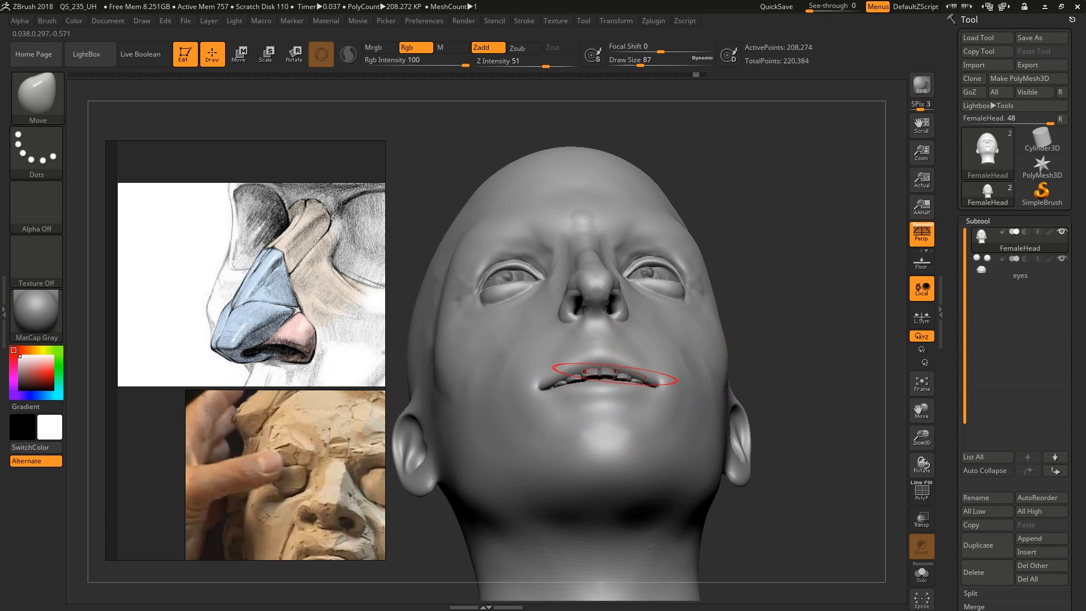
alt+click(636, 376)
drag(636, 424, 634, 390)
mouse_move(633, 390)
right_down()
mouse_move(645, 390)
mouse_move(623, 373)
right_up()
alt+click(657, 389)
key([)
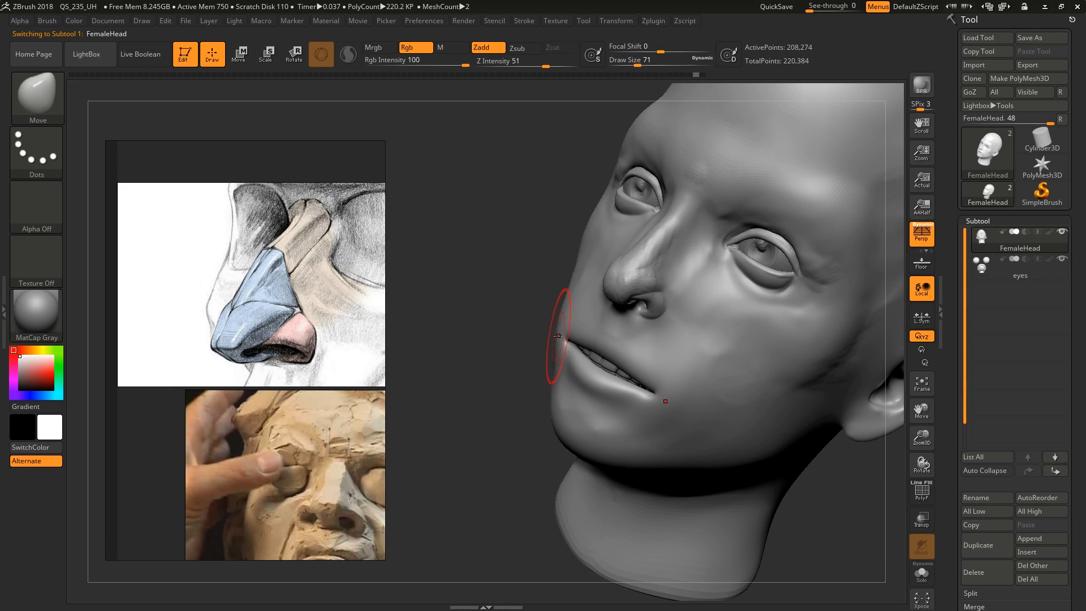
drag(566, 335, 568, 333)
right_drag(568, 336, 541, 346)
Examine the mouth references on the reference board: the view-from-bottom curvature drawings and the numbered lip volume diagram
scroll(266, 373, down, 8)
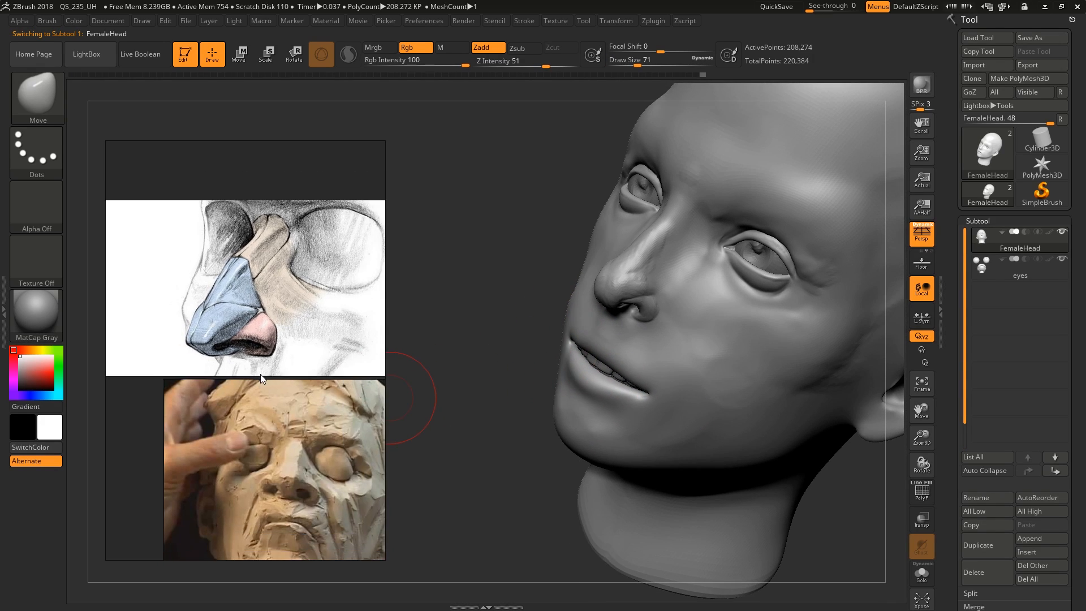
middle_drag(347, 345, 257, 355)
mouse_move(322, 397)
middle_down()
mouse_move(280, 337)
mouse_move(286, 322)
mouse_move(211, 369)
middle_up()
scroll(246, 315, up, 7)
scroll(272, 321, up, 1)
scroll(272, 349, down, 2)
middle_drag(281, 359, 199, 367)
mouse_move(333, 369)
middle_down()
mouse_move(278, 362)
mouse_move(308, 385)
mouse_move(311, 352)
mouse_move(320, 369)
middle_up()
scroll(310, 385, down, 2)
scroll(303, 349, down, 2)
scroll(301, 348, down, 1)
Adjust the lips' curvature around the mouth from below and in three-quarter view with the Move brush at draw size 71
mouse_move(475, 396)
mouse_down()
mouse_move(631, 228)
mouse_move(622, 376)
mouse_move(614, 349)
mouse_up()
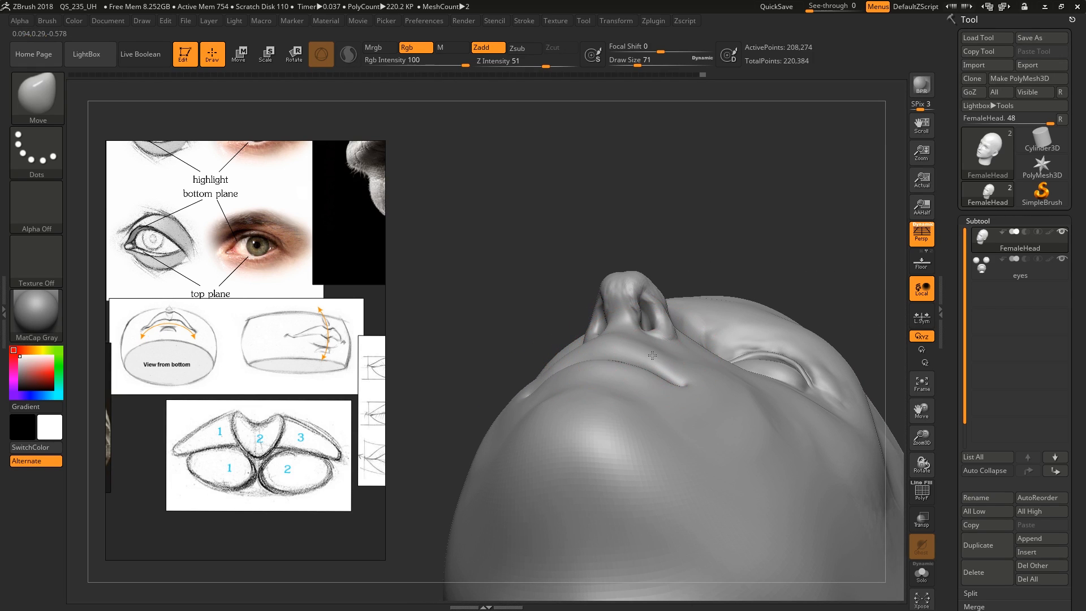
mouse_move(673, 369)
mouse_down()
mouse_move(594, 340)
mouse_move(638, 311)
mouse_move(594, 310)
mouse_up()
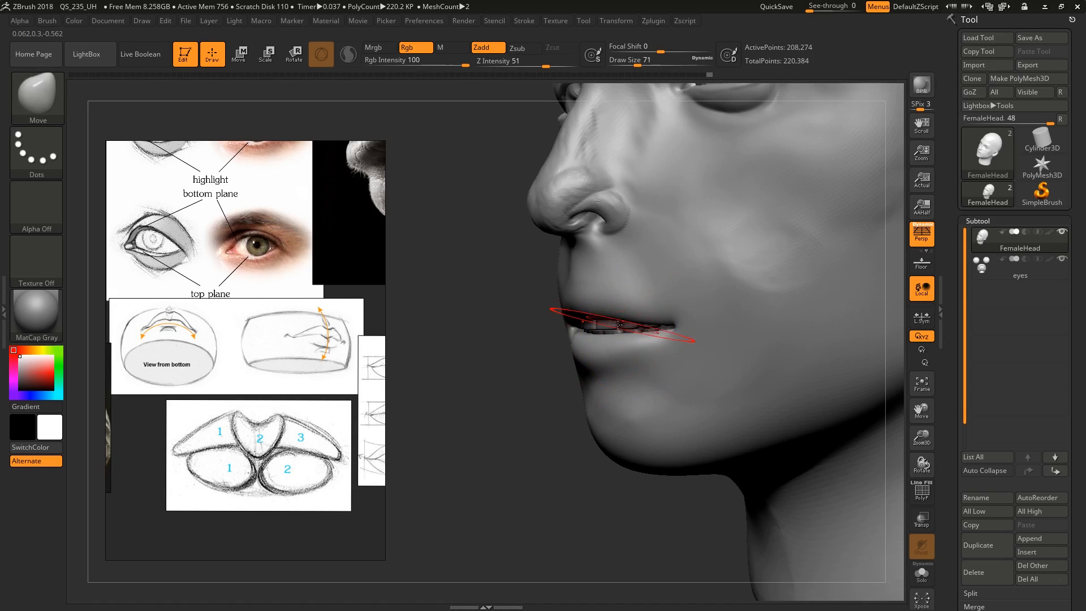
mouse_move(595, 317)
right_down()
mouse_move(638, 324)
mouse_move(639, 358)
mouse_move(621, 334)
mouse_move(594, 331)
mouse_move(651, 323)
right_up()
Switch to the Move Topological brush and lower the head's subdivision level to work on the lips
key(b)
key(m)
key(t)
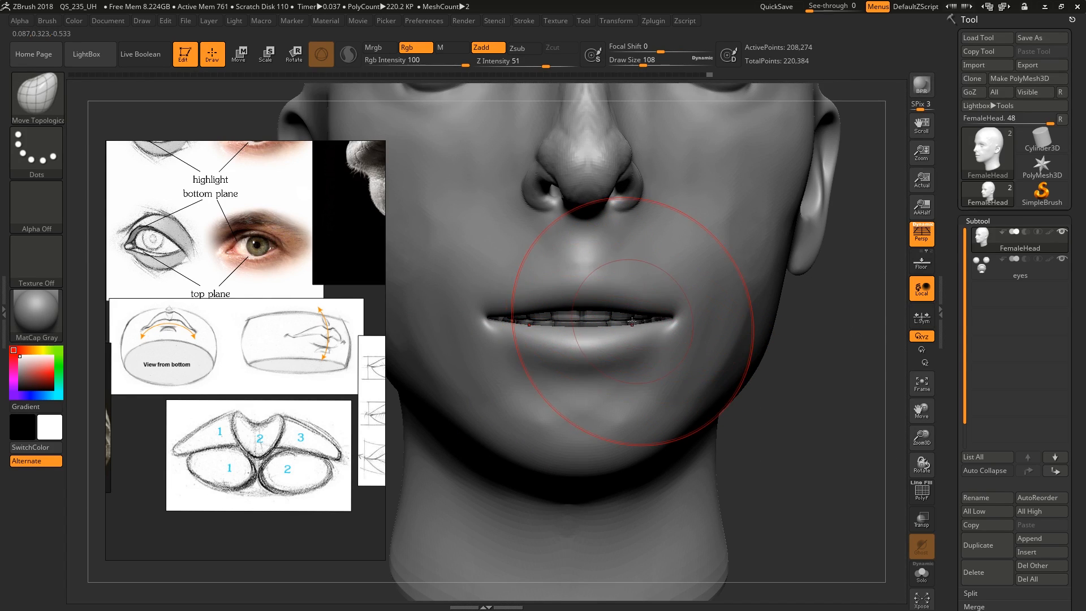
key(shift+d)
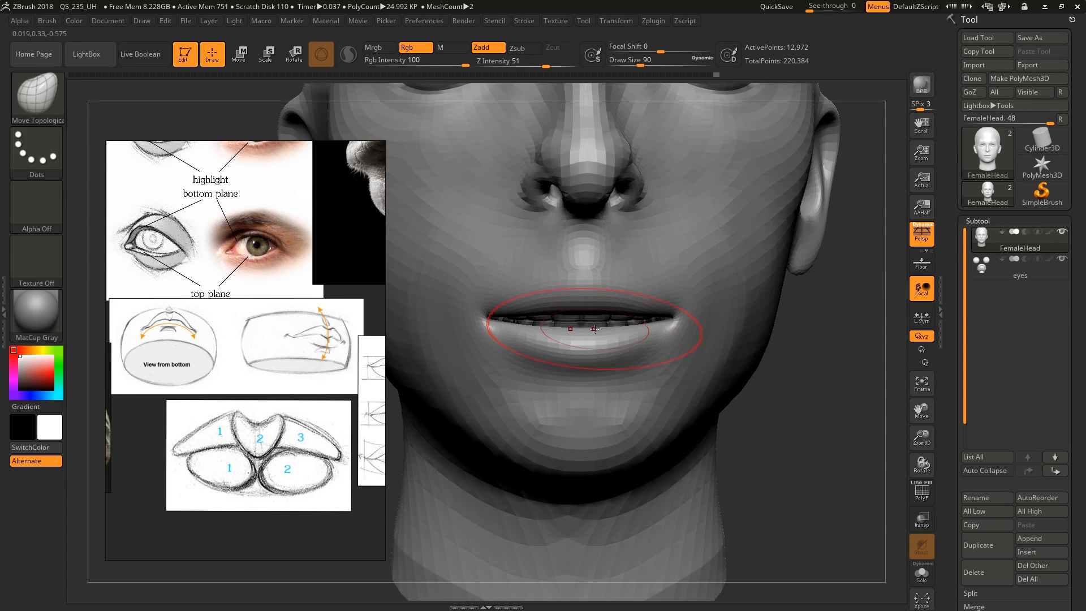
key(bracketleft)
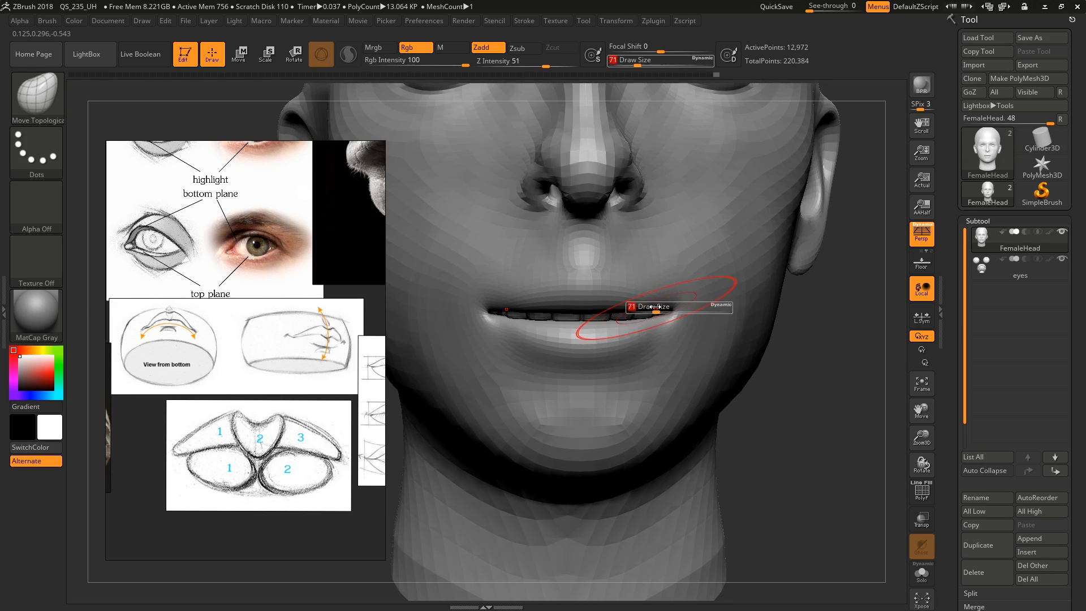
Adjust the mouth line with Move Topological from draw size 94 down to 74, undoing the misplaced stroke
key(f)
right_drag(605, 305, 664, 284)
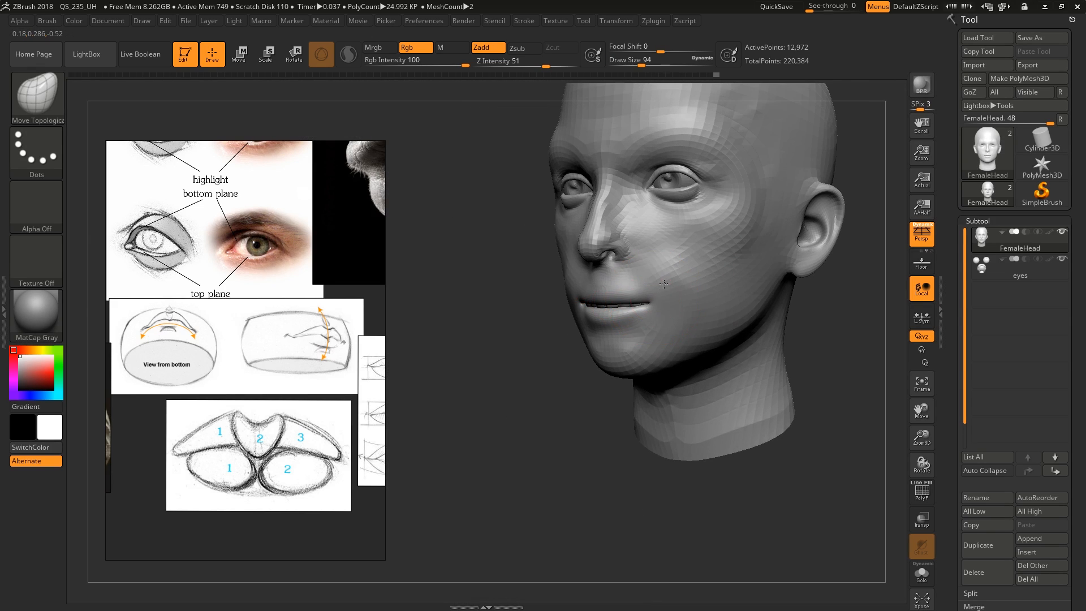
drag(666, 266, 666, 264)
key(ctrl+z)
shift+right_drag(650, 330, 677, 328)
mouse_move(622, 306)
ctrl+right_down()
mouse_move(603, 345)
mouse_move(613, 326)
ctrl+right_up()
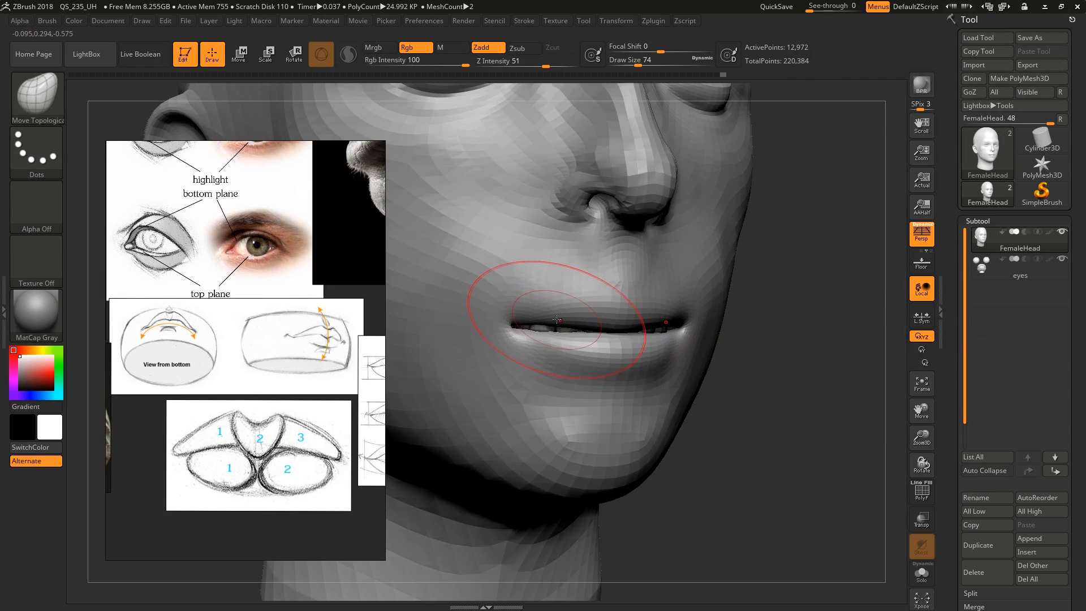
Bring the upper and lower lips together near the corners with Move Topological at draw sizes 74 and 56
drag(535, 317, 532, 324)
right_drag(721, 323, 694, 328)
key(s)
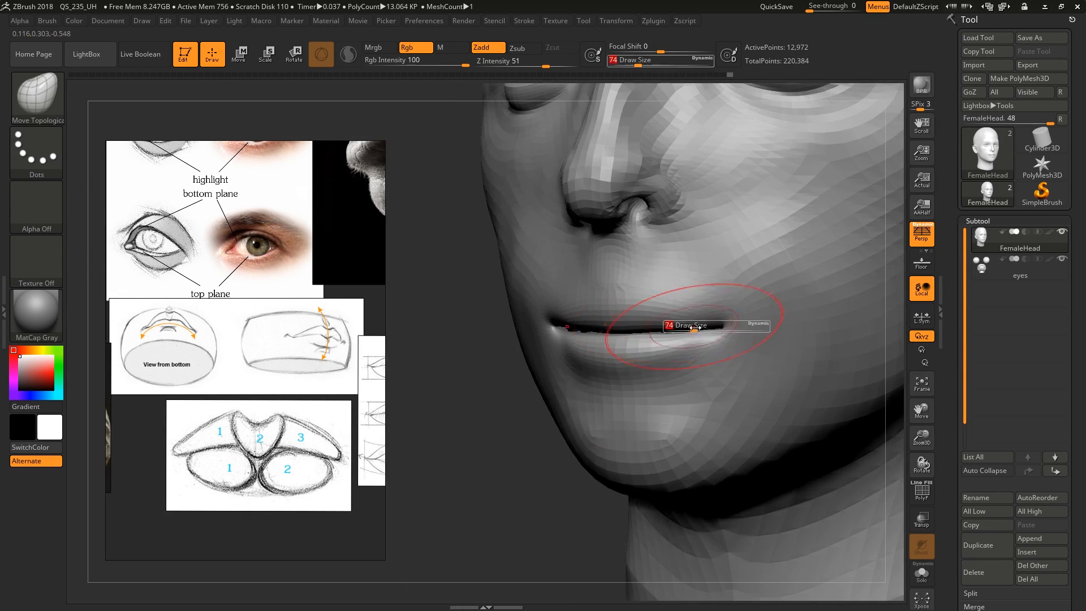
drag(693, 328, 689, 328)
mouse_move(691, 329)
right_down()
mouse_move(642, 340)
mouse_move(662, 334)
right_up()
Compare the lips with a transpose line from the chin to the nose tip in side view with perspective off
key(w)
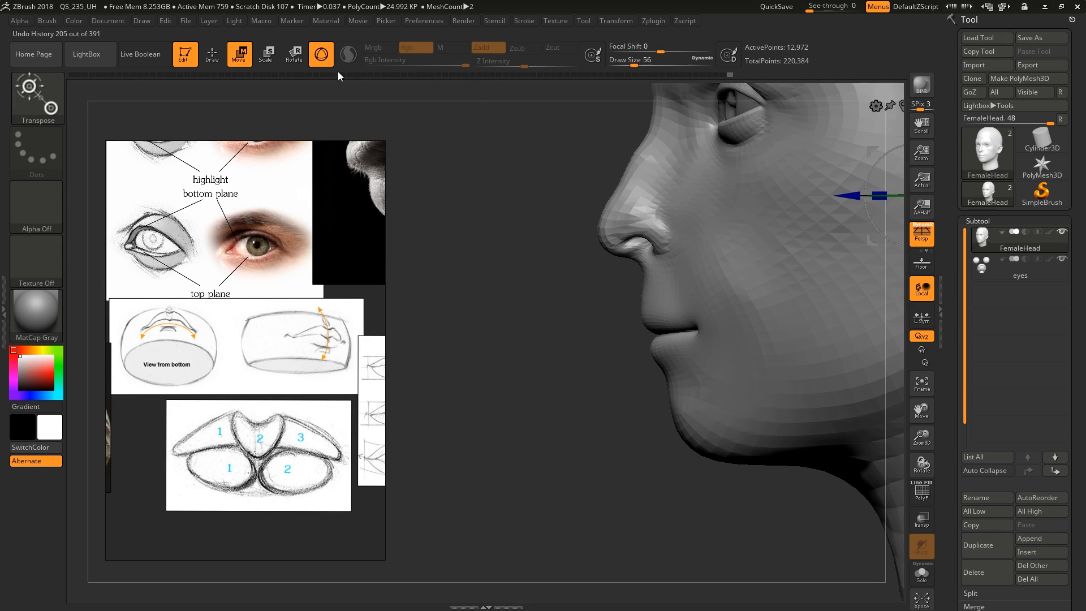
click(321, 54)
drag(696, 433, 640, 332)
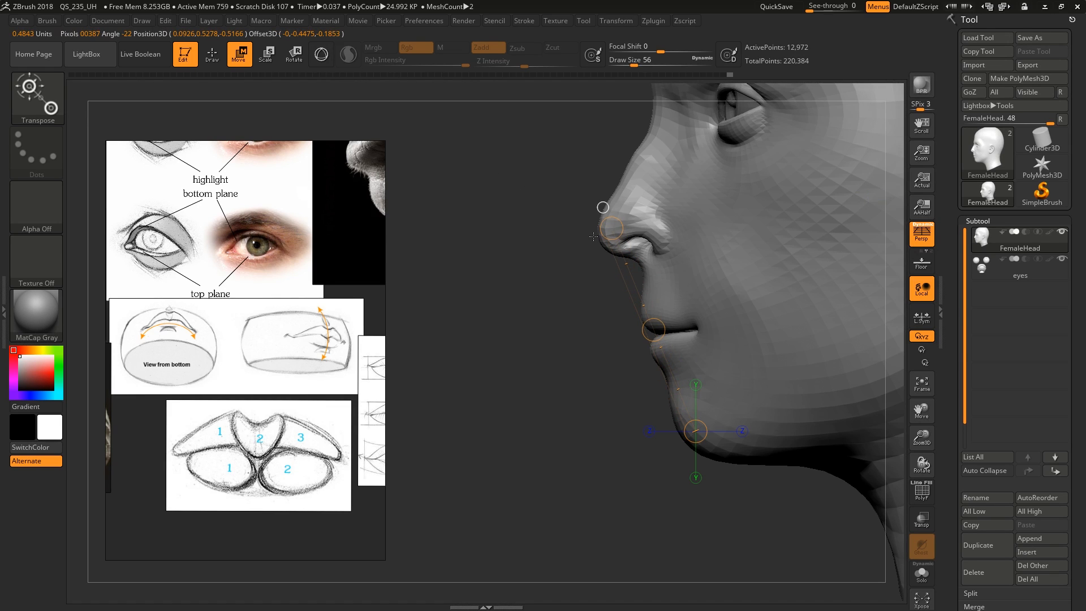
alt+right_drag(687, 297, 611, 311)
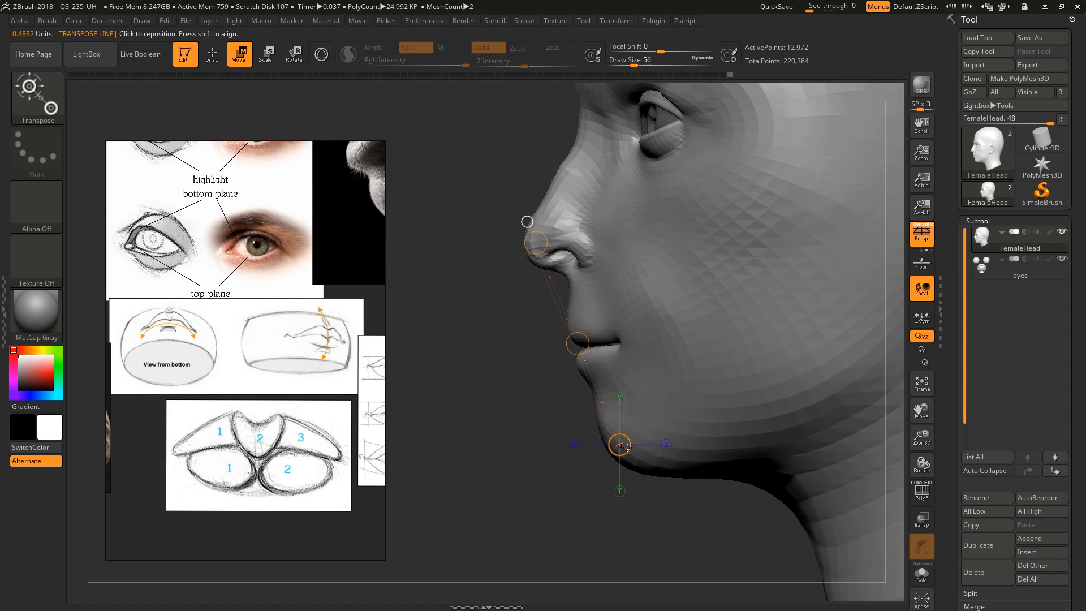
key(p)
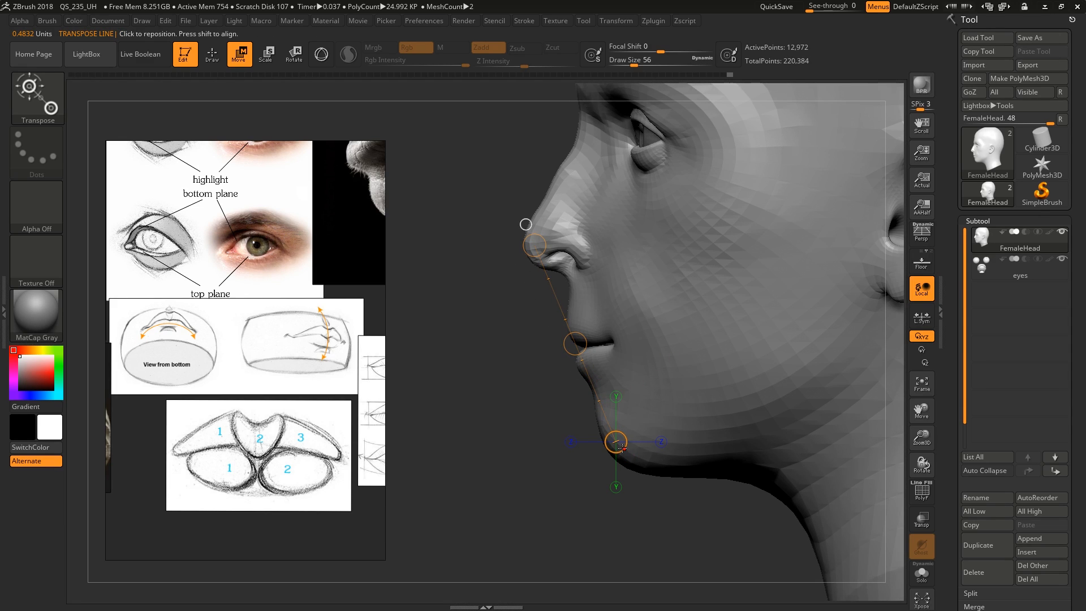
drag(622, 448, 625, 459)
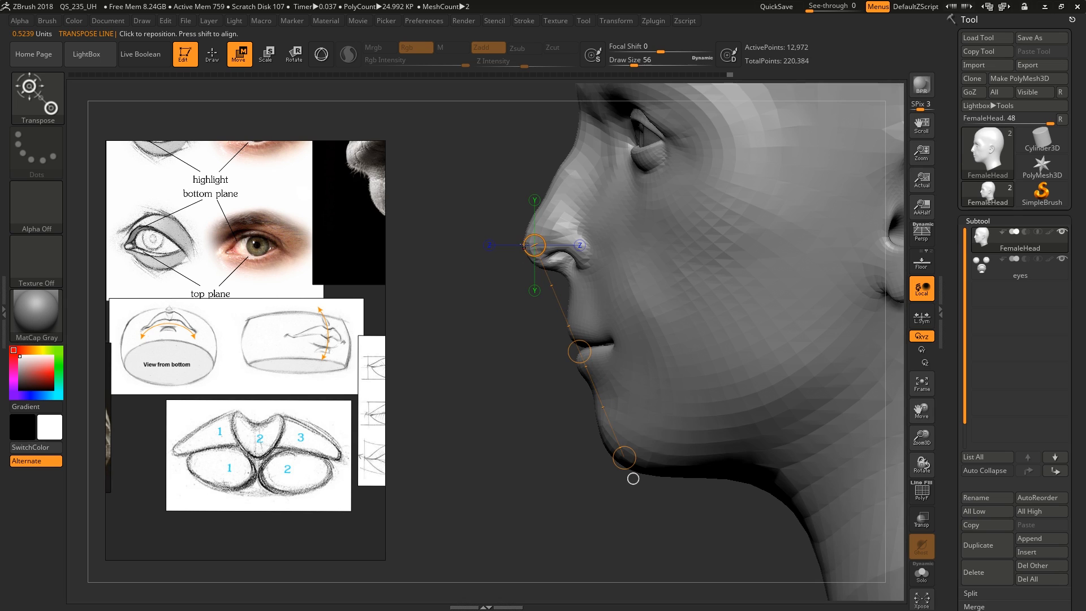
drag(535, 245, 529, 246)
ctrl+right_drag(526, 255, 554, 376)
Check the forward projection of the upper and lower lips against a vertical transpose line in front of the mouth
key(q)
key(s)
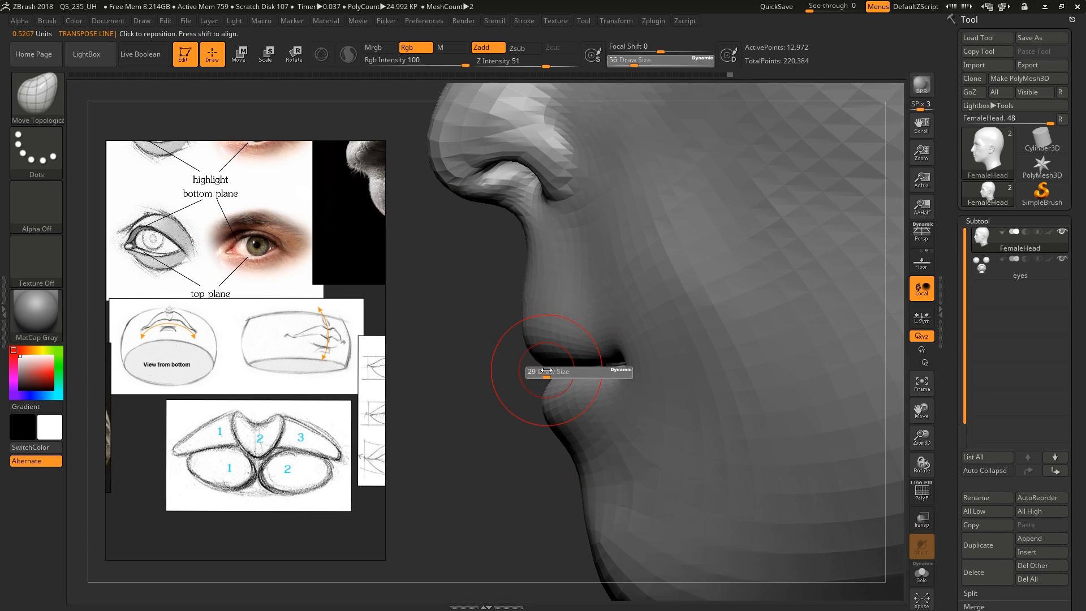
drag(556, 378, 536, 365)
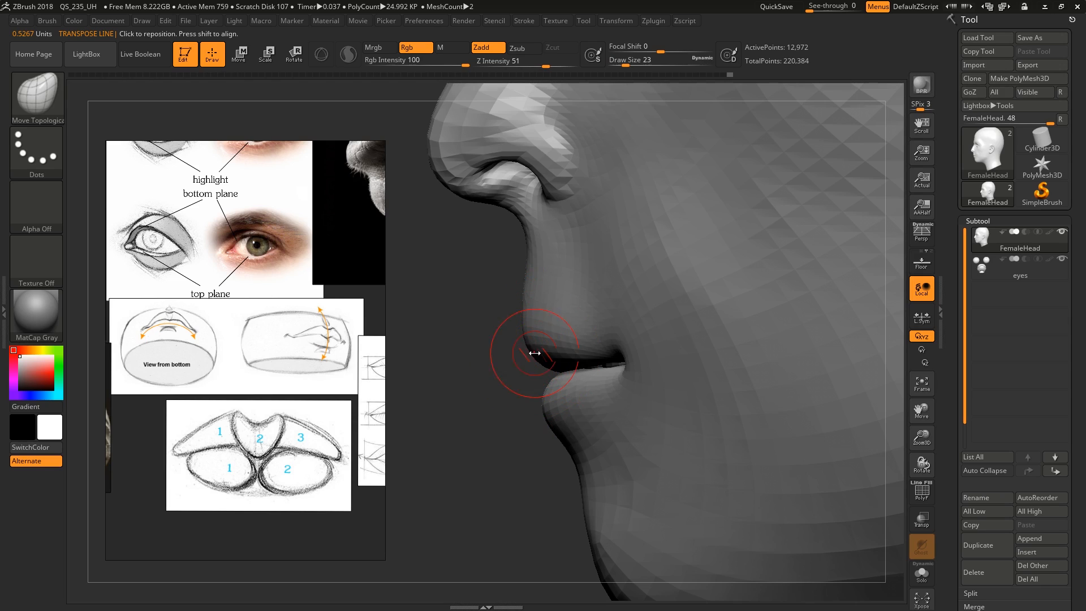
key(w)
drag(532, 318, 532, 435)
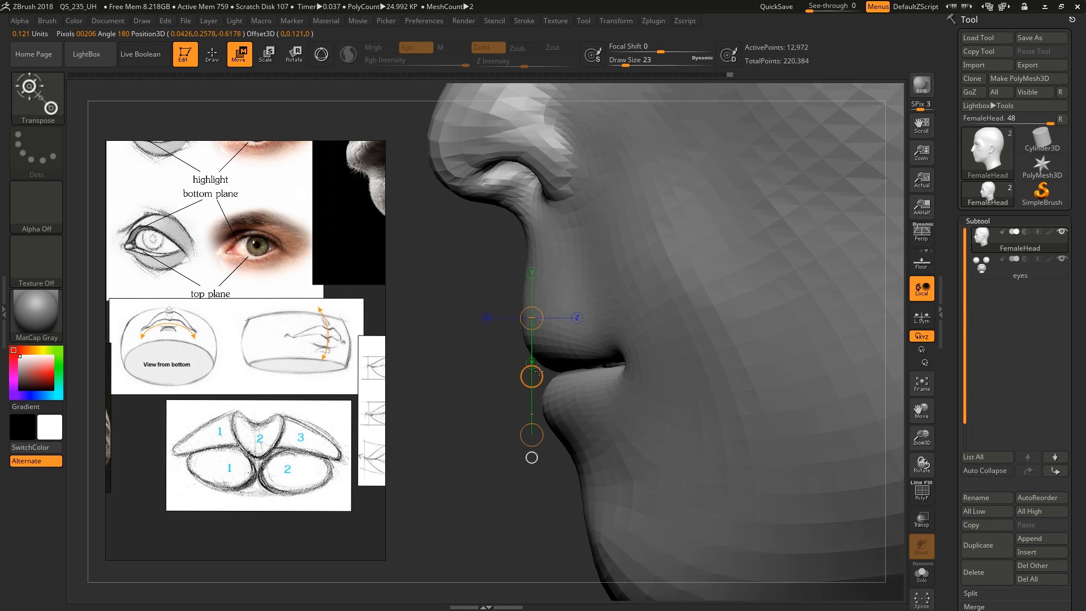
mouse_move(539, 372)
mouse_down()
mouse_move(529, 370)
mouse_move(566, 393)
mouse_up()
Try moving the lower lip forward and the upper lip back with Move Topological at draw size 77, and undo both changes
key(q)
key(s)
drag(547, 394, 532, 398)
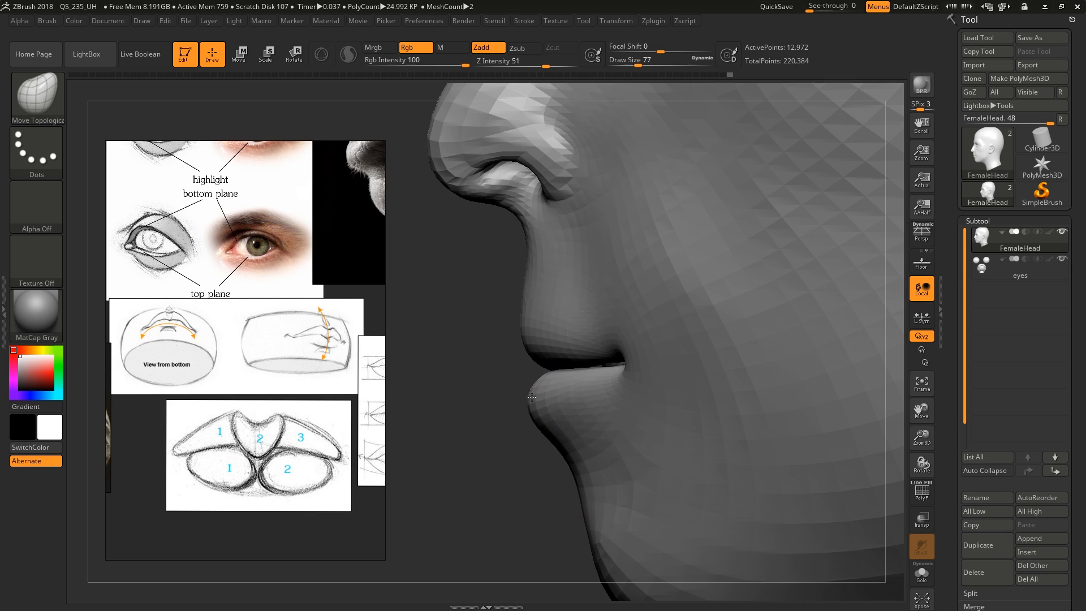
drag(529, 333, 539, 334)
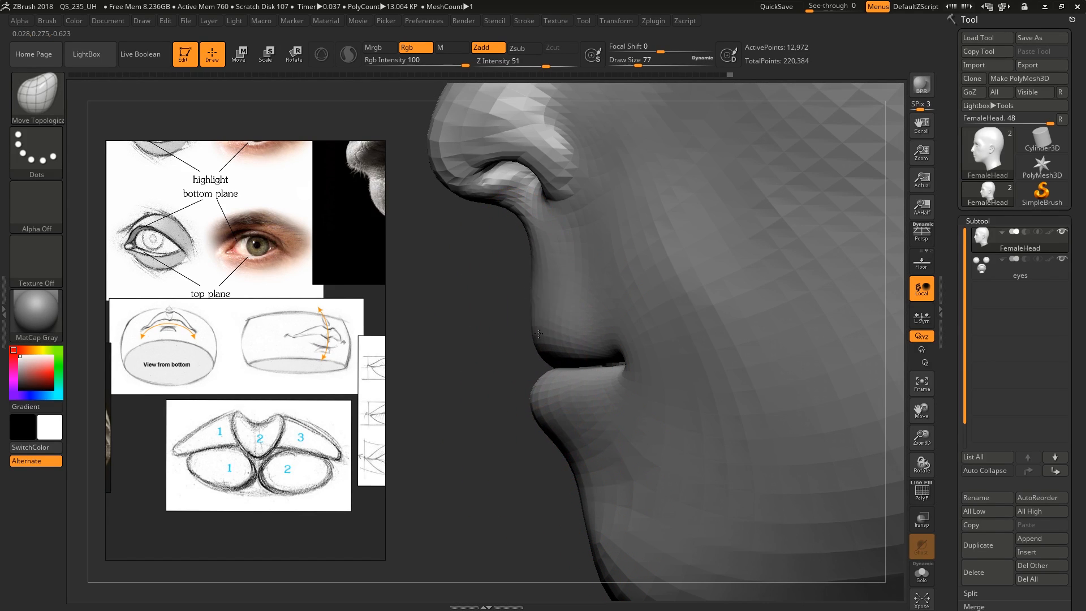
key(w)
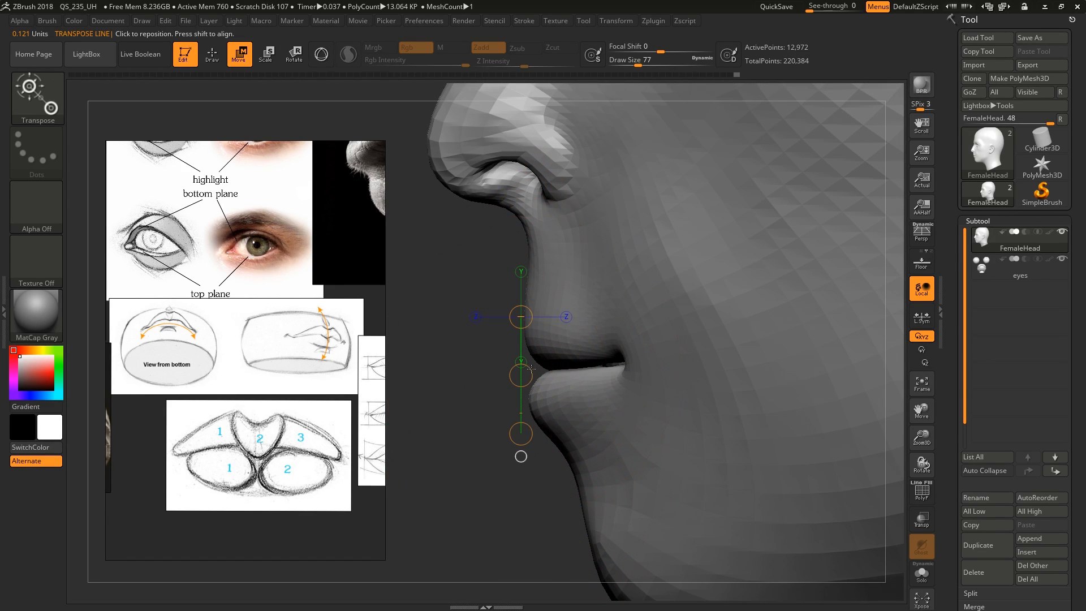
key(ctrl+z)
key(ctrl+z)
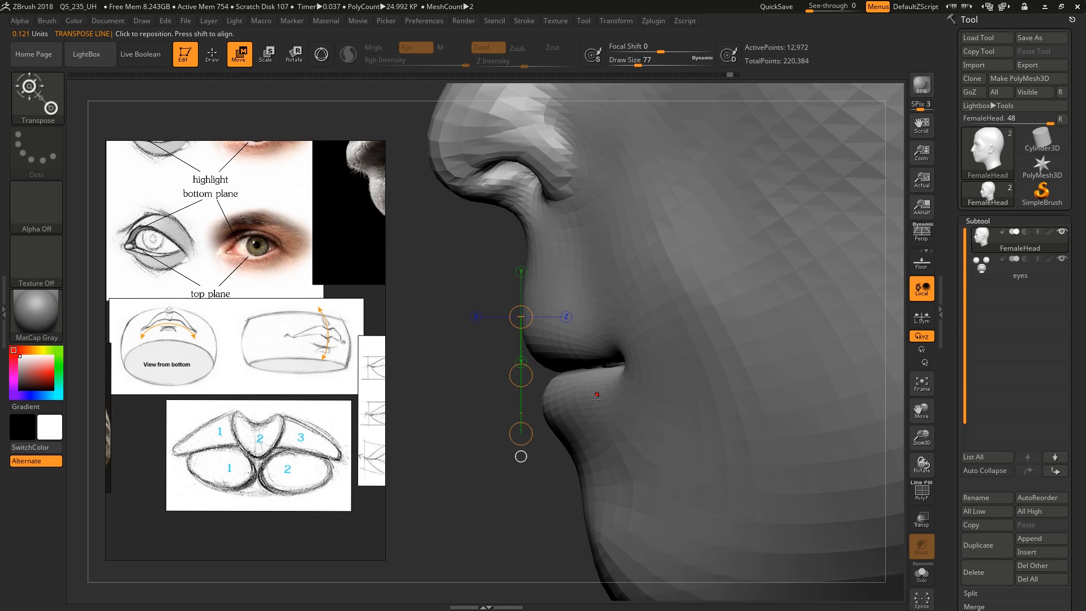
Check the lips against a chin-to-nose-tip transpose line and adjust the nose and mouth profile with Move Topological at draw size 80
ctrl+right_drag(603, 404, 601, 373)
drag(623, 540, 548, 394)
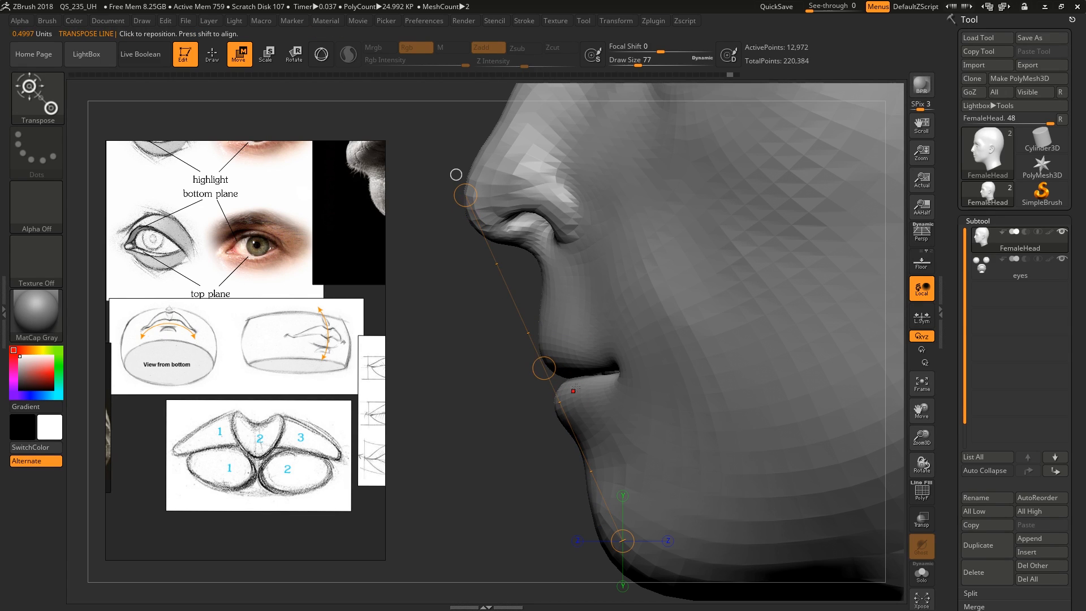
key(q)
mouse_move(583, 366)
ctrl+right_down()
mouse_move(579, 391)
mouse_move(558, 399)
mouse_move(670, 401)
mouse_move(667, 420)
ctrl+right_up()
drag(650, 419, 652, 409)
right_drag(651, 408, 560, 363)
ctrl+right_drag(564, 317, 564, 281)
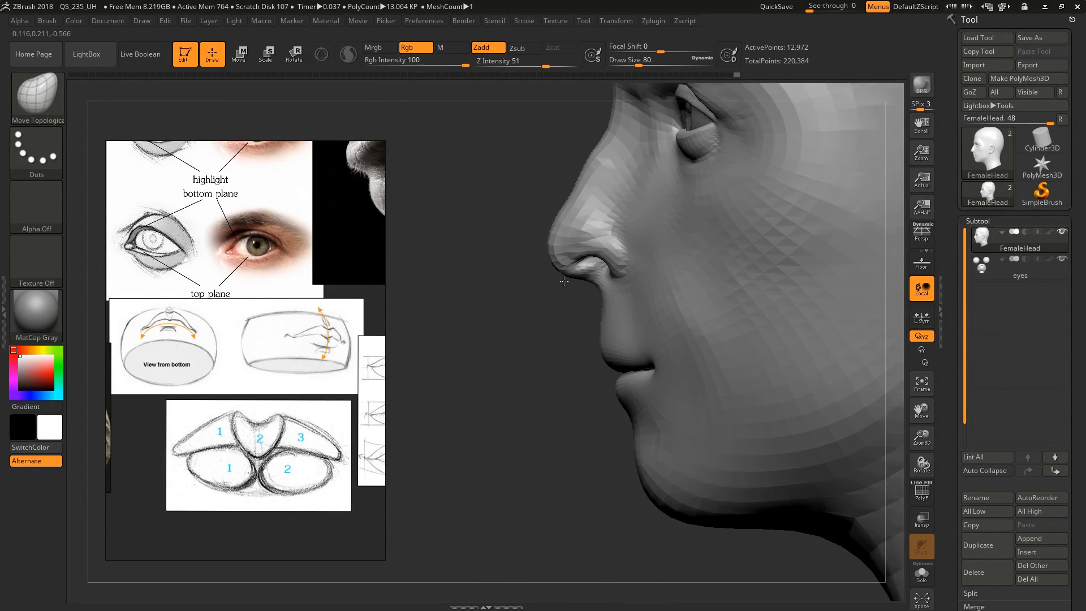
Adjust the front of the eyelids beside the nose bridge in side view with Move Topological at draw size 80
alt+right_drag(672, 208, 582, 362)
ctrl+right_drag(572, 307, 595, 291)
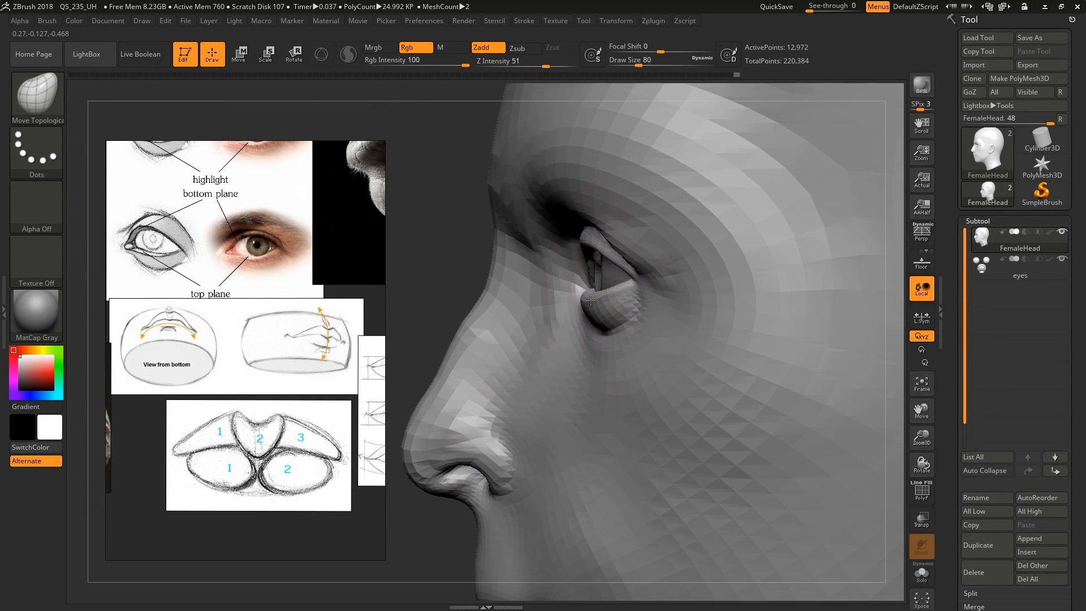
drag(595, 301, 594, 296)
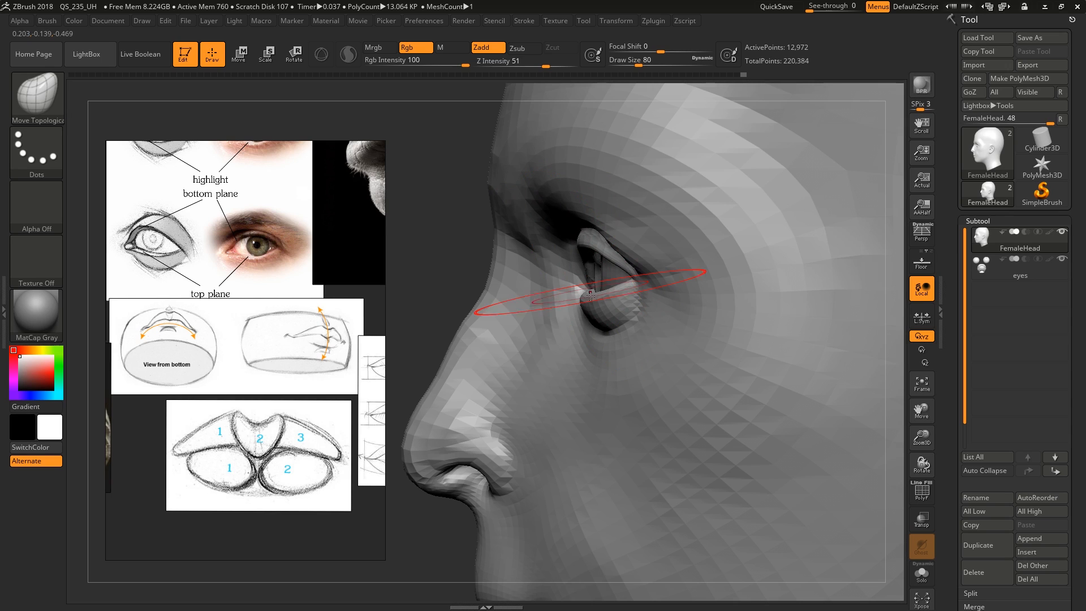
mouse_move(597, 294)
right_down()
mouse_move(588, 288)
mouse_move(606, 232)
mouse_move(601, 260)
right_up()
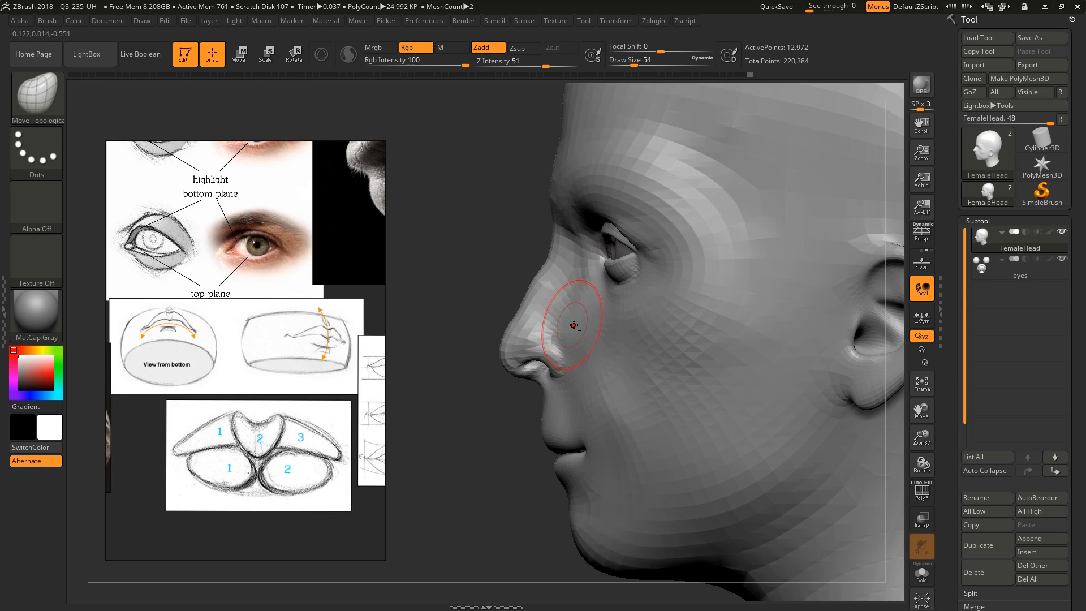
mouse_move(577, 320)
alt+right_down()
mouse_move(581, 349)
mouse_move(618, 276)
alt+right_up()
Adjust the mouth corners from below to follow the mouth-curvature reference, using Move Topological at draw size 54
mouse_move(336, 292)
middle_down()
mouse_move(321, 344)
mouse_move(348, 272)
middle_up()
middle_drag(320, 351, 371, 328)
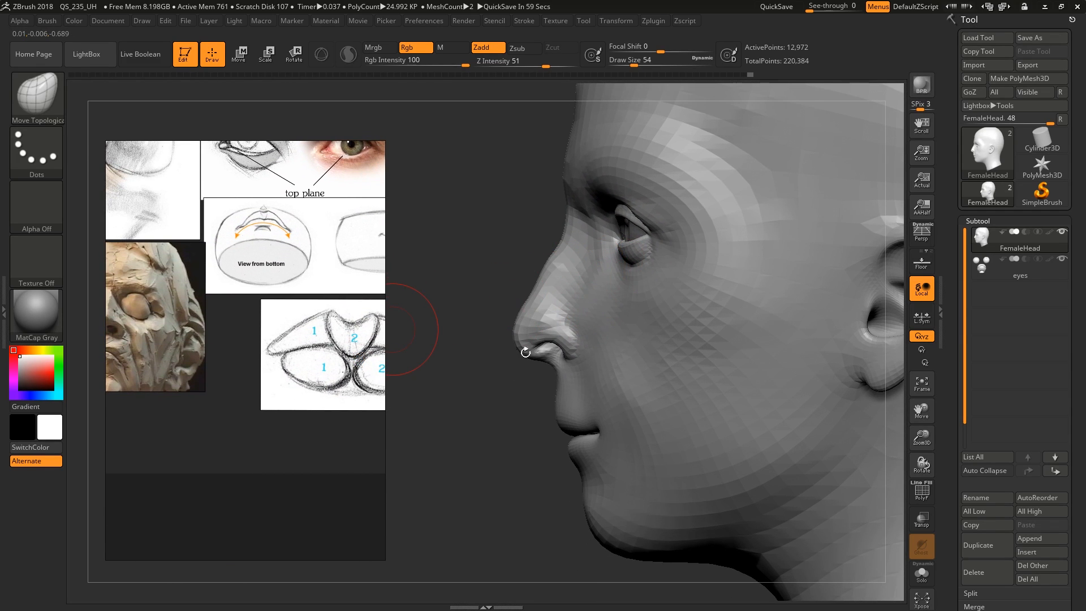
alt+right_drag(597, 421, 608, 362)
right_drag(607, 363, 676, 330)
middle_drag(343, 340, 283, 367)
right_drag(650, 418, 658, 345)
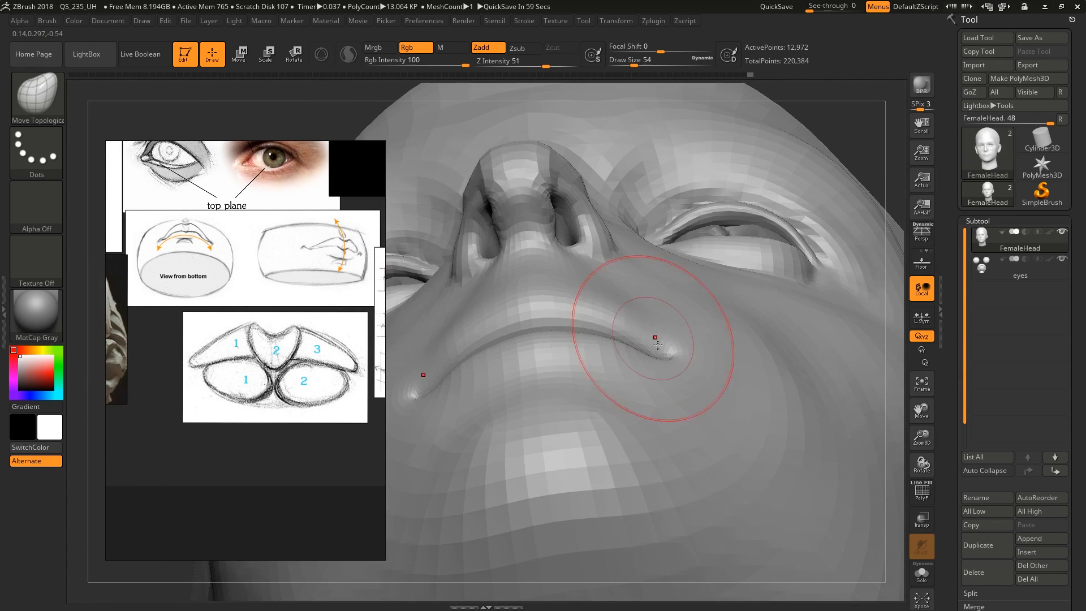
drag(684, 361, 681, 358)
mouse_move(677, 352)
right_down()
mouse_move(676, 406)
mouse_move(659, 412)
right_up()
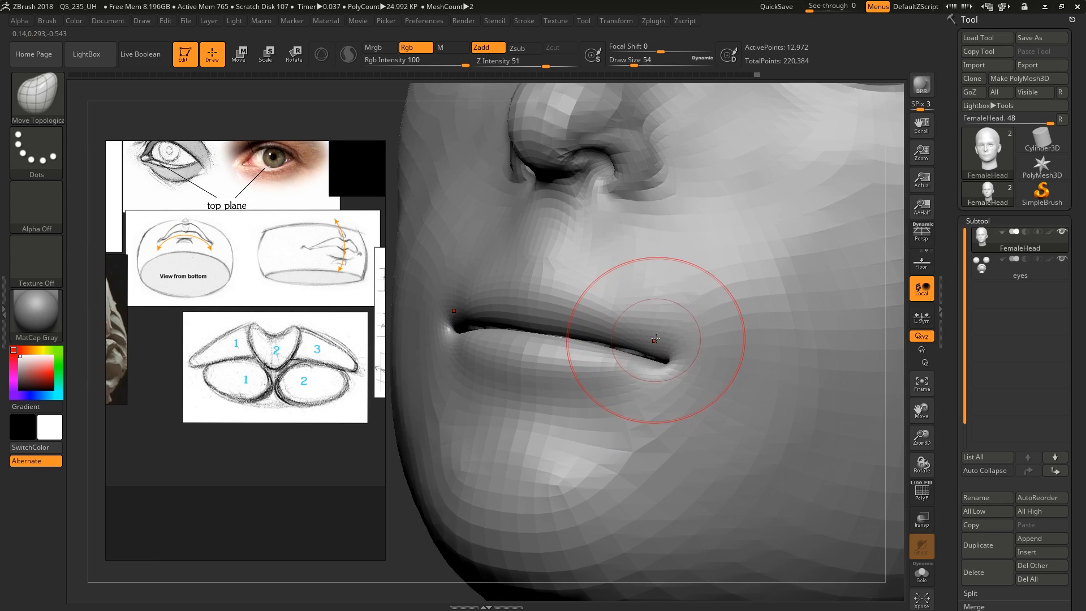
Refine the mouth corners and lip line from the front and from above with Move Topological at draw sizes 54 and 62
right_drag(621, 332, 562, 351)
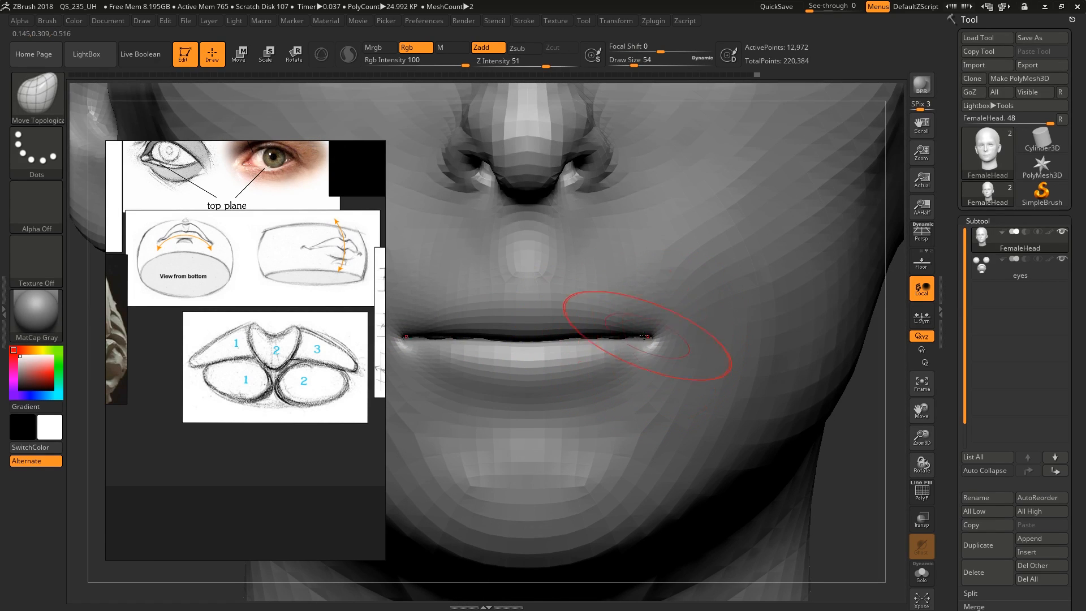
drag(635, 347, 636, 344)
right_drag(636, 334, 639, 355)
key(])
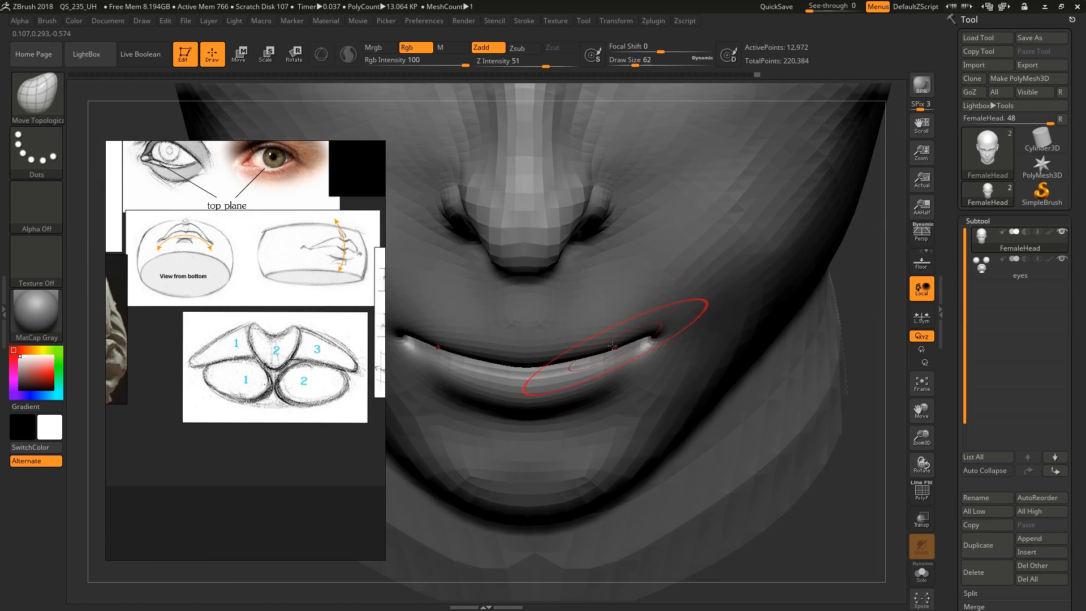
drag(617, 344, 618, 348)
mouse_move(639, 343)
right_down()
mouse_move(605, 310)
mouse_move(558, 368)
mouse_move(625, 401)
right_up()
Refine the philtrum and the upper and lower lip profile in side view with Move Topological at draw sizes 51 and 31
key(bracketleft)
key(bracketleft)
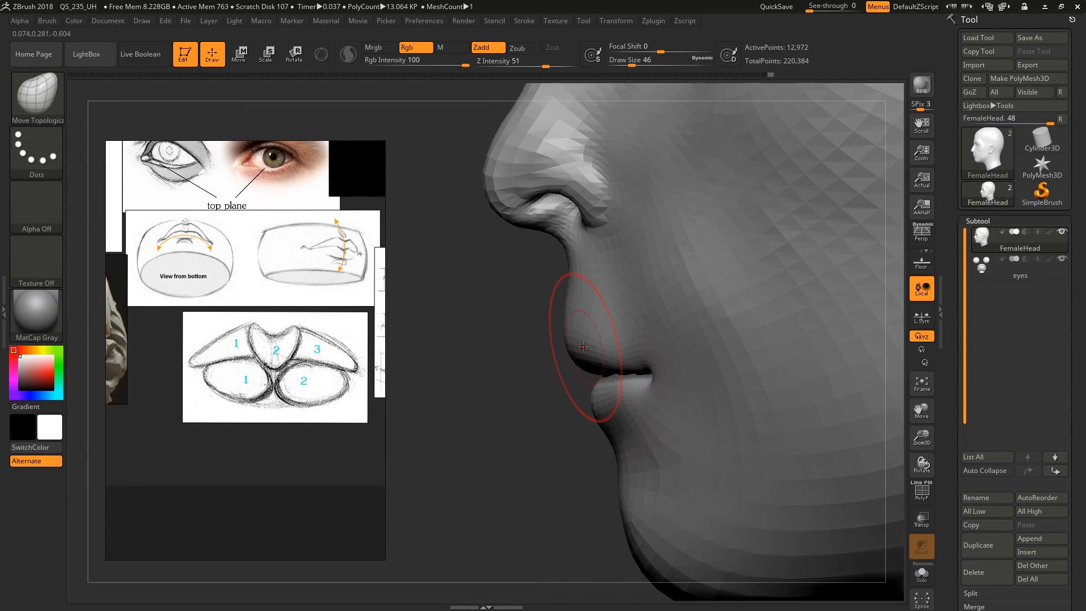
key(bracketright)
key(bracketright)
key(bracketleft)
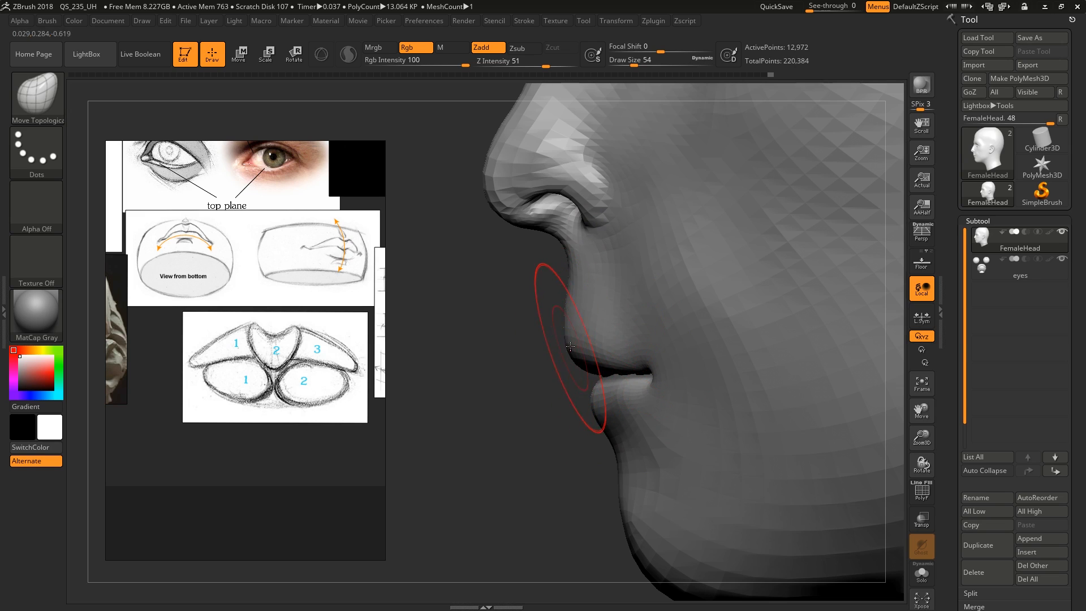
key(bracketleft)
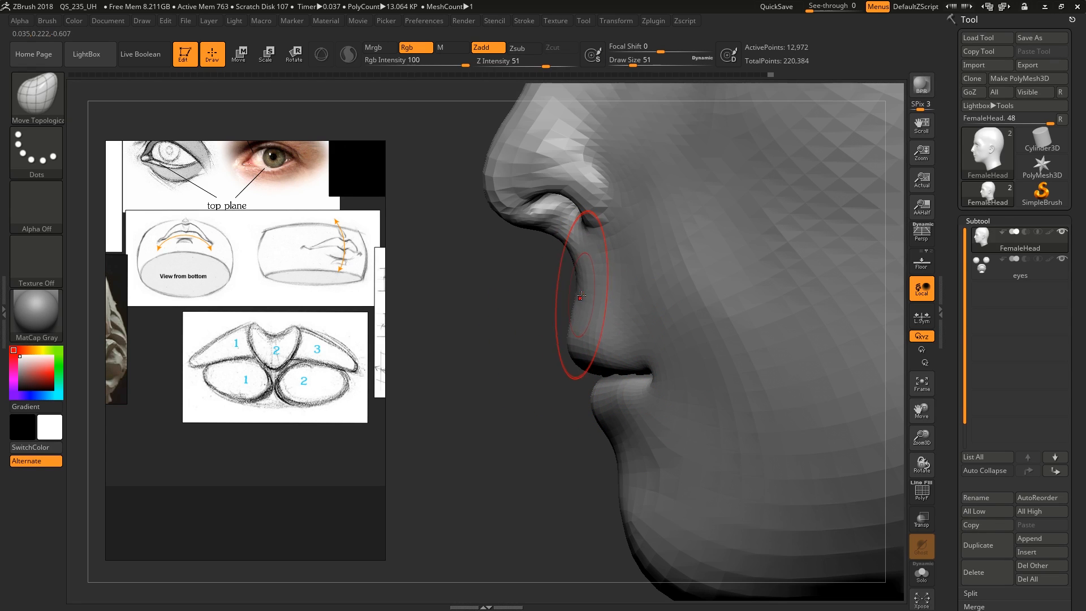
key(s)
drag(582, 312, 577, 311)
right_drag(577, 340, 595, 387)
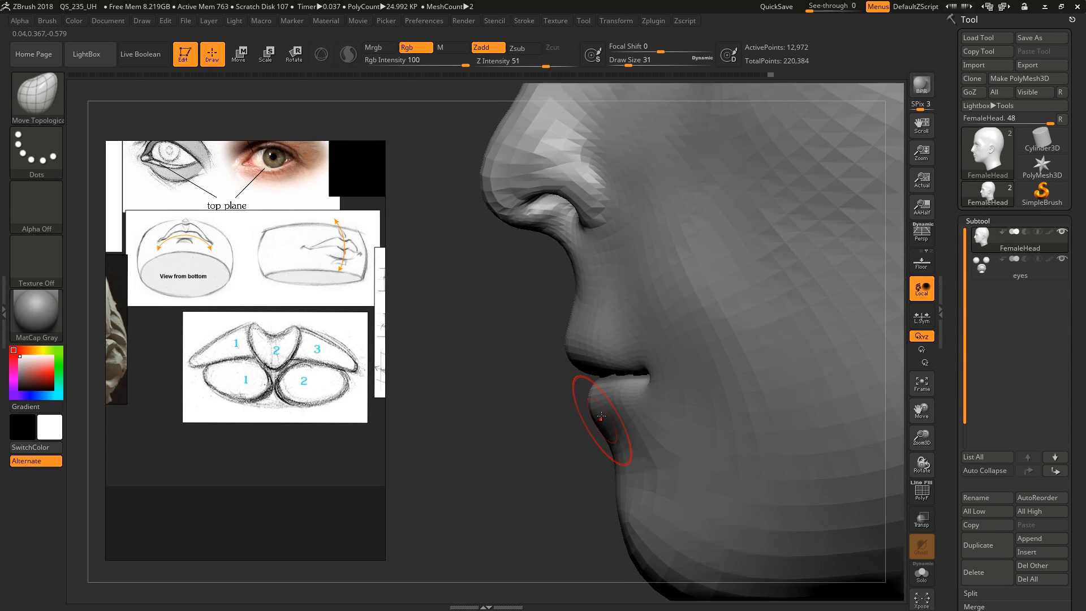
mouse_move(601, 417)
mouse_down()
mouse_move(583, 360)
mouse_move(579, 371)
mouse_up()
Try pulling the upper lip far forward with Move Topological at draw size 56, and undo it
key(s)
drag(579, 369, 562, 374)
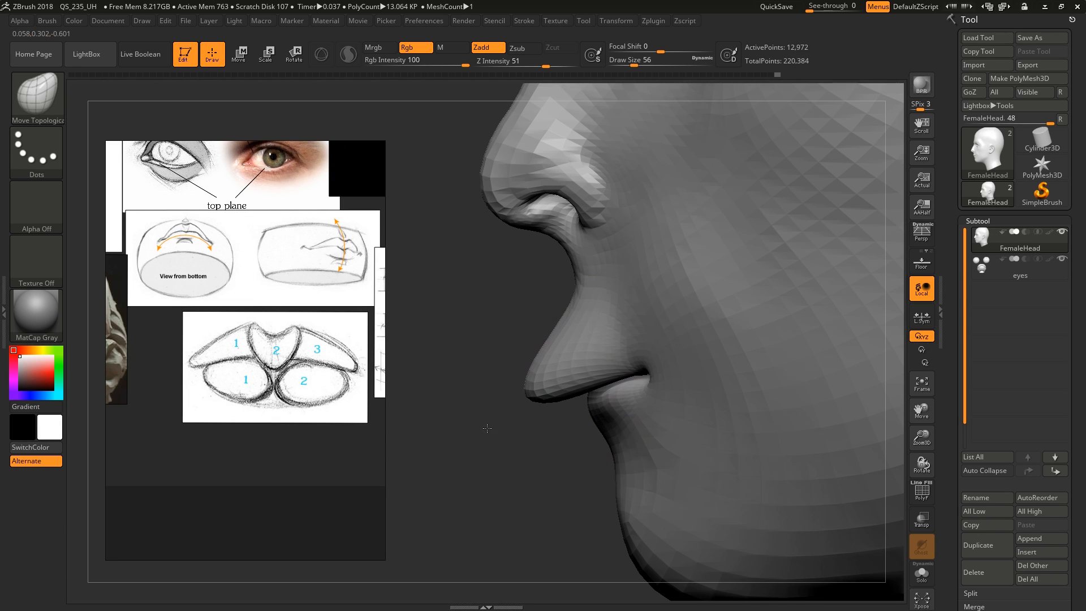
key(ctrl+z)
Soften the philtrum profile at draw size 41 and adjust the line between the lips at draw size 33 with Move Topological
key(s)
drag(573, 337, 569, 336)
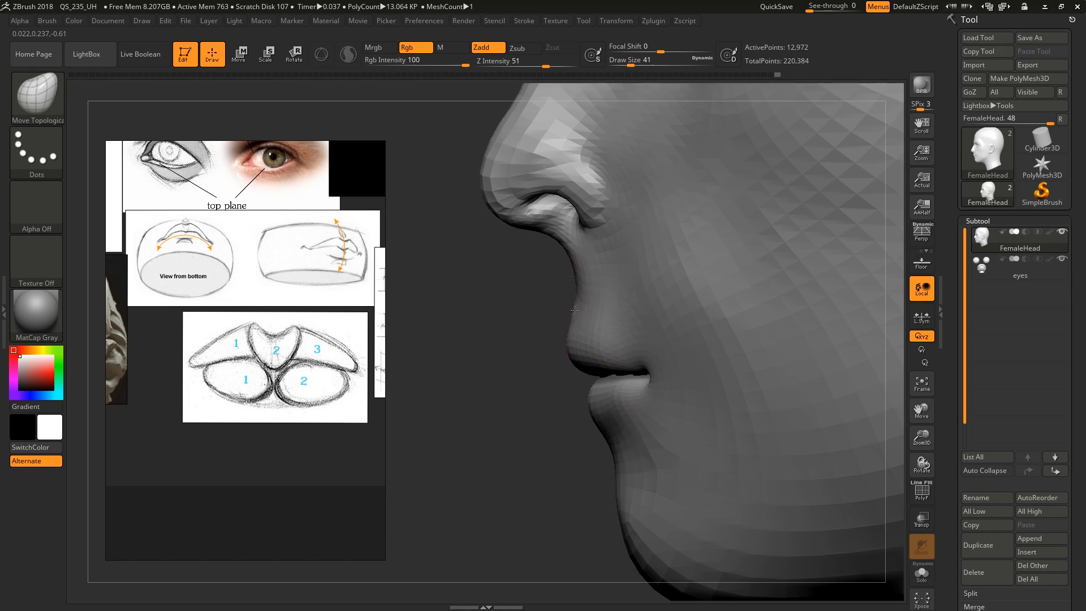
mouse_move(576, 313)
right_down()
mouse_move(583, 300)
mouse_move(568, 331)
mouse_move(538, 332)
mouse_move(562, 359)
mouse_move(547, 363)
mouse_move(562, 341)
mouse_move(600, 404)
mouse_move(679, 391)
mouse_move(626, 432)
mouse_move(619, 351)
mouse_move(690, 361)
mouse_move(650, 390)
mouse_move(609, 313)
mouse_move(537, 340)
mouse_move(571, 309)
right_up()
key([)
right_drag(633, 351, 680, 370)
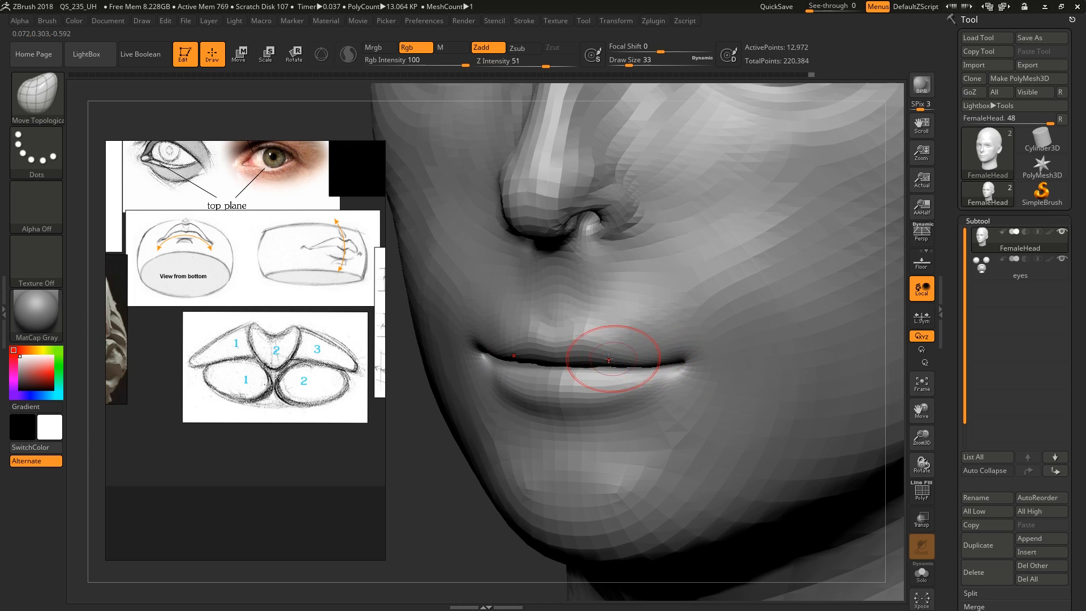
mouse_move(578, 363)
right_down()
mouse_move(587, 373)
mouse_move(643, 352)
mouse_move(617, 365)
mouse_move(684, 359)
right_up()
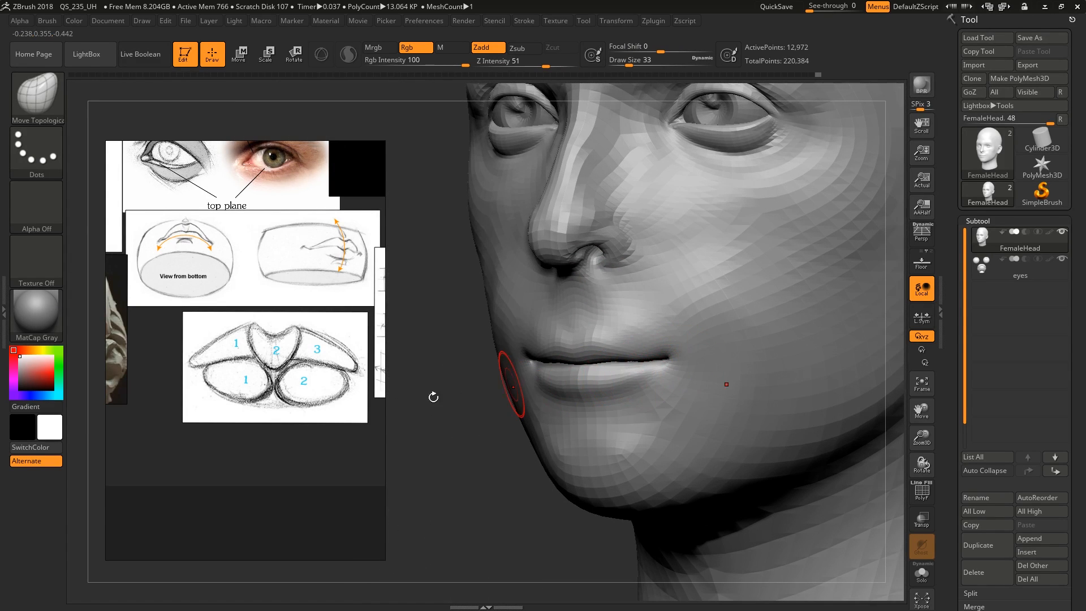
Examine the reference diagram that divides the upper lip into three forms and the lower lip into two
middle_drag(286, 394, 285, 412)
scroll(295, 399, down, 6)
scroll(295, 400, up, 4)
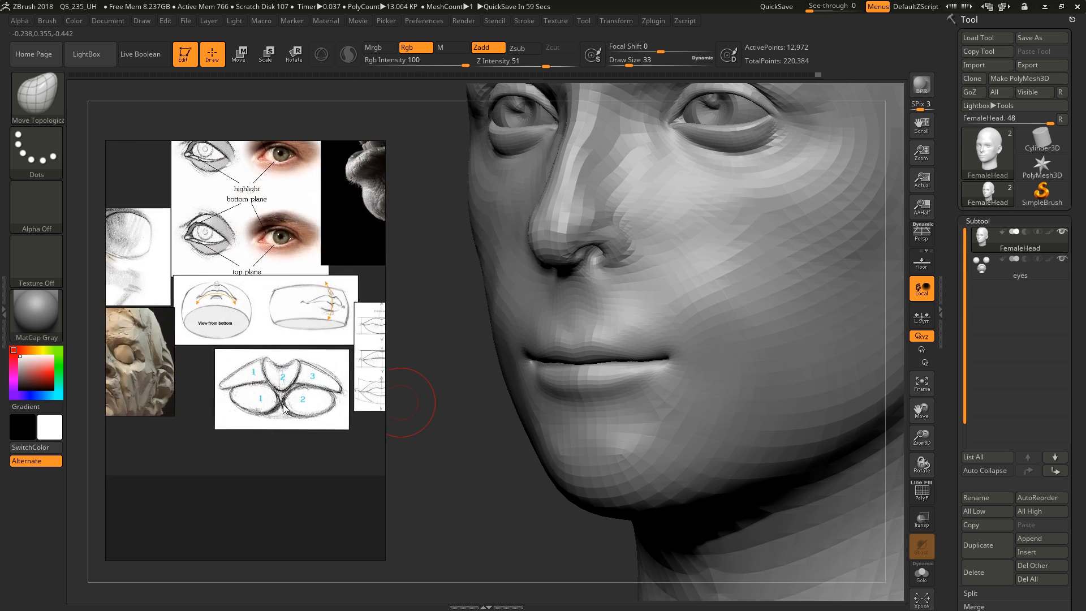
scroll(283, 409, up, 4)
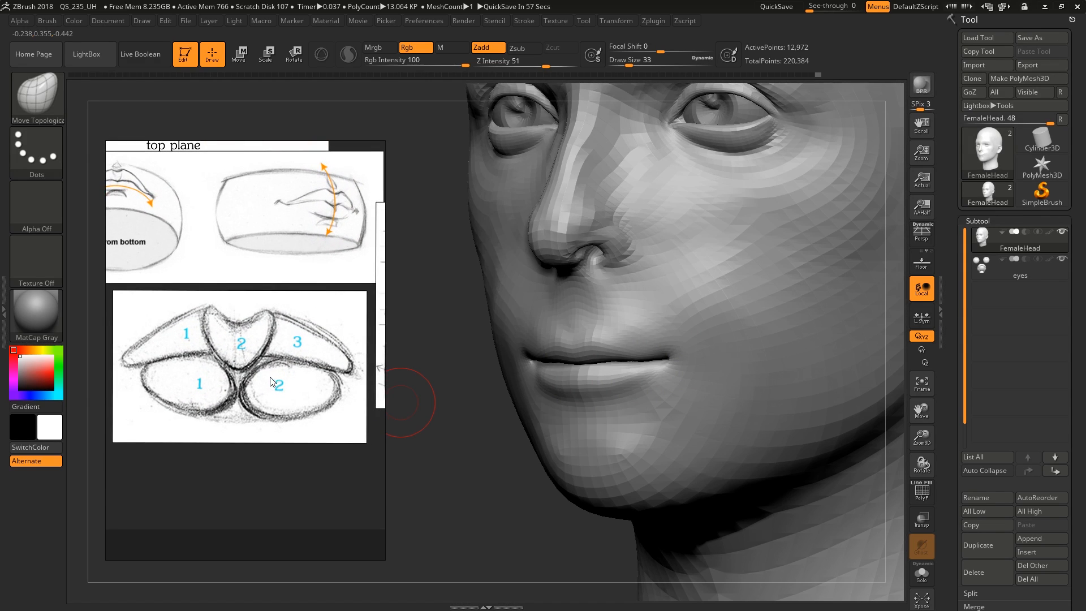
right_drag(269, 378, 284, 379)
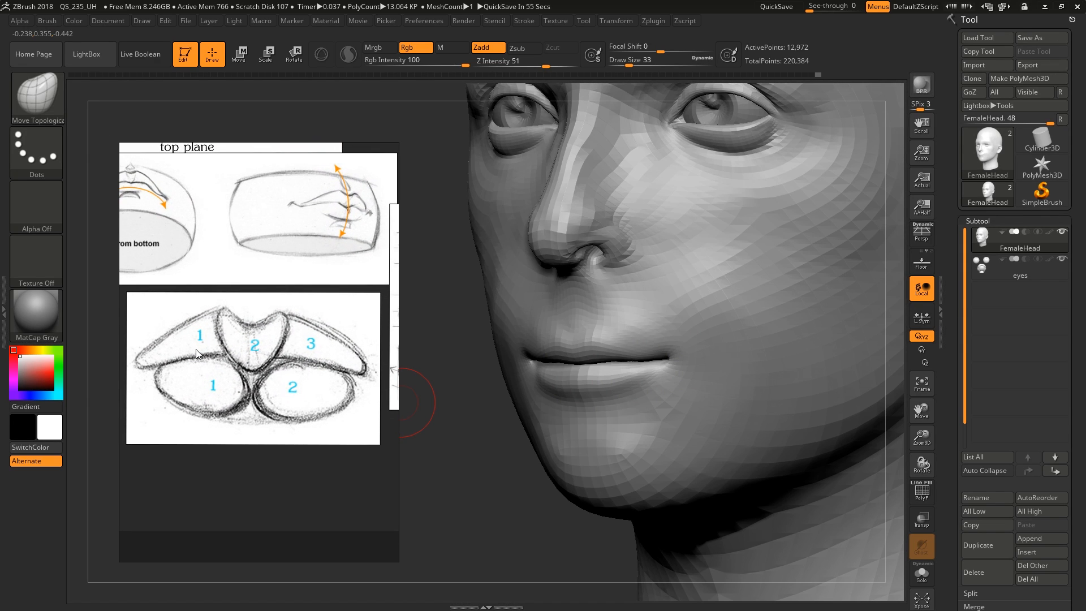
middle_drag(189, 347, 231, 338)
middle_drag(244, 380, 210, 397)
mouse_move(549, 347)
right_down()
mouse_move(588, 353)
mouse_move(557, 402)
right_up()
Switch to the ClayBuildup brush at draw size 17 and check the polyframe around the lips
key(b)
key(c)
key(b)
key(s)
drag(534, 351, 528, 352)
right_drag(538, 361, 512, 345)
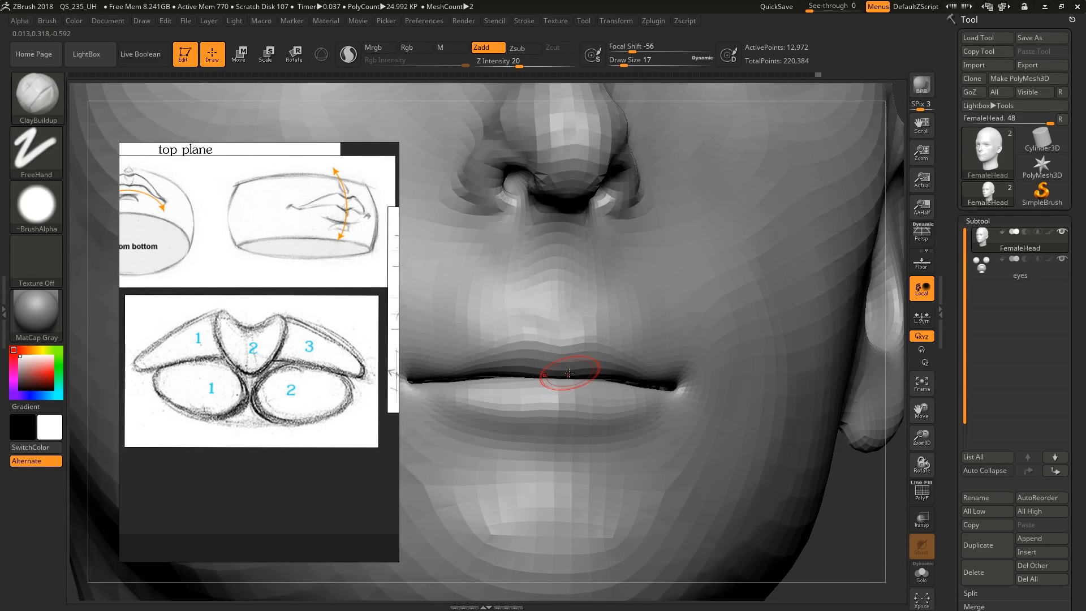
mouse_move(568, 375)
right_down()
mouse_move(559, 381)
mouse_move(569, 373)
mouse_move(569, 384)
right_up()
key(shift+f)
key(shift+f)
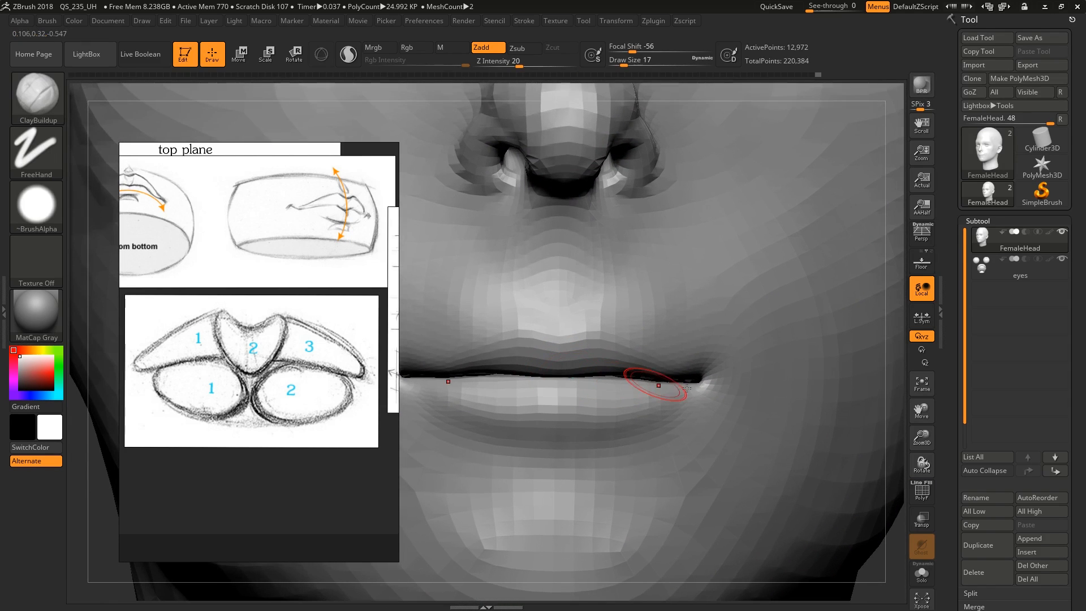
Mask the mesh from the mouth corner with a transpose line and turn the masked area into a polygroup split at the lips
key(w)
mouse_move(744, 374)
ctrl+mouse_down()
mouse_move(747, 394)
mouse_move(724, 380)
mouse_move(736, 368)
mouse_move(740, 314)
mouse_move(704, 294)
mouse_move(730, 298)
ctrl+mouse_up()
key(ctrl+w)
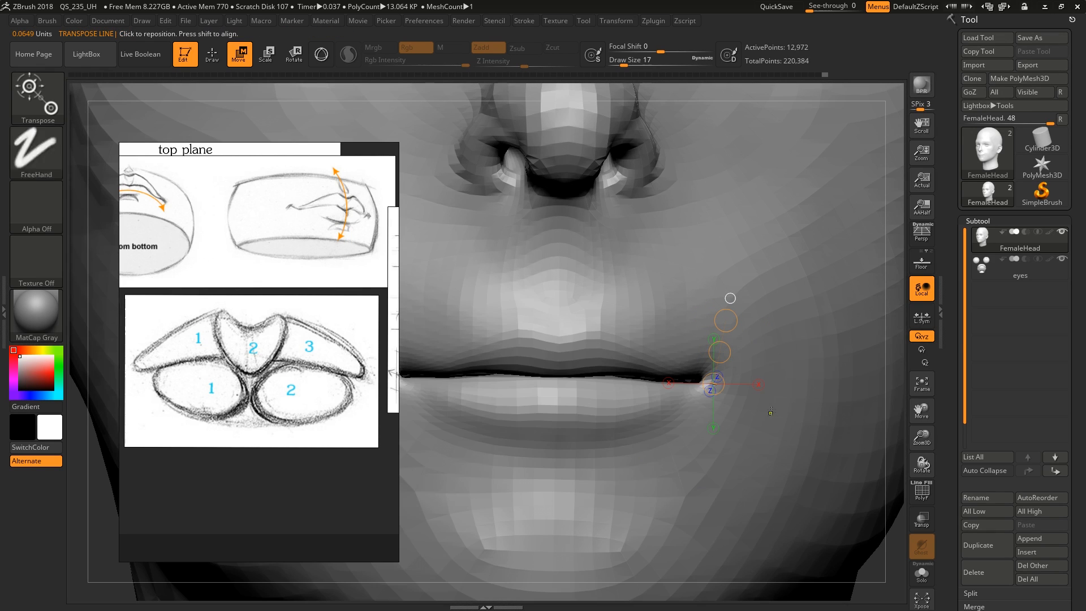
key(q)
key(shift+f)
Isolate the lower face polygroup of the head in Solo mode and raise its subdivision level for sculpting
ctrl+shift+click(635, 401)
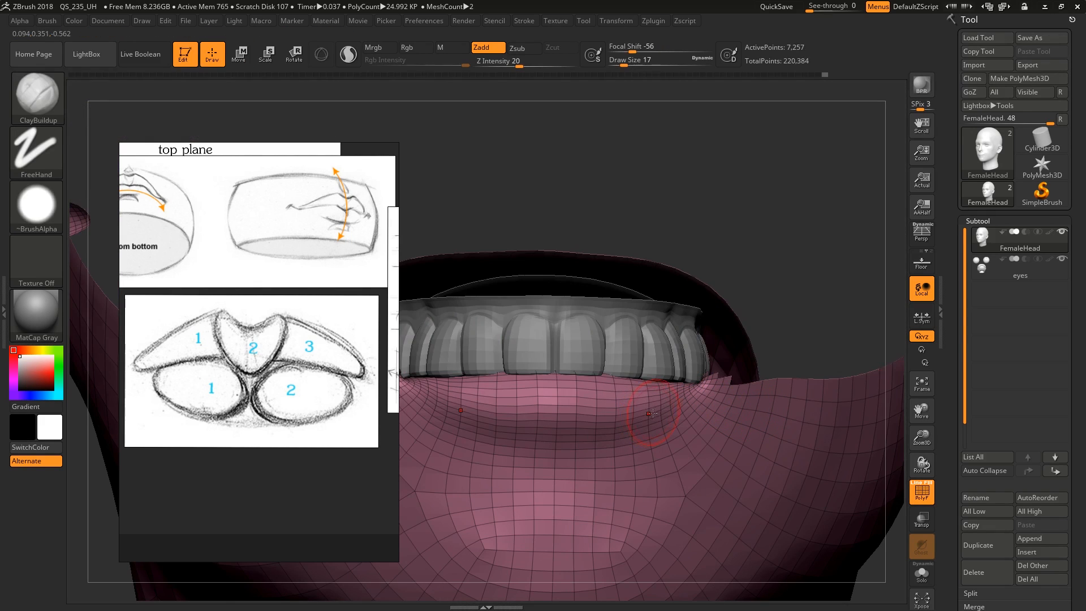
mouse_move(651, 418)
right_down()
mouse_move(605, 399)
mouse_move(653, 392)
mouse_move(637, 402)
mouse_move(738, 424)
right_up()
key(alt+s)
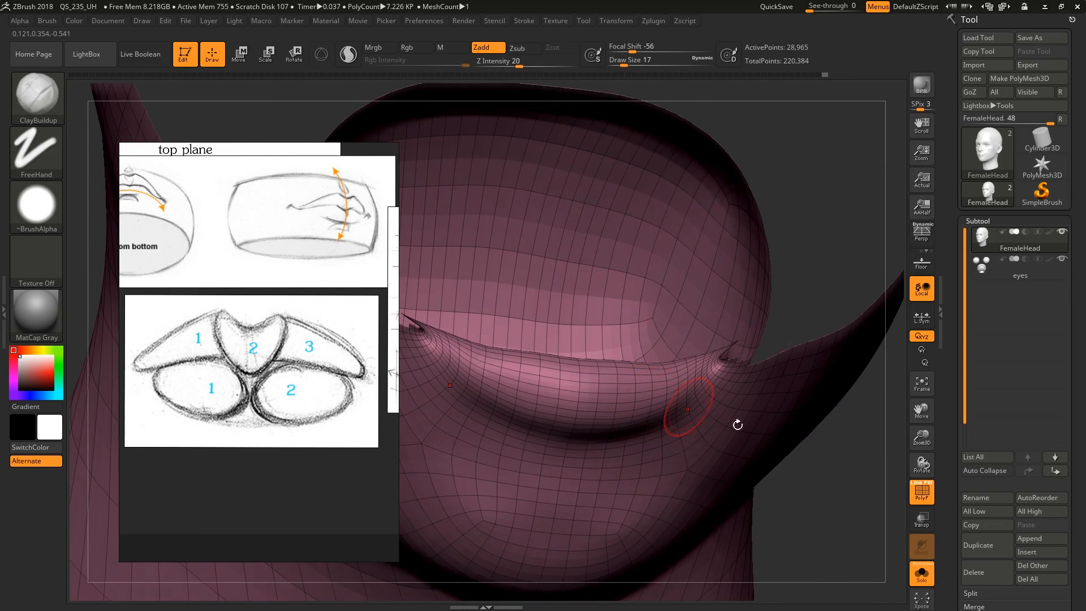
right_drag(662, 402, 583, 377)
key(shift+f)
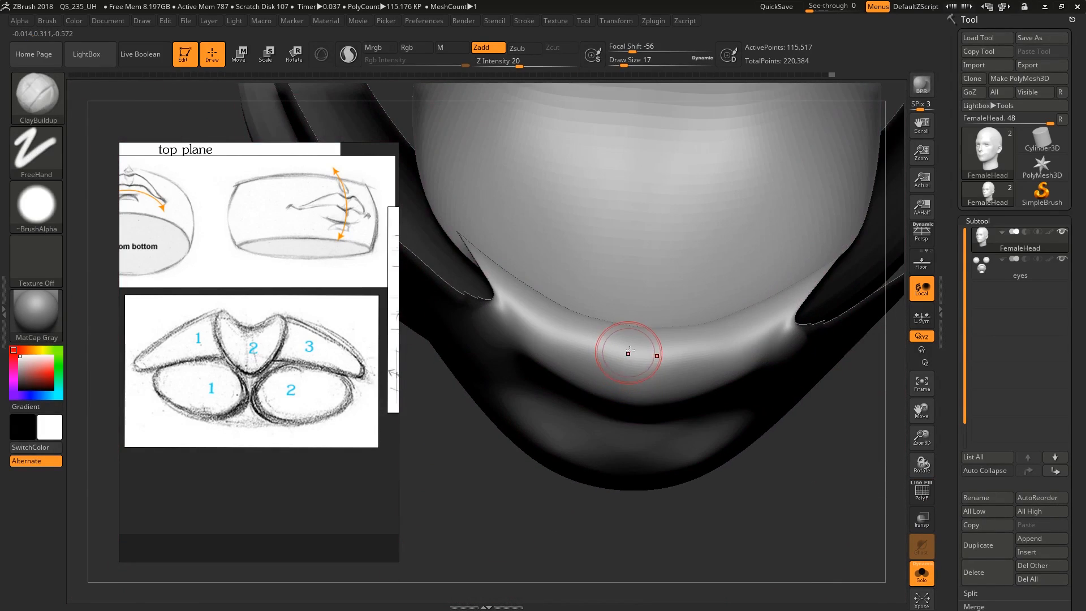
Build up the two oval forms of the lower lip with ClayBuildup at draw size 17 and smooth them
drag(586, 342, 553, 320)
mouse_move(553, 320)
right_down()
mouse_move(619, 376)
mouse_move(602, 382)
mouse_move(618, 373)
right_up()
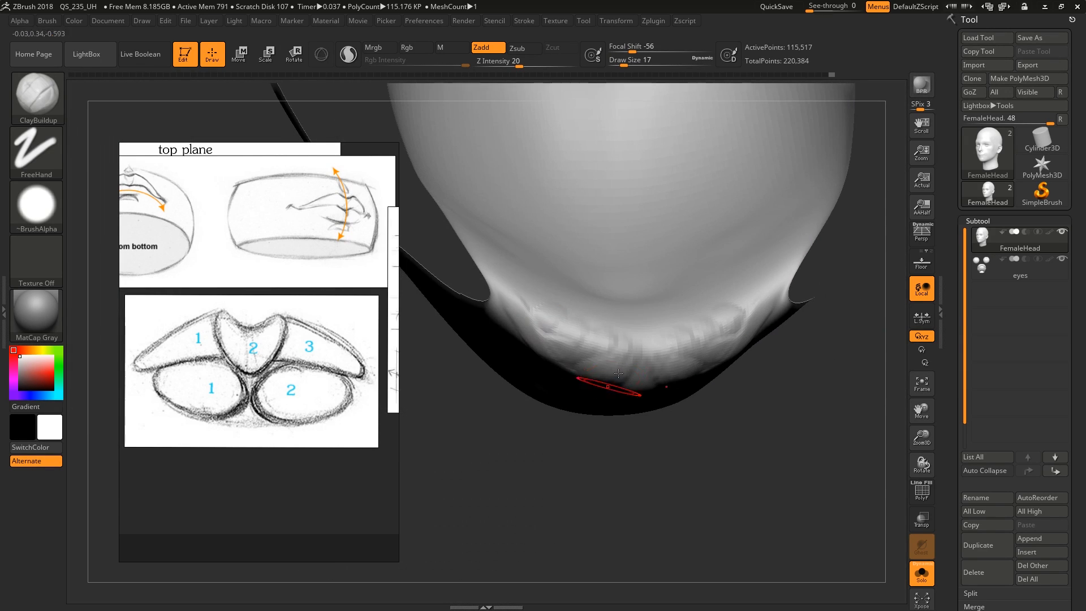
drag(555, 315, 523, 320)
key(bracketright)
right_drag(557, 325, 560, 318)
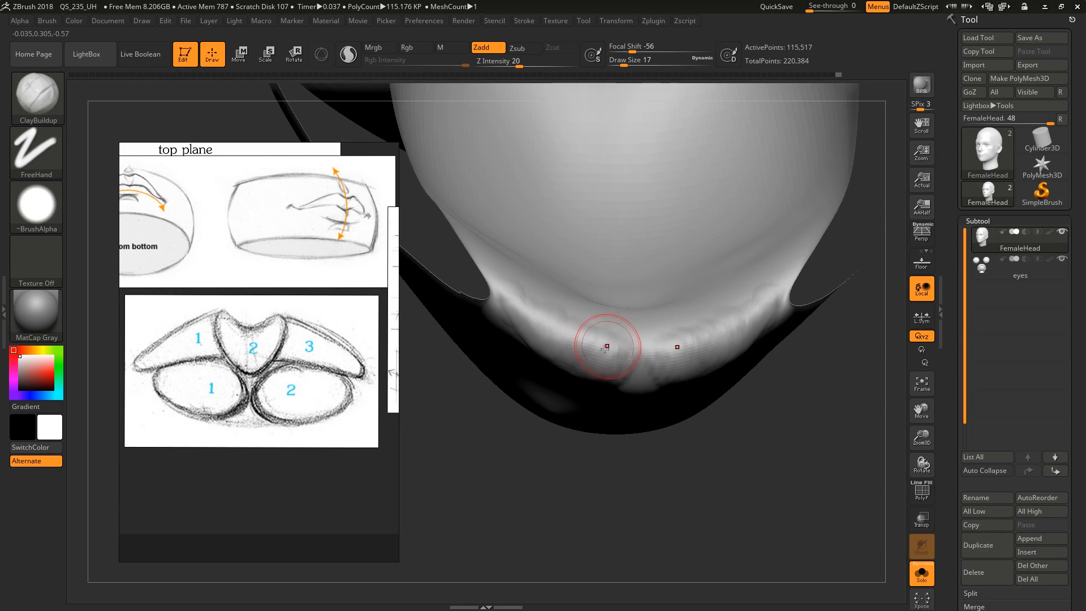
drag(611, 342, 600, 359)
mouse_move(595, 354)
right_down()
mouse_move(592, 304)
mouse_move(610, 384)
right_up()
drag(622, 386, 601, 394)
mouse_move(601, 395)
right_down()
mouse_move(629, 377)
mouse_move(599, 362)
mouse_move(608, 353)
mouse_move(568, 342)
mouse_move(590, 373)
mouse_move(612, 365)
mouse_move(610, 342)
mouse_move(674, 376)
mouse_move(758, 373)
right_up()
key(bracketleft)
key(bracketleft)
Isolate the upper face and build up the central and side forms of the upper lip with ClayBuildup at draw sizes 23 and 22
ctrl+shift+click(809, 271)
ctrl+shift+click(633, 378)
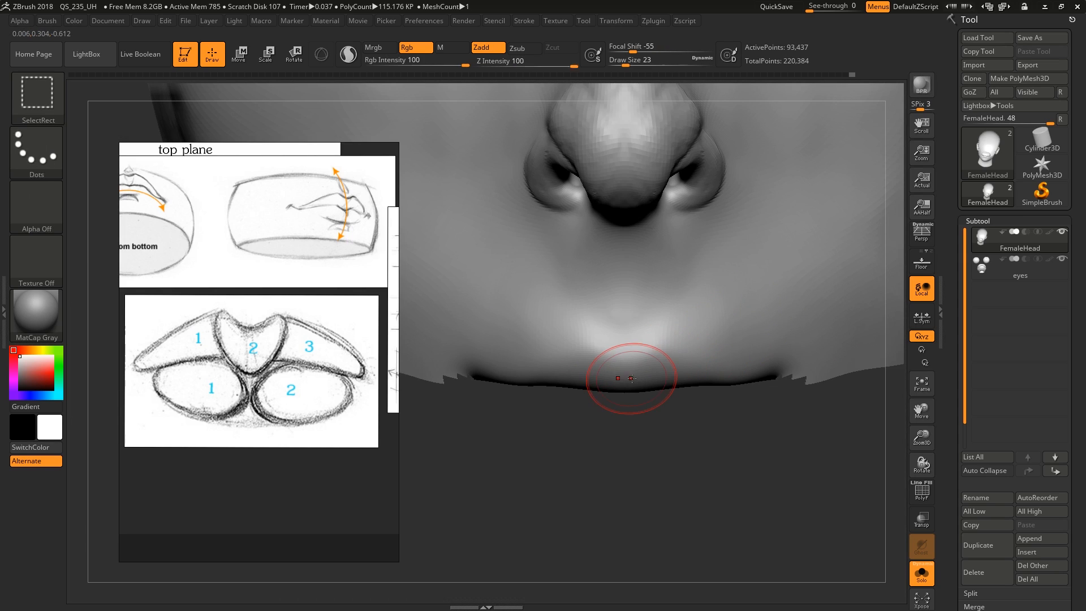
mouse_move(631, 377)
right_down()
mouse_move(636, 419)
mouse_move(552, 416)
mouse_move(564, 415)
right_up()
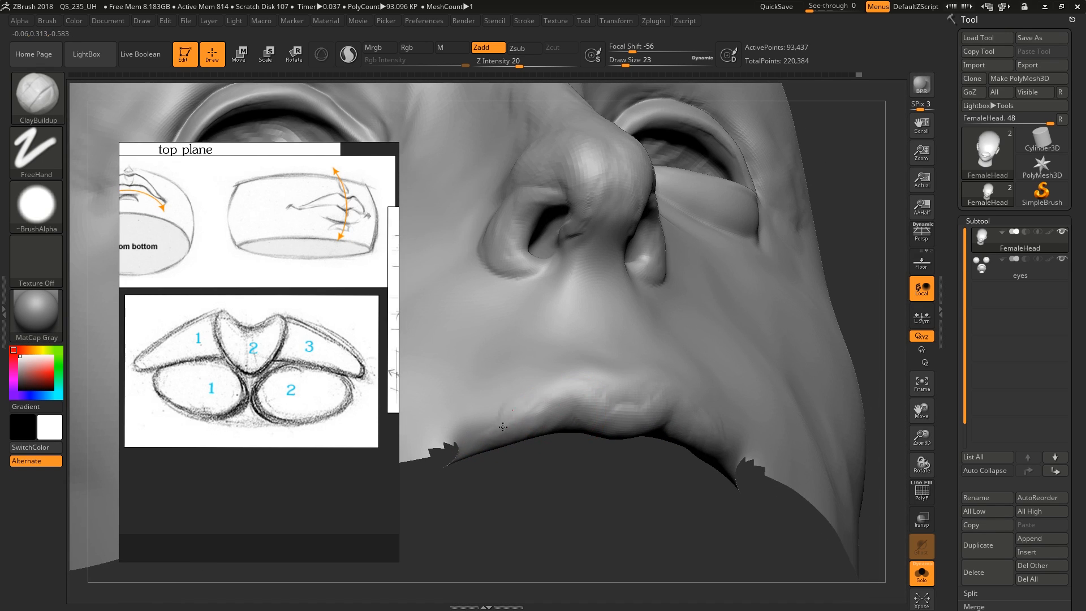
mouse_move(625, 459)
right_down()
mouse_move(611, 424)
mouse_move(621, 443)
right_up()
key(s)
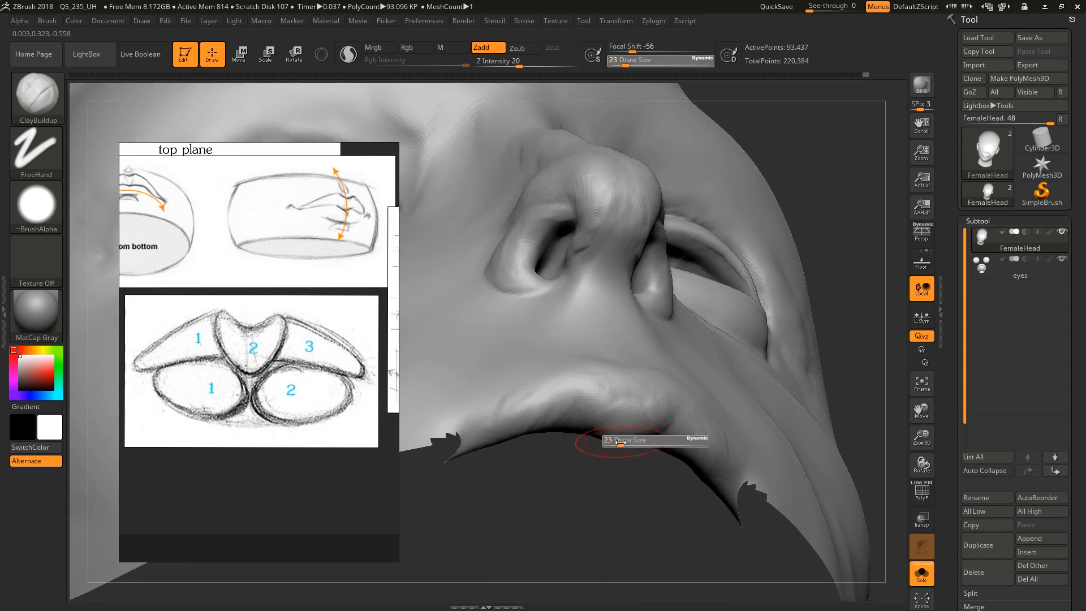
click(621, 443)
drag(622, 428, 624, 389)
mouse_move(611, 420)
right_down()
mouse_move(589, 365)
mouse_move(644, 362)
right_up()
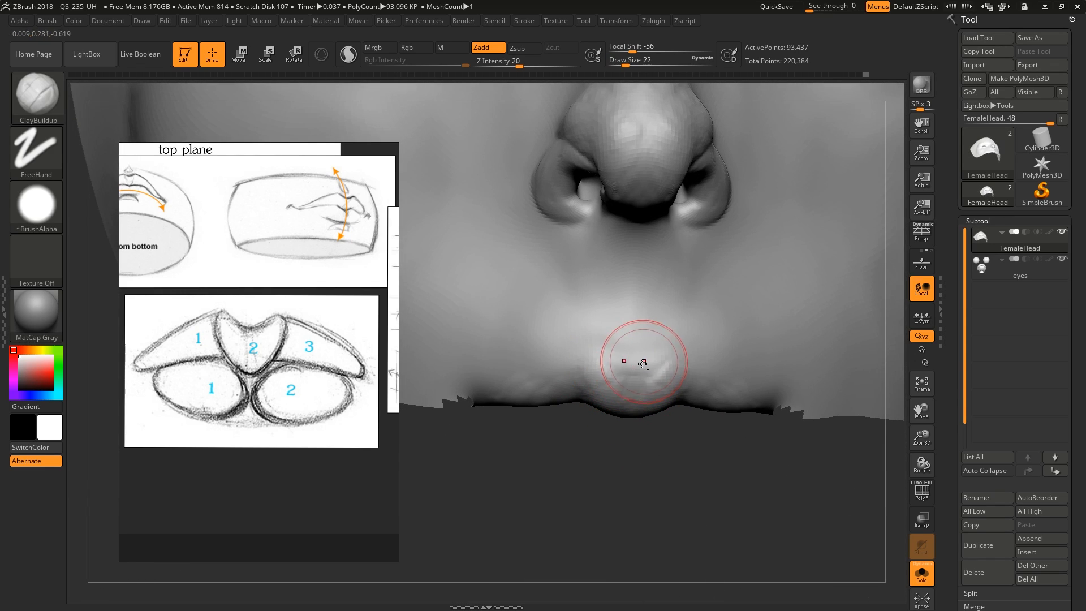
Carve the philtrum groove between the nose and upper lip with ClayBuildup, enlarging the brush to draw size 37
drag(637, 319, 633, 253)
right_drag(634, 289, 627, 309)
key(s)
drag(626, 310, 630, 311)
drag(632, 273, 627, 340)
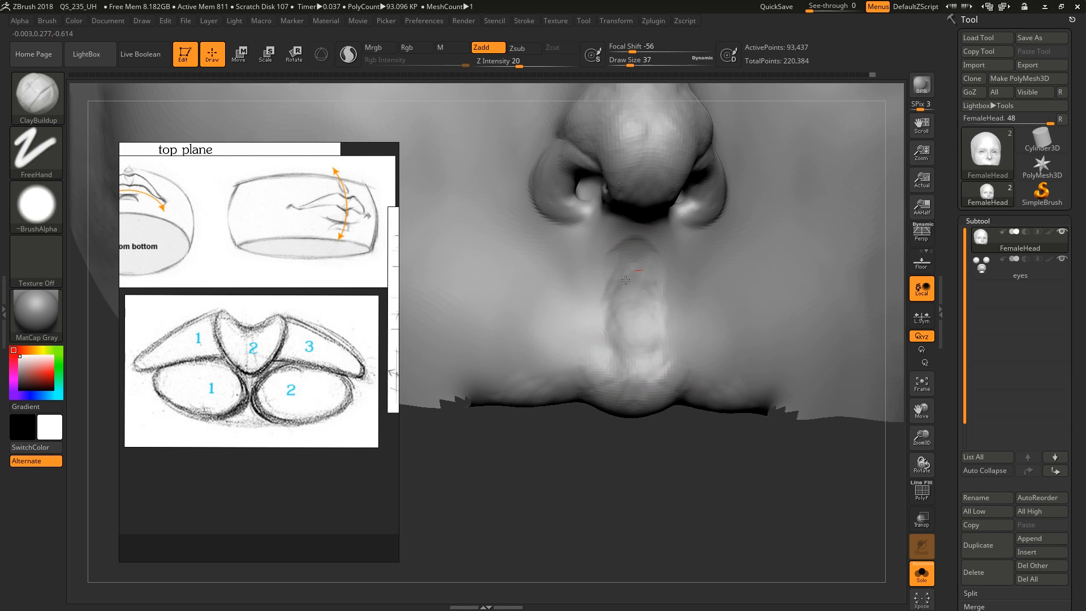
Build up the underside and side forms of the upper lip with ClayBuildup at draw size 18, and restore the hidden lower face
right_drag(629, 352, 619, 351)
key(s)
drag(619, 351, 610, 351)
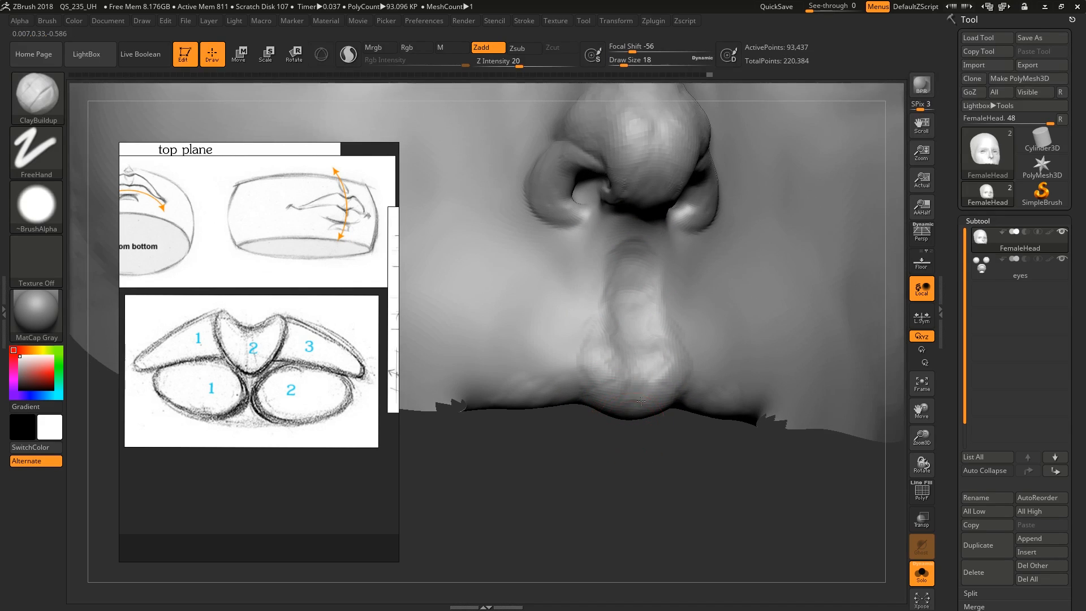
mouse_move(614, 368)
right_down()
mouse_move(610, 412)
mouse_move(598, 421)
right_up()
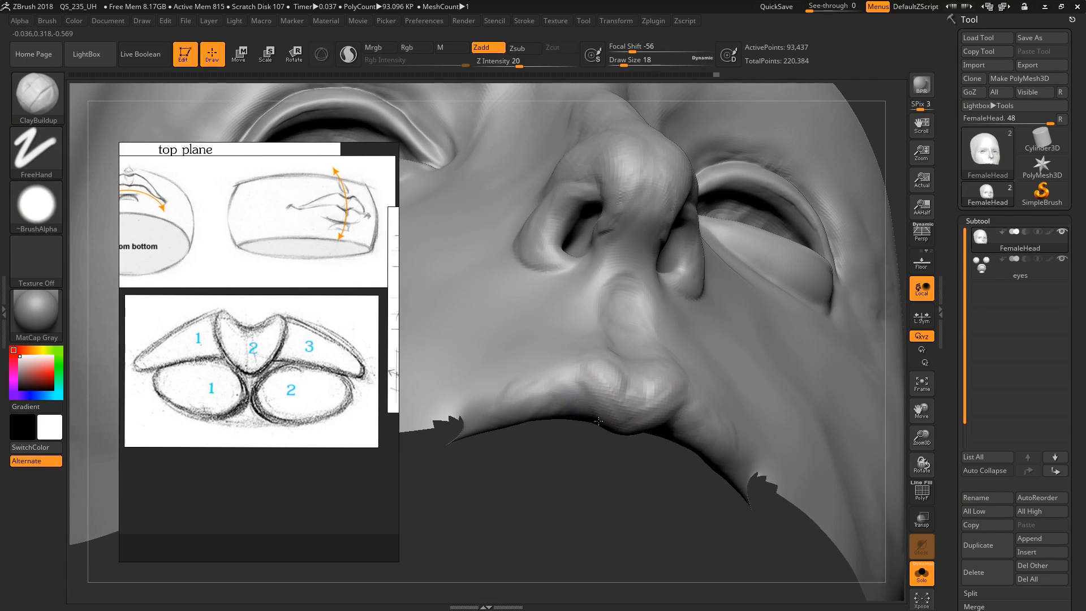
right_drag(480, 433, 574, 422)
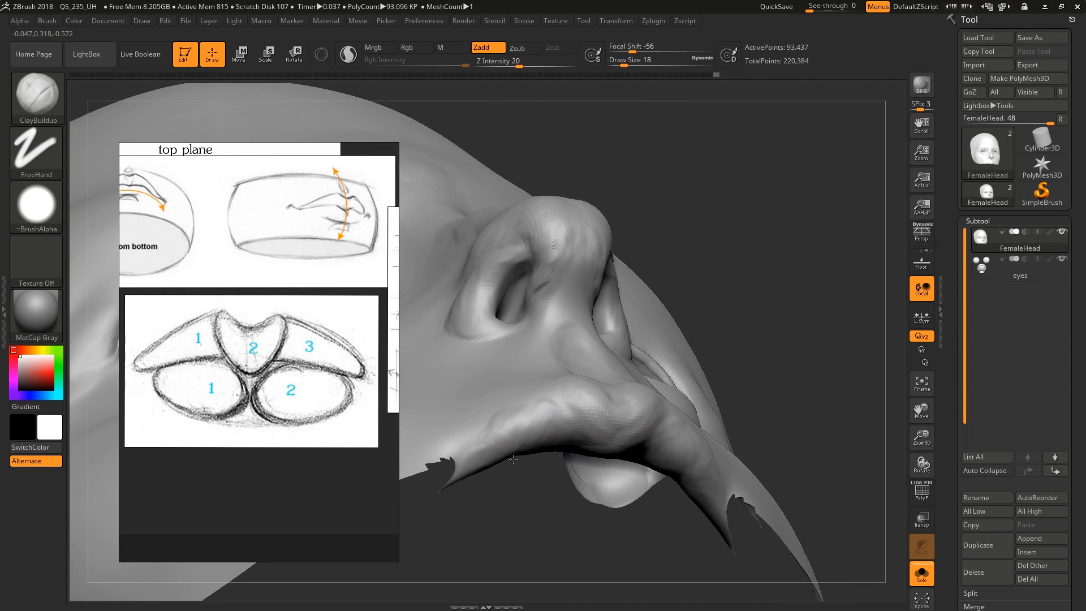
right_drag(513, 460, 656, 469)
mouse_move(660, 417)
right_down()
mouse_move(655, 436)
mouse_move(635, 431)
mouse_move(635, 481)
mouse_move(639, 403)
mouse_move(629, 398)
mouse_move(645, 404)
mouse_move(625, 401)
right_up()
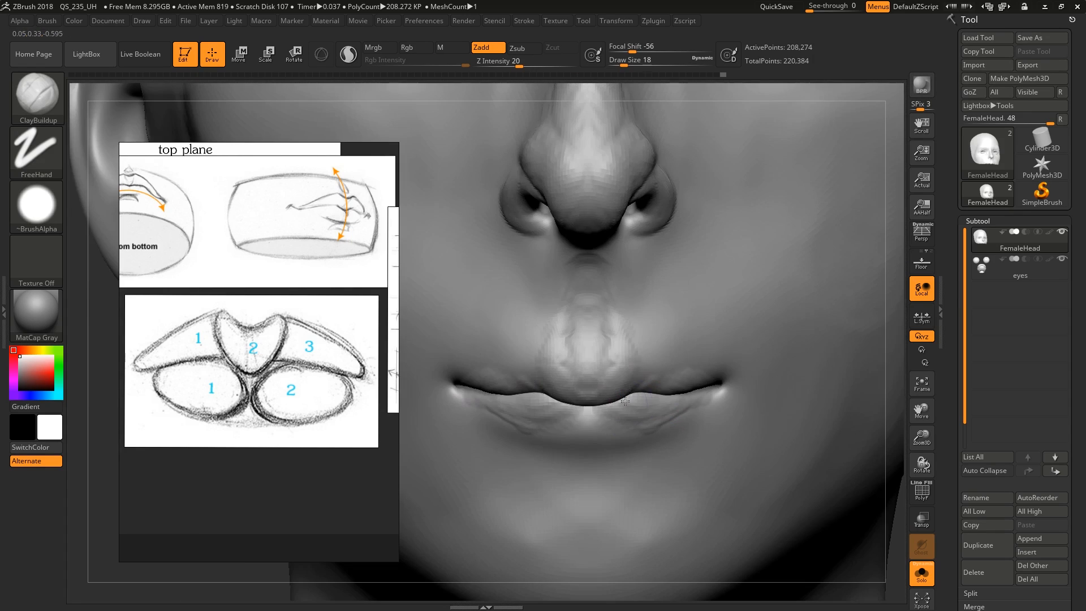
Reshape the middle of the lips with Move Topological, enlarging the brush to draw size 83
key(b)
key(m)
key(t)
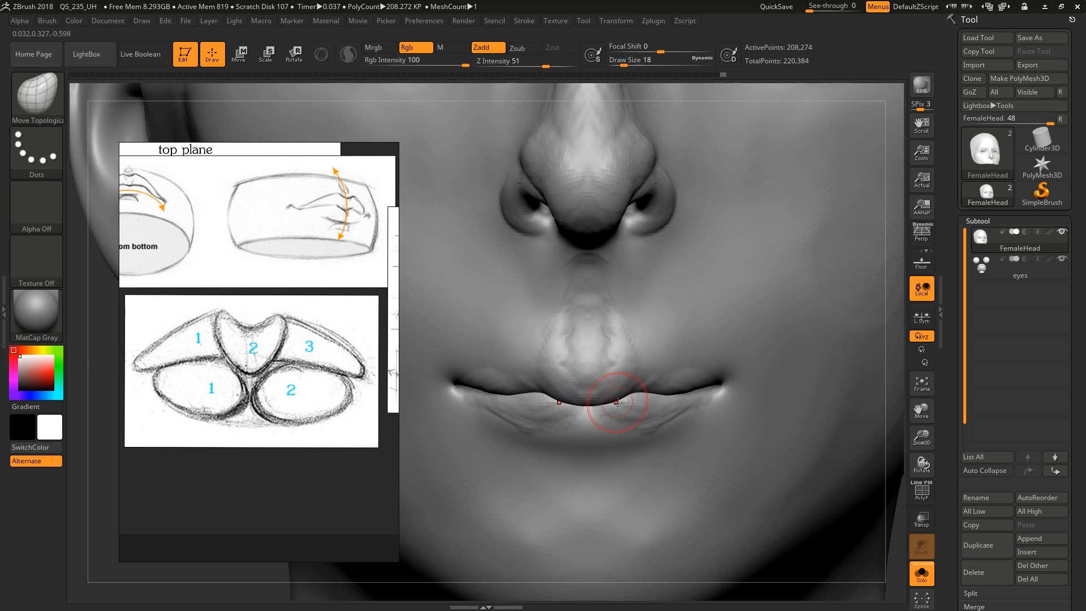
mouse_move(589, 400)
right_down()
mouse_move(604, 396)
mouse_move(618, 430)
mouse_move(624, 420)
right_up()
key(s)
drag(625, 419, 637, 419)
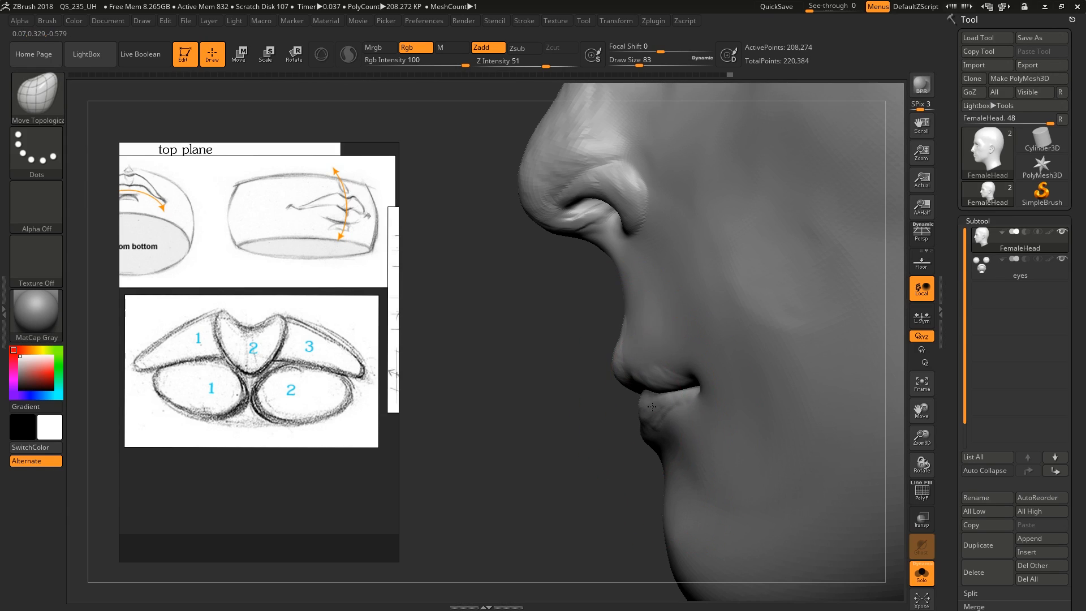
Check the lip profile with a Transpose line from the nose tip toward the chin, and adjust the lower lip with Move Topological at draw size 56
key(w)
drag(520, 193, 596, 359)
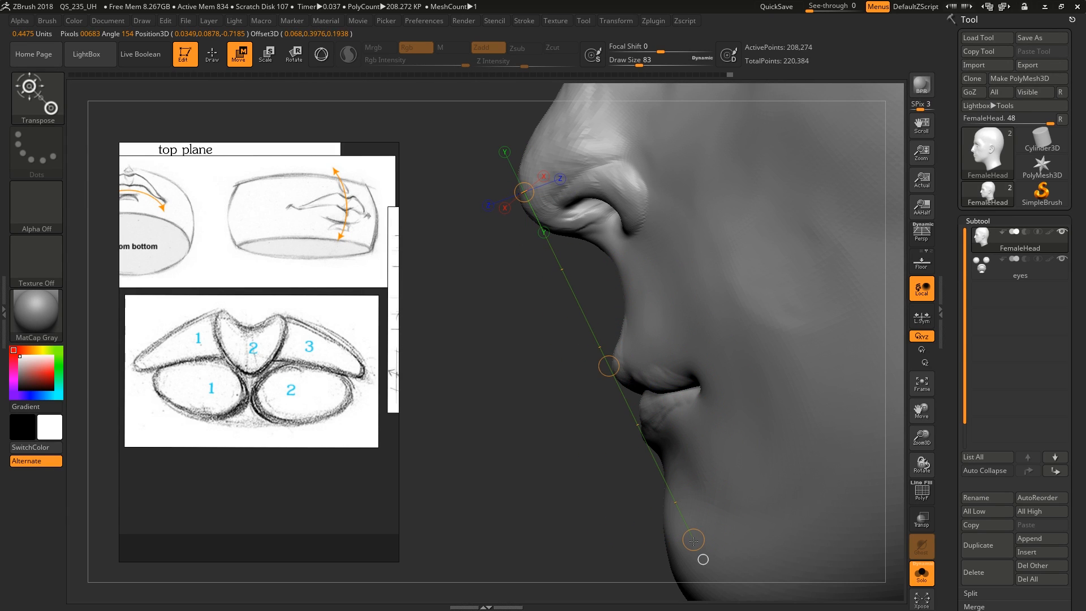
key(q)
right_drag(630, 421, 627, 439)
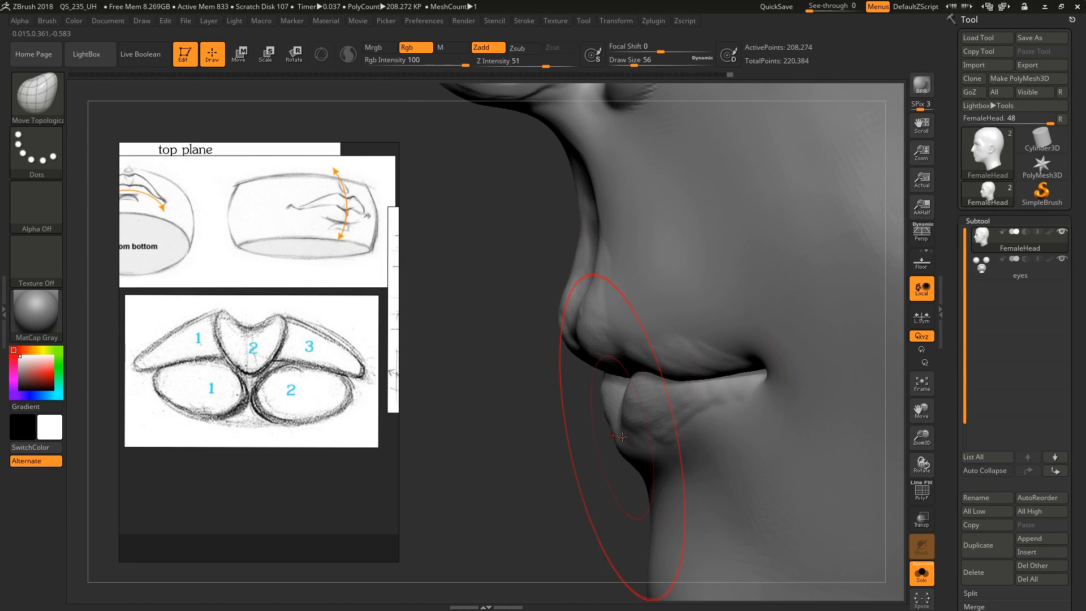
Shape the two rounded forms of the lower lip with Move Topological at draw sizes 20 and 23
key(s)
drag(650, 430, 636, 429)
right_drag(636, 430, 650, 430)
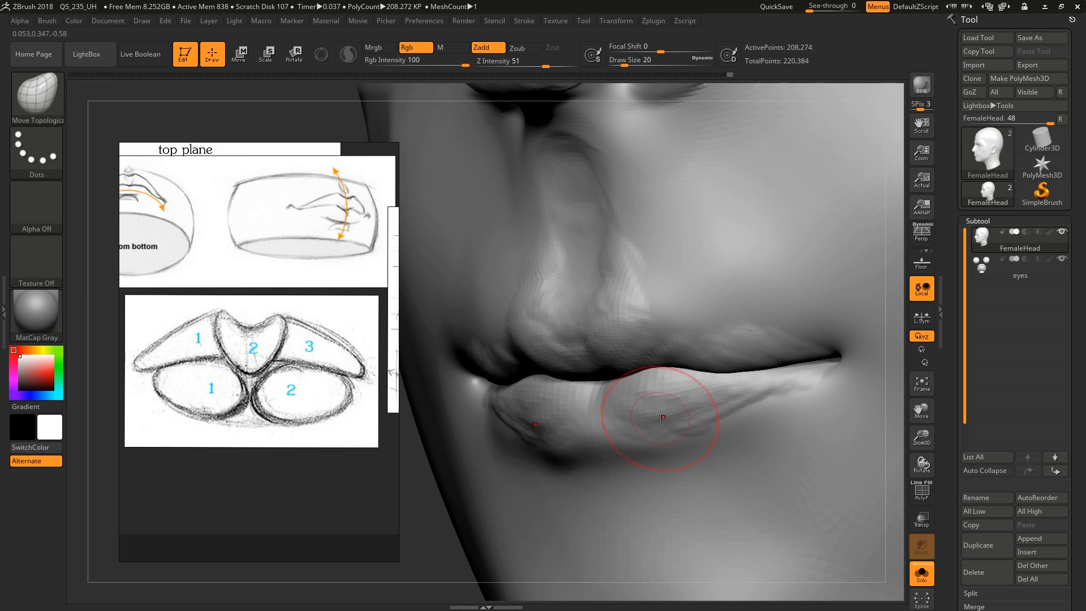
shift+drag(663, 419, 714, 420)
mouse_move(692, 422)
right_down()
mouse_move(662, 424)
mouse_move(691, 422)
right_up()
drag(505, 416, 474, 425)
mouse_move(499, 403)
right_down()
mouse_move(485, 403)
mouse_move(500, 395)
right_up()
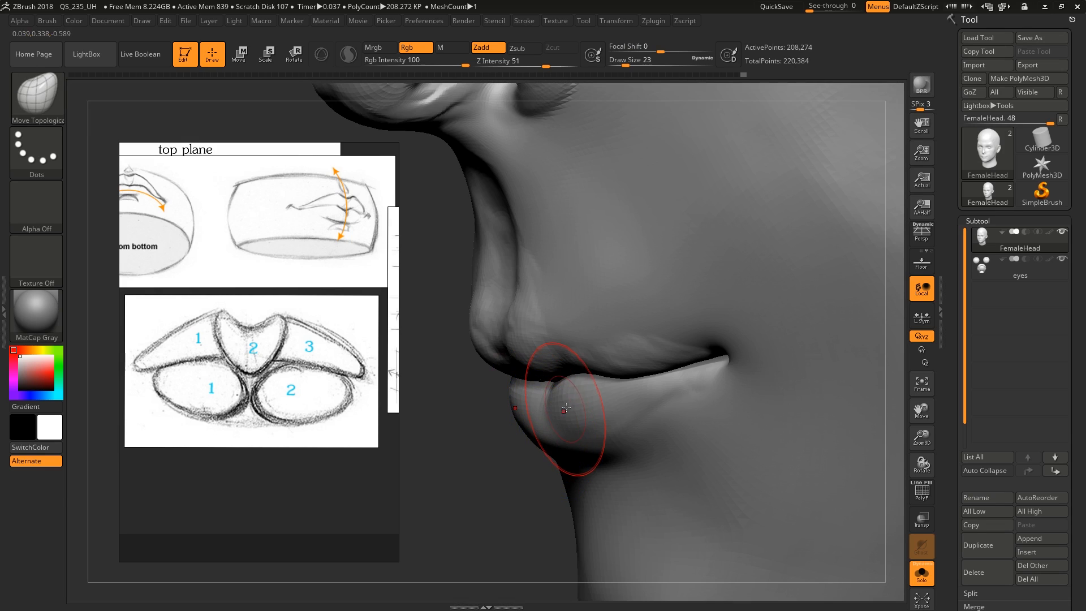
Refine the lower lip's sides and the line between the lips with Move Topological at draw size 23, and smooth the upper lip and philtrum
mouse_move(595, 408)
right_down()
mouse_move(640, 391)
mouse_move(743, 416)
right_up()
drag(728, 395, 727, 389)
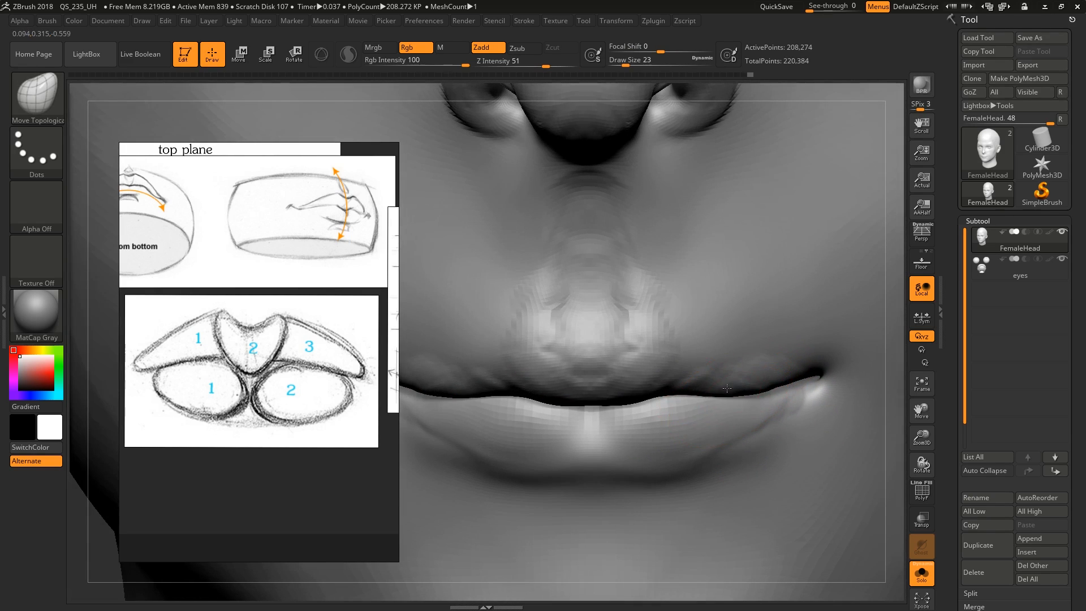
right_drag(680, 399, 603, 399)
shift+drag(606, 393, 671, 314)
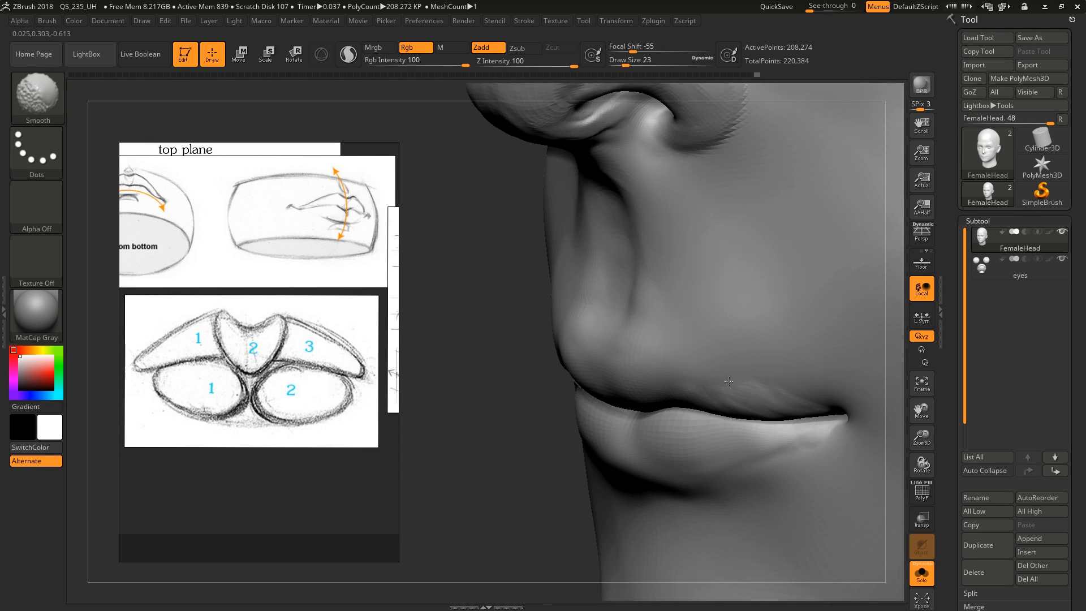
shift+drag(729, 381, 772, 414)
mouse_move(772, 414)
ctrl+right_down()
mouse_move(643, 414)
mouse_move(646, 402)
ctrl+right_up()
drag(656, 417, 655, 425)
right_drag(645, 422, 670, 418)
drag(560, 406, 560, 409)
Define the upper lip's border from the philtrum to the mouth corners with ClayBuildup at draw size 13
key(s)
right_drag(586, 388, 667, 397)
key(1)
key(s)
mouse_move(670, 375)
mouse_down()
mouse_move(673, 362)
mouse_move(648, 345)
mouse_move(661, 316)
mouse_move(654, 331)
mouse_up()
mouse_move(652, 365)
mouse_down()
mouse_move(672, 378)
mouse_move(669, 395)
mouse_move(630, 388)
mouse_up()
mouse_move(629, 388)
right_down()
mouse_move(650, 369)
mouse_move(646, 382)
right_up()
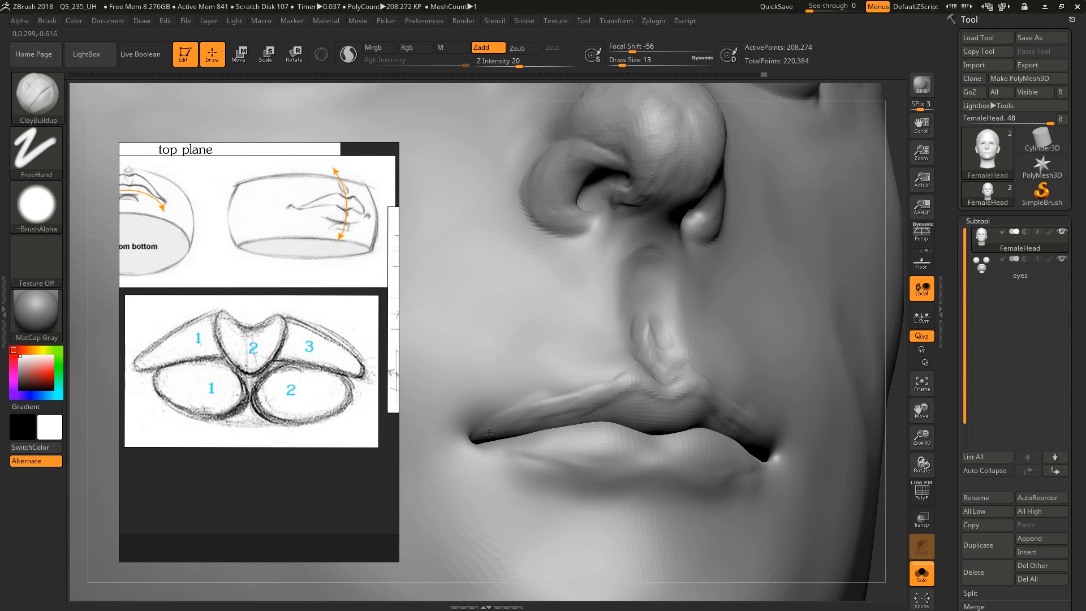
drag(489, 434, 640, 374)
mouse_move(585, 400)
mouse_down()
mouse_move(528, 396)
mouse_move(513, 410)
mouse_up()
right_drag(521, 418, 582, 378)
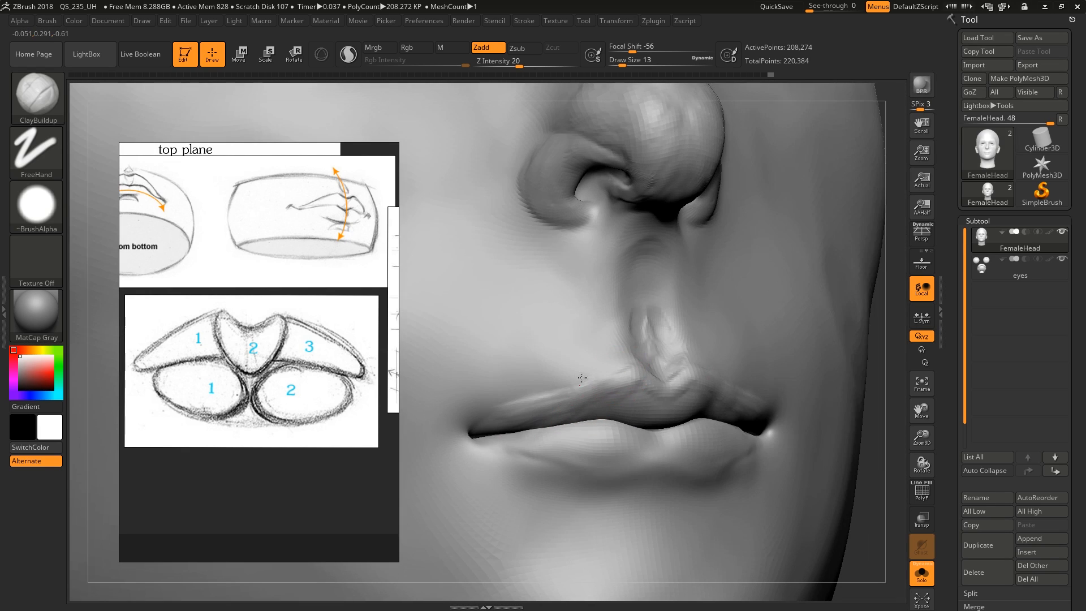
Add volume to the lower lip on both sides of its centre with ClayBuildup at draw size 13
right_drag(551, 426, 685, 464)
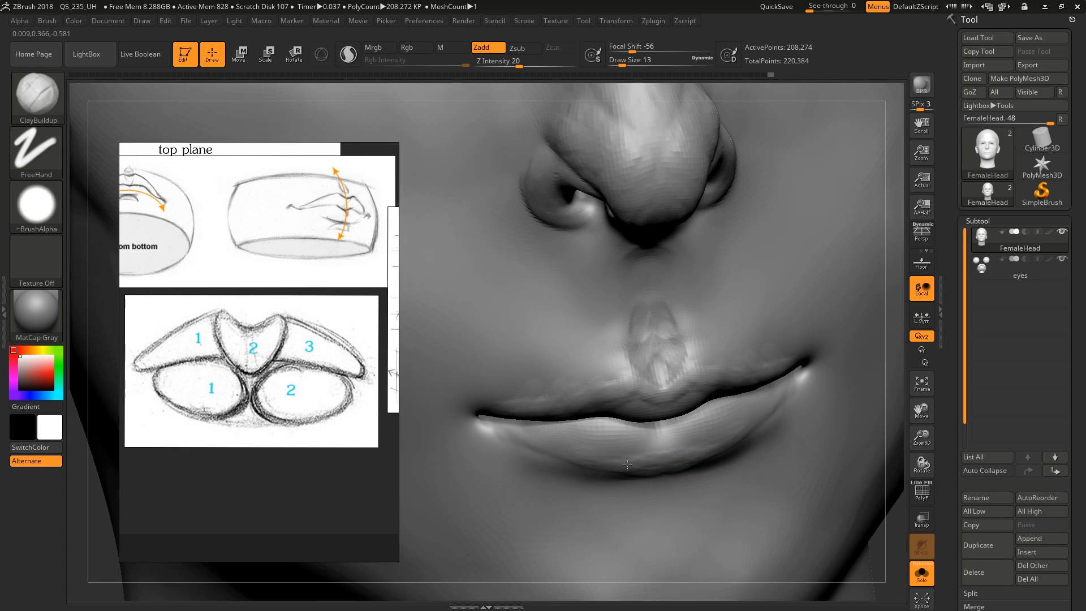
right_drag(626, 441, 660, 444)
drag(647, 452, 628, 454)
right_drag(628, 454, 642, 449)
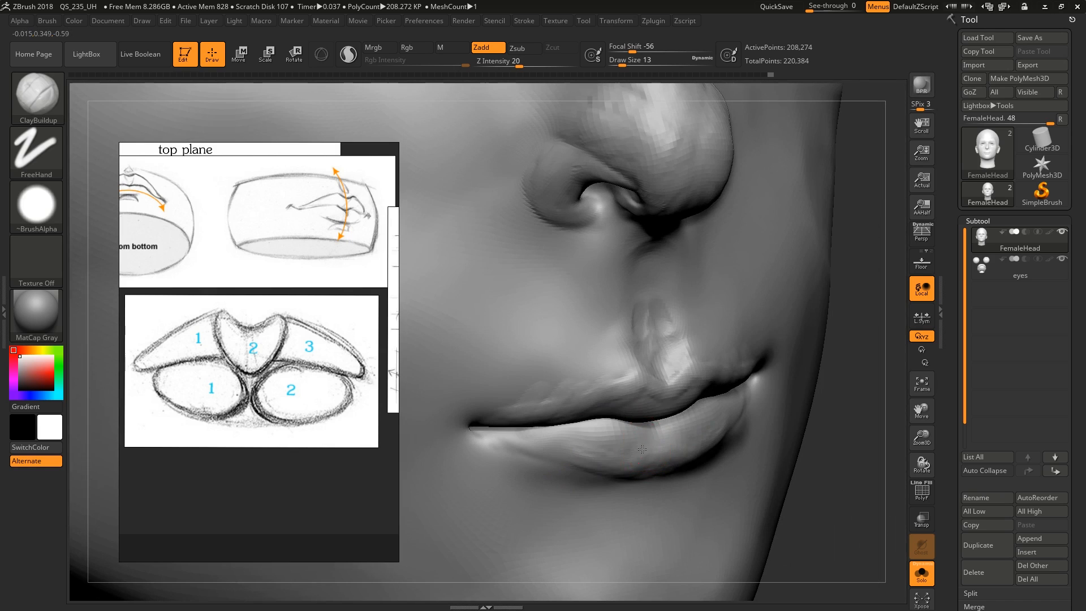
right_drag(613, 411, 636, 451)
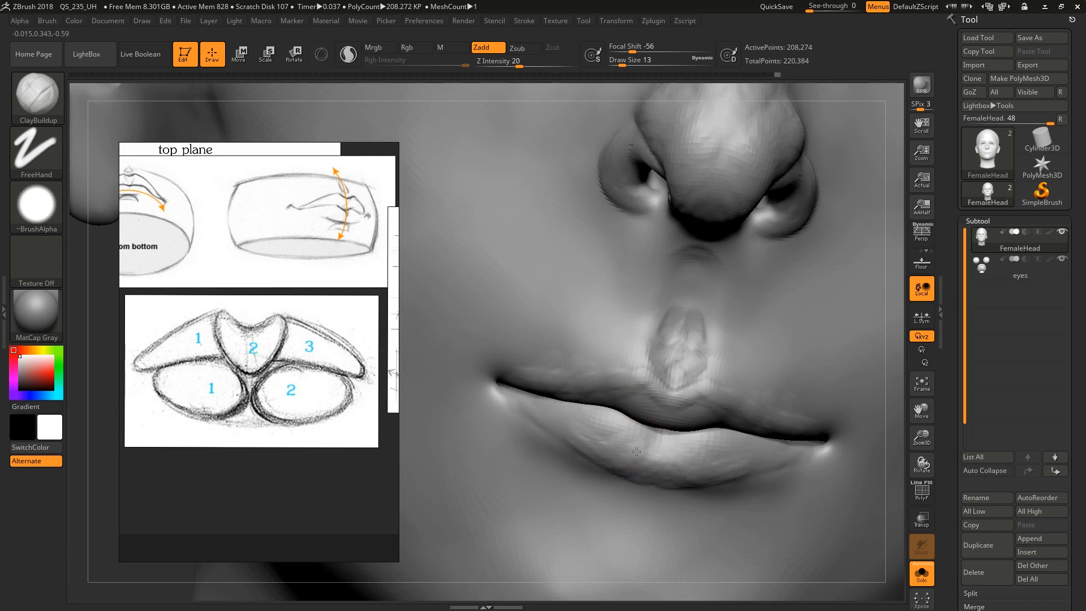
Refine the upper lip's side planes with ClayBuildup, enlarging the brush to draw size 17, and smooth the skin around the mouth and philtrum
right_drag(607, 386, 648, 389)
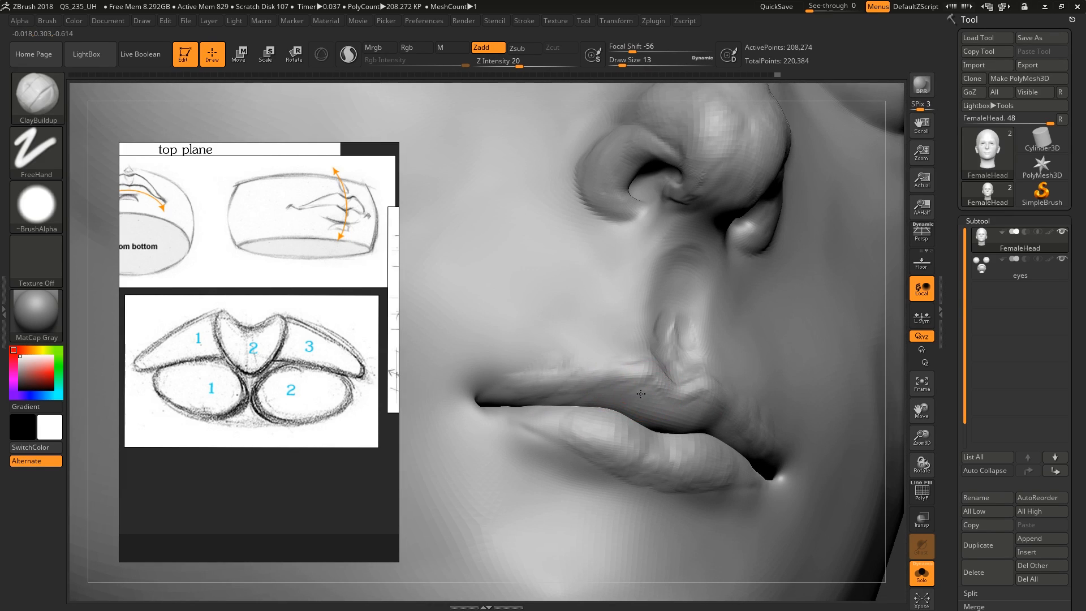
drag(609, 391, 603, 391)
right_drag(611, 390, 621, 420)
drag(601, 355, 594, 358)
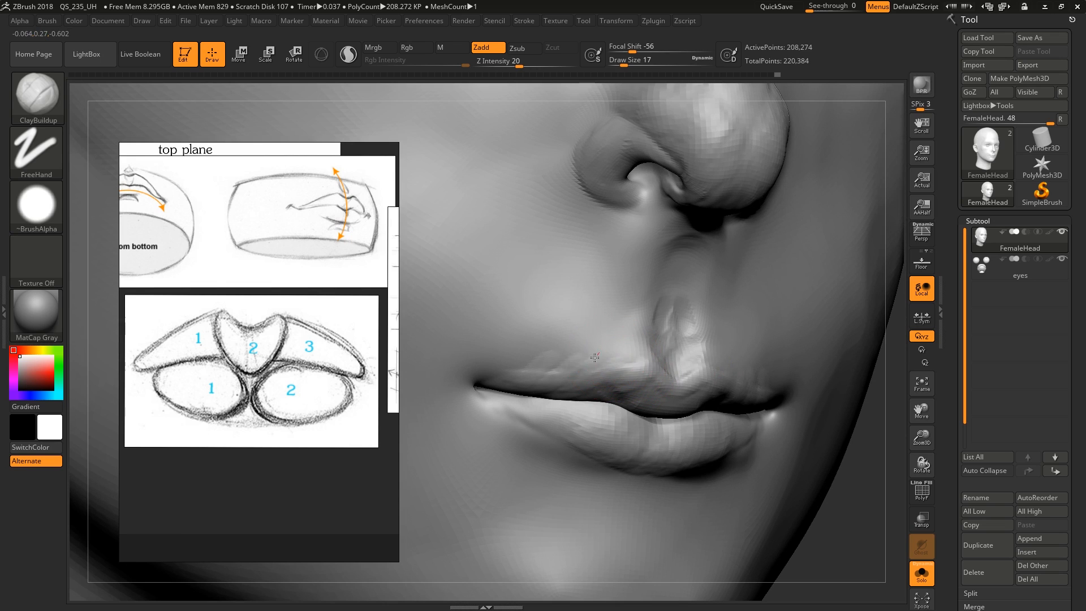
mouse_move(575, 318)
ctrl+right_down()
mouse_move(571, 277)
mouse_move(534, 283)
mouse_move(566, 331)
ctrl+right_up()
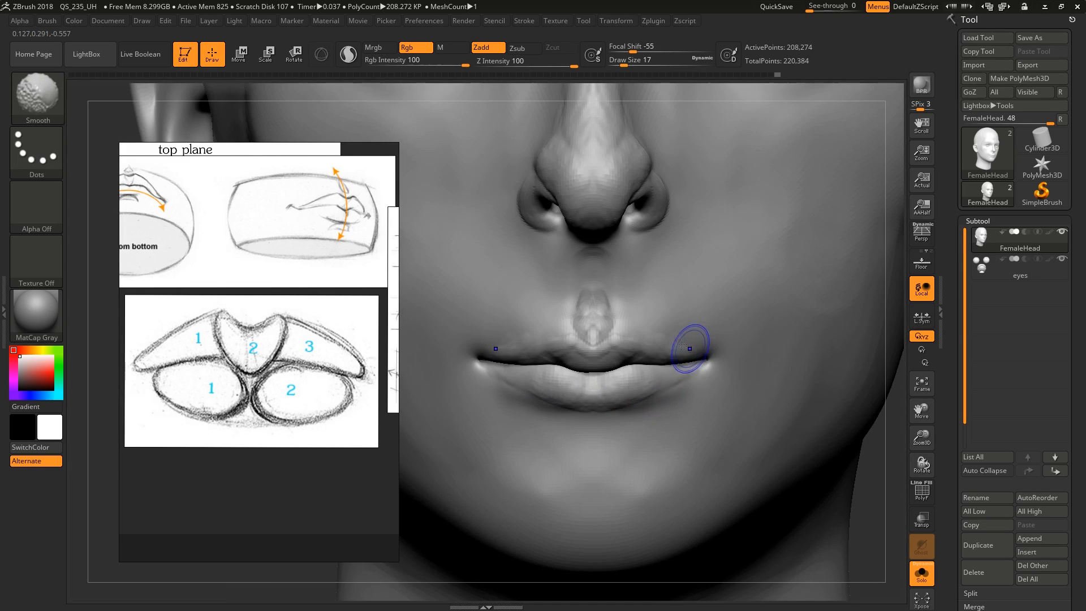
shift+drag(587, 274, 600, 290)
mouse_move(613, 294)
right_down()
mouse_move(586, 276)
mouse_move(594, 238)
right_up()
alt+right_drag(621, 329, 618, 320)
Adjust the mouth corners and lip contours from the front with the Move brush, enlarging it to draw size 41
key(b)
key(m)
key(v)
key(s)
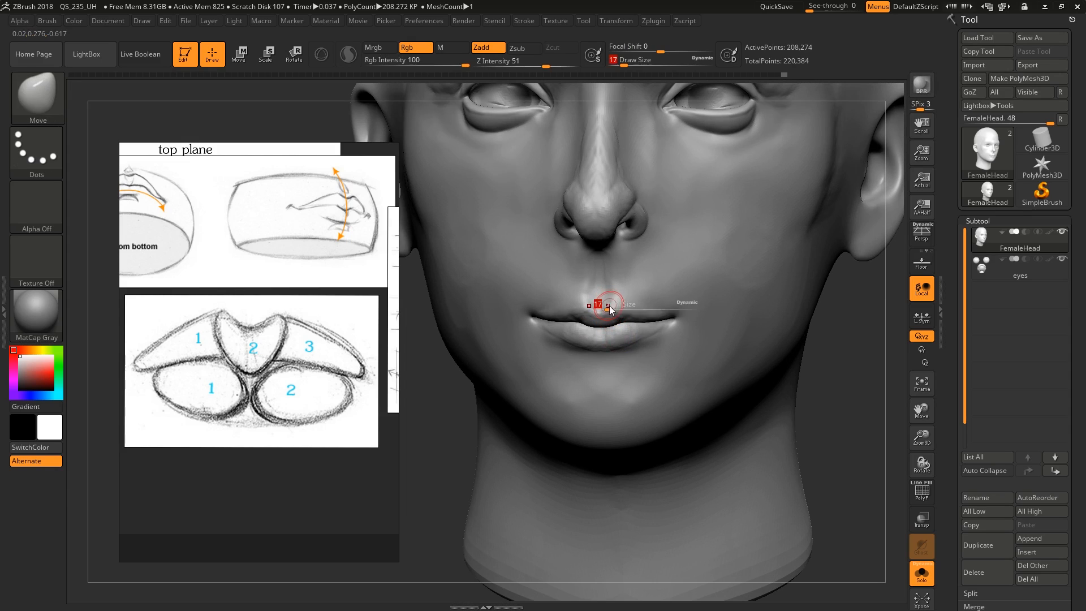
key(s)
drag(661, 324, 679, 325)
drag(685, 321, 689, 322)
mouse_move(689, 321)
right_down()
mouse_move(679, 329)
mouse_move(712, 311)
mouse_move(657, 262)
mouse_move(632, 327)
right_up()
key(s)
drag(632, 327, 629, 337)
key(s)
key(s)
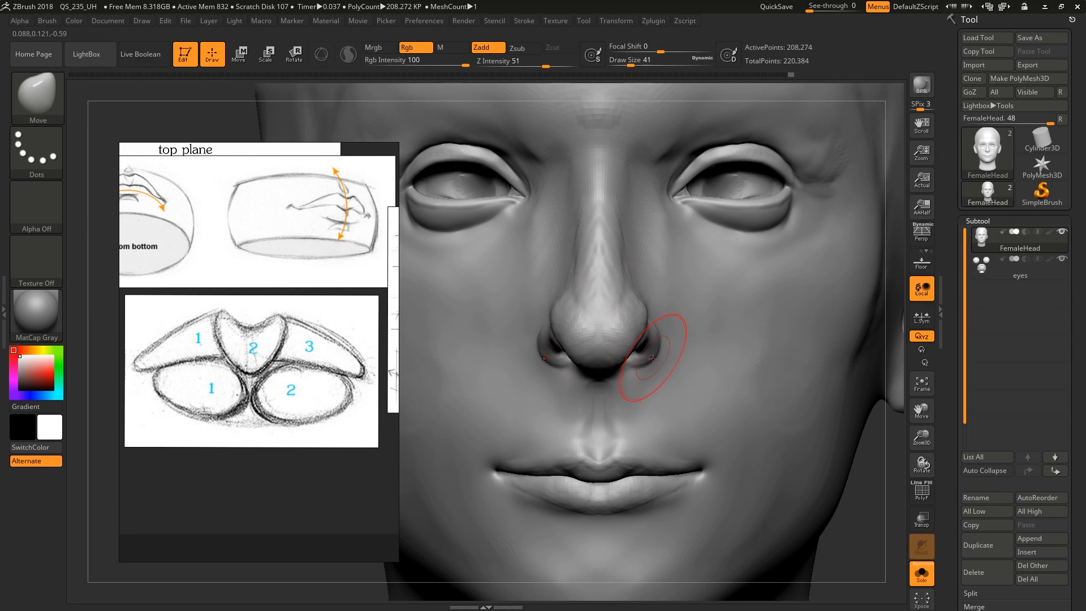
Adjust the profile between the nose and upper lip with the Move brush at draw size 44
mouse_move(635, 249)
right_down()
mouse_move(643, 303)
mouse_move(625, 350)
mouse_move(606, 328)
mouse_move(594, 340)
mouse_move(611, 362)
right_up()
key(bracketleft)
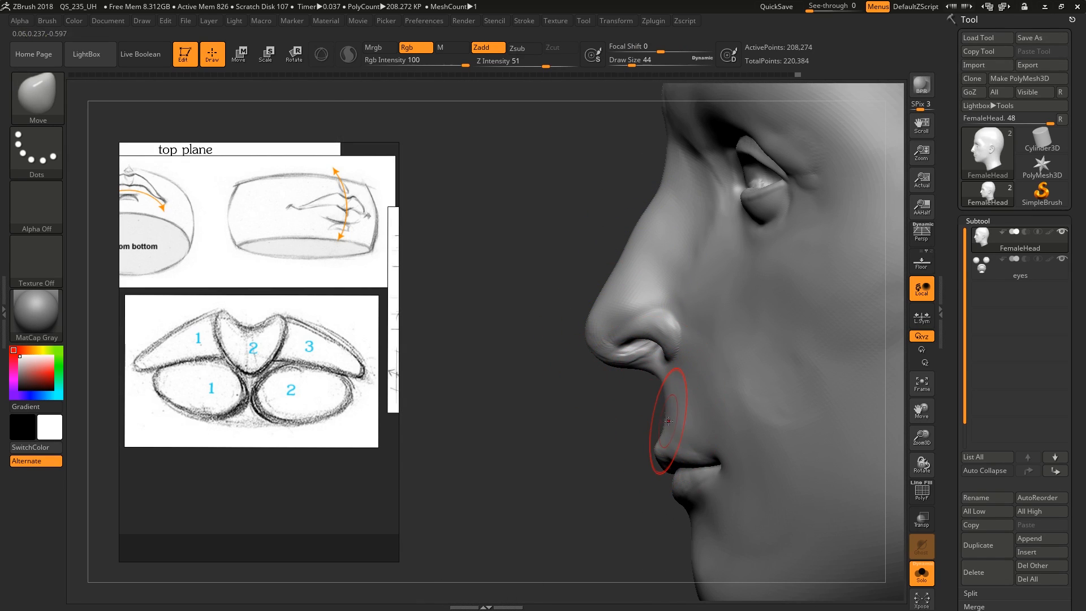
right_drag(665, 429, 679, 391)
Check the mouth width with a vertical Transpose line from the eye's centre down to the level of the mouth corner
key(w)
drag(693, 196, 694, 404)
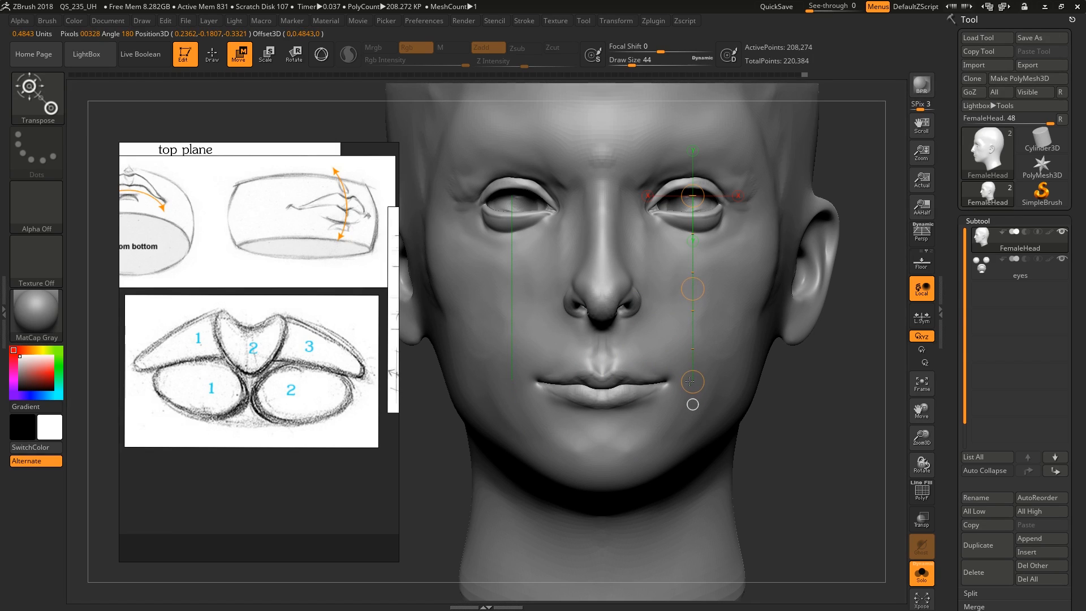
drag(702, 284, 698, 288)
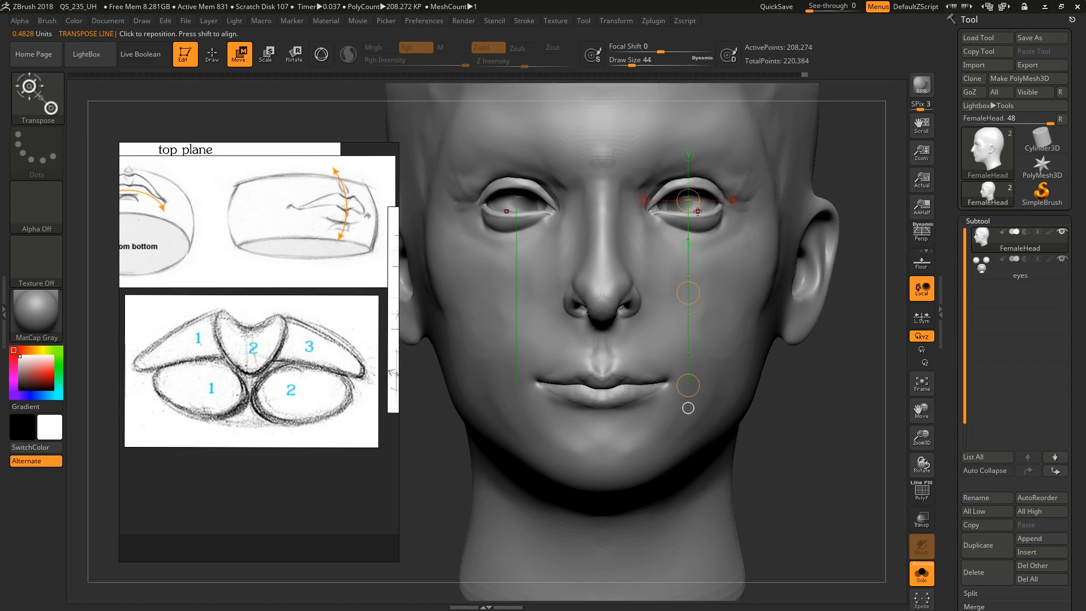
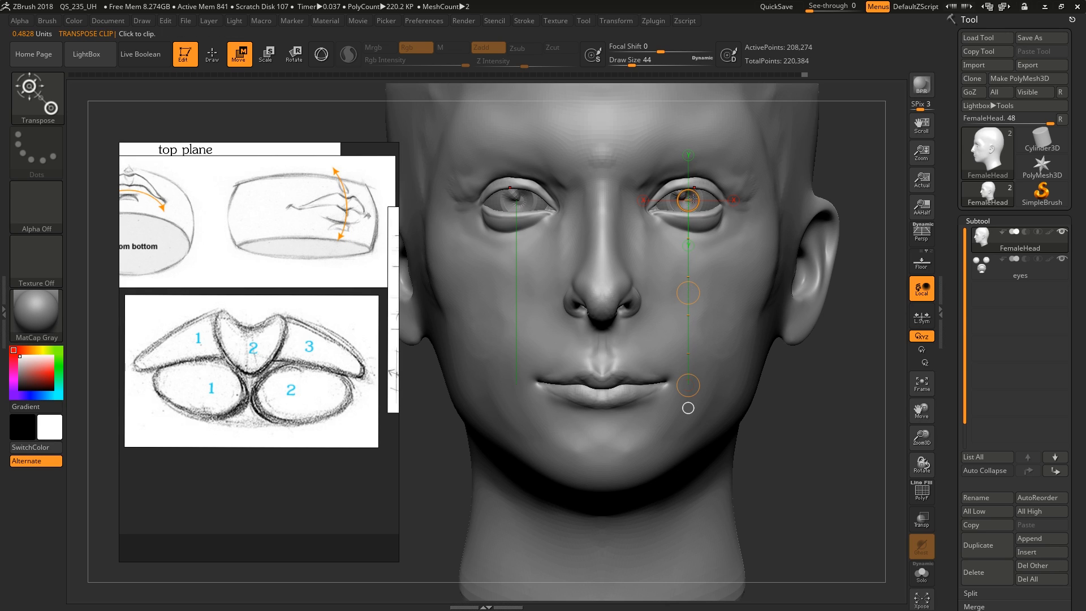
Pull the mouth corner and the adjoining lip line into place with the Move brush
key(q)
key(s)
drag(668, 387, 678, 387)
right_drag(684, 379, 674, 388)
drag(674, 388, 681, 387)
mouse_move(680, 388)
shift+right_down()
mouse_move(682, 359)
mouse_move(684, 384)
shift+right_up()
key(s)
drag(684, 386, 694, 379)
mouse_move(685, 376)
ctrl+right_down()
mouse_move(686, 392)
mouse_move(686, 381)
ctrl+right_up()
Sculpt the mouth corner with ClayBuildup, reducing the brush to draw size 12
key(b)
key(c)
key(b)
key(s)
drag(687, 380, 677, 380)
right_drag(679, 381, 688, 370)
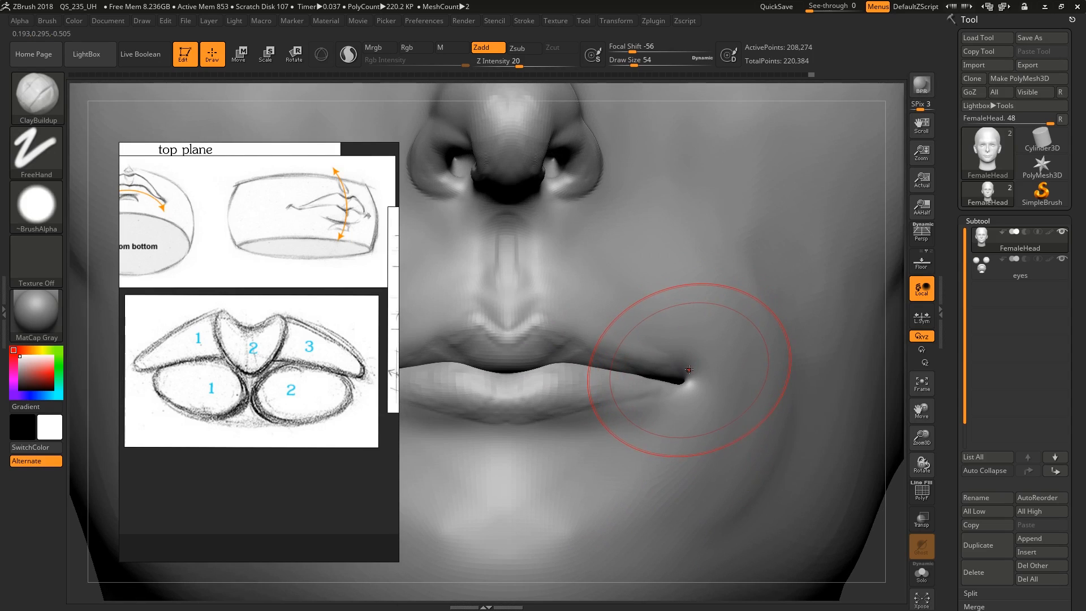
key(s)
drag(689, 370, 681, 370)
key(s)
mouse_move(691, 372)
right_down()
mouse_move(672, 400)
mouse_move(685, 362)
mouse_move(695, 386)
mouse_move(677, 396)
mouse_move(674, 379)
right_up()
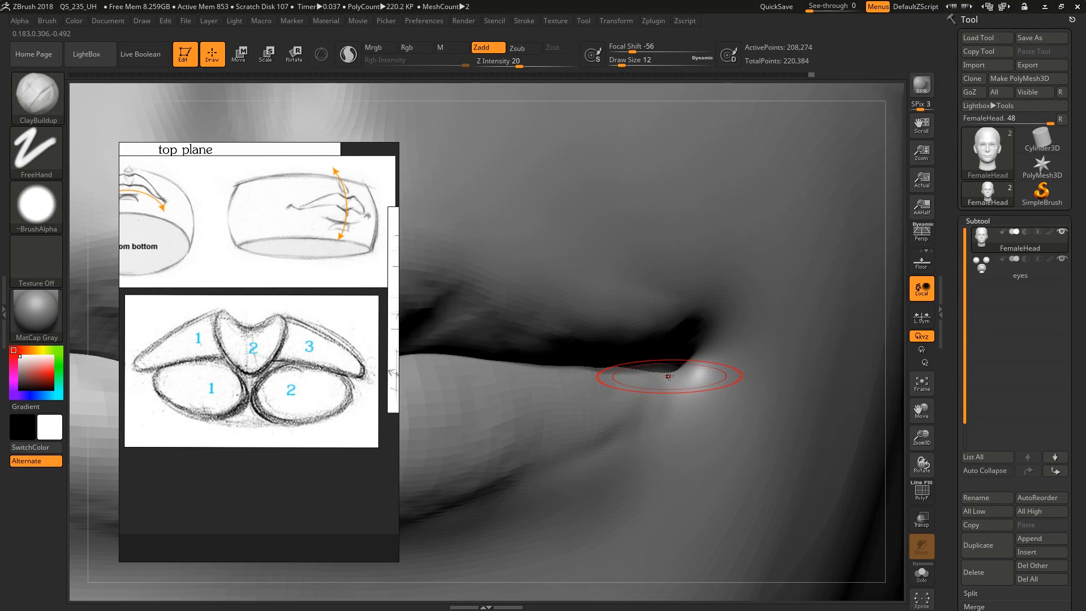
Reshape the mouth corner with Move Topological at draw size 13, working two subdivision levels lower
key(b)
key(m)
key(t)
mouse_move(672, 373)
right_down()
mouse_move(683, 374)
mouse_move(668, 355)
mouse_move(662, 387)
right_up()
key(shift+d)
key(shift+d)
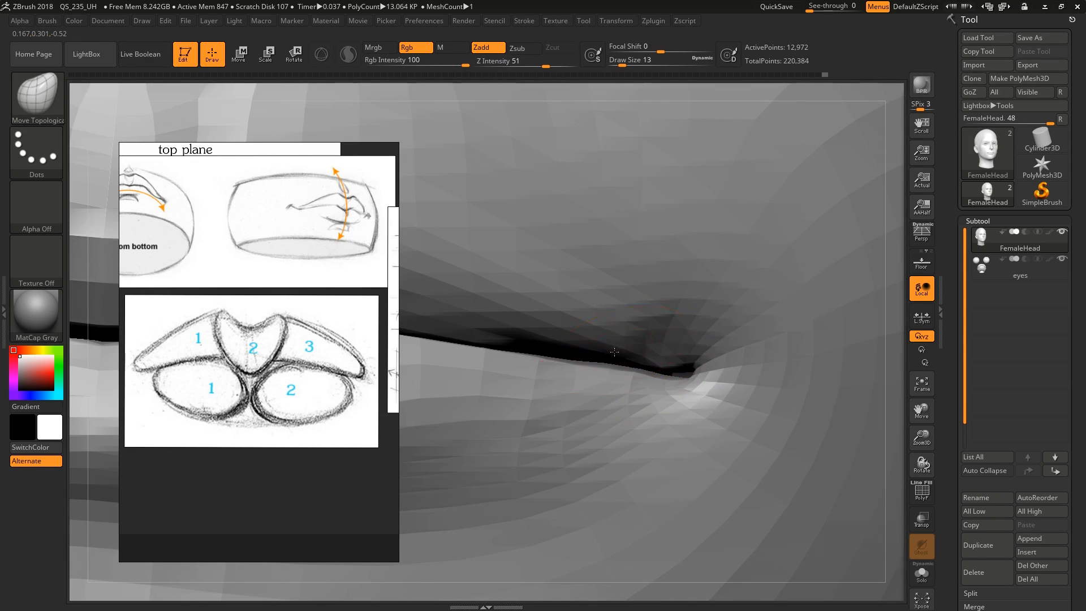
right_drag(691, 378, 677, 393)
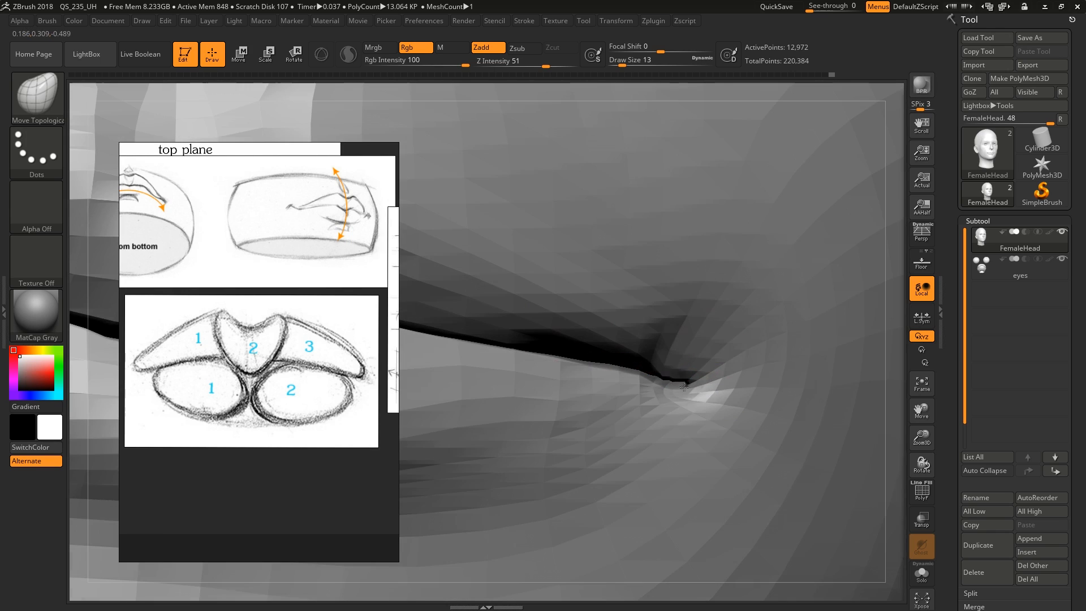
Tuck the lip edges together at the mouth corner with Move Topological, using draw sizes from 7 to 16
key(bracketleft)
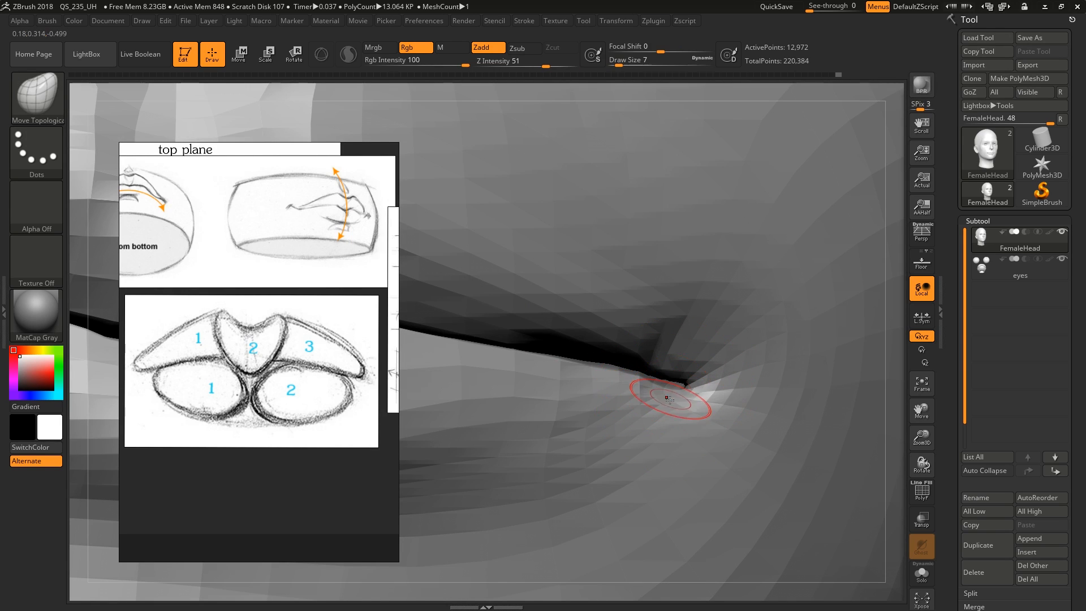
drag(674, 395, 689, 381)
right_drag(689, 381, 650, 356)
key(s)
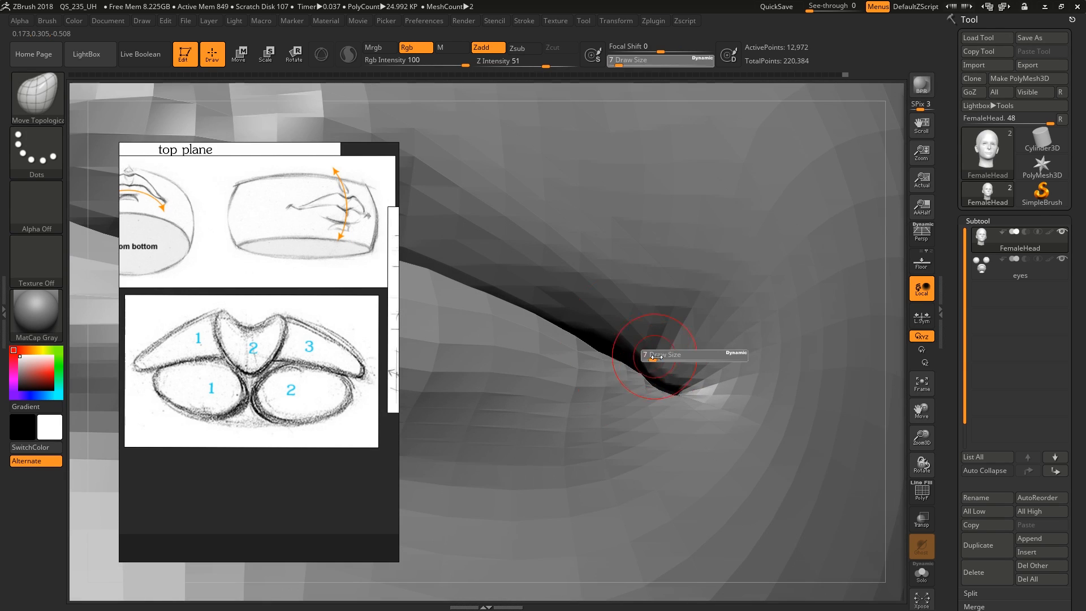
drag(648, 357, 652, 357)
right_drag(660, 352, 655, 368)
shift+drag(655, 368, 628, 357)
right_drag(625, 354, 640, 381)
drag(647, 378, 624, 363)
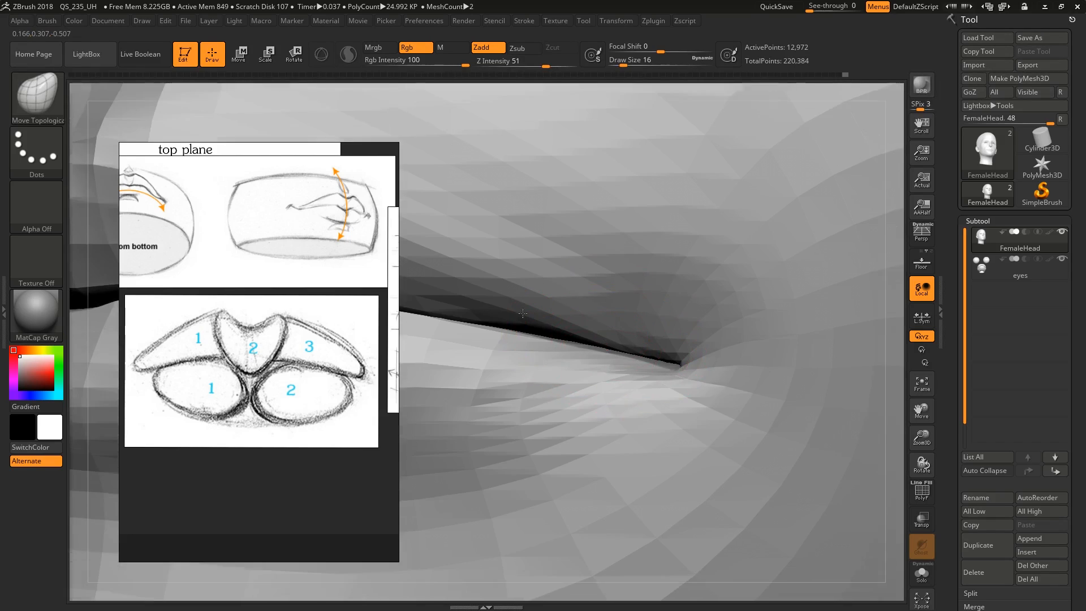
ctrl+right_drag(624, 363, 568, 340)
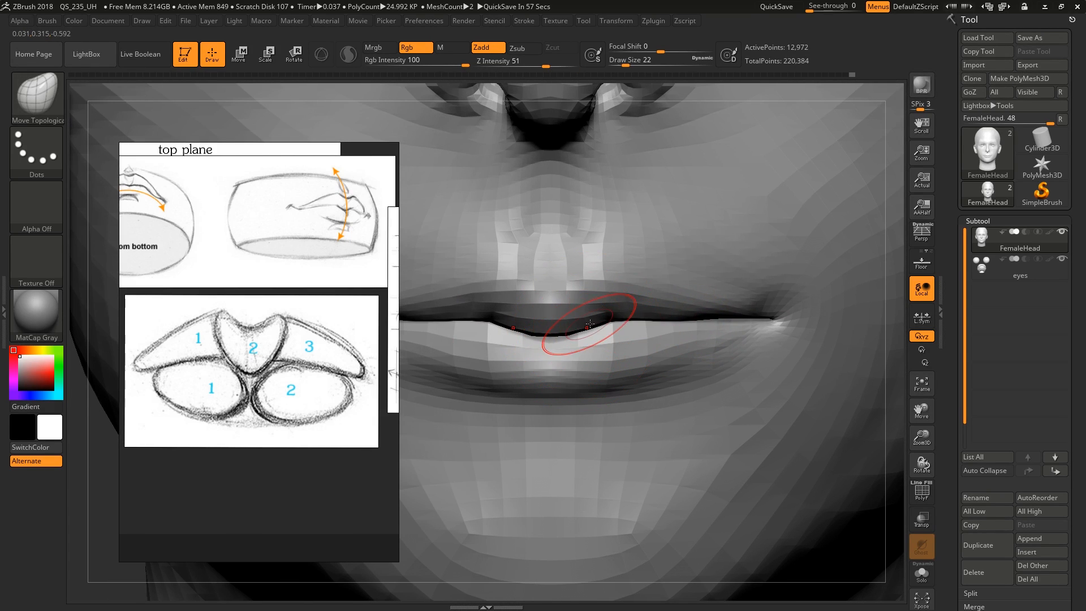
Adjust the curve of the line between the lips toward the corner with Move Topological at draw size 39
key(s)
drag(688, 310, 696, 310)
drag(684, 317, 684, 311)
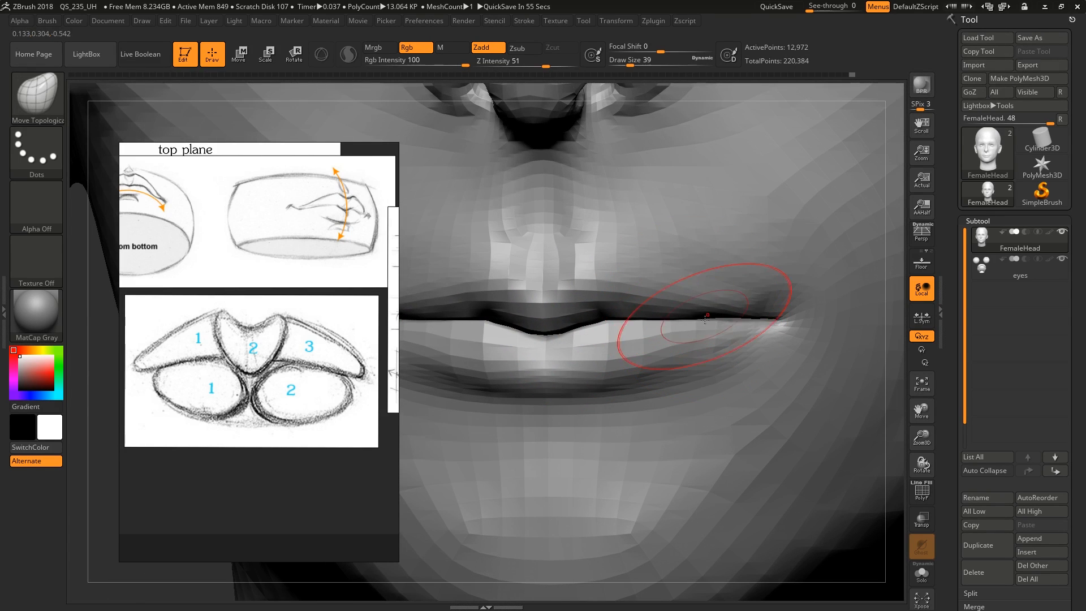
right_drag(707, 313, 712, 320)
drag(704, 316, 707, 308)
drag(775, 316, 779, 316)
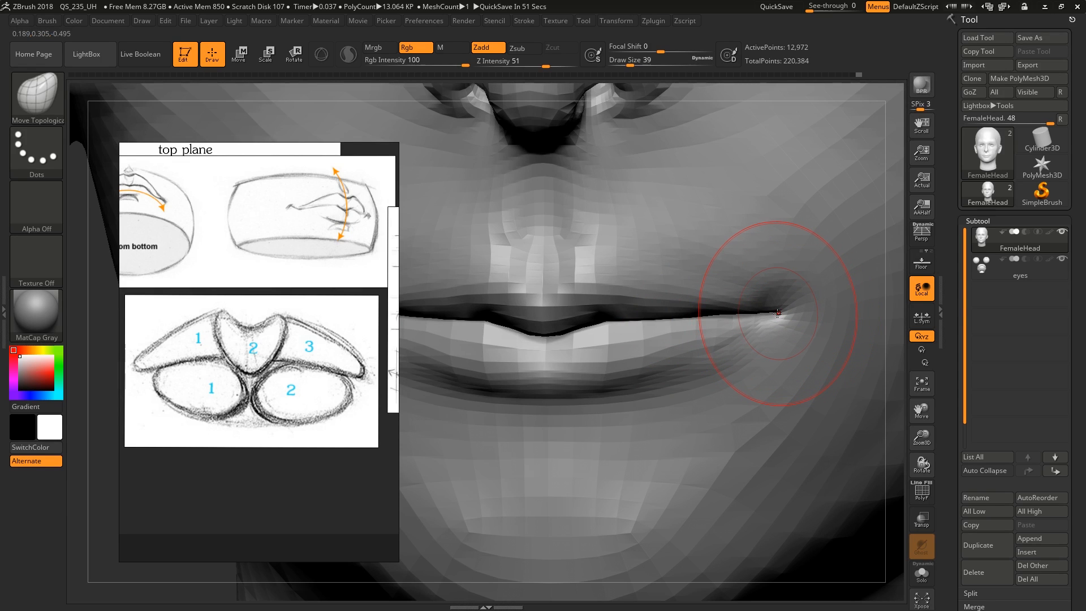
Reposition the mouth corner from the front with Move Topological, reducing the brush to draw size 23
key(bracketleft)
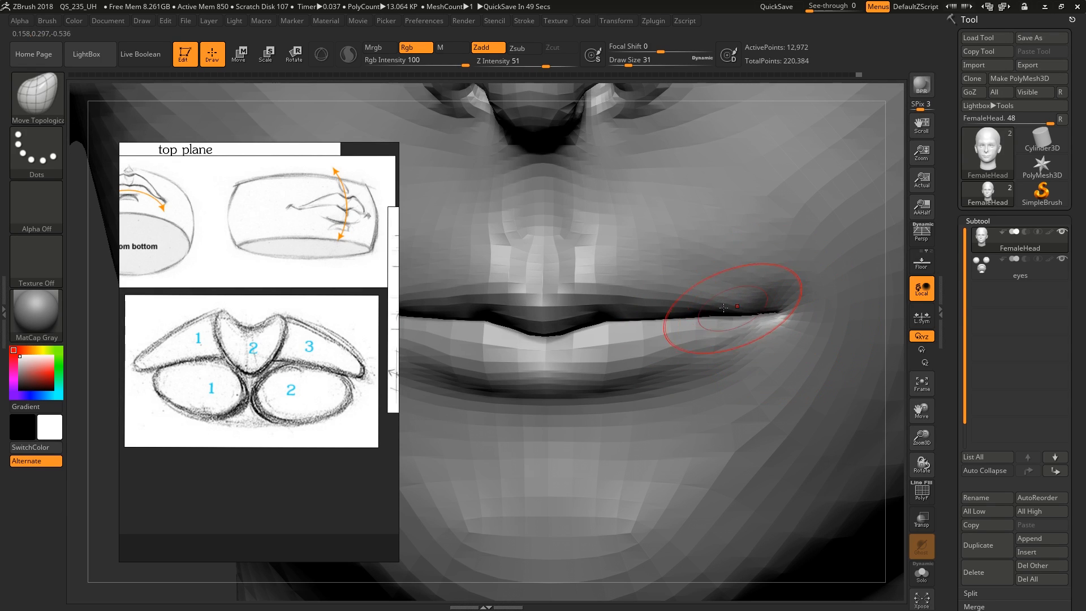
key(s)
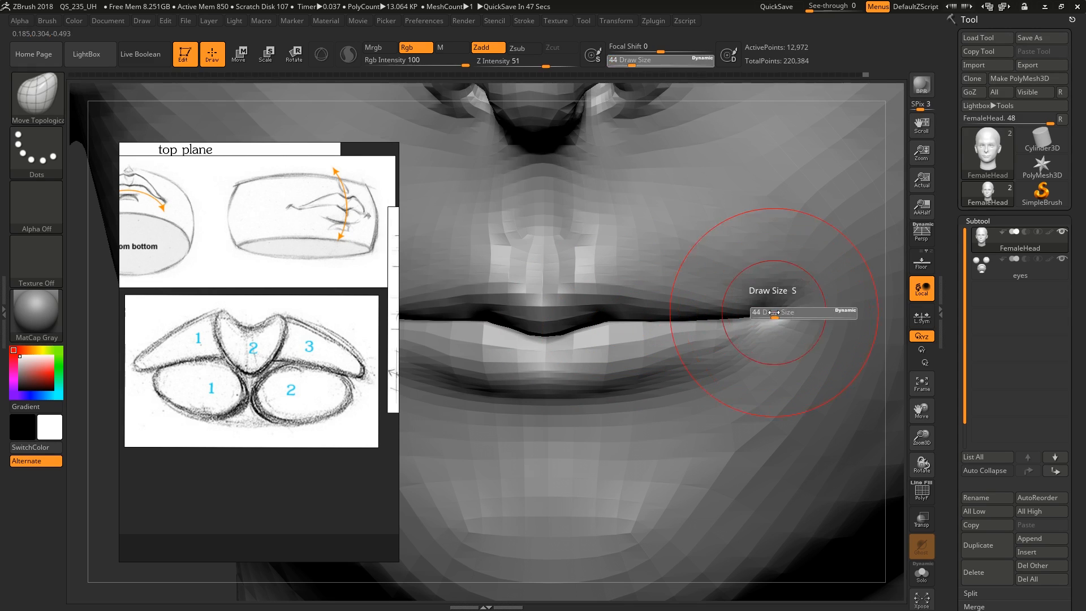
drag(774, 312, 771, 313)
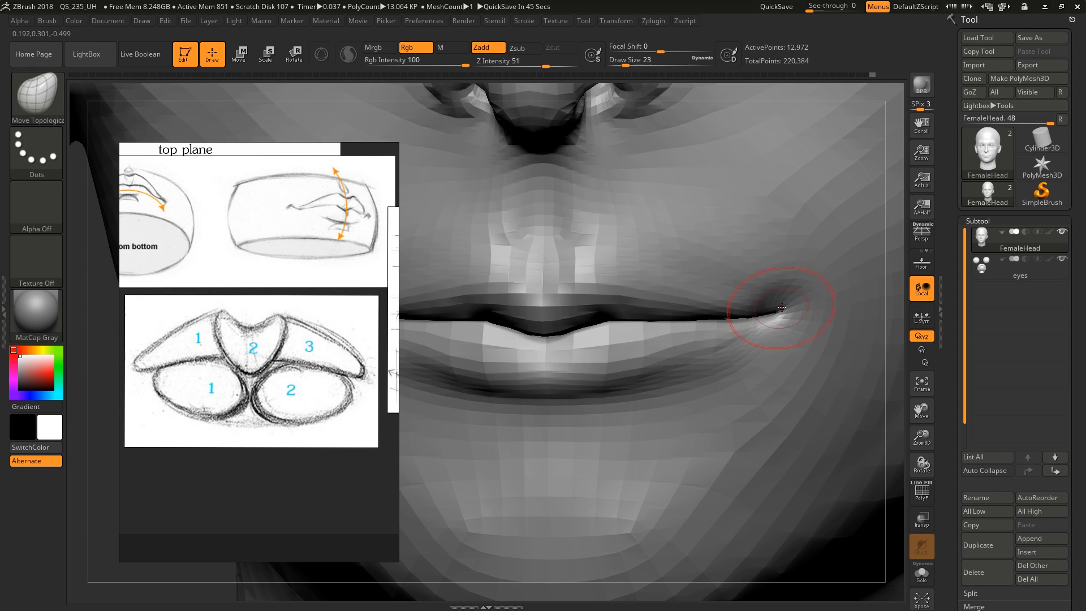
right_drag(782, 307, 758, 308)
mouse_move(746, 220)
right_down()
mouse_move(752, 291)
mouse_move(784, 299)
mouse_move(754, 301)
right_up()
Refine the mouth corner from a three-quarter view with Move Topological at draw size 11
key(s)
drag(754, 300, 750, 301)
drag(748, 295, 748, 284)
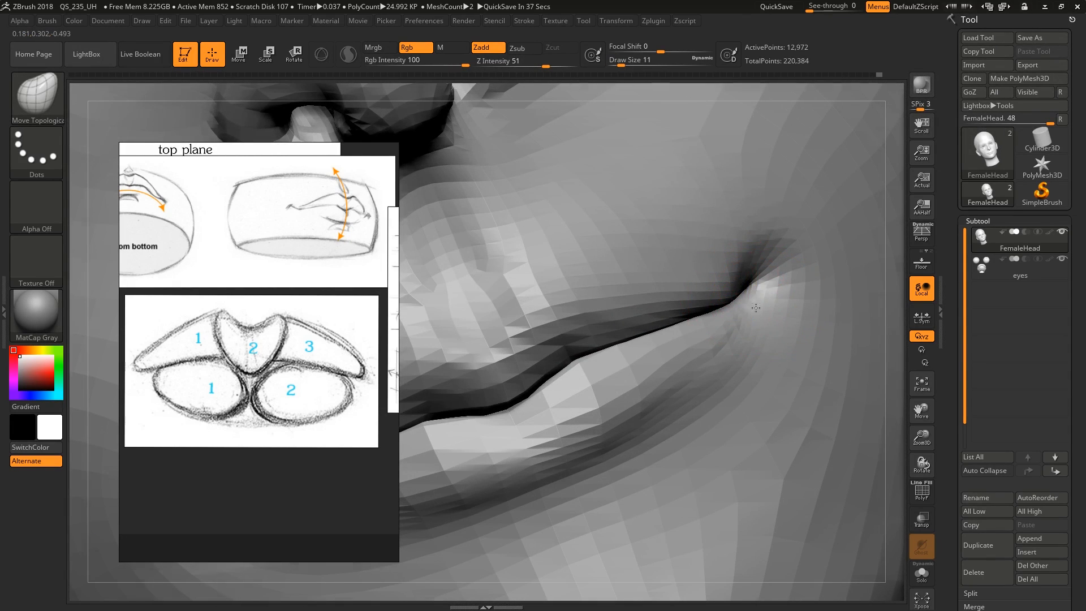
mouse_move(756, 308)
right_down()
mouse_move(745, 293)
mouse_move(759, 292)
right_up()
mouse_move(754, 254)
right_down()
mouse_move(791, 266)
mouse_move(744, 320)
mouse_move(643, 347)
right_up()
Return to the highest subdivision level and refine the upper lip near the corner with smoothing and ClayBuildup at draw size 11
key(d)
key(d)
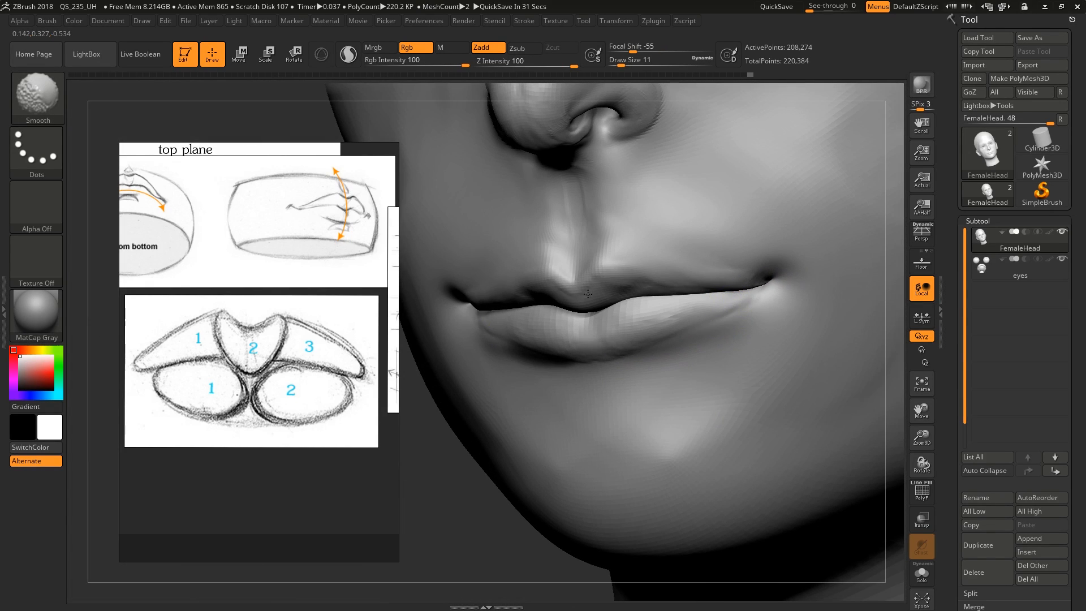
mouse_move(685, 292)
right_down()
mouse_move(707, 300)
mouse_move(758, 280)
right_up()
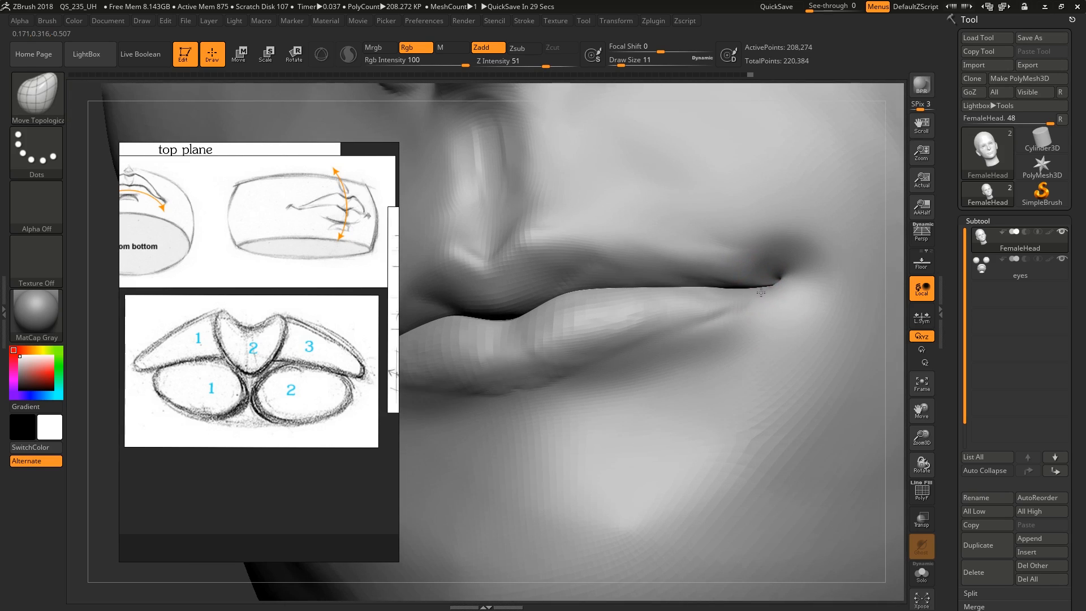
key(s)
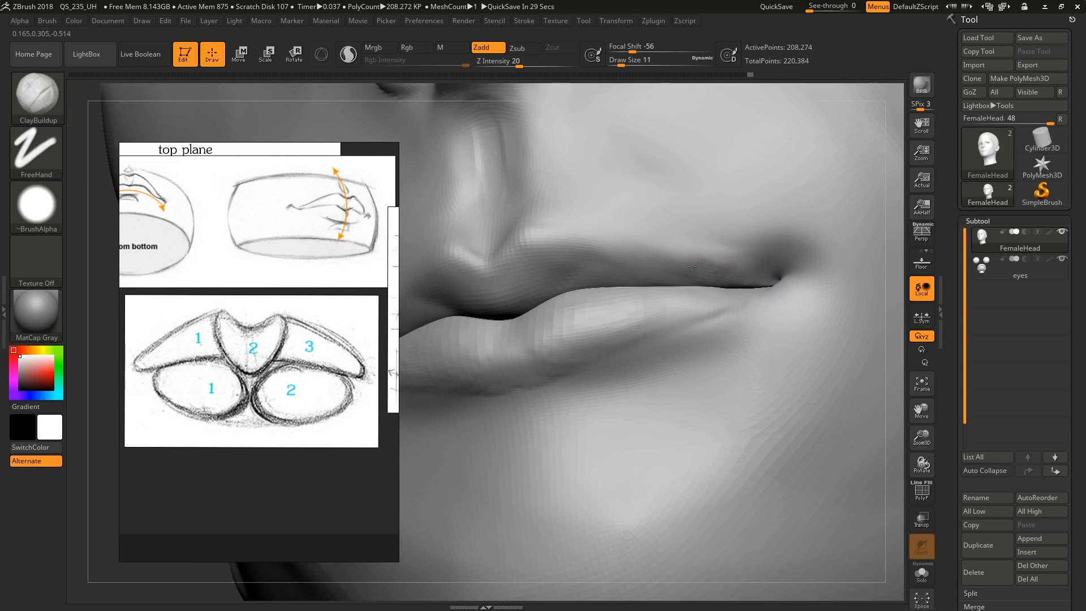
right_drag(736, 286, 715, 264)
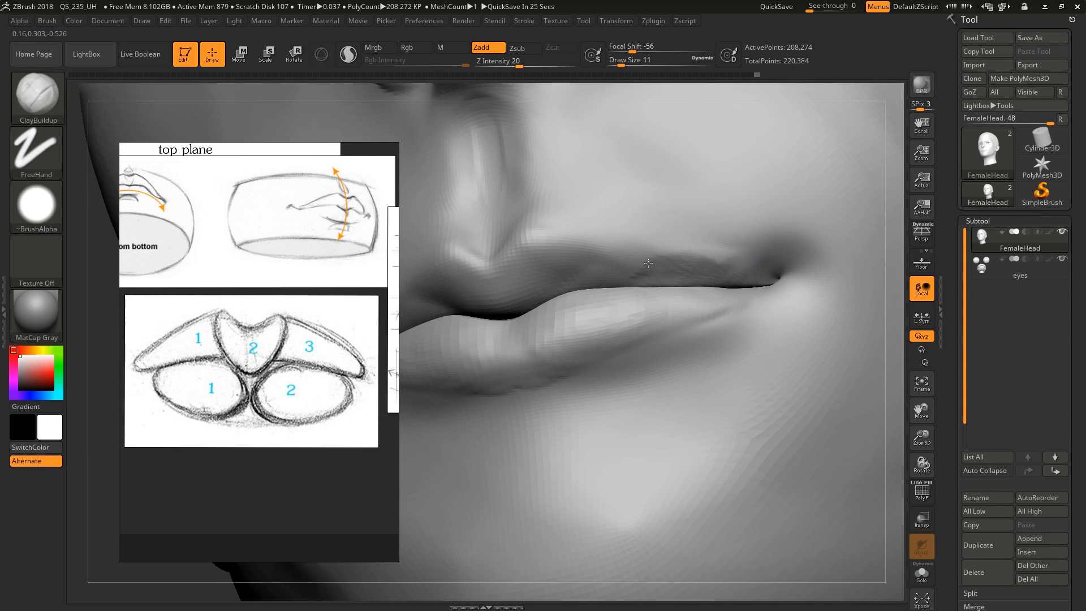
shift+right_drag(581, 282, 674, 271)
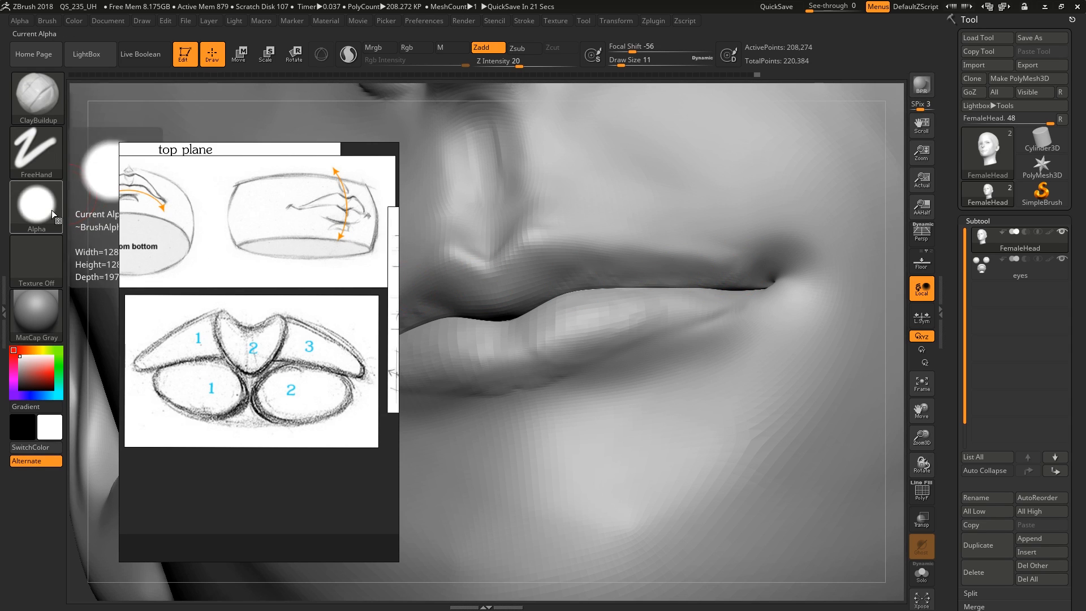
Move the lip reference image lower and set the ClayBuildup brush to Alpha Off
drag(157, 143, 173, 353)
click(32, 218)
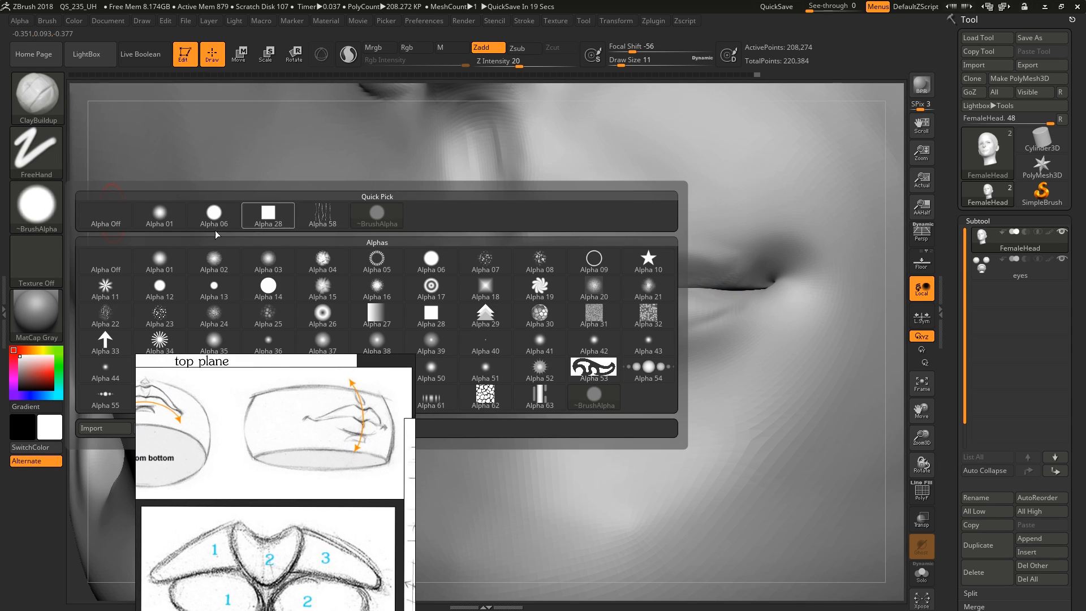
click(98, 267)
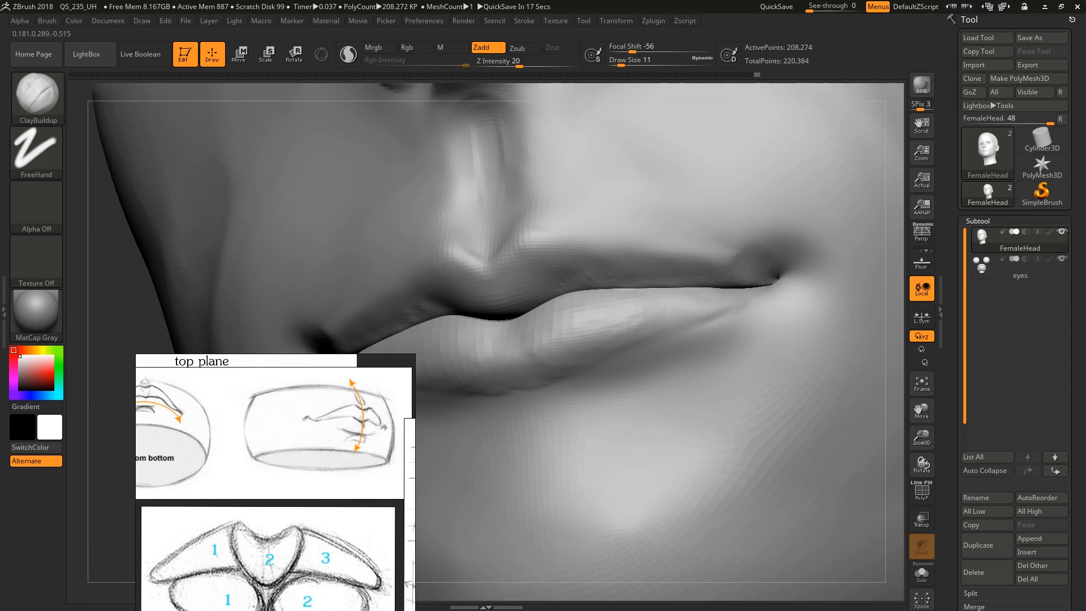
Sculpt the skin above the upper lip and around the mouth corner with ClayBuildup, enlarging the brush to draw size 14
key(s)
drag(756, 256, 737, 263)
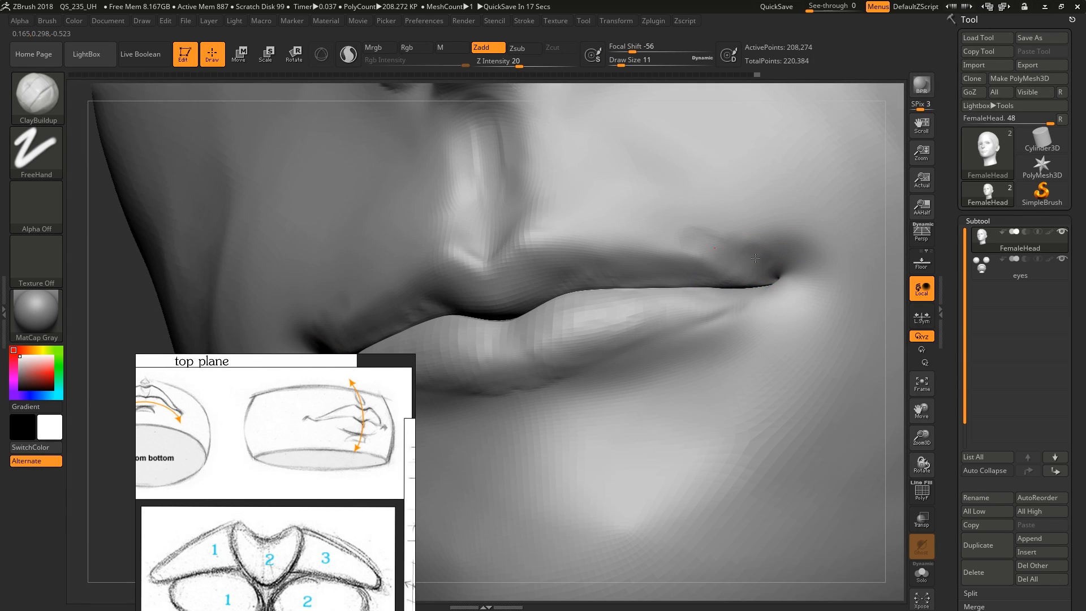
right_drag(754, 253, 764, 254)
key(bracketright)
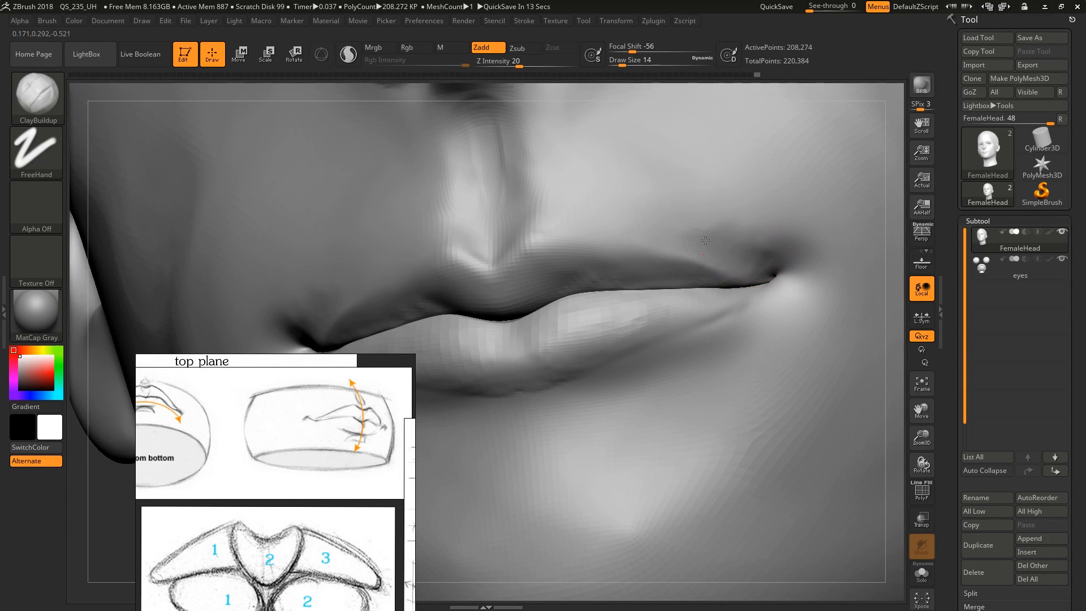
right_drag(650, 225, 736, 229)
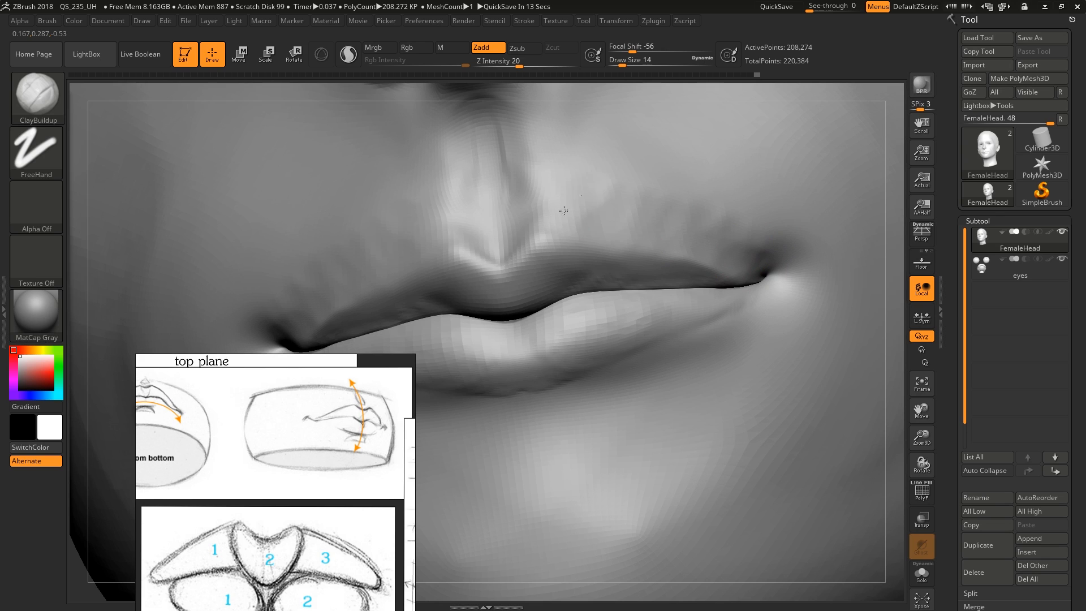
mouse_move(622, 226)
right_down()
mouse_move(786, 243)
mouse_move(799, 257)
mouse_move(789, 260)
right_up()
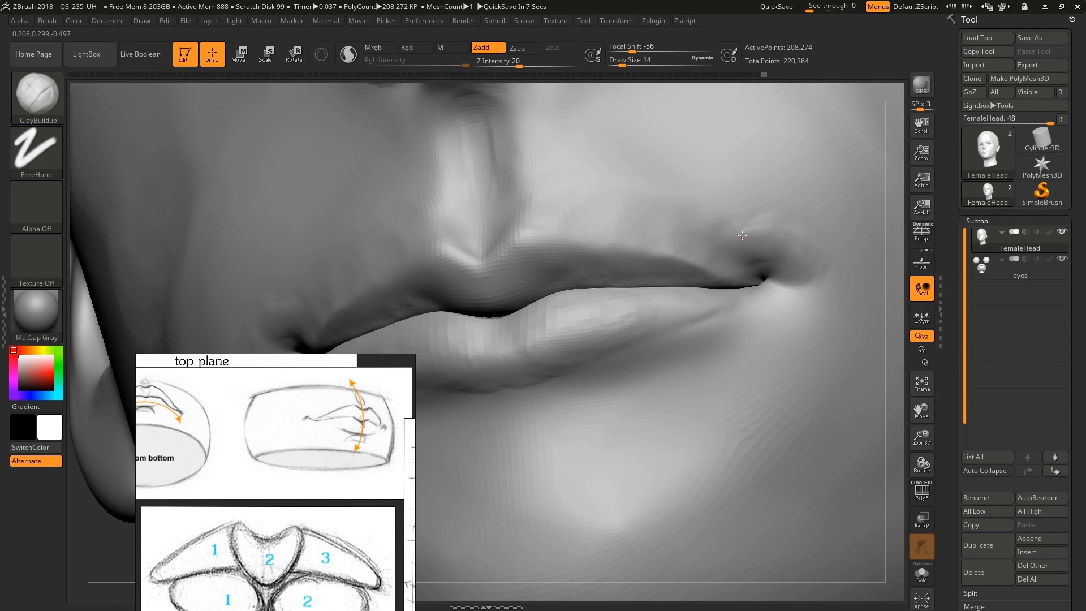
Undo the last stroke beside the mouth corner and rework the form around the corner with ClayBuildup
ctrl+drag(820, 274, 653, 189)
key(ctrl+z)
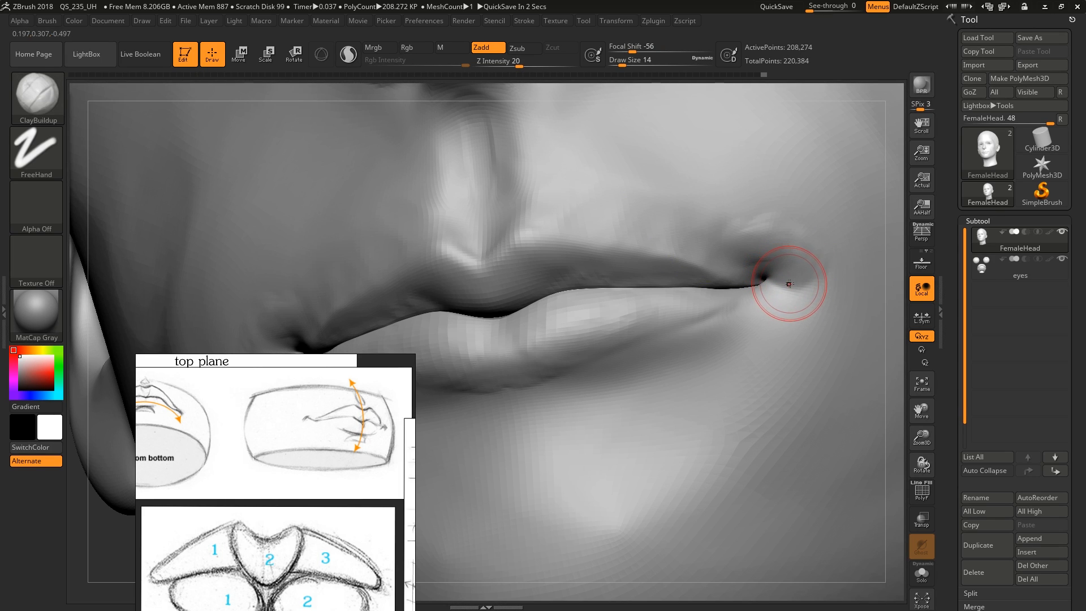
drag(761, 275, 740, 262)
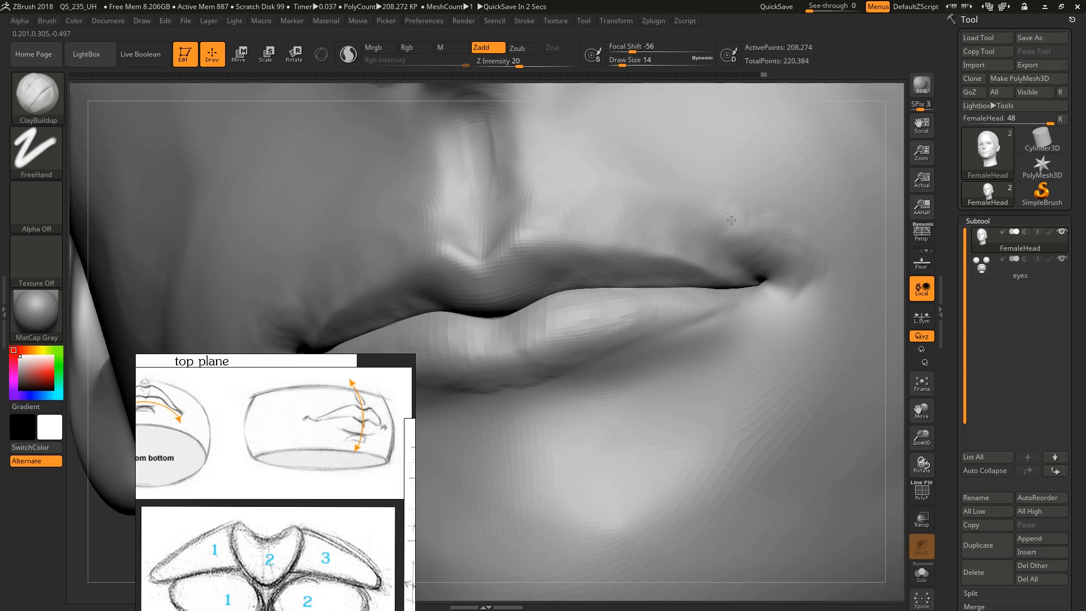
mouse_move(777, 260)
ctrl+right_down()
mouse_move(769, 264)
mouse_move(788, 264)
mouse_move(730, 374)
mouse_move(740, 279)
mouse_move(759, 249)
ctrl+right_up()
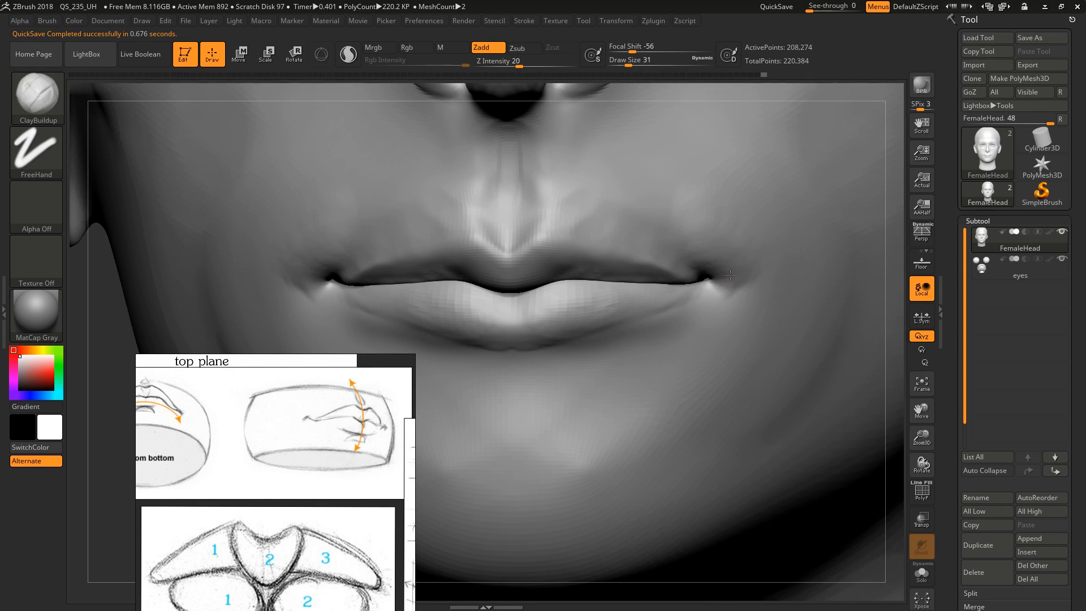
Build up the area around and below the mouth corner with ClayBuildup at draw size 16, and smooth the skin above it
key(s)
drag(742, 280, 740, 280)
drag(739, 280, 723, 262)
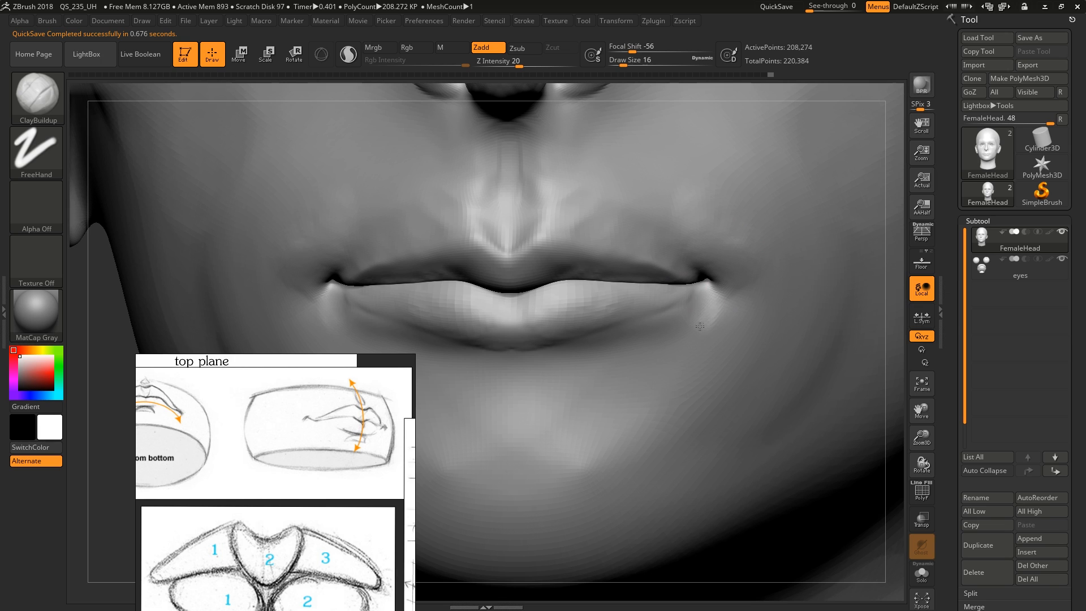
right_drag(728, 249, 682, 249)
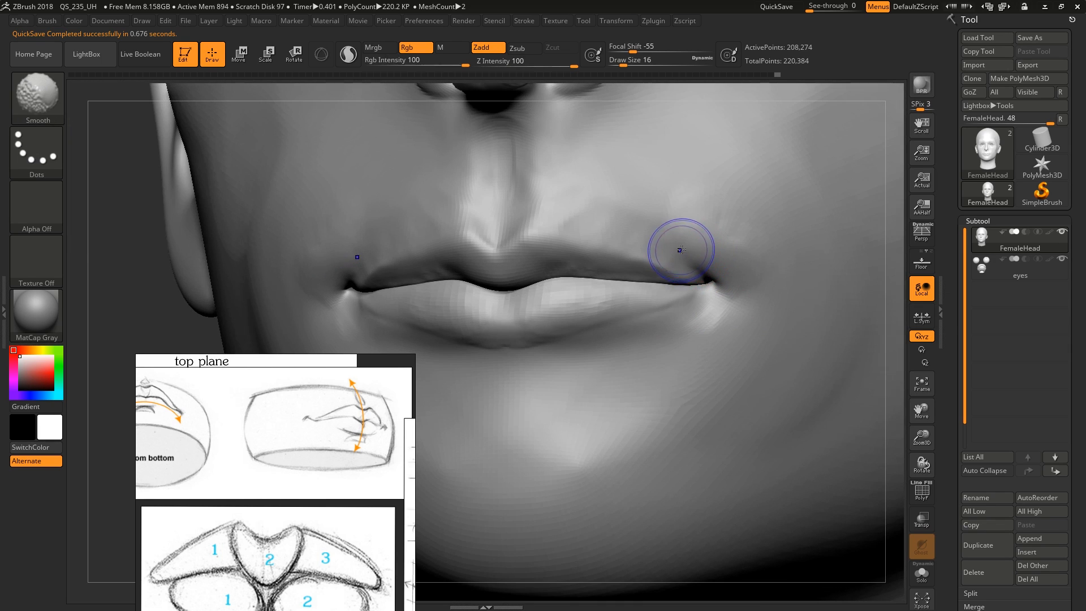
mouse_move(714, 207)
right_down()
mouse_move(725, 226)
mouse_move(694, 210)
mouse_move(663, 275)
right_up()
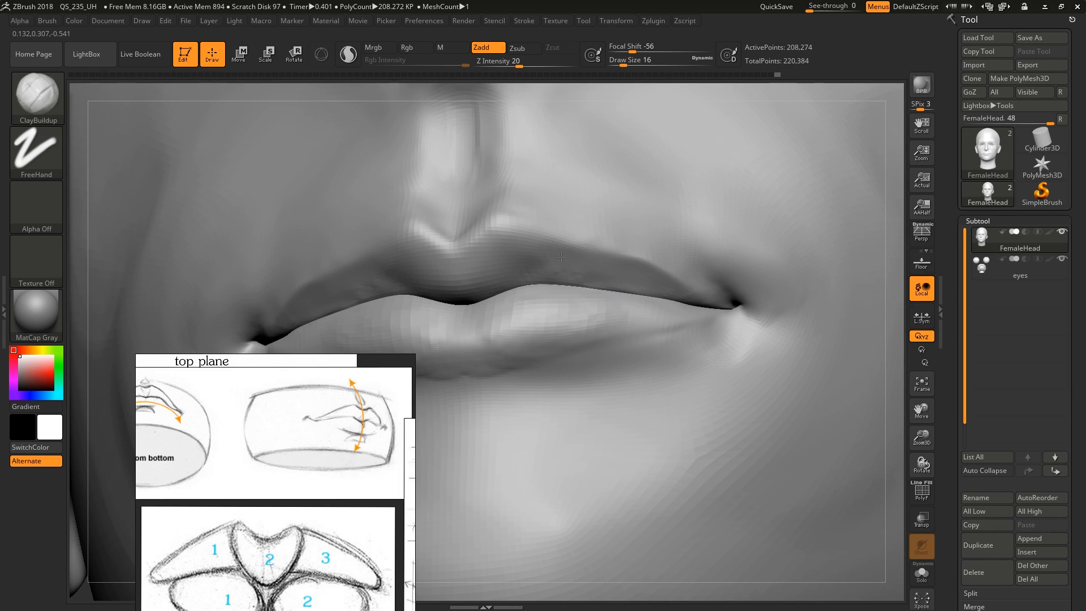
Refine the volumes of the upper and lower lips toward their centre with ClayBuildup at draw size 16, smoothing the strokes
right_drag(445, 258, 583, 288)
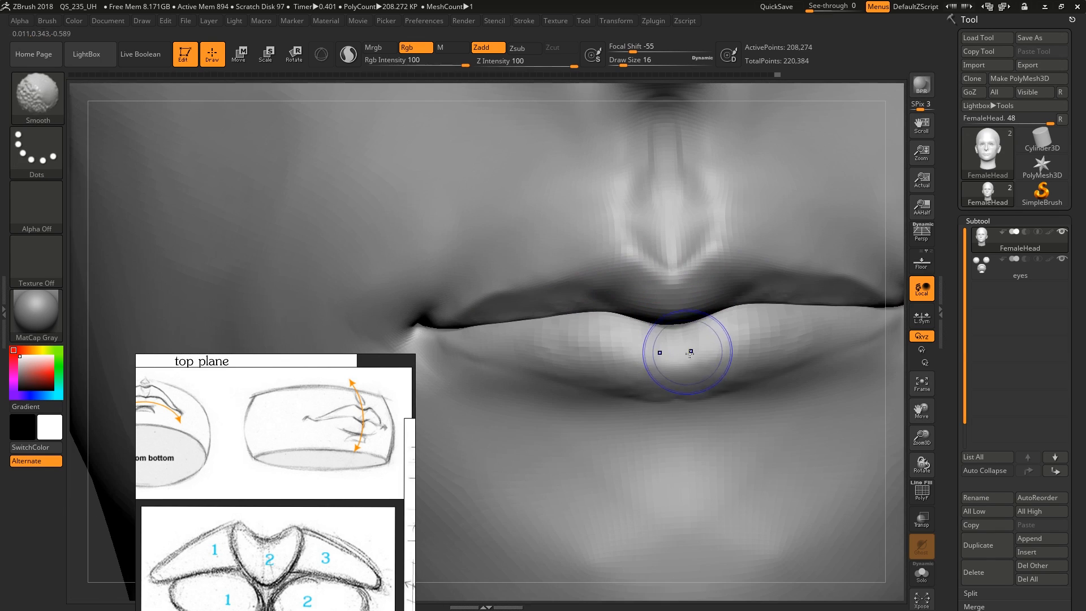
right_drag(671, 383, 639, 368)
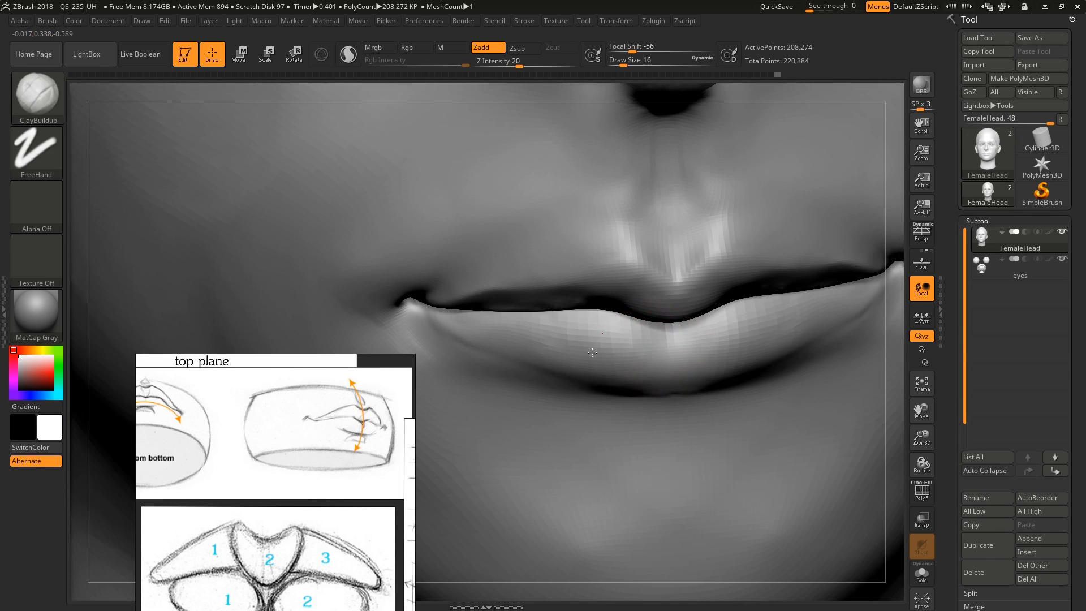
drag(592, 353, 552, 347)
right_drag(650, 354, 642, 288)
mouse_move(713, 289)
right_down()
mouse_move(642, 278)
mouse_move(685, 283)
mouse_move(653, 289)
mouse_move(669, 291)
right_up()
ctrl+right_drag(668, 291, 671, 258)
mouse_move(673, 315)
ctrl+right_down()
mouse_move(685, 373)
mouse_move(683, 260)
ctrl+right_up()
right_drag(762, 346, 771, 362)
Shape the cheek hollow below the cheekbone with ClayBuildup, enlarging the brush to draw size 101
key(bracketright)
key(bracketright)
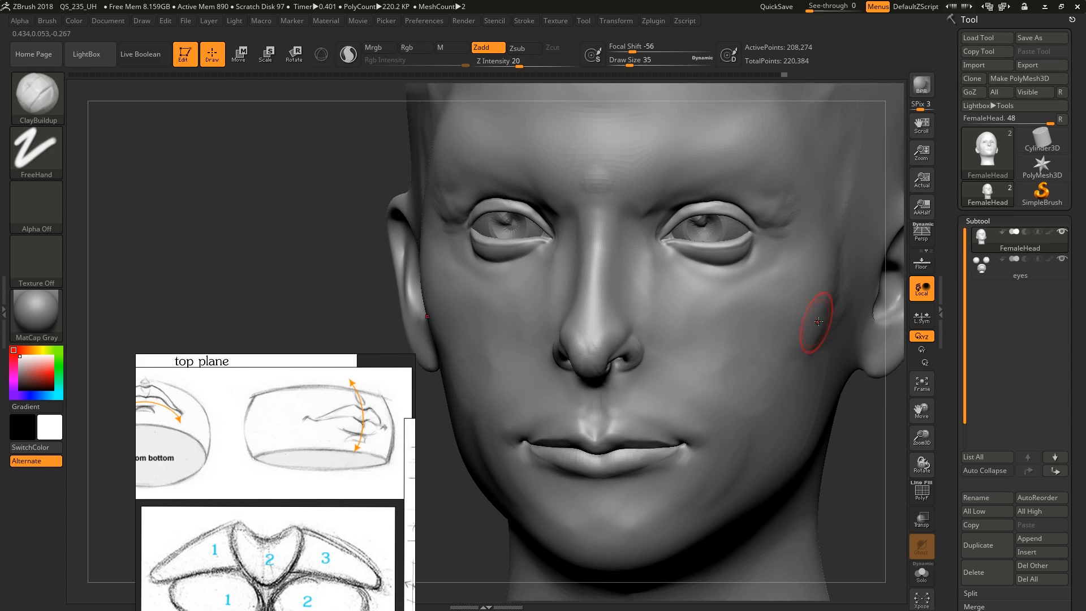
mouse_move(817, 322)
mouse_down()
mouse_move(790, 342)
mouse_move(817, 319)
mouse_up()
key(bracketright)
key(bracketright)
key(bracketright)
key(bracketright)
key(bracketright)
key(bracketright)
key(bracketright)
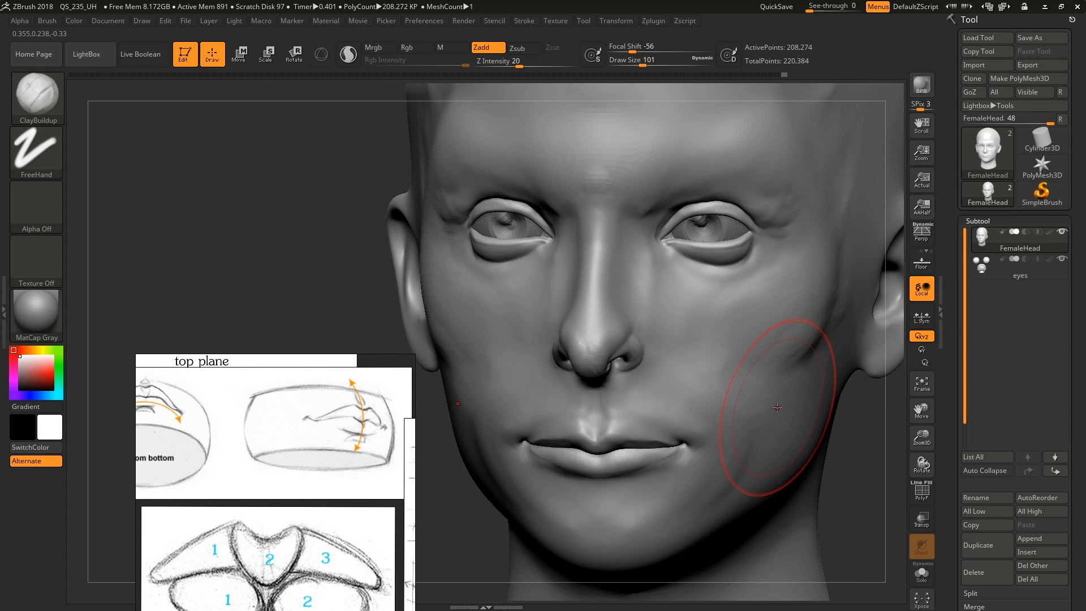
drag(696, 397, 687, 358)
mouse_move(687, 357)
right_down()
mouse_move(648, 354)
mouse_move(701, 342)
right_up()
Define the outer cheekbone and its lower edge with ClayBuildup at draw size 65
key(bracketleft)
key(bracketleft)
key(bracketleft)
key(bracketleft)
right_drag(767, 296, 752, 311)
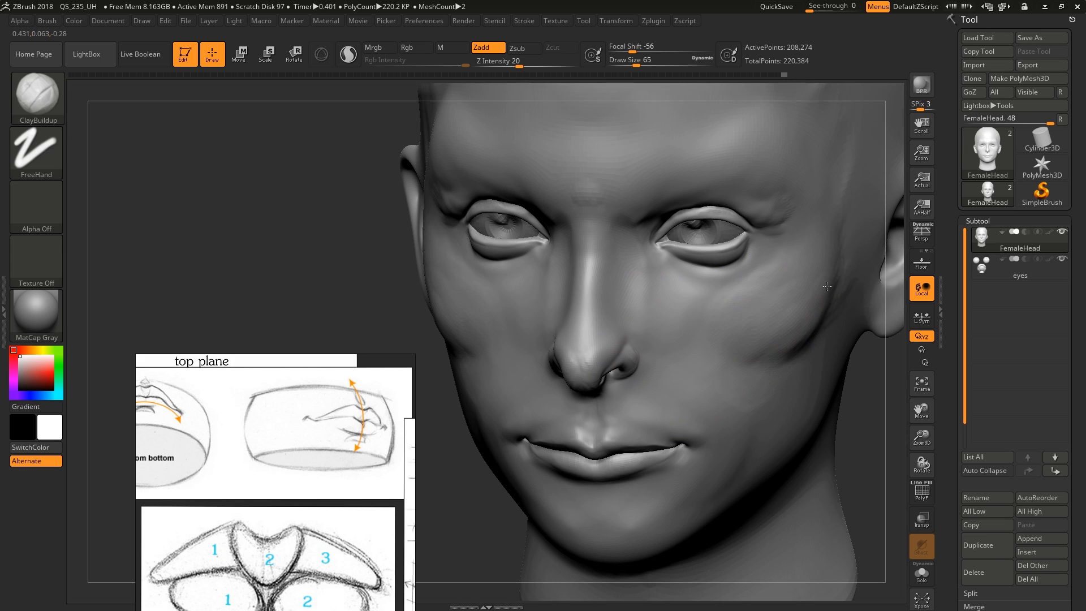
right_drag(781, 290, 767, 300)
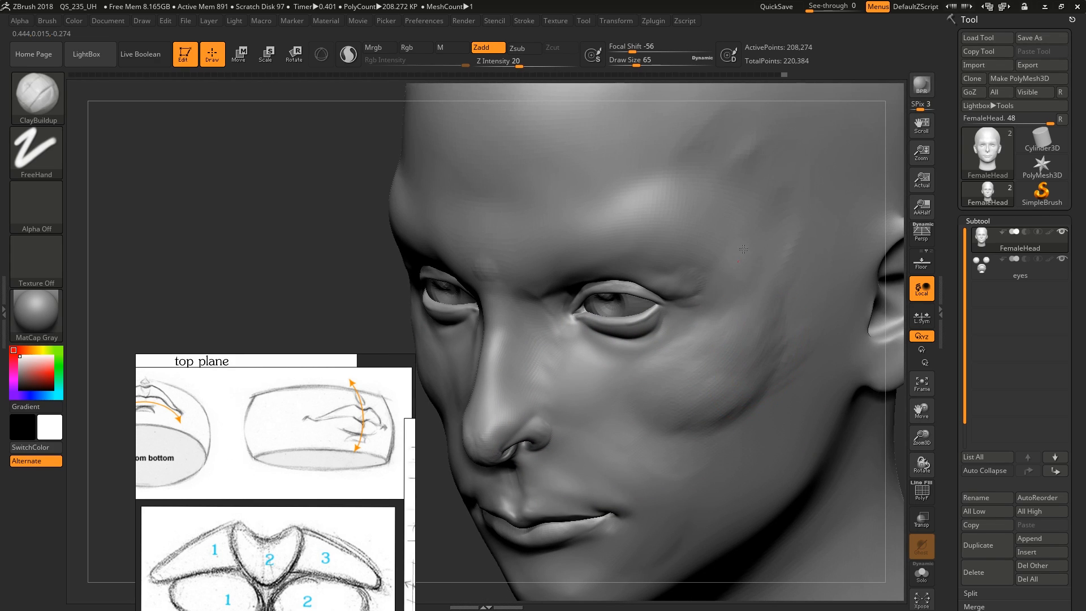
Blend the cheekbone toward the temple and the inner cheek beside the nose with ClayBuildup at draw size 65
shift+right_drag(674, 234, 706, 275)
drag(680, 275, 682, 317)
mouse_move(688, 361)
alt+right_down()
mouse_move(748, 298)
mouse_move(714, 302)
alt+right_up()
mouse_move(758, 368)
mouse_down()
mouse_move(725, 382)
mouse_move(705, 336)
mouse_move(720, 360)
mouse_up()
mouse_move(627, 352)
mouse_down()
mouse_move(608, 319)
mouse_move(607, 285)
mouse_up()
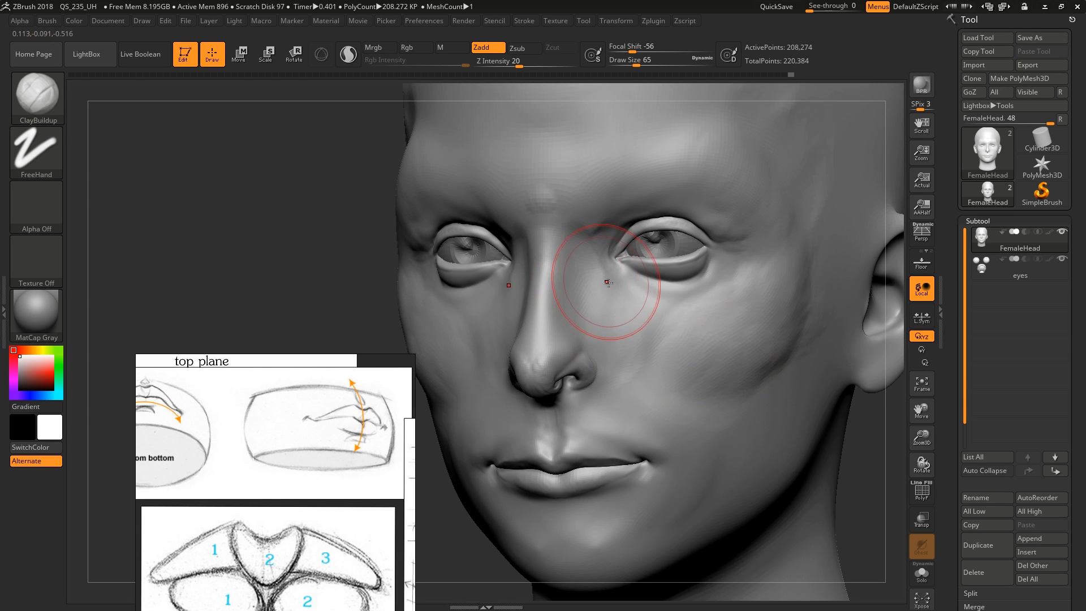
right_drag(611, 286, 652, 328)
mouse_move(746, 366)
ctrl+right_down()
mouse_move(708, 333)
mouse_move(704, 352)
mouse_move(750, 359)
mouse_move(684, 327)
ctrl+right_up()
Turn on perspective and reposition the mouth corner with the Move brush at draw size 65
key(p)
mouse_move(652, 365)
ctrl+right_down()
mouse_move(721, 393)
mouse_move(693, 385)
ctrl+right_up()
key(b)
key(m)
key(v)
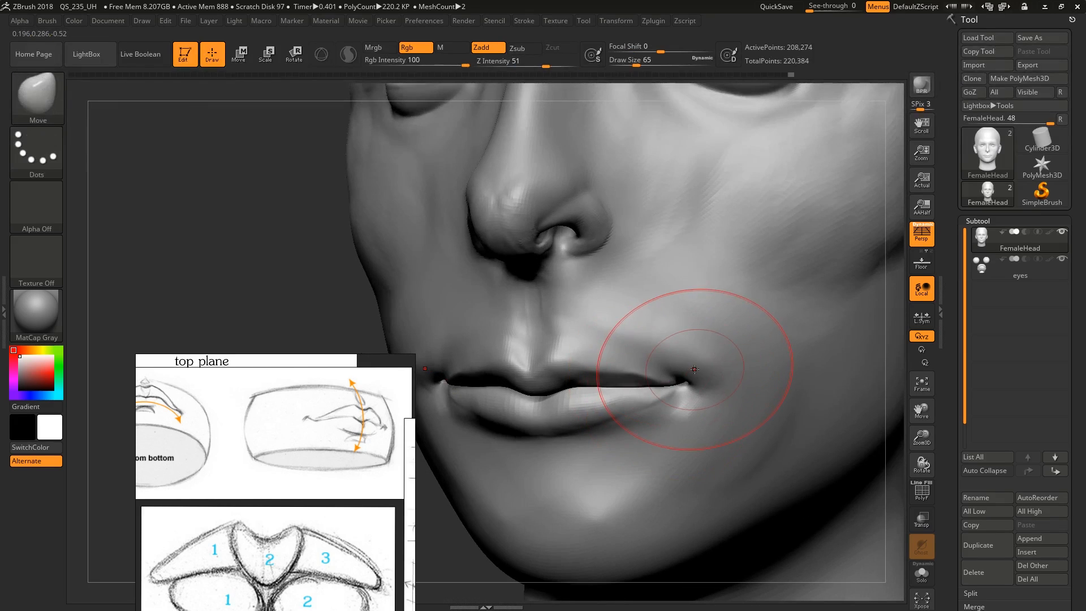
drag(696, 378, 692, 387)
Adjust the centre of the lips and the edge of the cupid's bow with the Move brush at draw size 20
shift+right_drag(567, 389, 569, 417)
key(s)
drag(553, 363, 559, 364)
right_drag(591, 365, 562, 352)
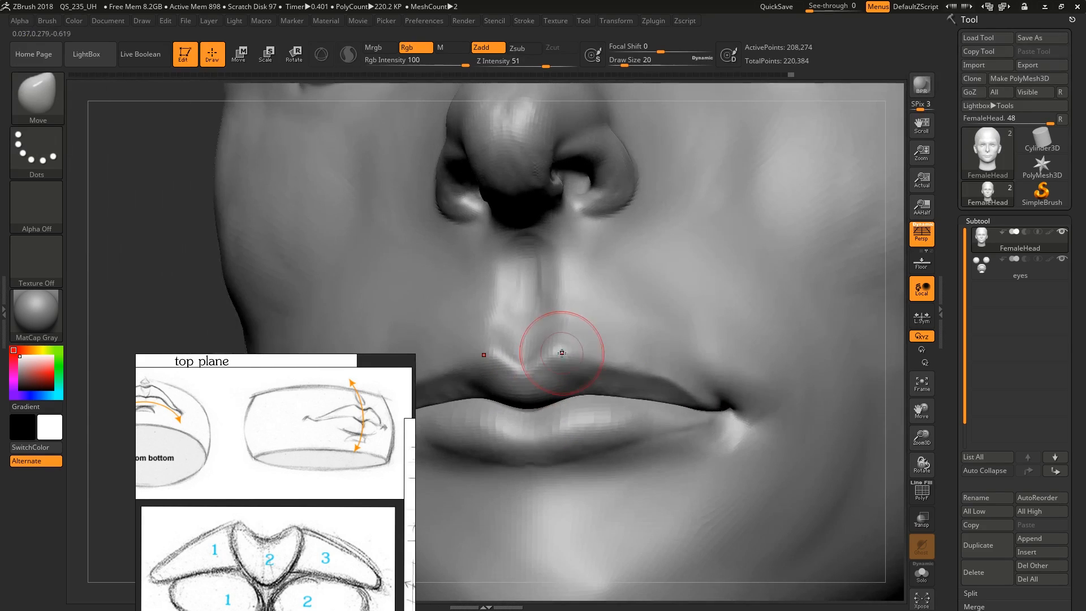
mouse_move(562, 351)
mouse_down()
mouse_move(576, 357)
mouse_move(550, 242)
mouse_up()
key(f)
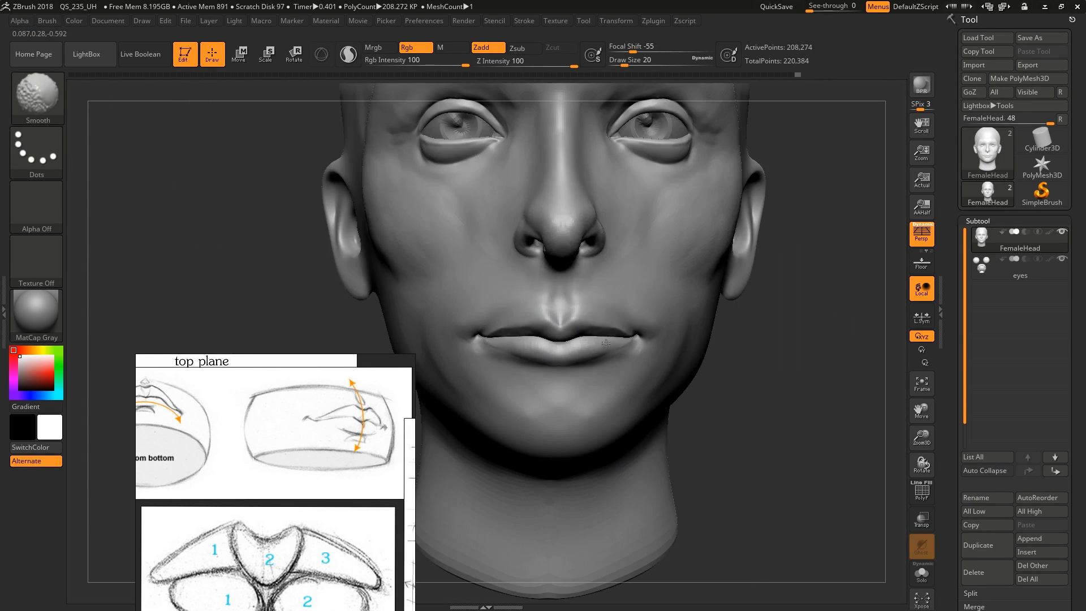
Review the whole reference board and compare it with the head from the front and in three-quarter view
mouse_move(589, 332)
right_down()
mouse_move(649, 328)
mouse_move(628, 291)
right_up()
scroll(309, 508, down, 5)
middle_drag(261, 469, 250, 452)
right_drag(602, 342, 574, 349)
middle_drag(353, 410, 323, 454)
scroll(332, 464, down, 2)
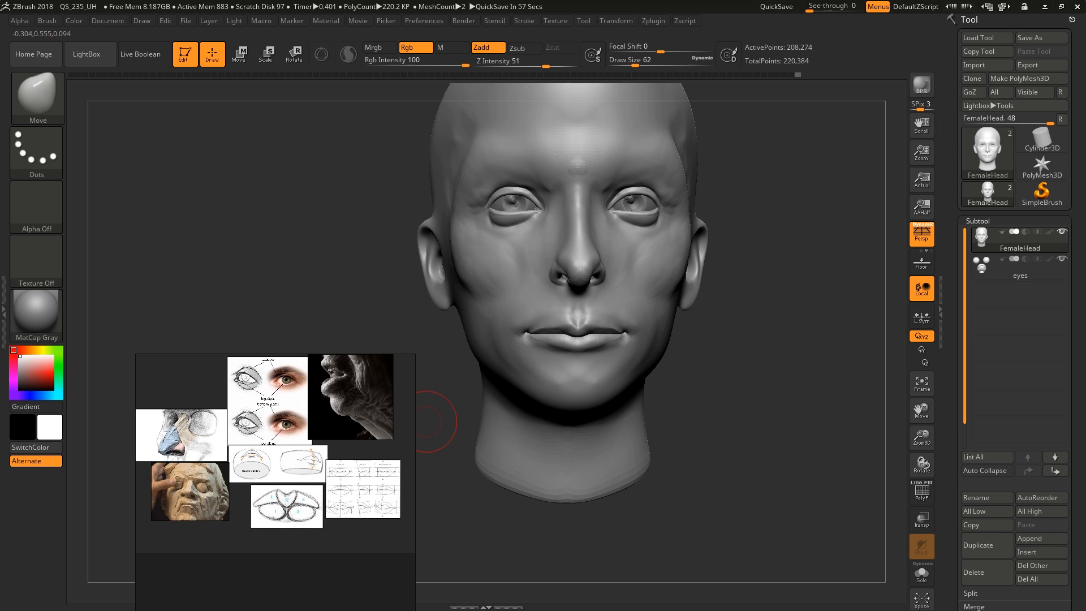
right_drag(690, 263, 679, 243)
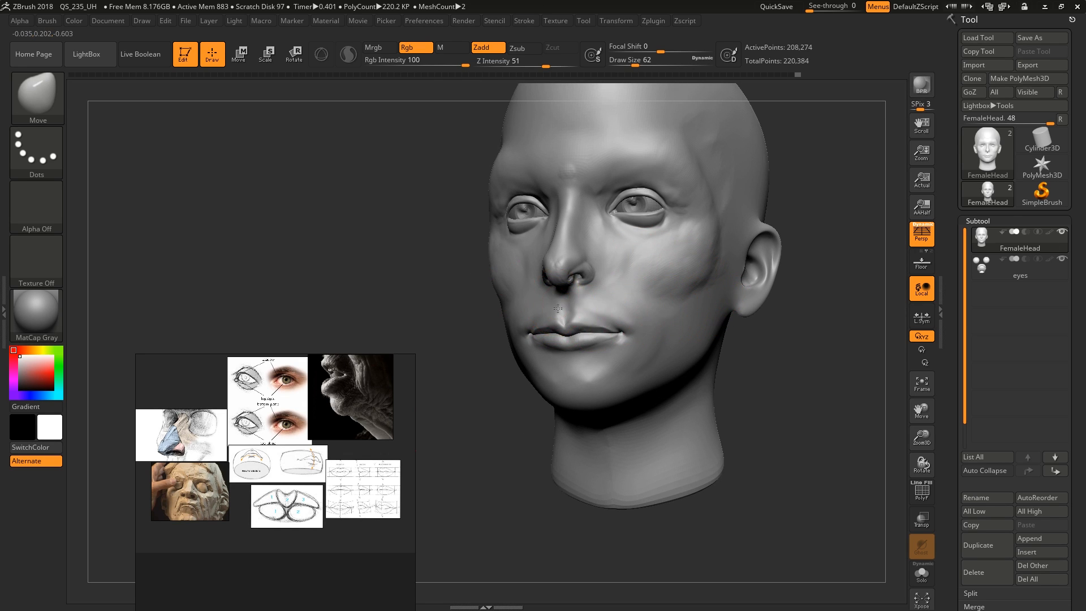
ctrl+right_drag(558, 308, 635, 355)
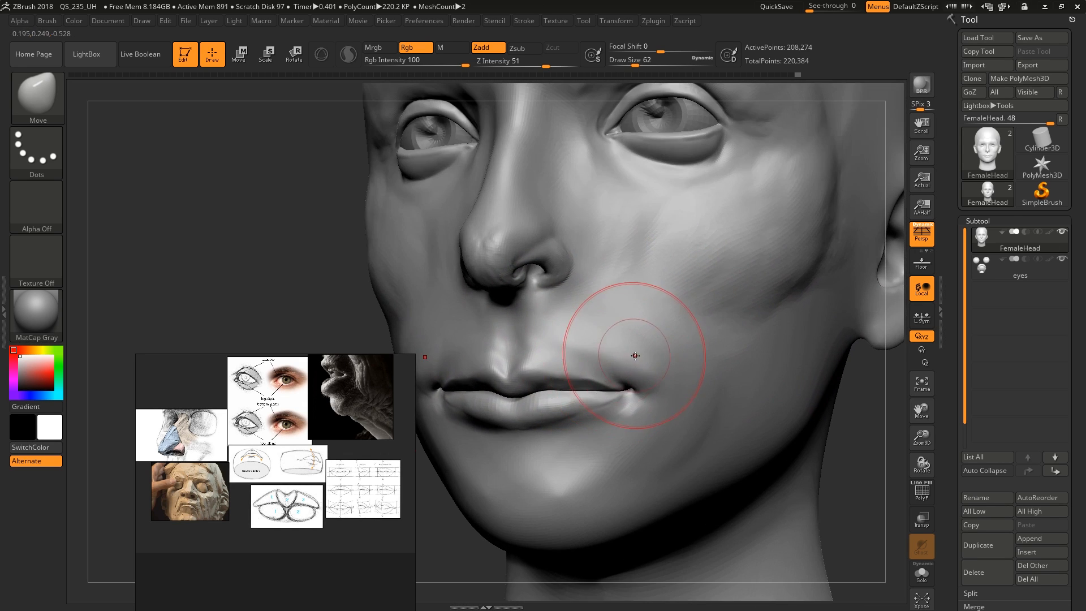
Build up the skin above the upper lip and around the mouth corner with ClayBuildup, finishing at draw size 29
key(b)
key(c)
key(b)
key(s)
drag(636, 356, 628, 355)
mouse_move(627, 347)
mouse_down()
mouse_move(606, 360)
mouse_move(558, 349)
mouse_up()
right_drag(553, 343, 600, 350)
key(bracketright)
key(bracketright)
key(s)
drag(549, 327, 544, 327)
right_drag(543, 326, 453, 333)
mouse_move(548, 352)
ctrl+right_down()
mouse_move(559, 312)
mouse_move(620, 331)
mouse_move(627, 342)
mouse_move(612, 359)
ctrl+right_up()
key(shift)
key(s)
click(607, 360)
drag(597, 367, 596, 362)
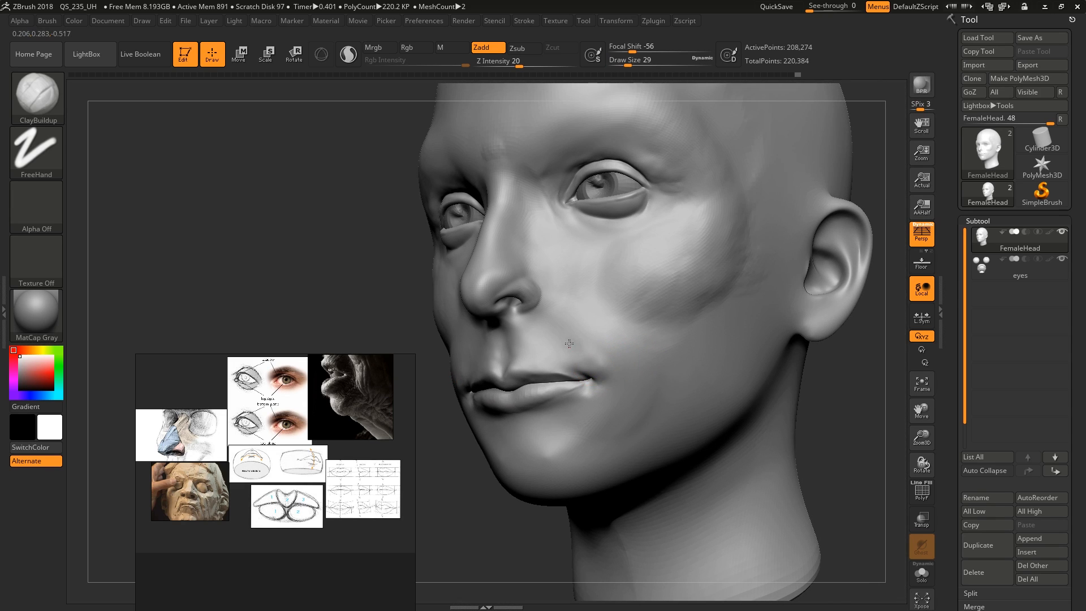
Try sculpting muscle bands around the eyes, down the cheeks and on the neck with ClayBuildup, and undo those strokes
right_drag(567, 346, 620, 339)
key(s)
click(642, 333)
mouse_move(678, 279)
mouse_down()
mouse_move(625, 386)
mouse_move(594, 339)
mouse_up()
drag(635, 272, 598, 295)
mouse_move(685, 189)
mouse_down()
mouse_move(589, 231)
mouse_move(660, 150)
mouse_up()
mouse_move(730, 328)
right_down()
mouse_move(621, 523)
mouse_move(698, 346)
mouse_move(723, 359)
right_up()
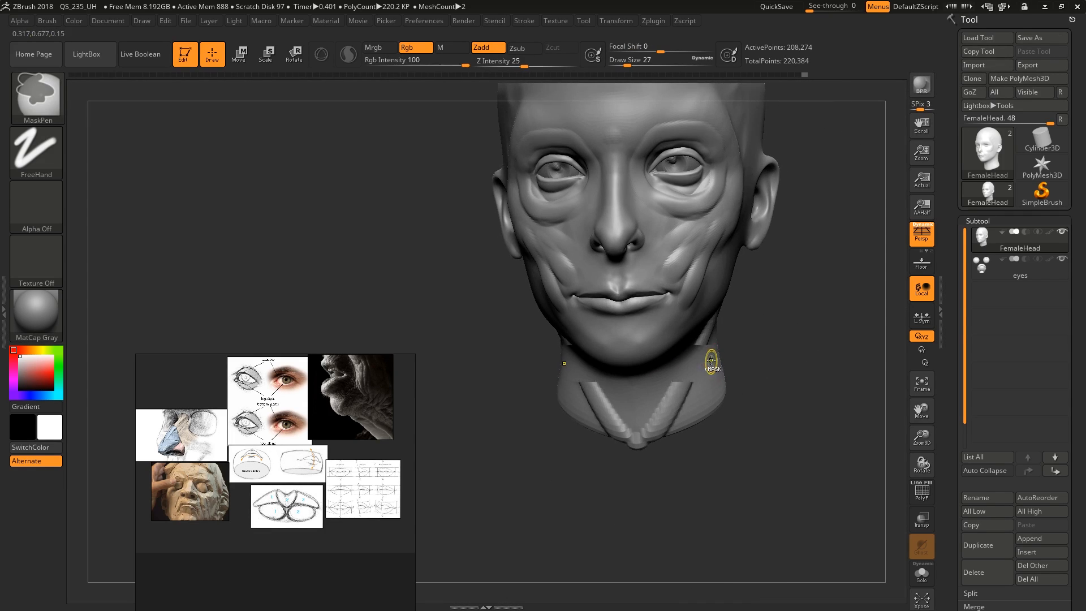
key(ctrl+z)
key(ctrl+z)
key(ctrl+z)
key(ctrl+z)
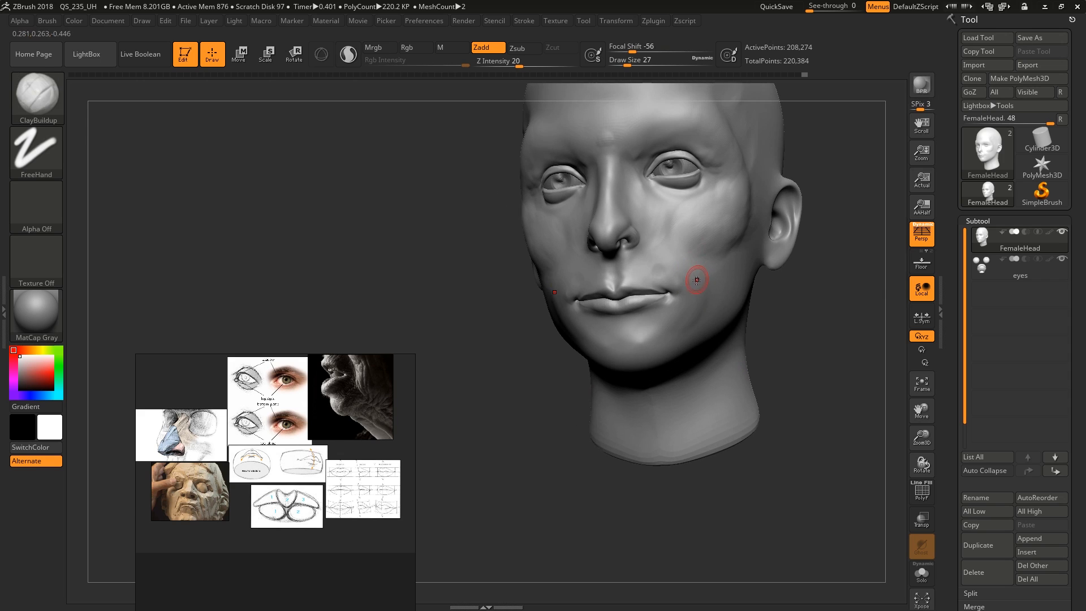
Examine the skin folds around the mouth, cheek and neck in the dark profile photo of the aged face
alt+right_drag(698, 279, 689, 360)
ctrl+right_drag(689, 359, 667, 356)
shift+drag(667, 356, 652, 341)
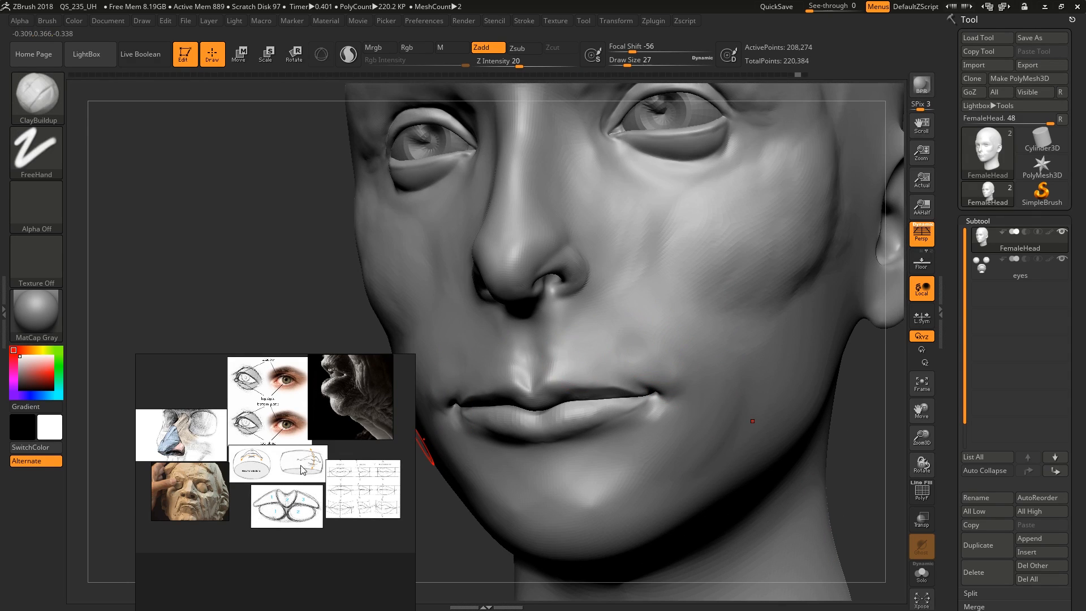
middle_drag(324, 450, 284, 418)
right_drag(284, 417, 352, 314)
middle_drag(352, 315, 335, 400)
scroll(380, 342, up, 5)
middle_drag(403, 413, 388, 443)
right_drag(388, 445, 373, 417)
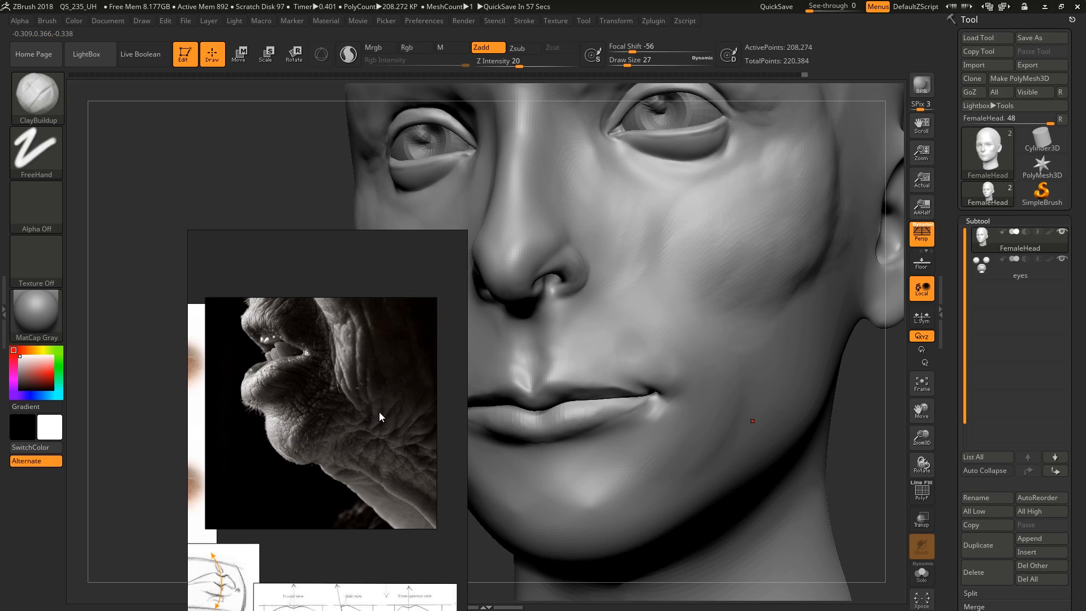
middle_drag(386, 410, 368, 419)
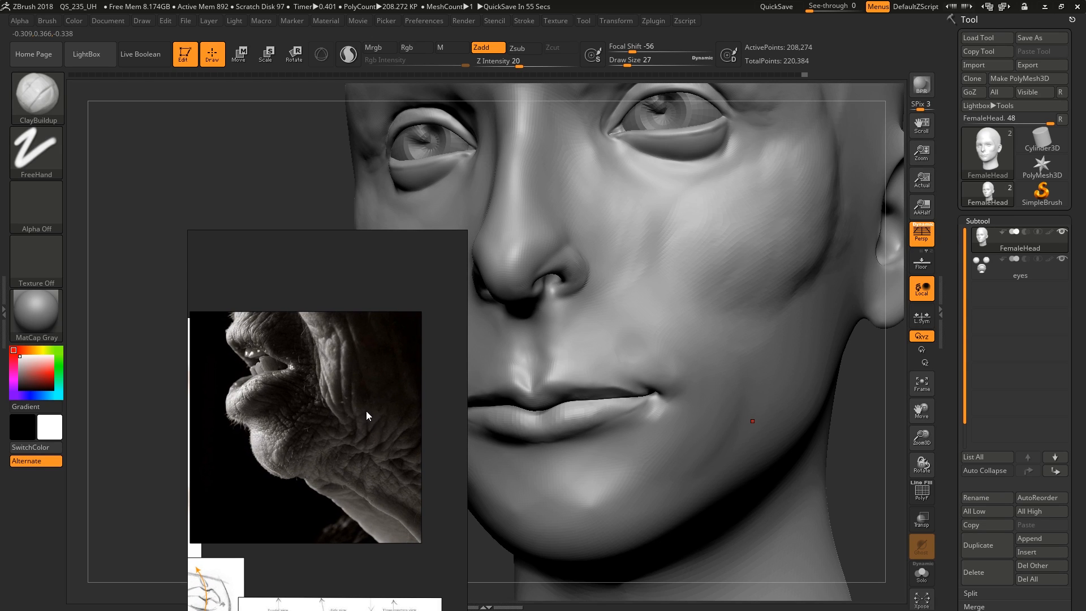
mouse_move(365, 411)
right_down()
mouse_move(338, 383)
mouse_move(289, 403)
right_up()
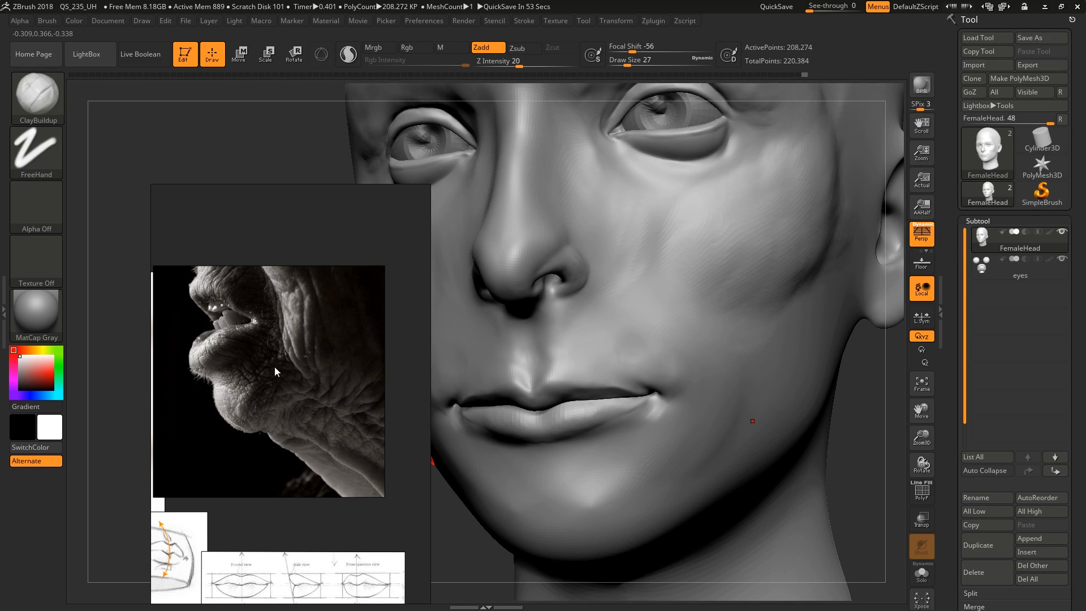
Sculpt the crease and bag below the lower eyelid with ClayBuildup at draw sizes 27 and 16
right_drag(637, 312, 651, 297)
mouse_move(538, 339)
right_down()
mouse_move(673, 369)
mouse_move(688, 359)
right_up()
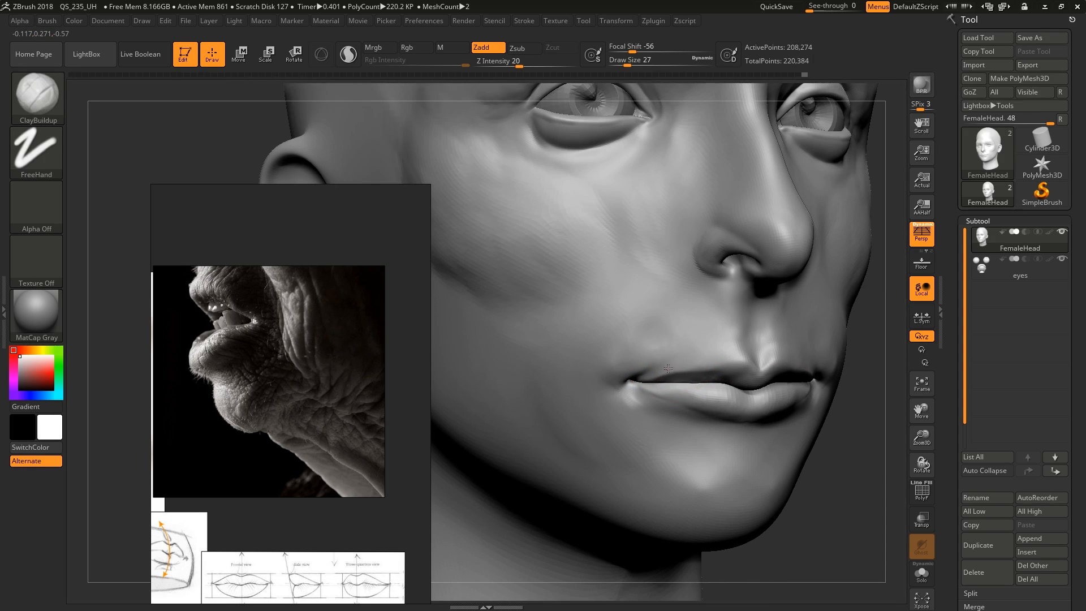
mouse_move(681, 283)
right_down()
mouse_move(659, 243)
mouse_move(654, 287)
right_up()
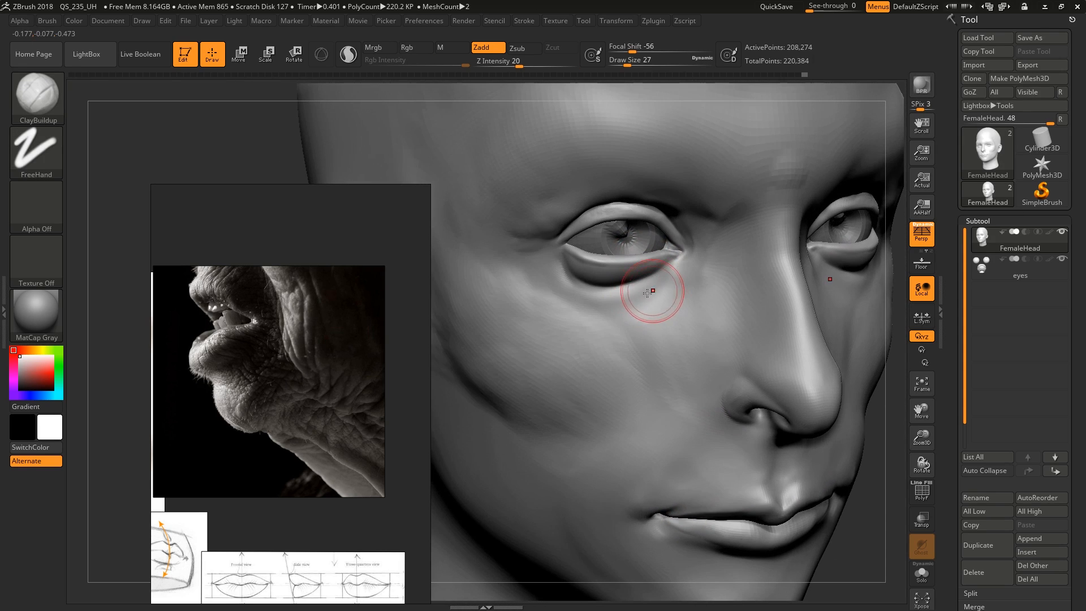
drag(686, 271, 670, 280)
key(bracketleft)
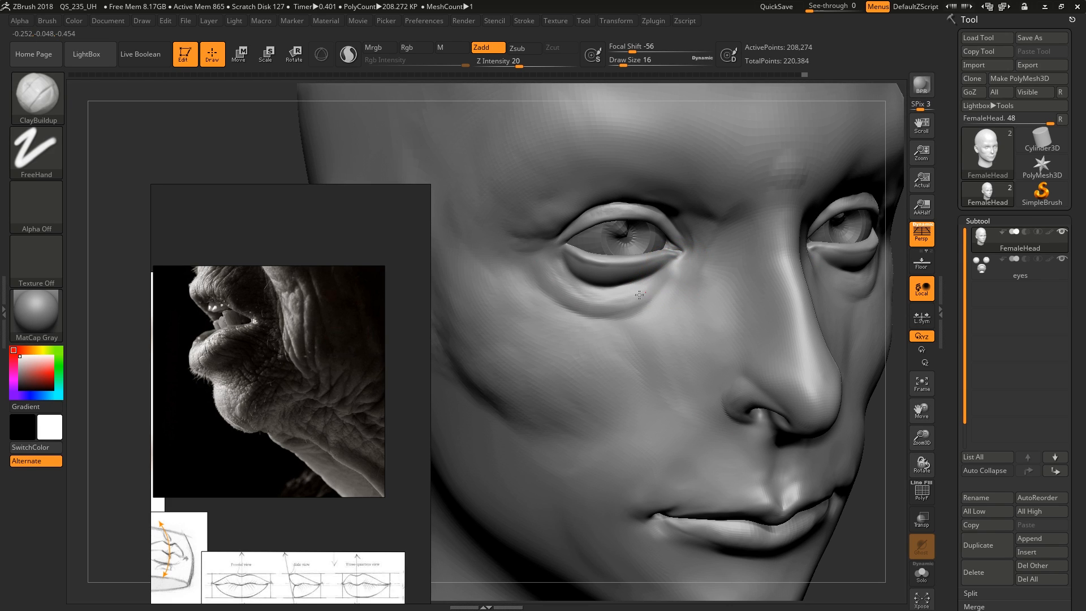
mouse_move(639, 295)
right_down()
mouse_move(674, 315)
mouse_move(686, 296)
right_up()
Sculpt skin folds on the upper cheek and beside the outer eye corner with ClayBuildup, varying the draw size between 11 and 31
key(bracketright)
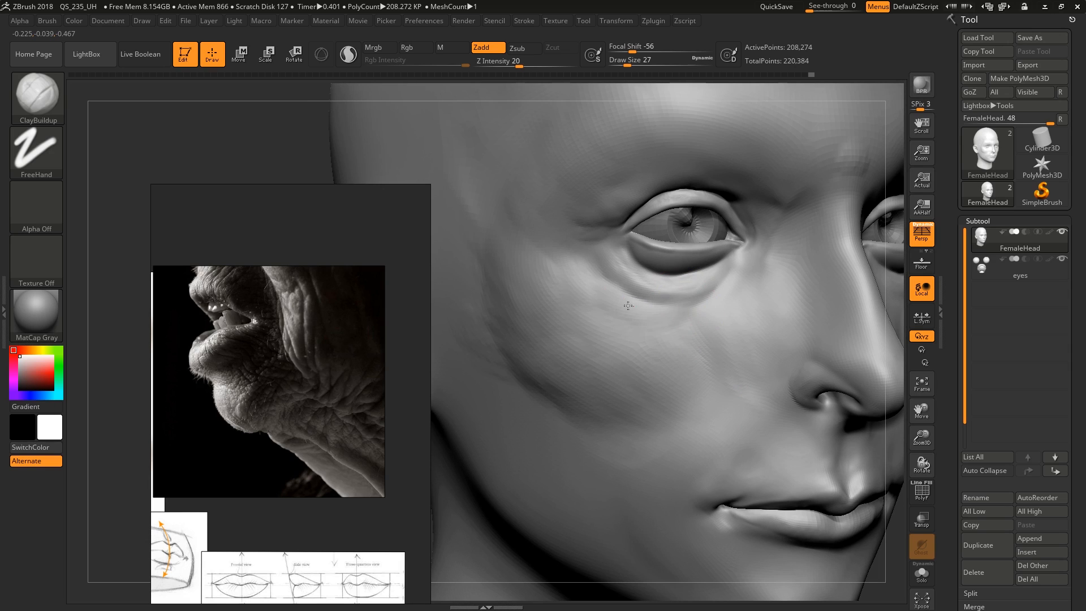
drag(628, 306, 589, 273)
alt+right_drag(601, 222, 597, 317)
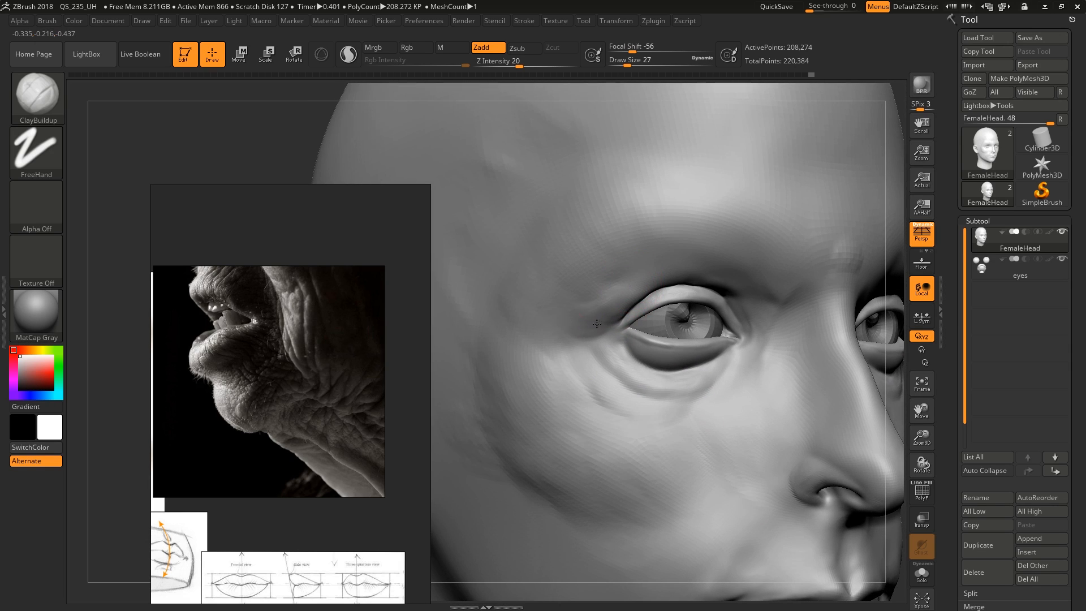
key(bracketleft)
key(bracketleft)
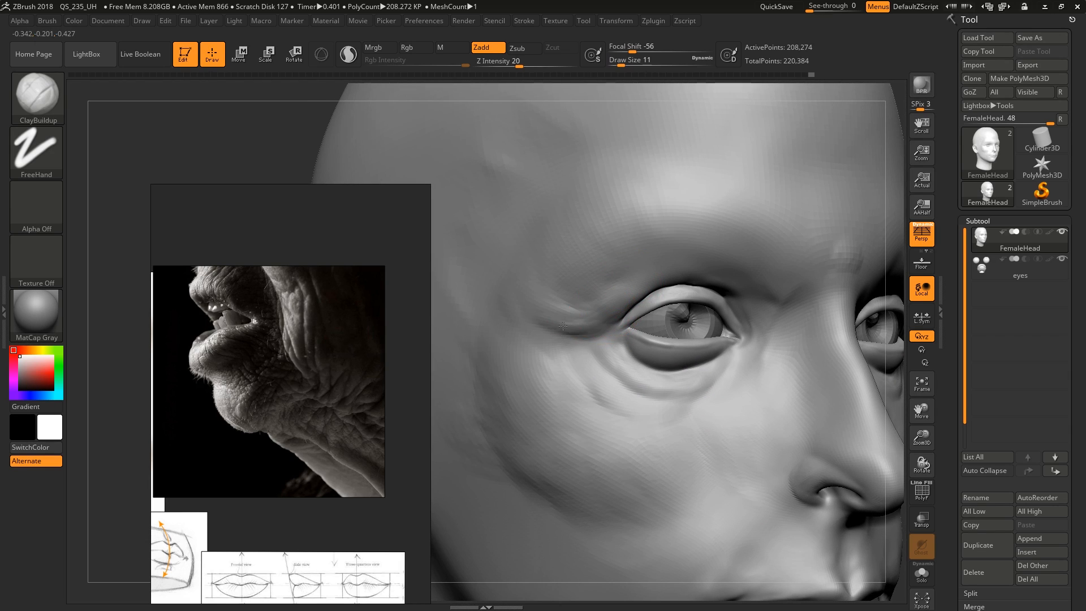
key(bracketright)
key(bracketright)
drag(583, 351, 537, 341)
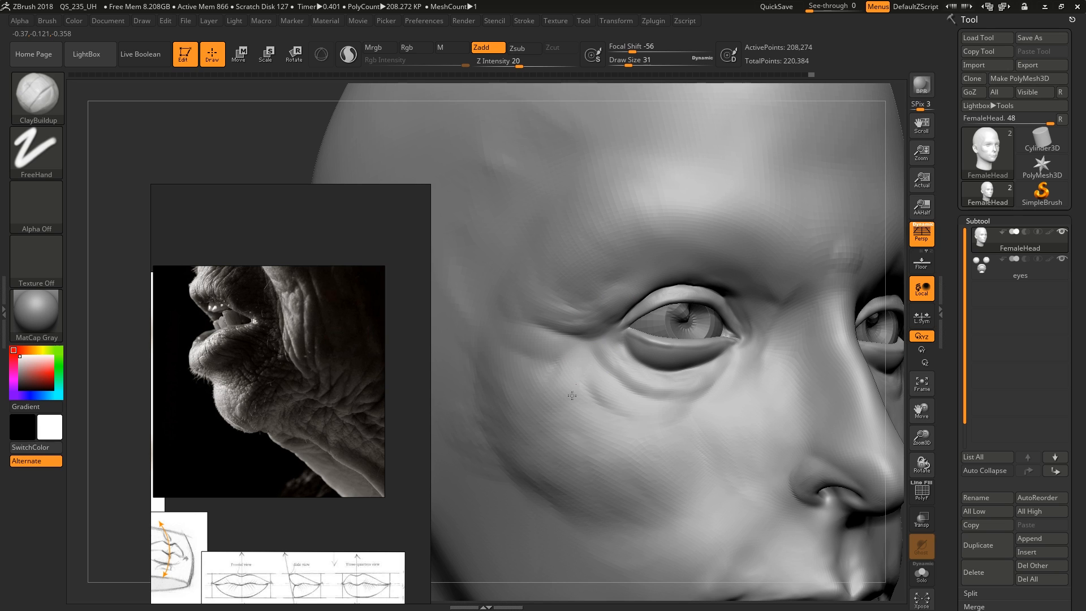
Sculpt the nasolabial fold from the nostril wing toward the mouth corner with ClayBuildup at draw size 31
ctrl+right_drag(647, 420, 650, 441)
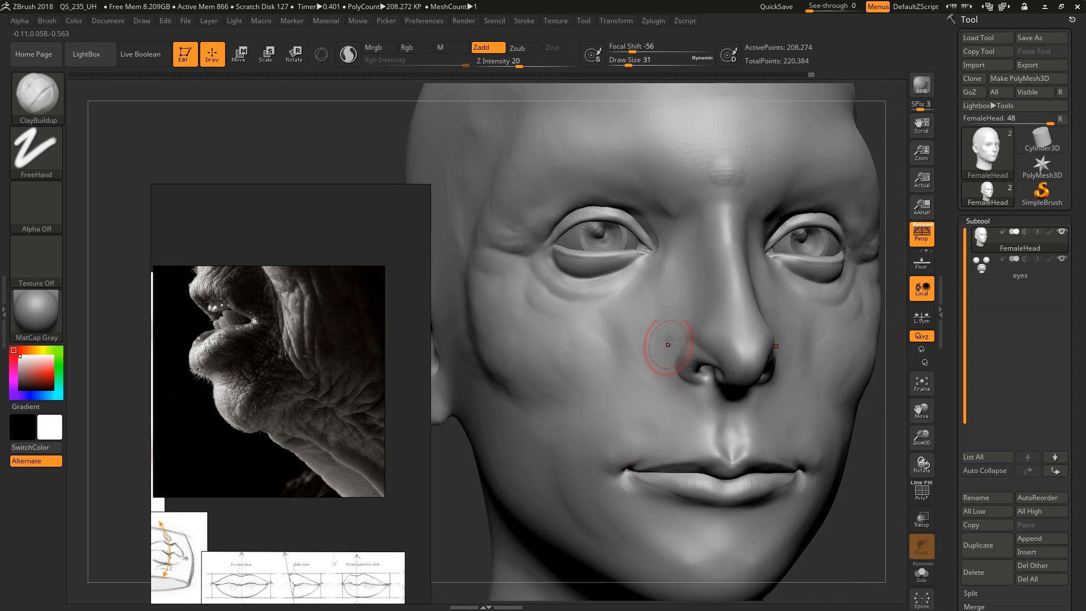
right_drag(669, 340, 669, 325)
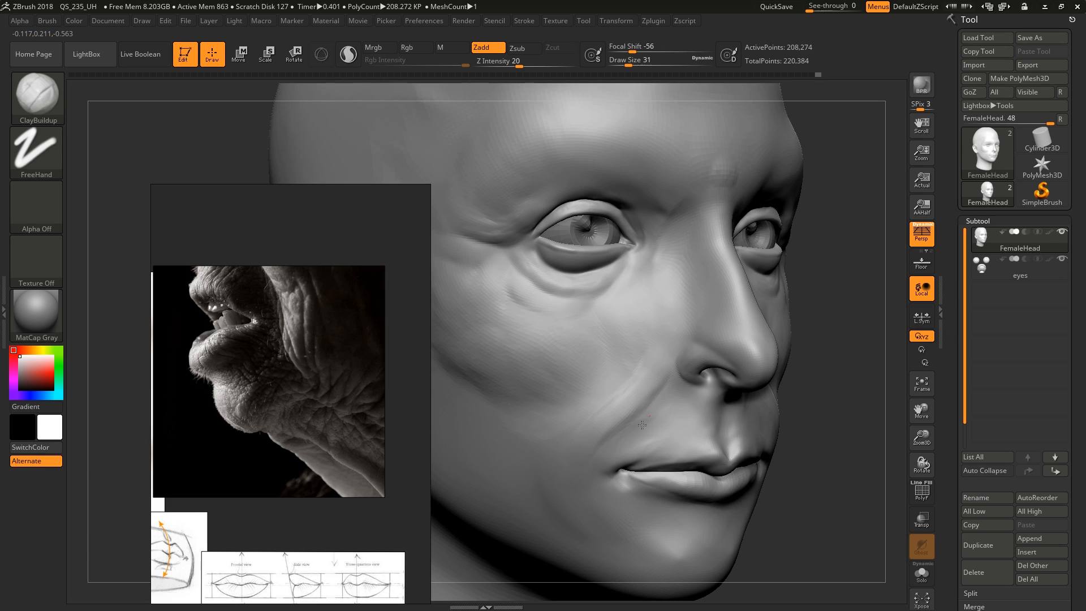
right_drag(643, 425, 689, 339)
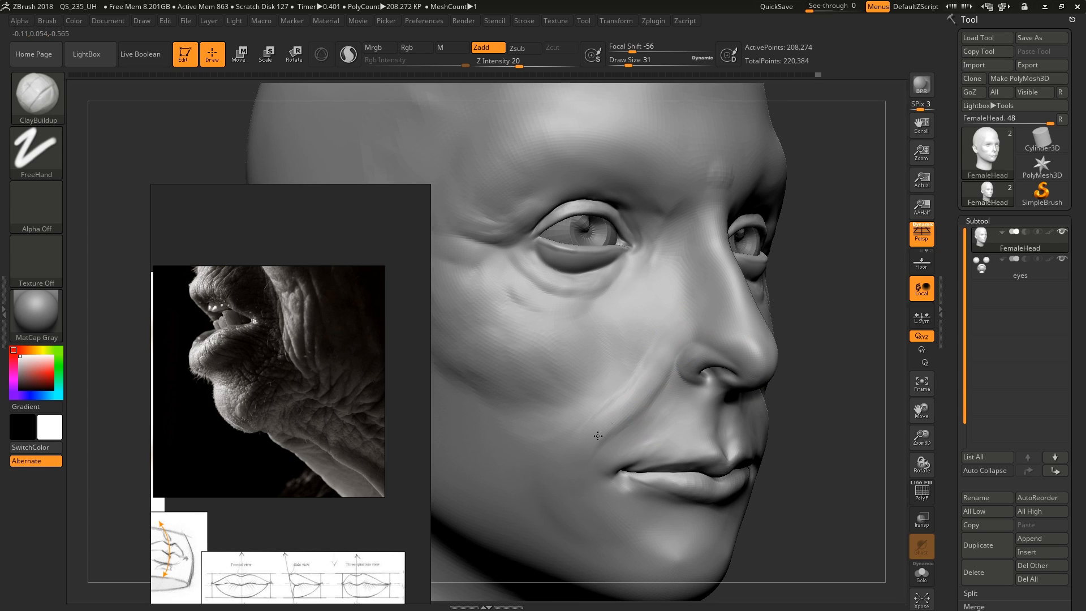
Try sculpting vertical neck folds below the jaw from the aged profile reference with ClayBuildup, and undo those strokes
drag(615, 536, 647, 529)
mouse_move(624, 497)
right_down()
mouse_move(679, 416)
mouse_move(636, 353)
mouse_move(630, 399)
right_up()
drag(640, 310, 597, 481)
drag(684, 321, 654, 491)
middle_drag(335, 437, 266, 382)
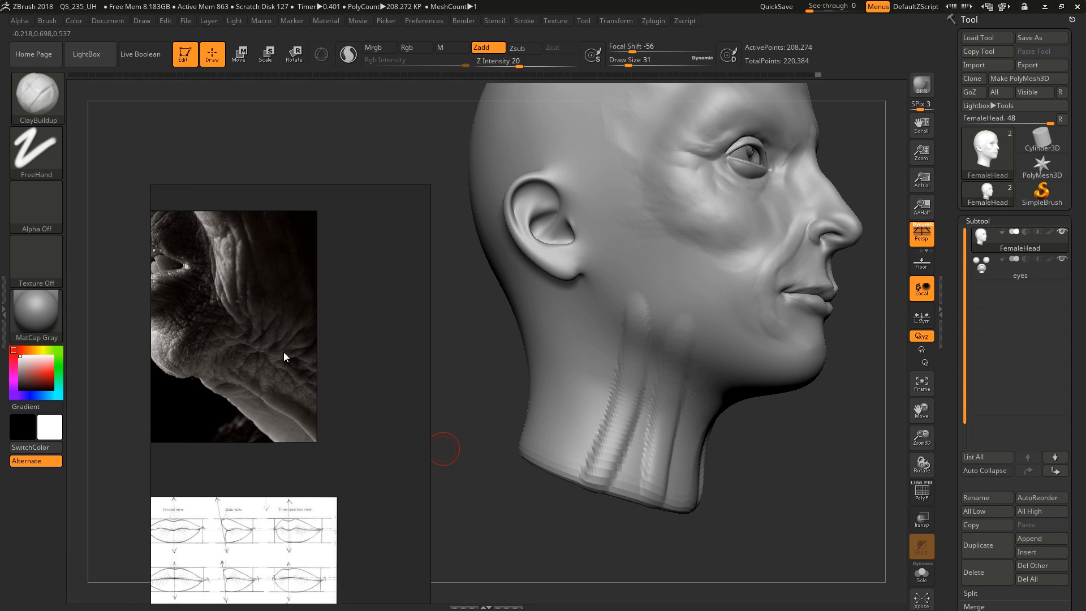
right_drag(687, 361, 698, 390)
key(ctrl+z)
key(ctrl+z)
Shape the jawline from below the ear toward the chin with ClayBuildup, enlarging the brush from draw size 49 to 62
drag(593, 320, 619, 349)
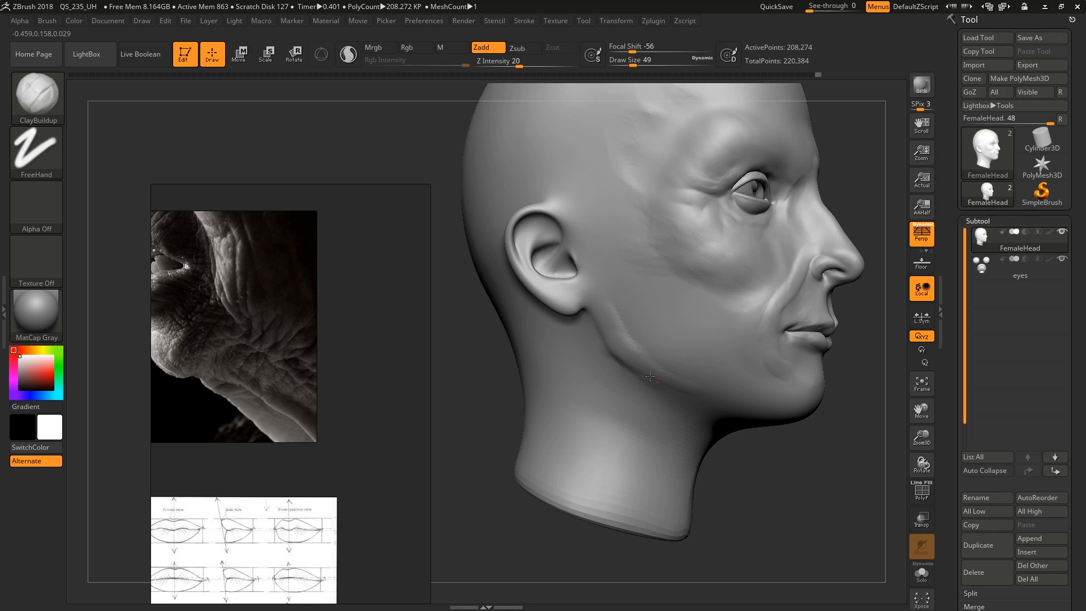
right_drag(702, 394, 701, 387)
drag(685, 388, 665, 382)
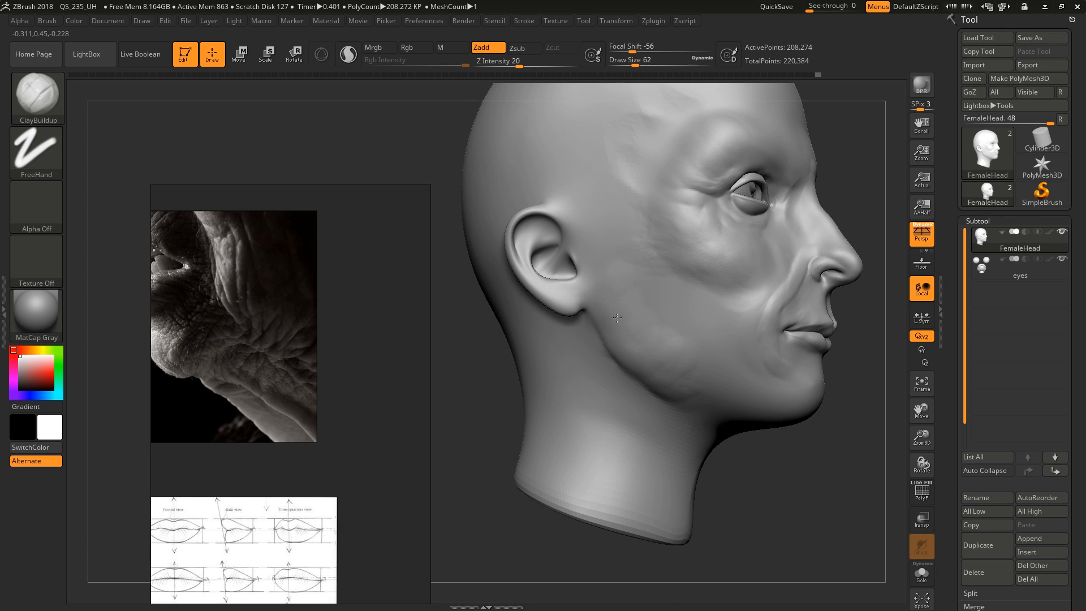
right_drag(663, 363, 746, 295)
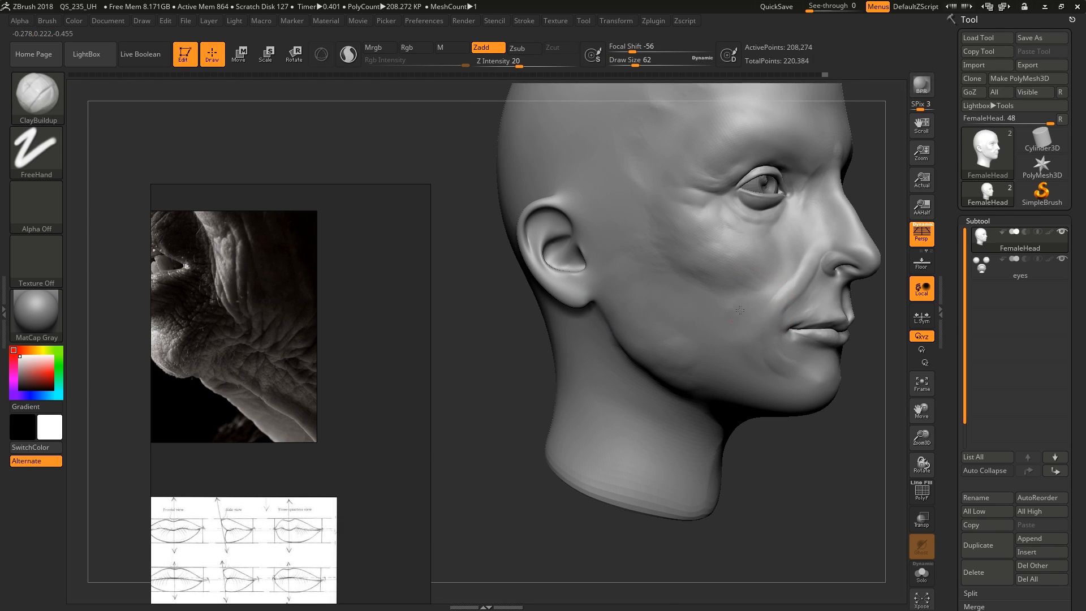
Refine the nasolabial fold and the form around the mouth corner with ClayBuildup, reducing the brush from draw size 39 to 9
mouse_move(745, 328)
right_down()
mouse_move(745, 282)
mouse_move(742, 328)
mouse_move(758, 366)
right_up()
key(s)
drag(730, 317, 702, 315)
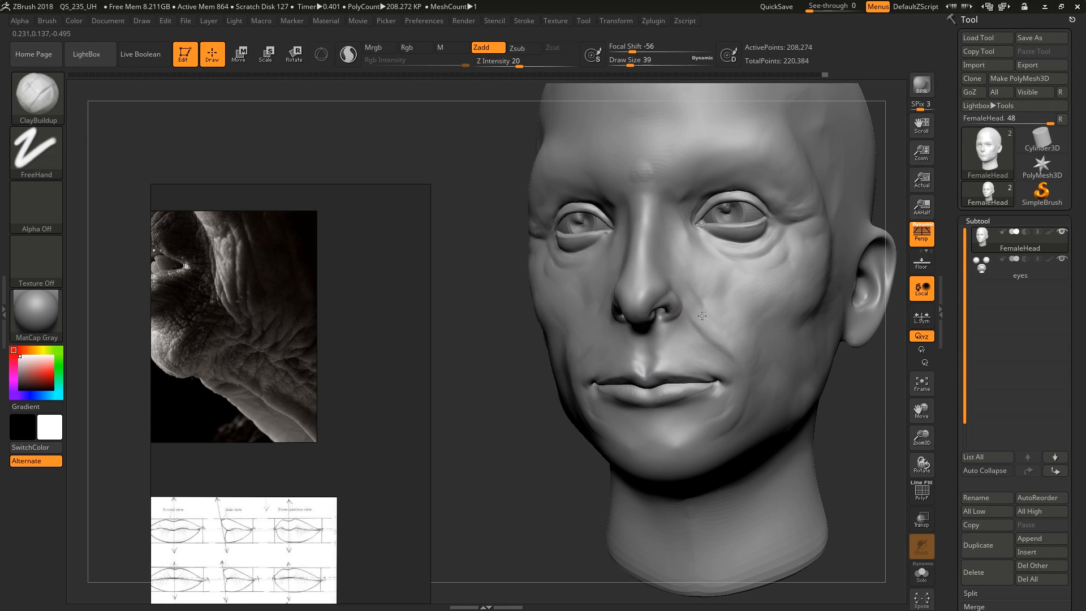
mouse_move(733, 318)
right_down()
mouse_move(746, 331)
mouse_move(733, 362)
mouse_move(737, 387)
right_up()
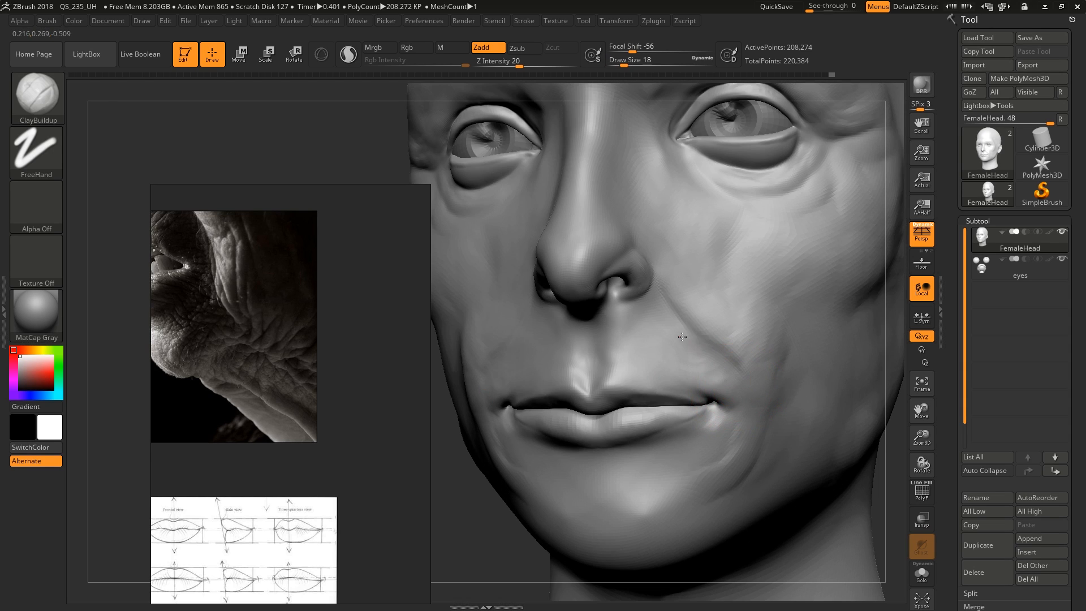
ctrl+right_drag(699, 342, 594, 449)
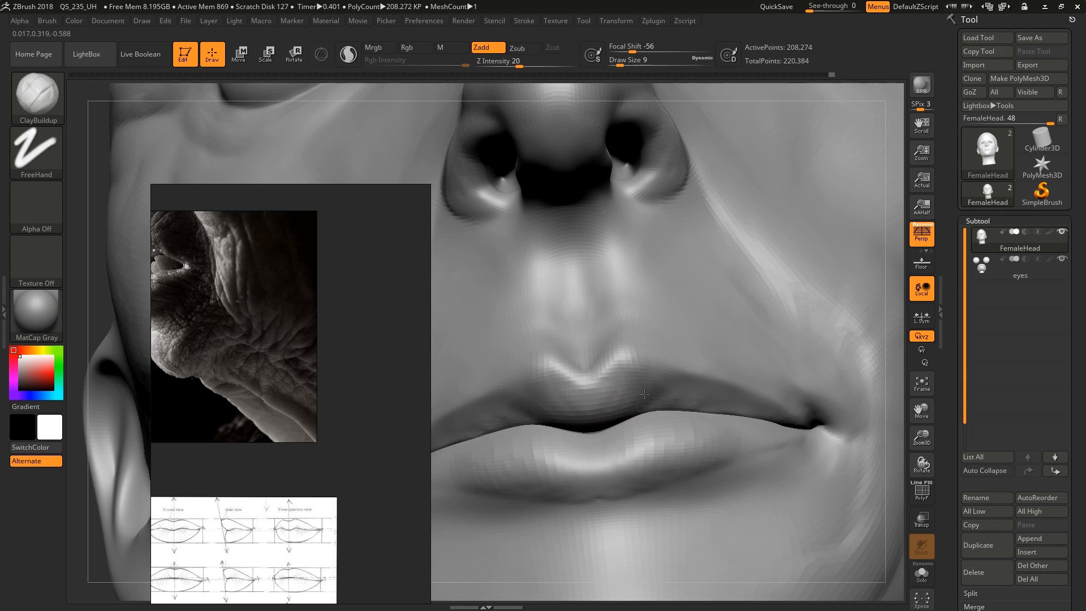
Build up the cheek beside the nasolabial fold with ClayBuildup, enlarging the brush from draw size 9 to 27
ctrl+right_drag(699, 413, 746, 368)
middle_drag(346, 408, 410, 466)
scroll(352, 415, down, 2)
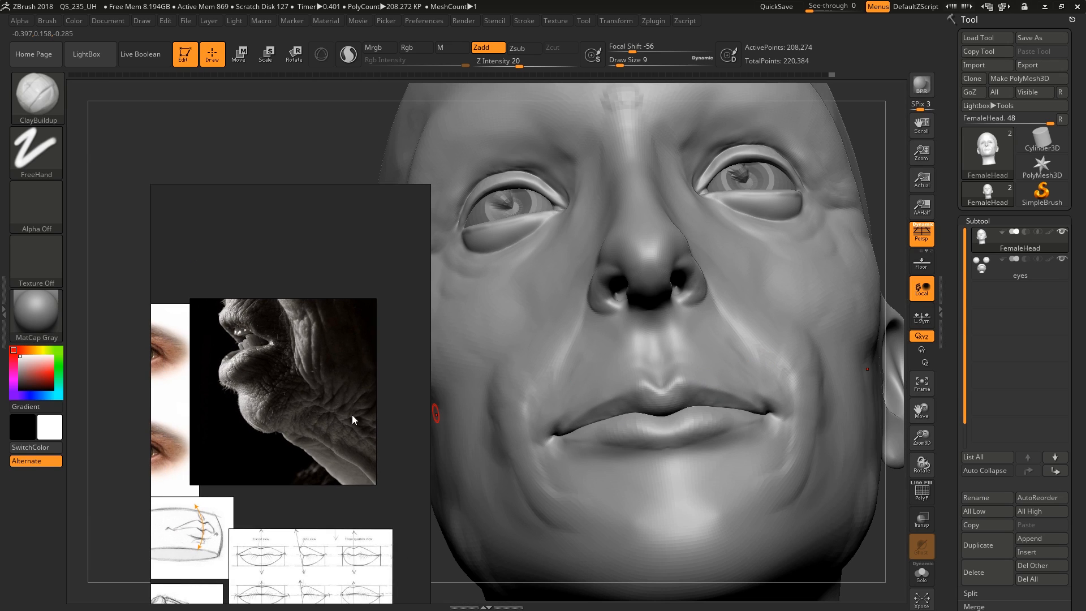
mouse_move(834, 340)
right_down()
mouse_move(769, 366)
mouse_move(802, 339)
right_up()
drag(746, 352, 723, 332)
key(bracketright)
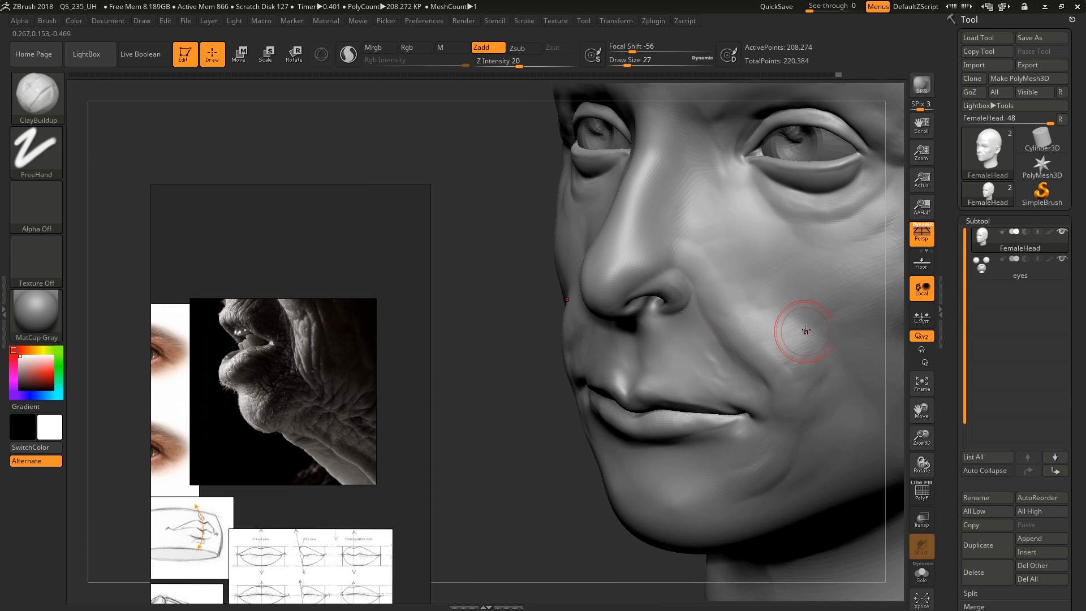
right_drag(806, 331, 753, 288)
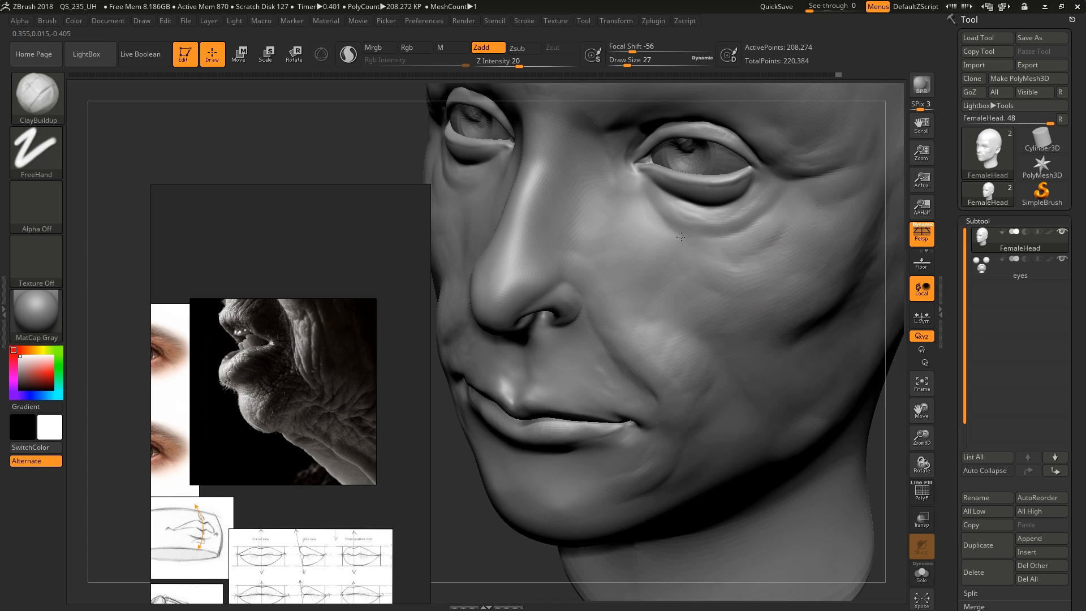
Sculpt skin folds below the outer eye corner with ClayBuildup at draw size 16, undoing unwanted strokes
drag(775, 250, 803, 247)
key(ctrl+z)
key([)
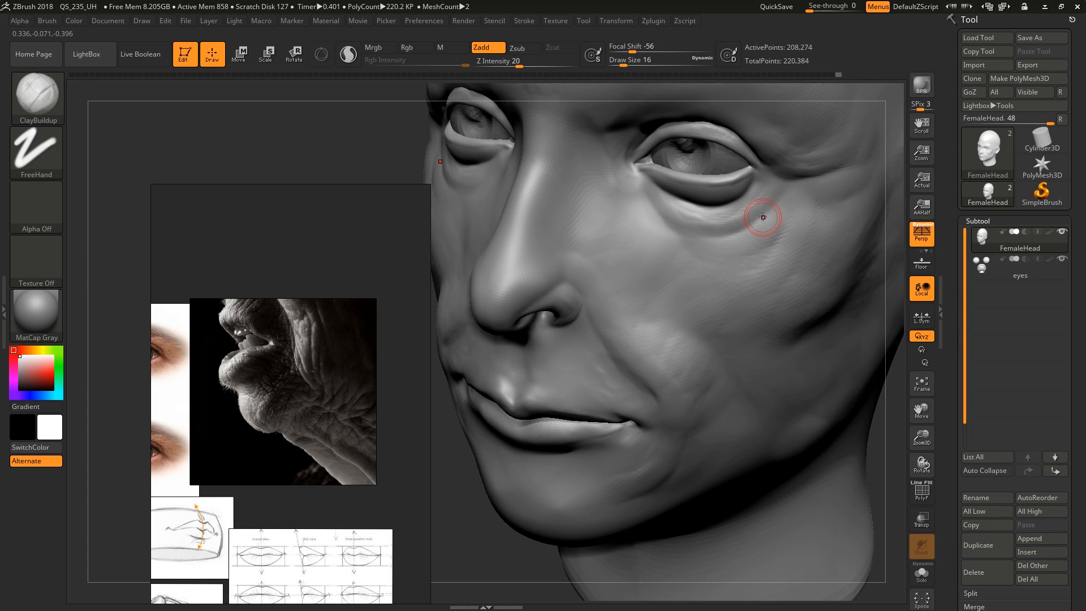
right_drag(755, 211, 769, 196)
drag(723, 215, 739, 207)
mouse_move(739, 206)
right_down()
mouse_move(771, 164)
mouse_move(757, 278)
right_up()
mouse_move(786, 182)
mouse_down()
mouse_move(637, 168)
mouse_move(735, 150)
mouse_up()
key(ctrl+z)
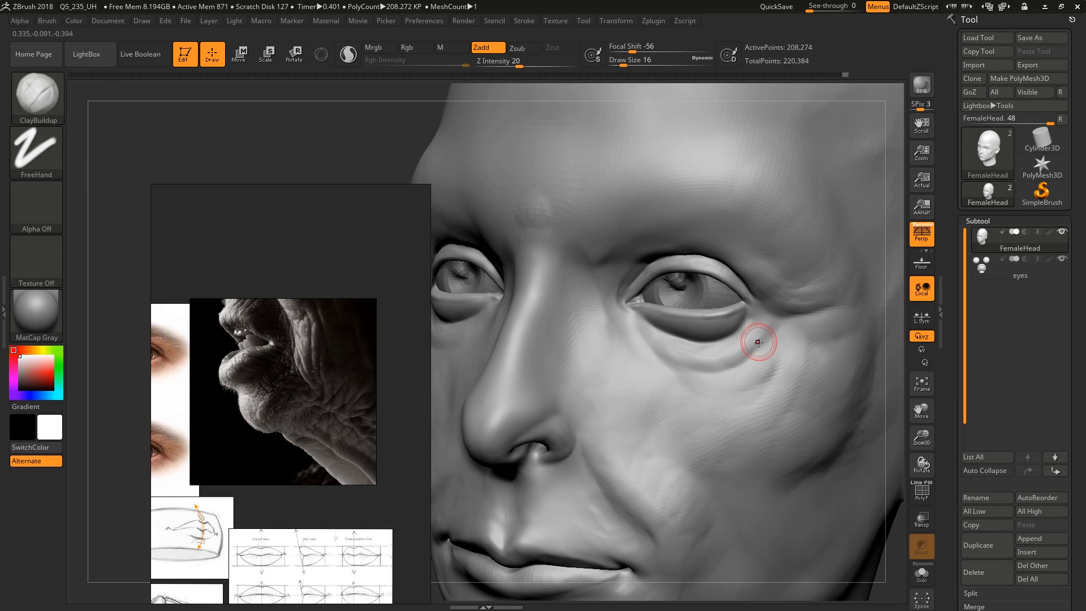
right_drag(759, 342, 747, 348)
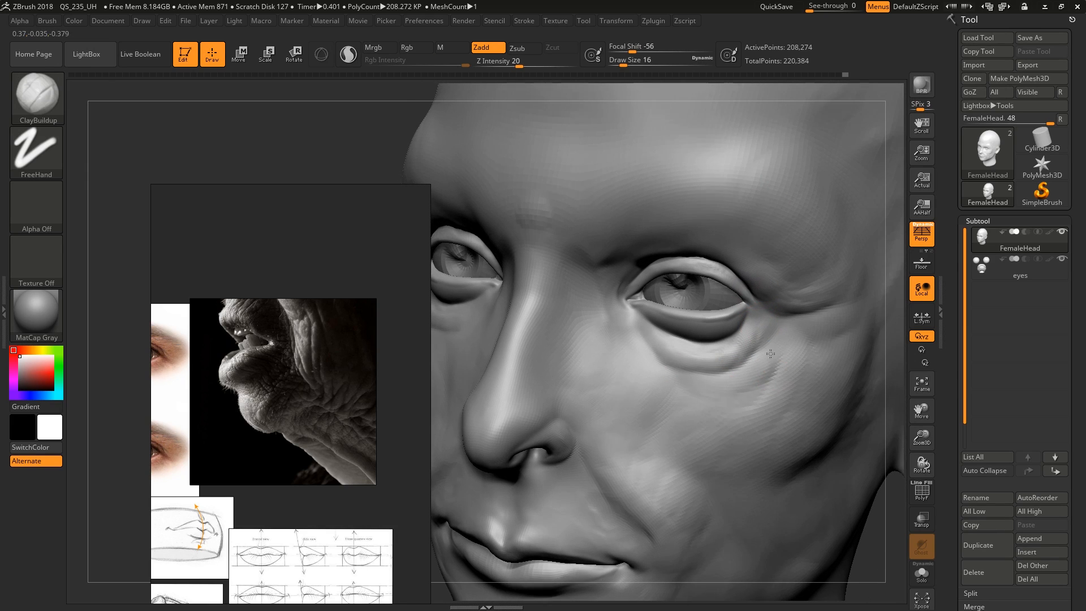
Define the eye bag and its lower crease with ClayBuildup strokes along the lower eyelid, adjusting the brush size
mouse_move(674, 376)
right_down()
mouse_move(766, 393)
mouse_move(757, 354)
mouse_move(655, 324)
mouse_move(704, 376)
mouse_move(709, 401)
mouse_move(670, 362)
mouse_move(728, 328)
right_up()
key(s)
drag(727, 328, 711, 310)
mouse_move(708, 349)
shift+mouse_down()
mouse_move(726, 333)
mouse_move(685, 349)
shift+mouse_up()
right_drag(775, 347, 737, 341)
key(s)
Add volume to the cheek along the outer side of the nasolabial fold with ClayBuildup at draw size 20
drag(737, 342, 727, 342)
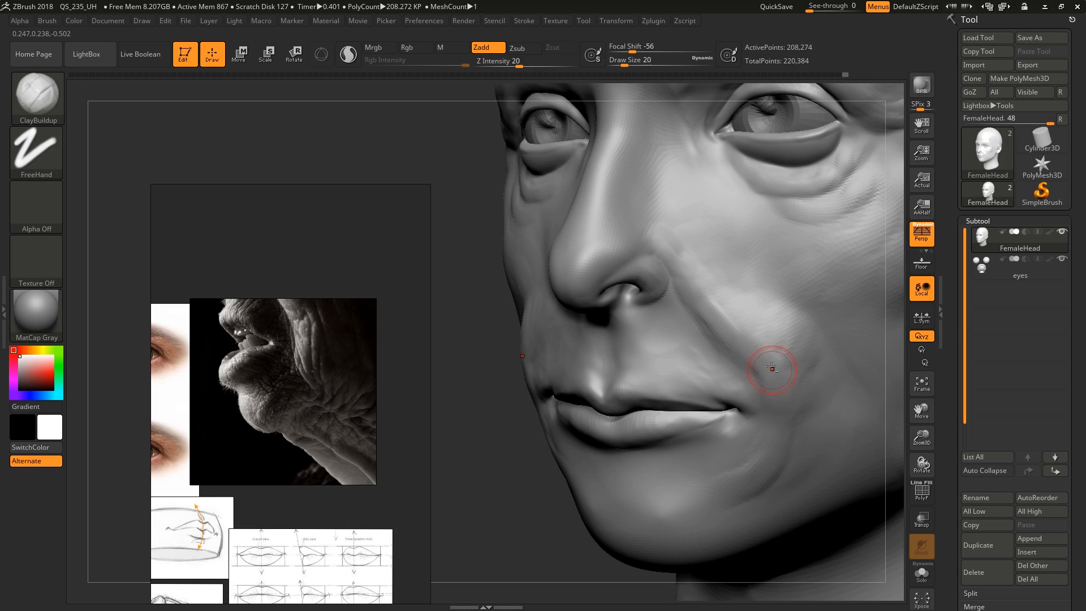
ctrl+right_drag(772, 368, 764, 360)
alt+right_drag(788, 294, 745, 333)
ctrl+right_drag(771, 265, 776, 283)
Refine the layered creases under the outer eye with ClayBuildup, starting at draw size 8 and enlarging to 16
key(s)
mouse_move(782, 268)
mouse_down()
mouse_move(789, 254)
mouse_move(757, 289)
mouse_move(778, 253)
mouse_up()
key(s)
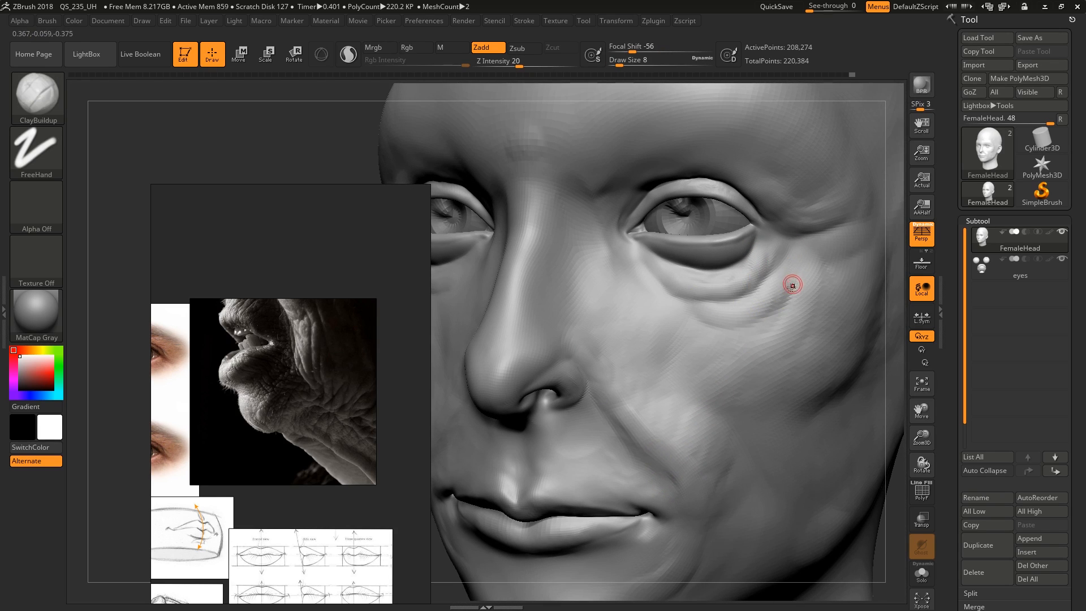
ctrl+right_drag(786, 323, 759, 315)
key(s)
drag(759, 313, 764, 311)
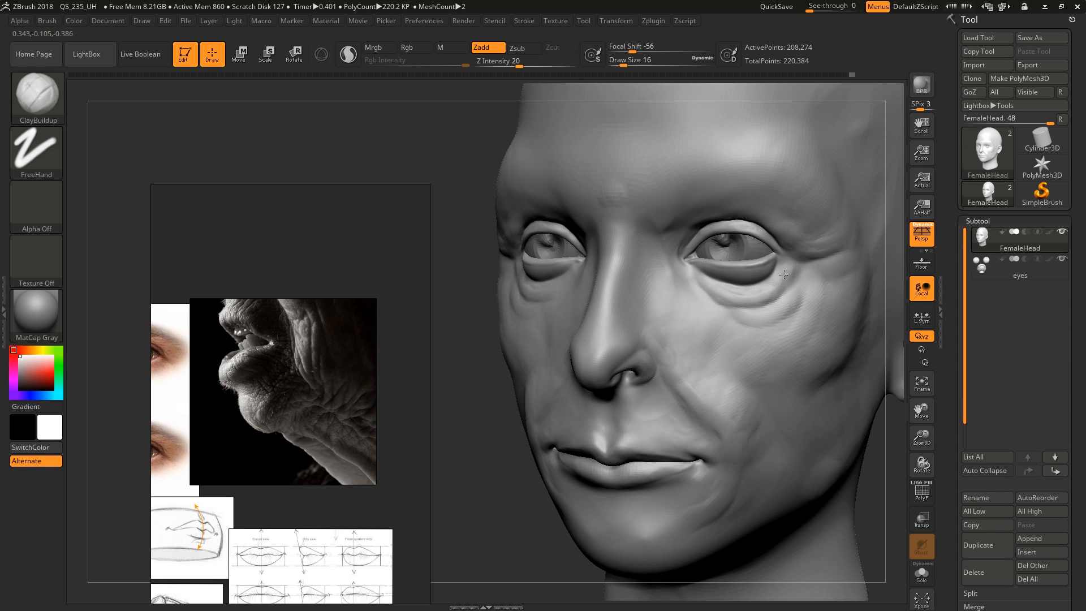
Try sculpting the side of the skull above the ear with ClayBuildup at draw size 62, and undo the stroke
mouse_move(783, 275)
right_down()
mouse_move(771, 254)
mouse_move(672, 194)
right_up()
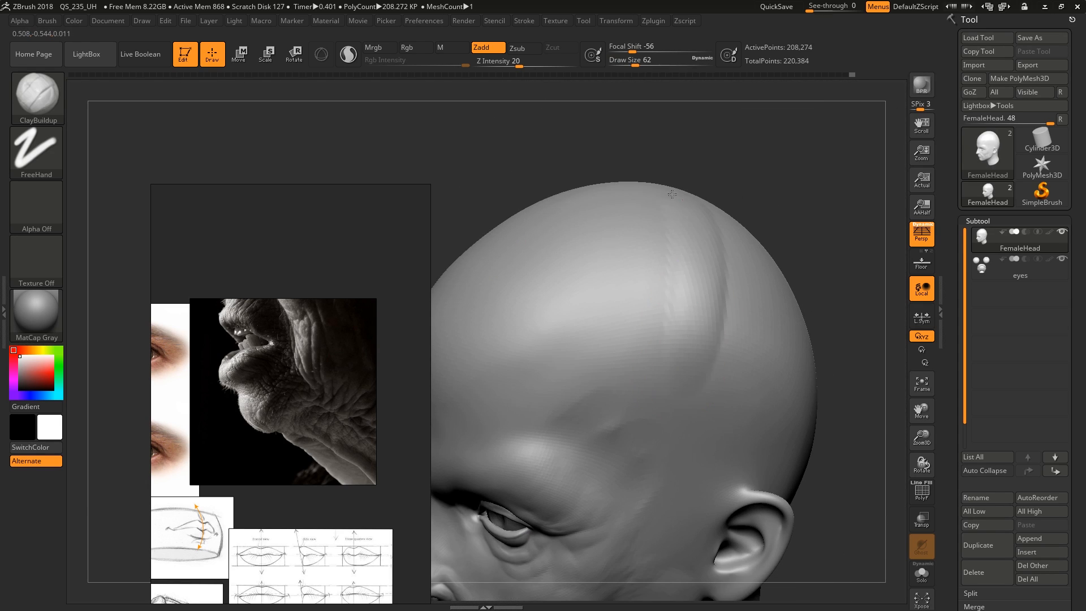
mouse_move(672, 194)
mouse_down()
mouse_move(622, 281)
mouse_move(688, 315)
mouse_move(714, 356)
mouse_up()
key(ctrl+z)
Shape the cheekbone and the cheek below the eye with ClayBuildup, enlarging the brush from draw size 29 to 37
mouse_move(618, 477)
alt+right_down()
mouse_move(748, 293)
mouse_move(713, 322)
alt+right_up()
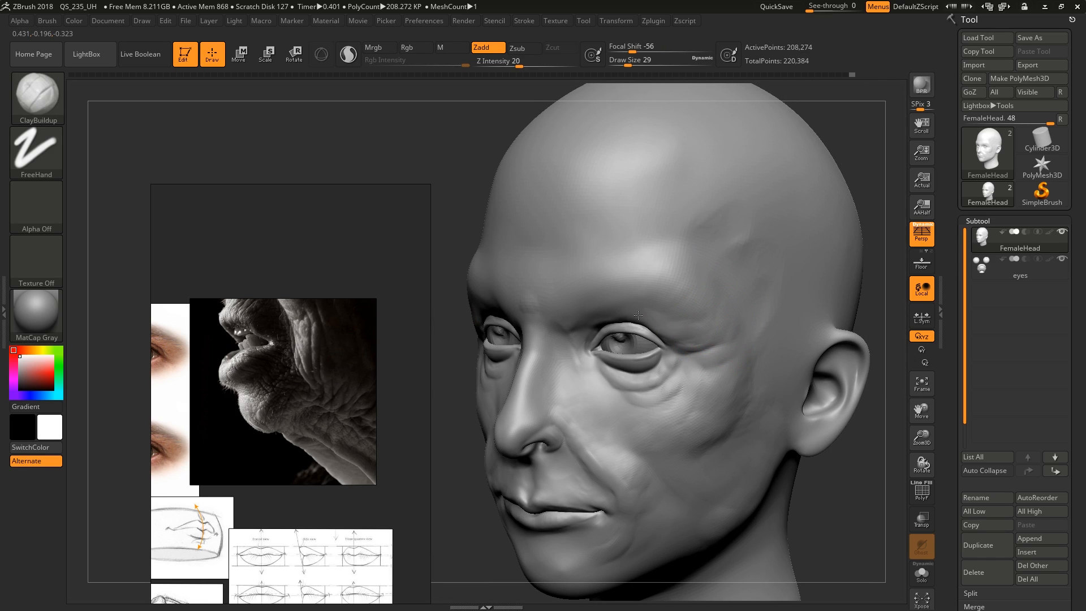
mouse_move(695, 386)
right_down()
mouse_move(710, 342)
mouse_move(731, 337)
right_up()
key(s)
drag(732, 337, 735, 338)
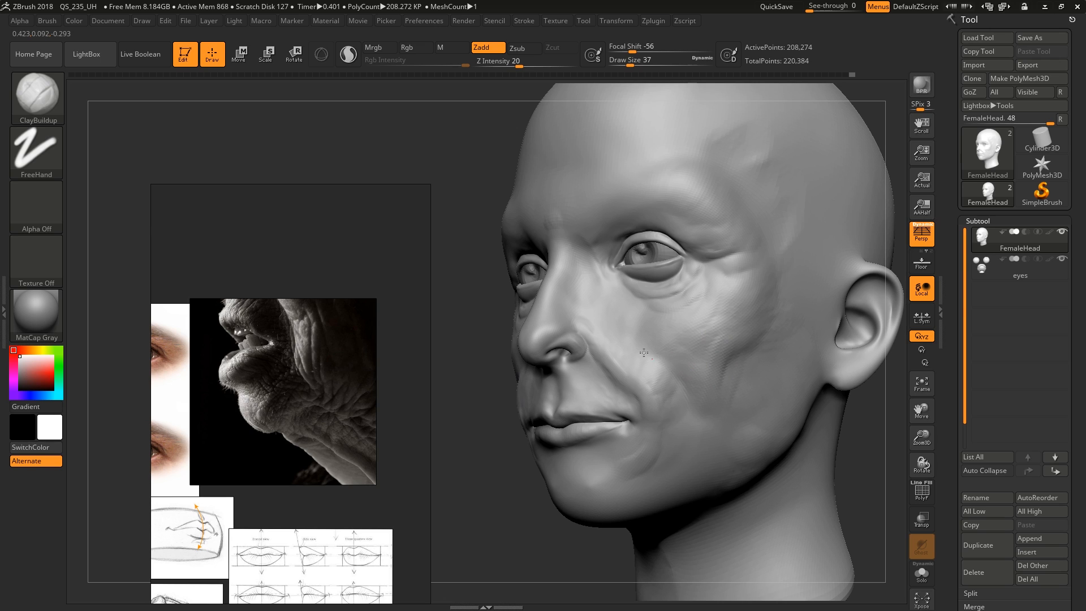
right_drag(644, 353, 648, 338)
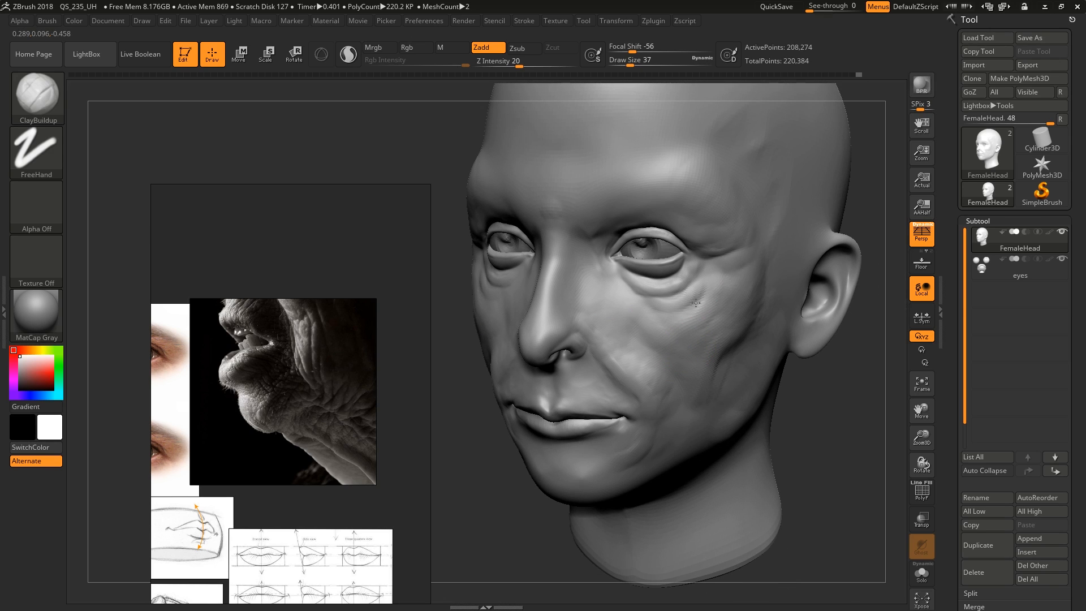
mouse_move(677, 338)
ctrl+right_down()
mouse_move(686, 356)
mouse_move(685, 320)
ctrl+right_up()
ctrl+right_drag(684, 319, 637, 318)
right_drag(623, 354, 746, 256)
Sculpt wrinkles at the outer brow, the temple and the outer eye corner with ClayBuildup at draw size 16
key(s)
drag(747, 256, 739, 255)
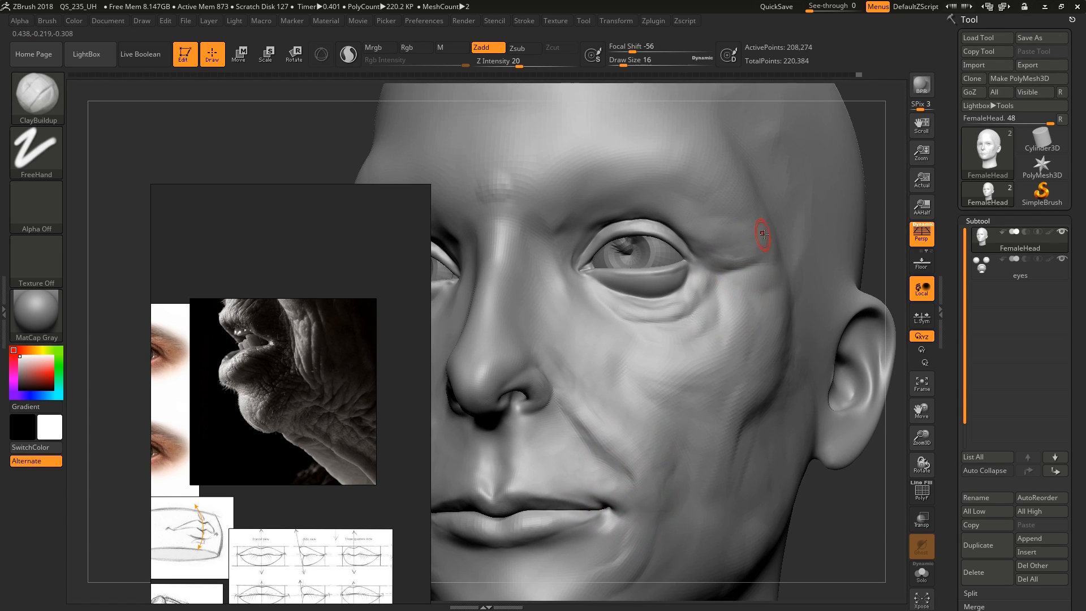
right_drag(729, 262, 756, 205)
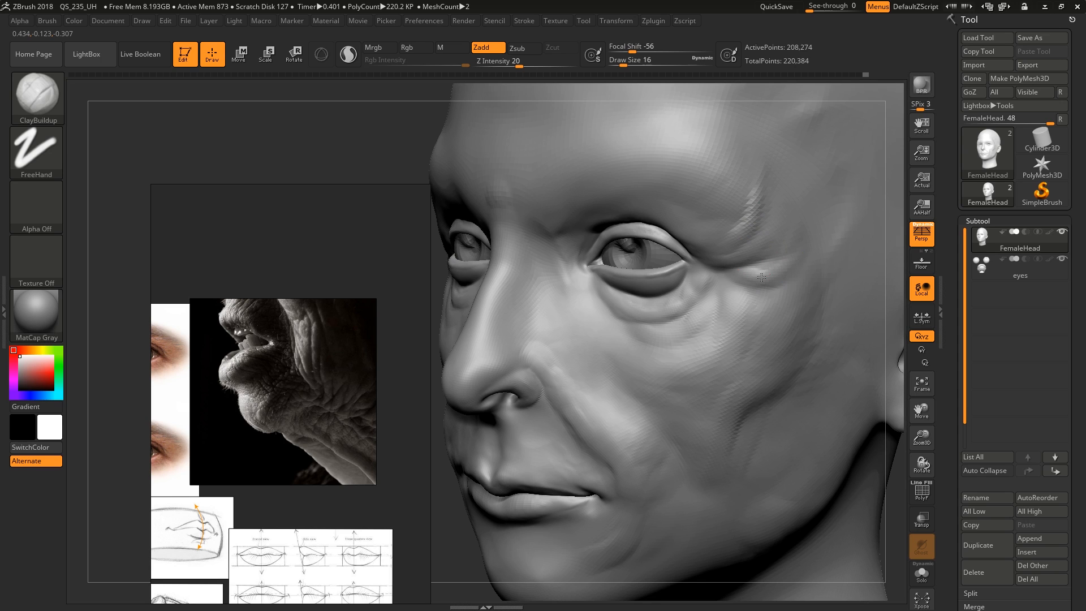
drag(761, 277, 749, 297)
right_drag(748, 297, 762, 309)
drag(730, 296, 735, 313)
ctrl+right_drag(735, 313, 673, 300)
mouse_move(673, 300)
right_down()
mouse_move(757, 323)
mouse_move(687, 318)
right_up()
mouse_move(688, 318)
ctrl+right_down()
mouse_move(674, 289)
mouse_move(701, 388)
ctrl+right_up()
Build broad volume on the cheek between the eye bag and the mouth with ClayBuildup at draw size 56
key(s)
mouse_move(700, 388)
mouse_down()
mouse_move(713, 388)
mouse_move(689, 342)
mouse_up()
right_drag(689, 345, 730, 378)
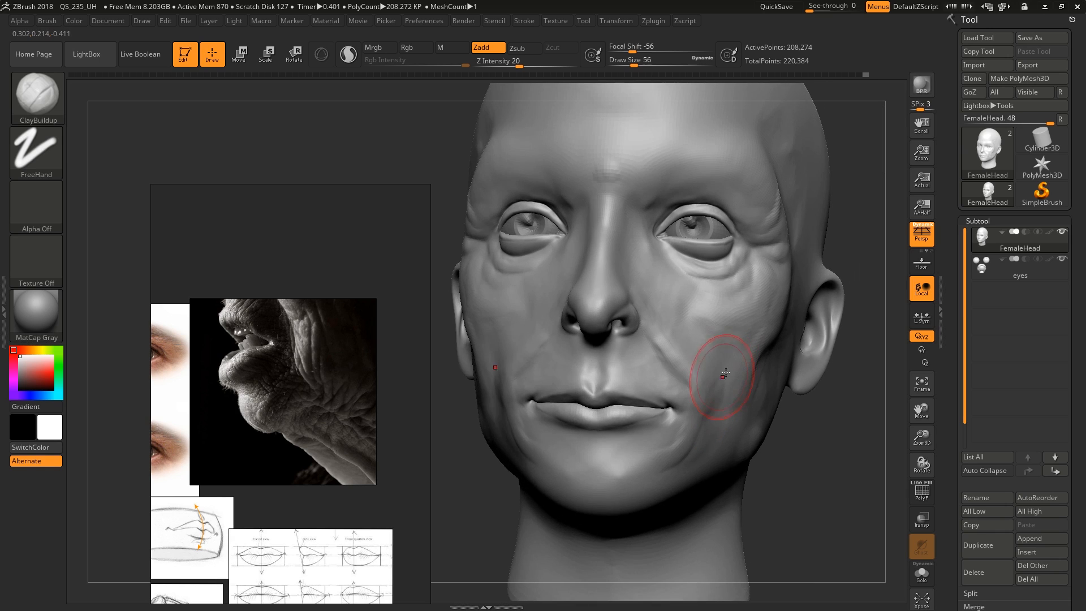
drag(723, 378, 709, 342)
right_drag(708, 342, 659, 335)
drag(759, 286, 693, 304)
right_drag(678, 299, 652, 313)
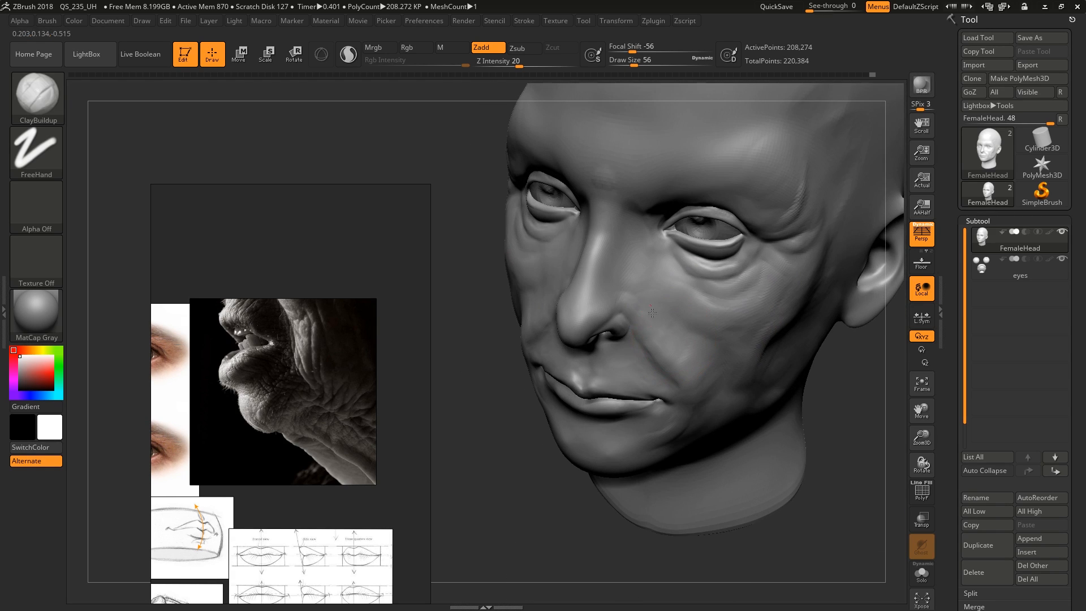
Strengthen the nasolabial fold from the nostril down past the mouth corner with ClayBuildup at draw size 35
right_drag(669, 350, 678, 320)
key(s)
drag(687, 349, 678, 351)
drag(663, 352, 694, 394)
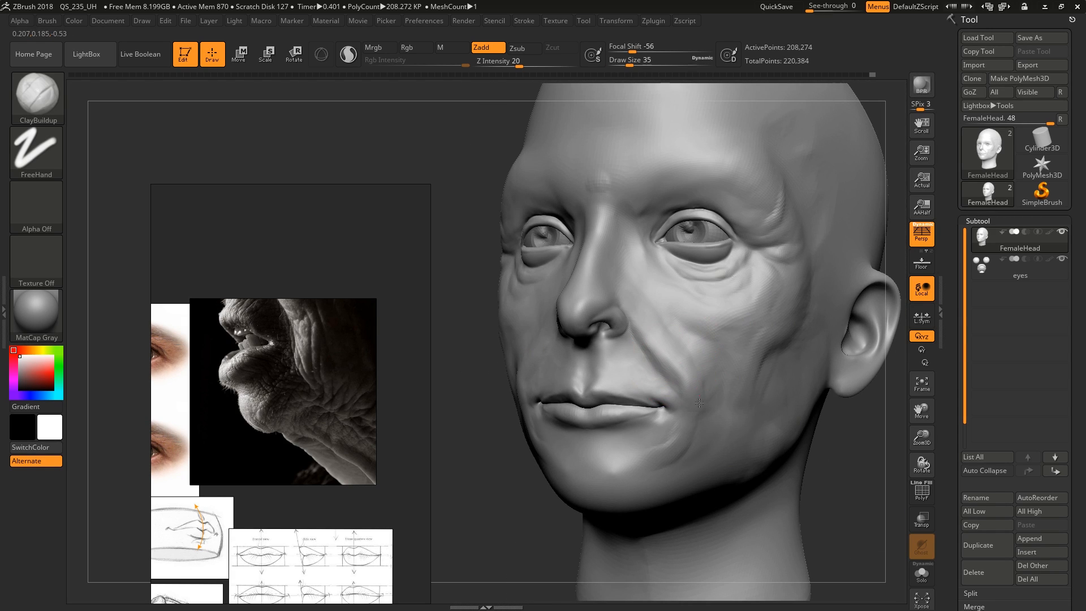
mouse_move(632, 459)
right_down()
mouse_move(613, 390)
mouse_move(643, 412)
right_up()
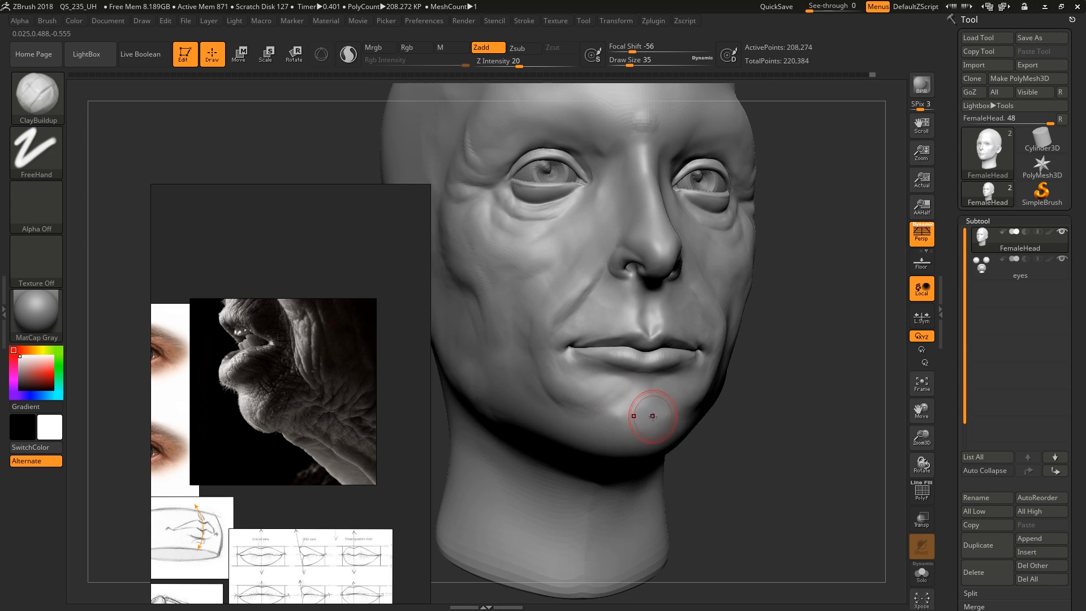
Shape the chin below the lower lip with ClayBuildup at draw size 35
drag(652, 425, 625, 428)
right_drag(622, 429, 644, 417)
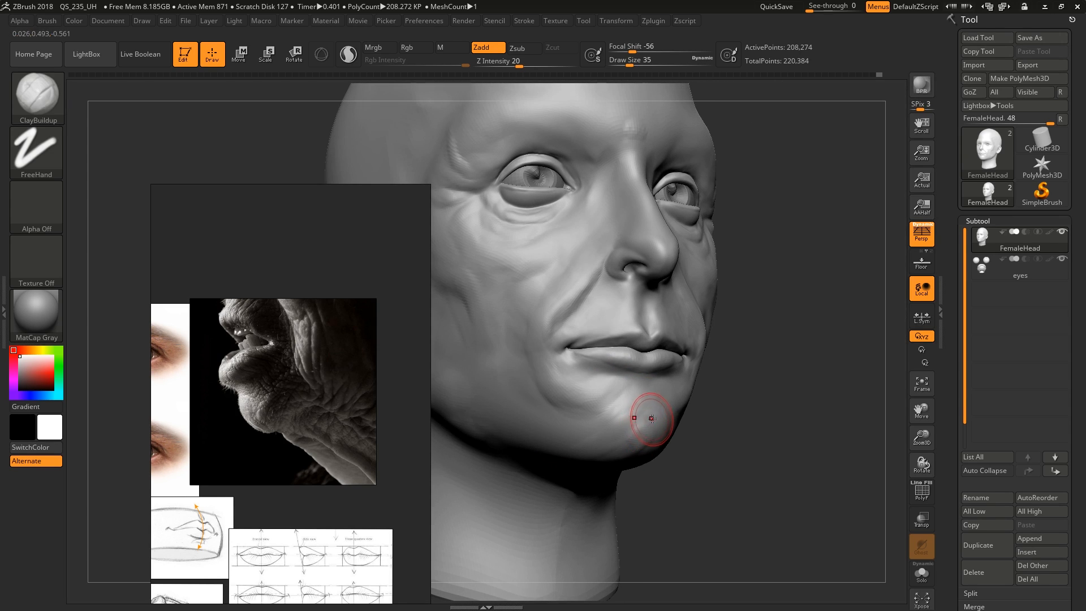
mouse_move(644, 417)
mouse_down()
mouse_move(621, 414)
mouse_move(630, 420)
mouse_up()
Soften the cheek and jaw surface with the Smooth brush at draw size 87
key(s)
key(f)
key(shift)
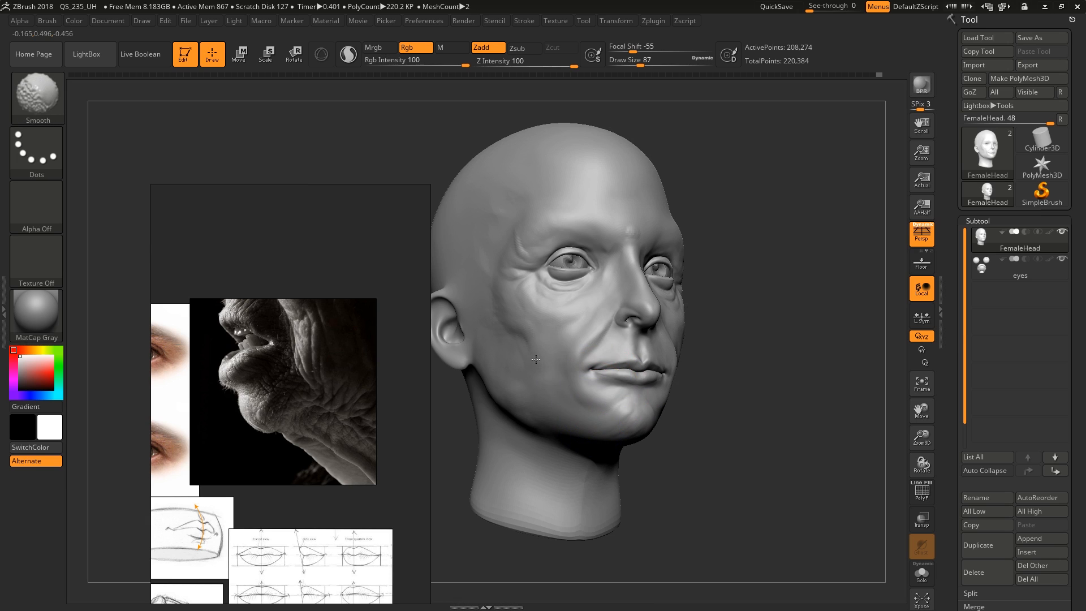
ctrl+right_drag(631, 363, 589, 340)
drag(611, 297, 550, 378)
right_drag(550, 378, 568, 369)
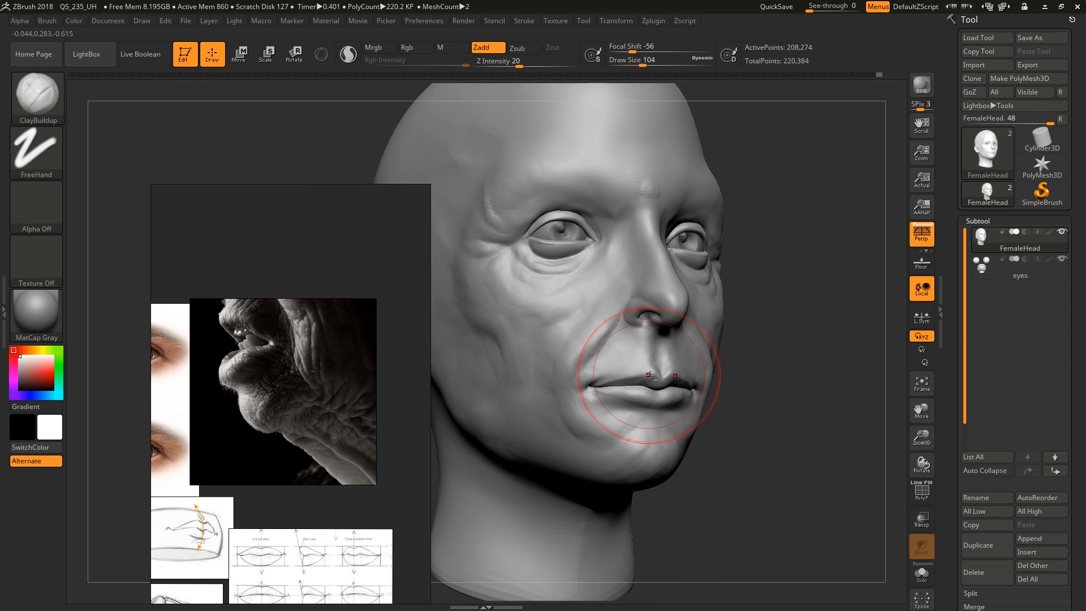
Define the philtrum between the nose and upper lip with ClayBuildup at draw size 17
mouse_move(648, 378)
ctrl+right_down()
mouse_move(677, 360)
mouse_move(625, 357)
ctrl+right_up()
key(s)
mouse_move(699, 357)
mouse_down()
mouse_move(679, 356)
mouse_move(670, 322)
mouse_up()
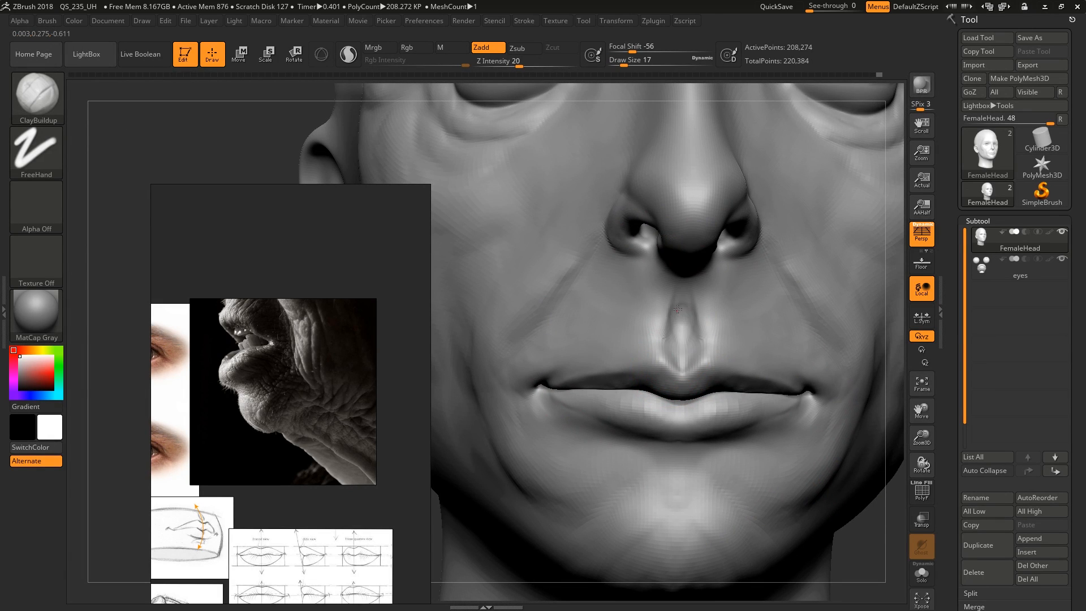
right_drag(683, 333, 693, 242)
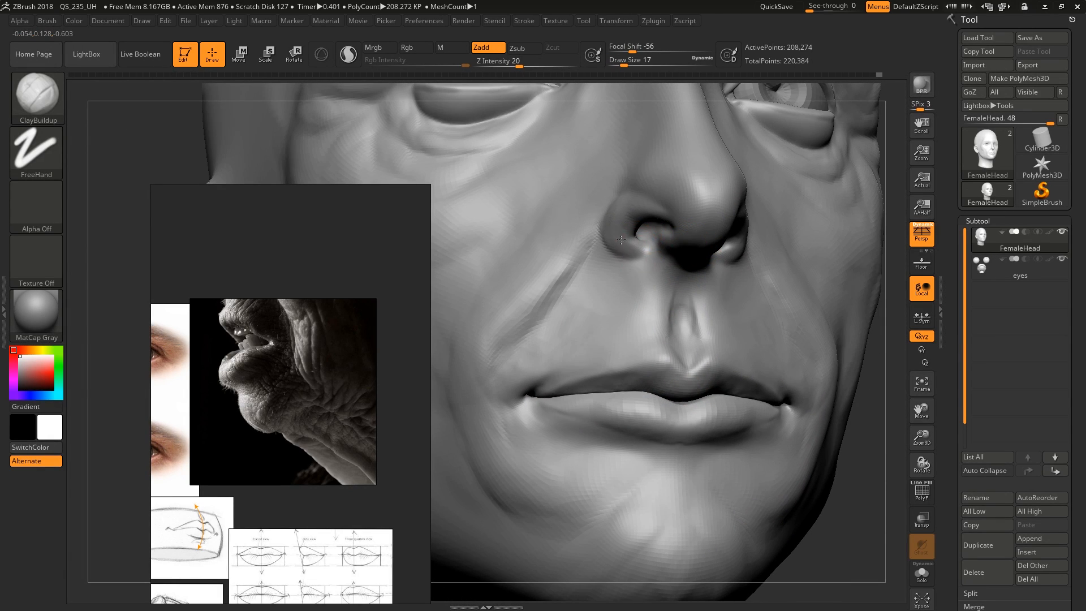
Deepen the nasolabial fold and shape the skin beside and below the mouth corner with ClayBuildup, enlarging the brush to draw size 41
right_drag(621, 240, 651, 358)
drag(644, 318, 659, 360)
key(s)
mouse_move(638, 344)
mouse_down()
mouse_move(650, 315)
mouse_move(600, 324)
mouse_up()
right_drag(585, 288, 607, 320)
drag(566, 452, 647, 496)
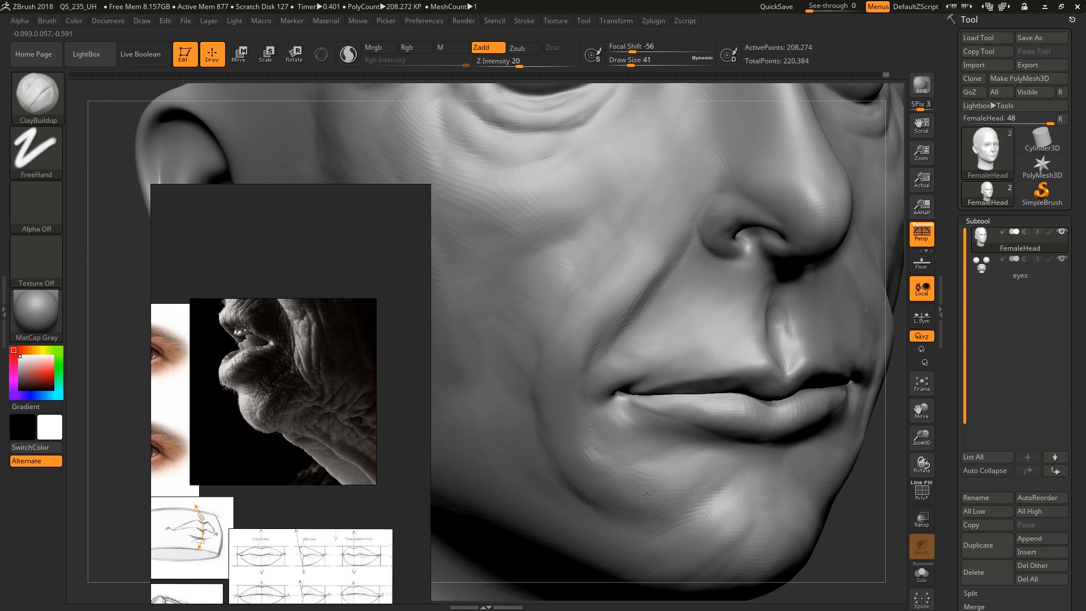
ctrl+right_drag(601, 473, 629, 384)
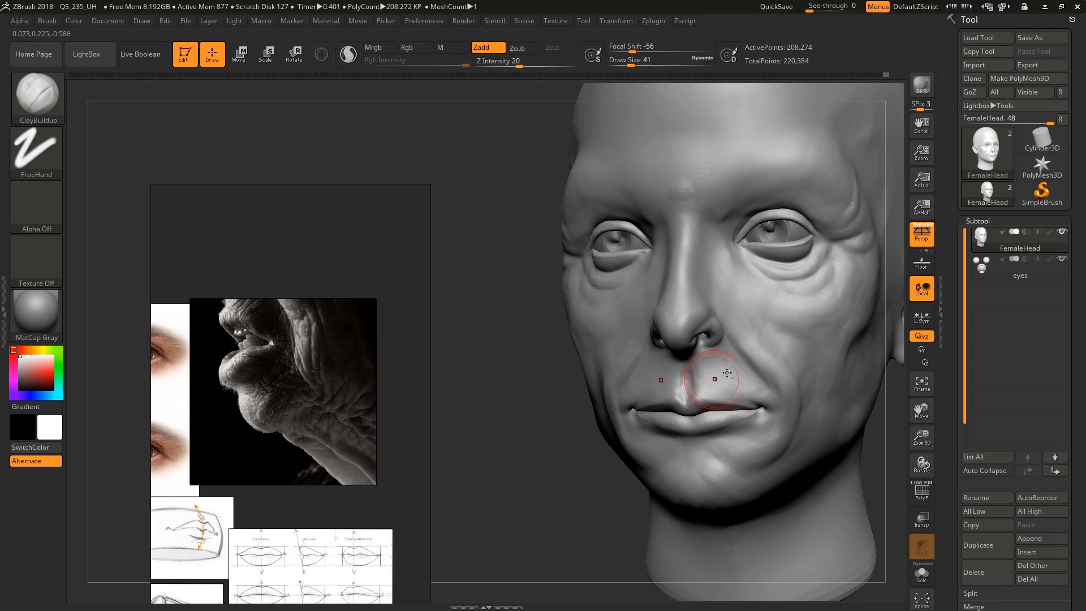
mouse_move(730, 380)
right_down()
mouse_move(710, 351)
mouse_move(723, 362)
right_up()
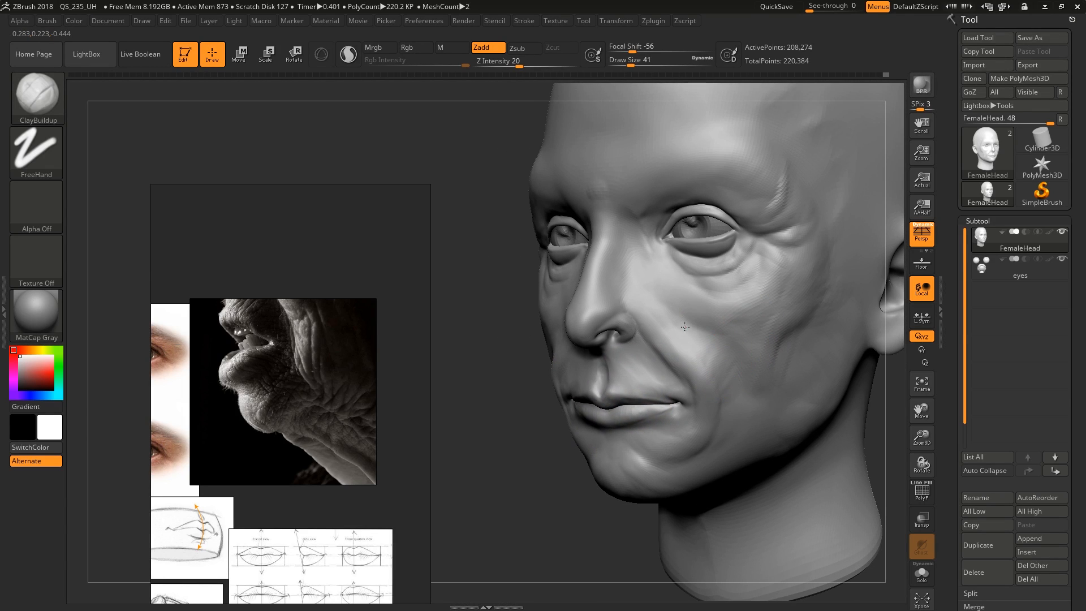
Build up the forehead between the eyebrows and the inner brow ridges with ClayBuildup at draw size 41
right_drag(685, 327, 759, 286)
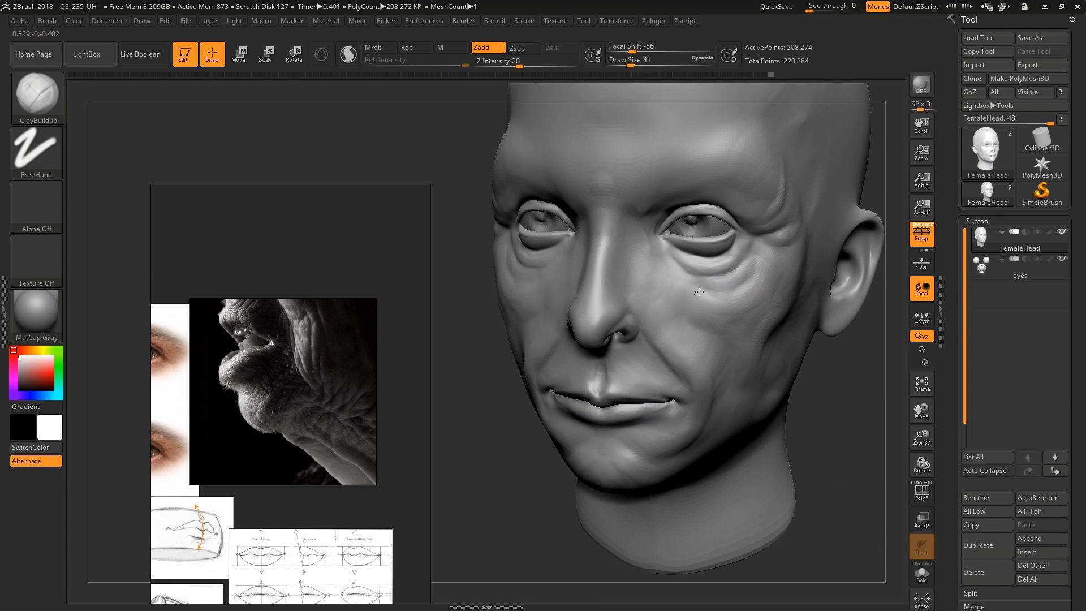
alt+right_drag(704, 247, 682, 389)
mouse_move(754, 347)
mouse_down()
mouse_move(721, 296)
mouse_move(677, 312)
mouse_up()
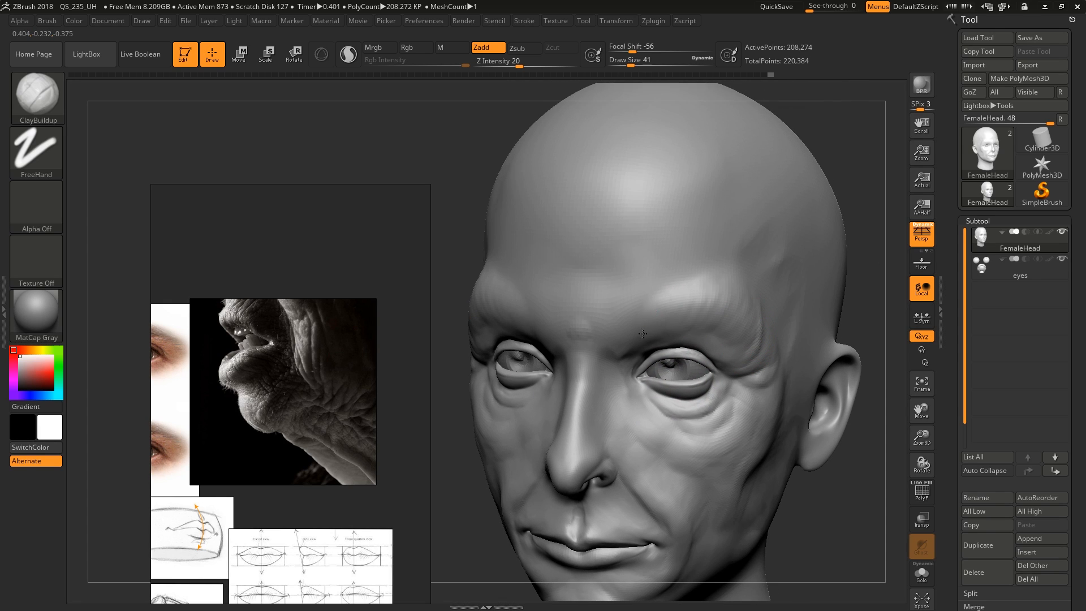
shift+right_drag(607, 314, 567, 304)
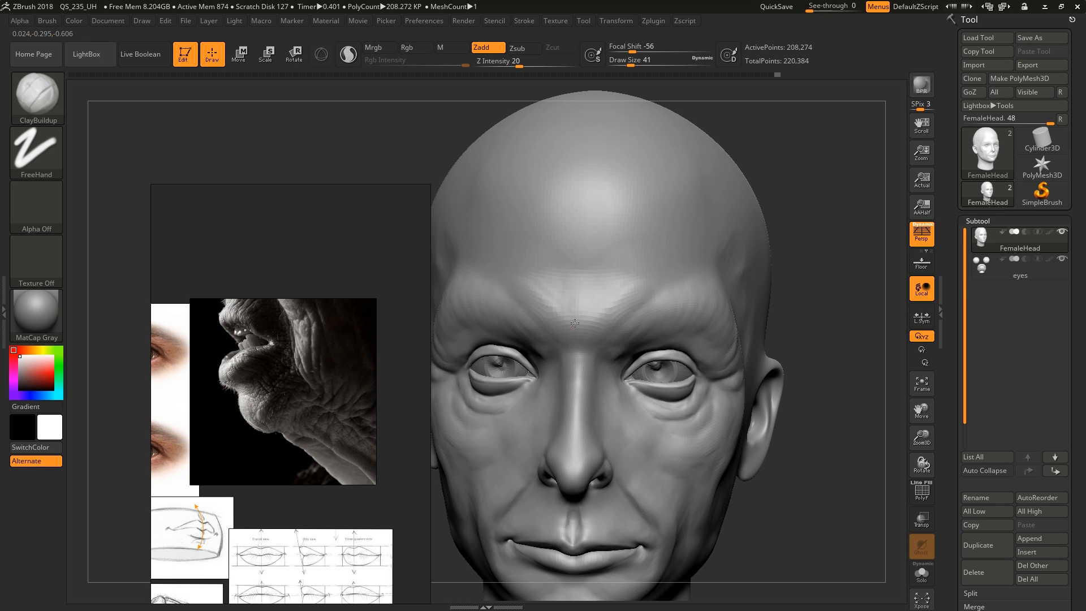
mouse_move(566, 349)
alt+right_down()
mouse_move(644, 327)
mouse_move(716, 254)
mouse_move(651, 284)
mouse_move(631, 356)
mouse_move(622, 306)
mouse_move(600, 284)
alt+right_up()
mouse_move(617, 331)
right_down()
mouse_move(656, 249)
mouse_move(657, 300)
mouse_move(696, 339)
mouse_move(691, 320)
mouse_move(643, 362)
right_up()
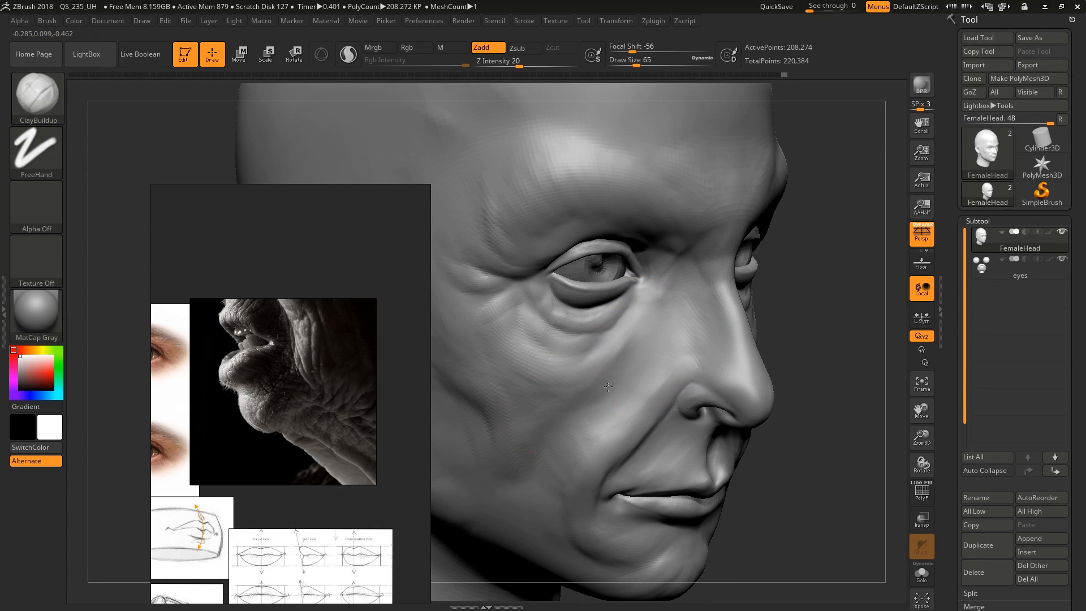
Build up the cheek below the eye and beside the nose with ClayBuildup at draw size 65
alt+right_drag(609, 387, 672, 377)
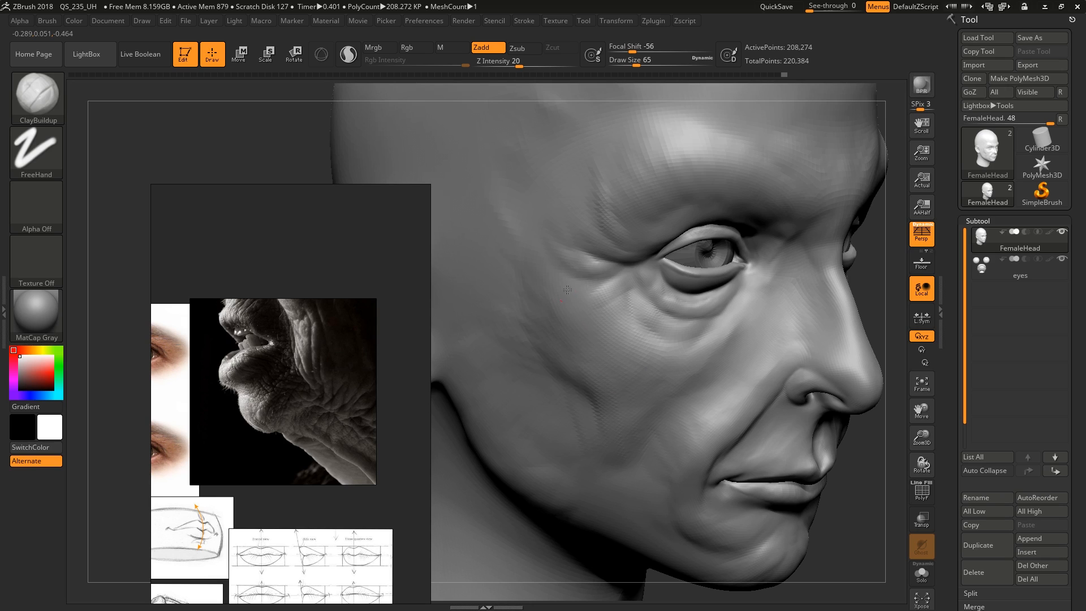
ctrl+right_drag(681, 372, 730, 328)
right_drag(776, 355, 645, 331)
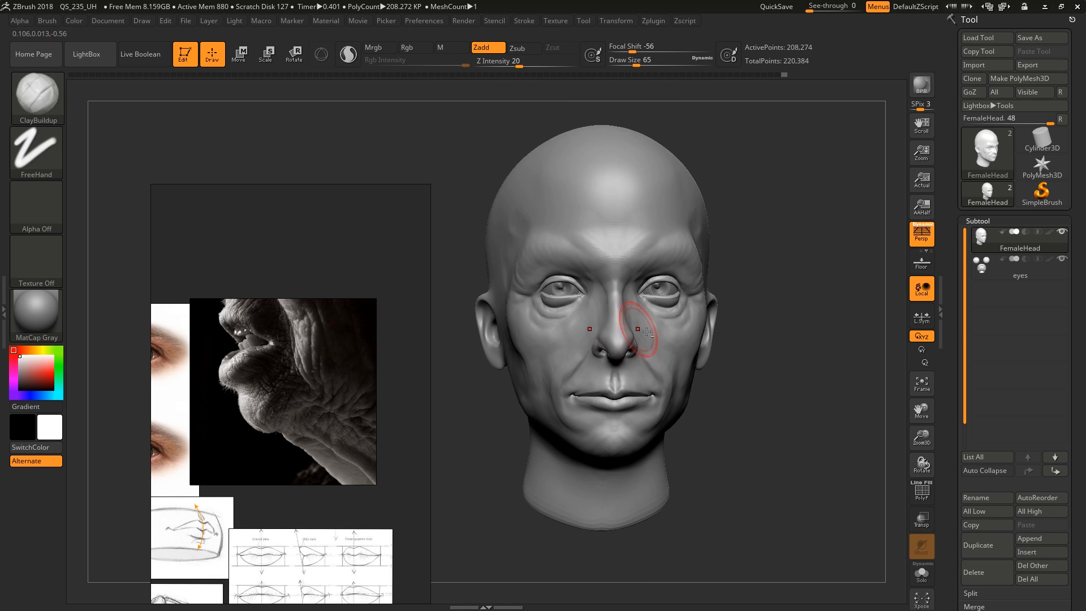
right_drag(775, 337, 747, 379)
right_drag(650, 375, 740, 323)
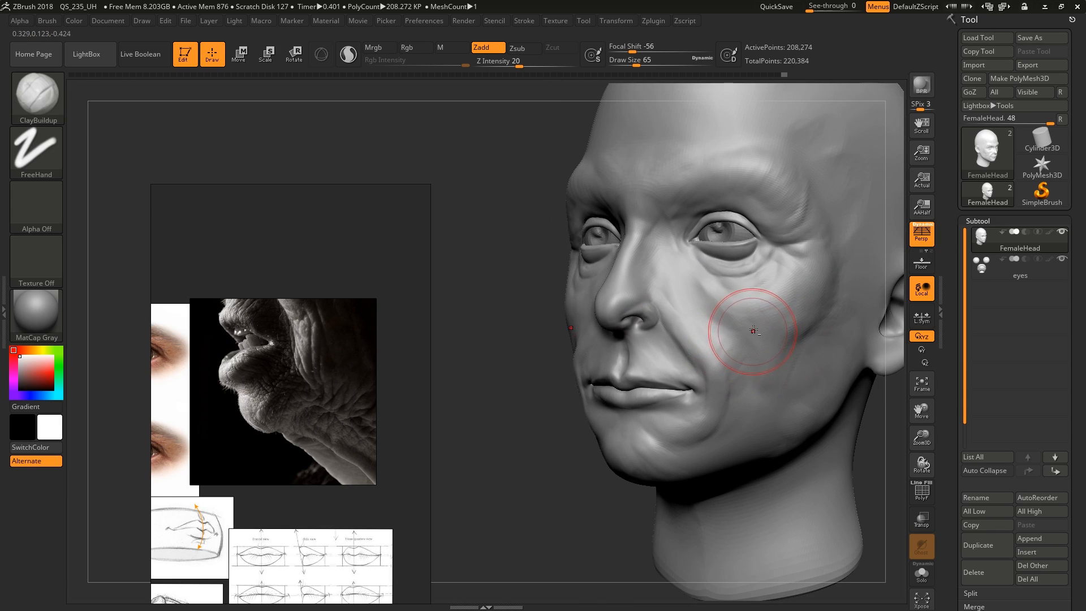
Refine the cheek volume beside the nasolabial fold with ClayBuildup at draw size 51
mouse_move(724, 364)
right_down()
mouse_move(715, 358)
mouse_move(728, 369)
right_up()
key(s)
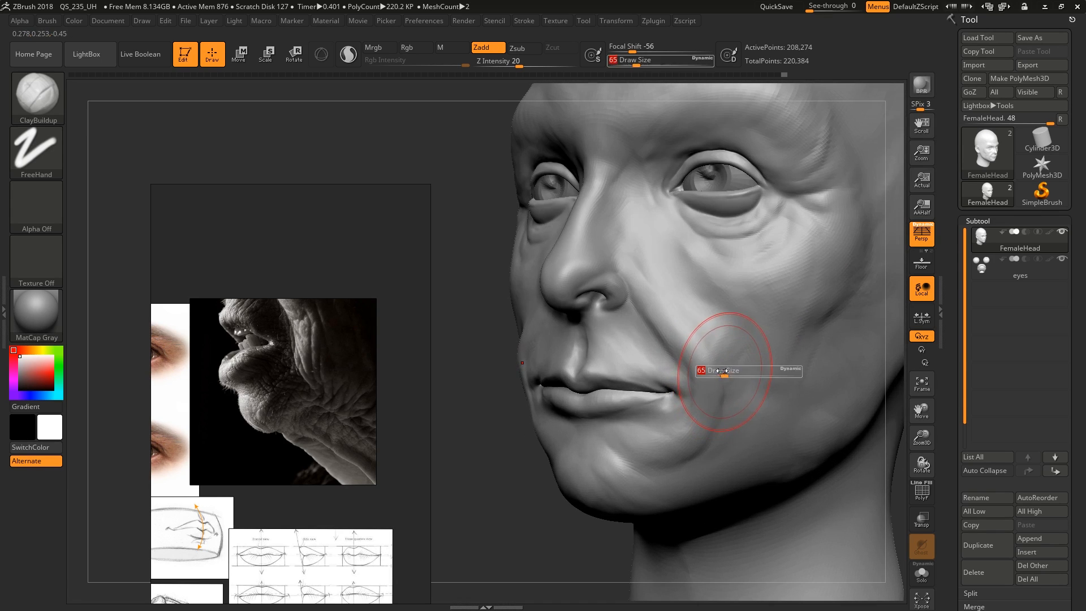
drag(729, 370, 725, 371)
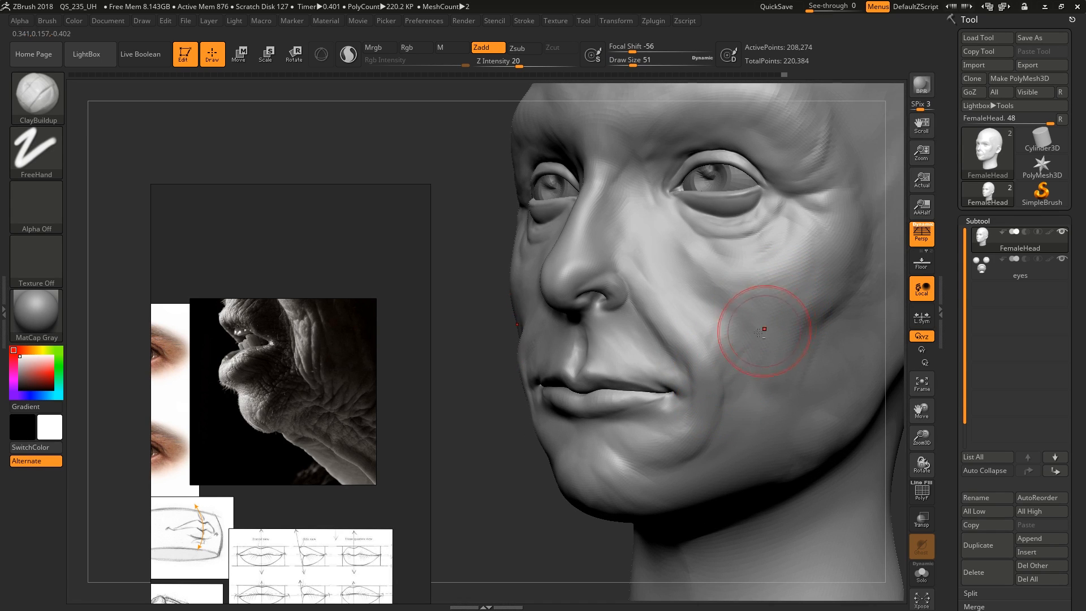
right_drag(748, 321, 721, 352)
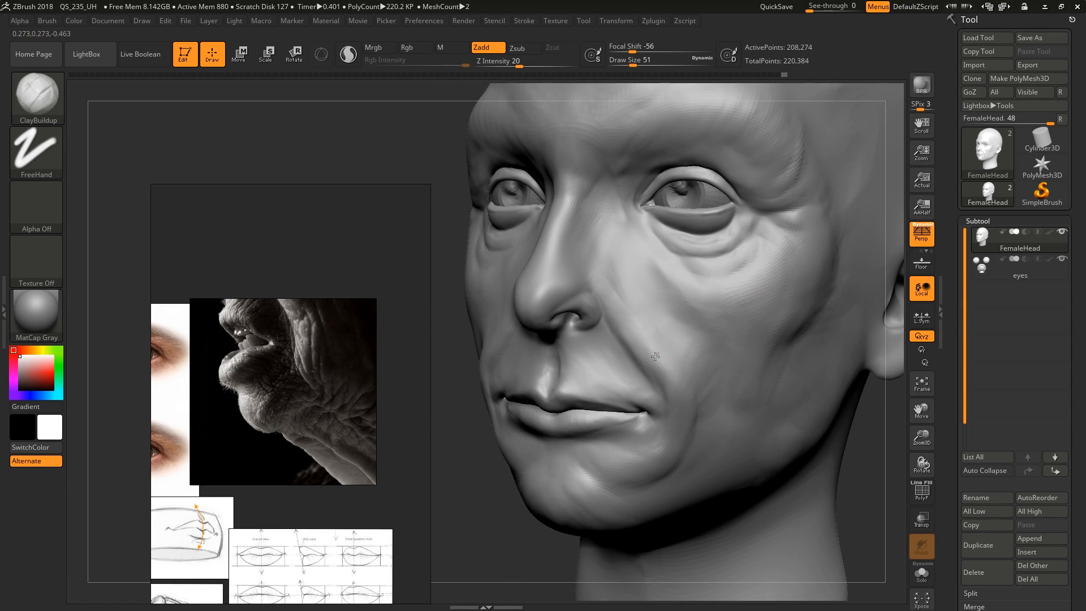
Refine the philtrum and upper lip surface at draw size 17, softening it with the Smooth brush
mouse_move(634, 331)
right_down()
mouse_move(645, 373)
mouse_move(567, 375)
mouse_move(561, 391)
right_up()
key(s)
mouse_move(565, 390)
mouse_down()
mouse_move(576, 341)
mouse_move(583, 353)
mouse_up()
right_drag(592, 359, 573, 348)
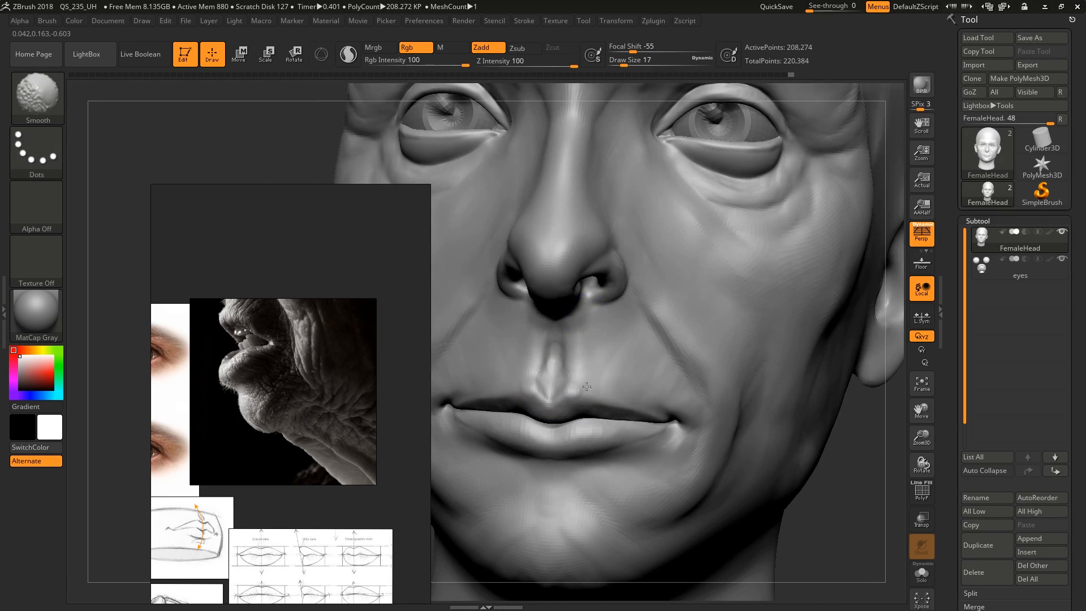
right_drag(590, 387, 660, 342)
Build up the chin and the area below the lower lip with ClayBuildup at draw size 46
key(s)
drag(641, 444, 592, 420)
right_drag(592, 422, 656, 430)
drag(569, 414, 594, 438)
right_drag(600, 427, 645, 419)
alt+right_drag(645, 418, 730, 409)
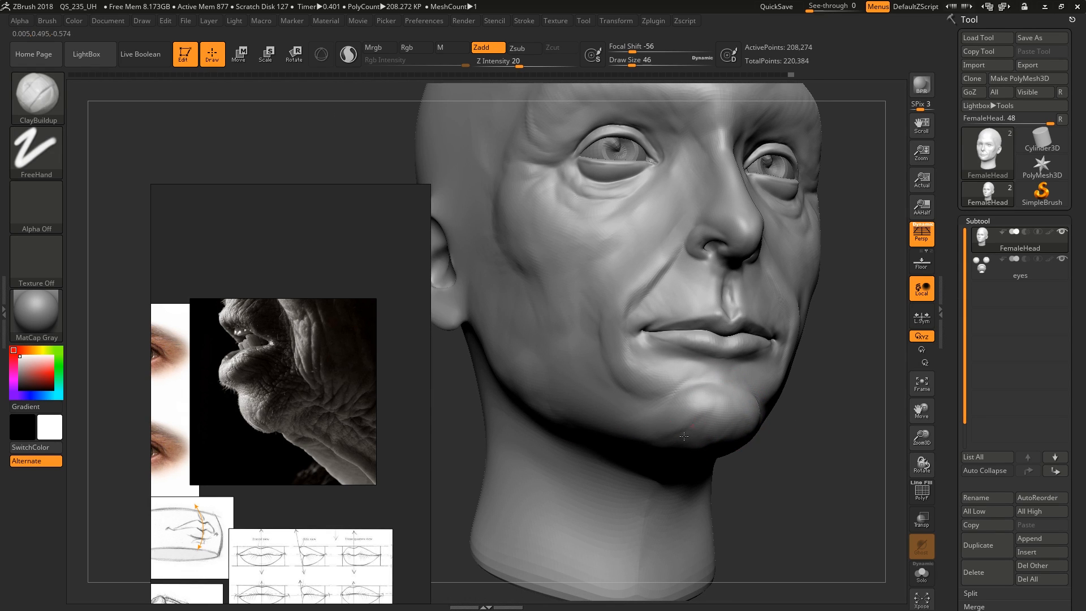
right_drag(684, 436, 688, 449)
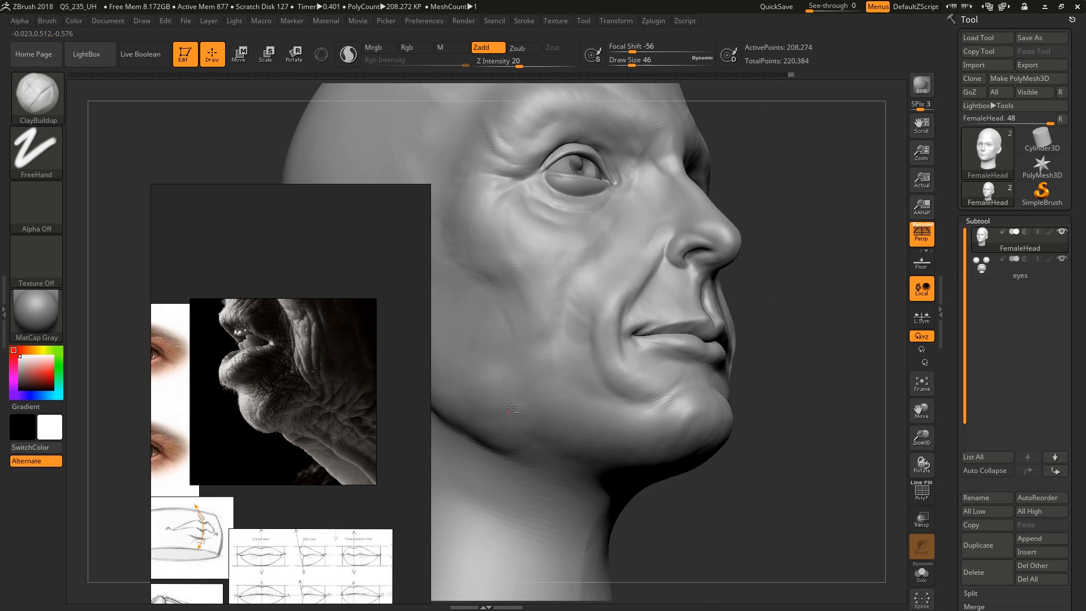
Sculpt the jaw and lower cheek in front of the ear with ClayBuildup at draw size 46
alt+right_drag(511, 408, 640, 417)
right_drag(639, 417, 692, 426)
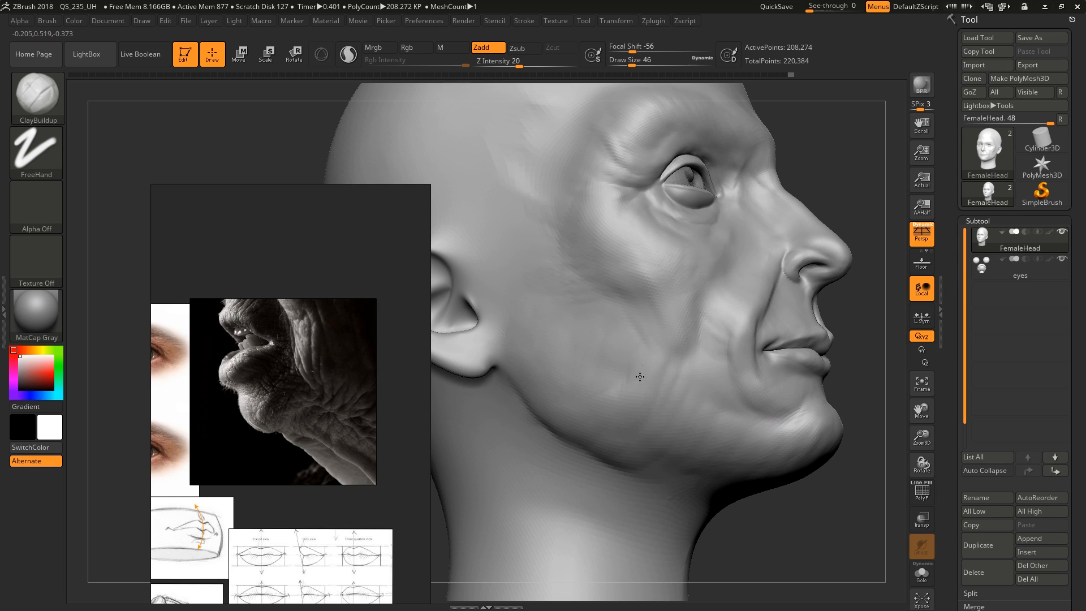
mouse_move(625, 405)
mouse_down()
mouse_move(539, 390)
mouse_move(533, 314)
mouse_move(567, 359)
mouse_up()
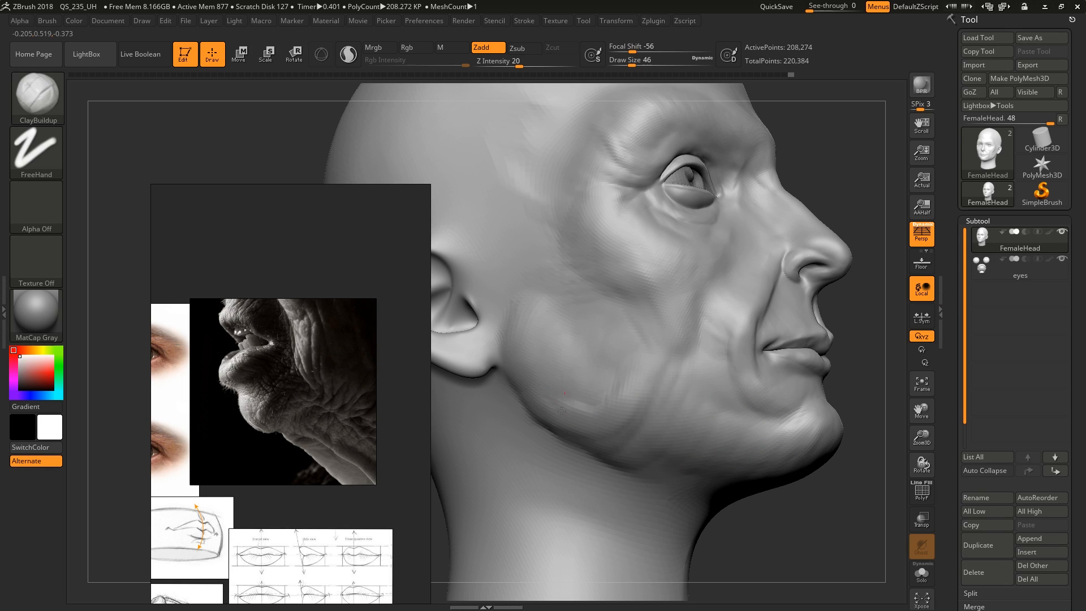
ctrl+right_drag(721, 354, 718, 262)
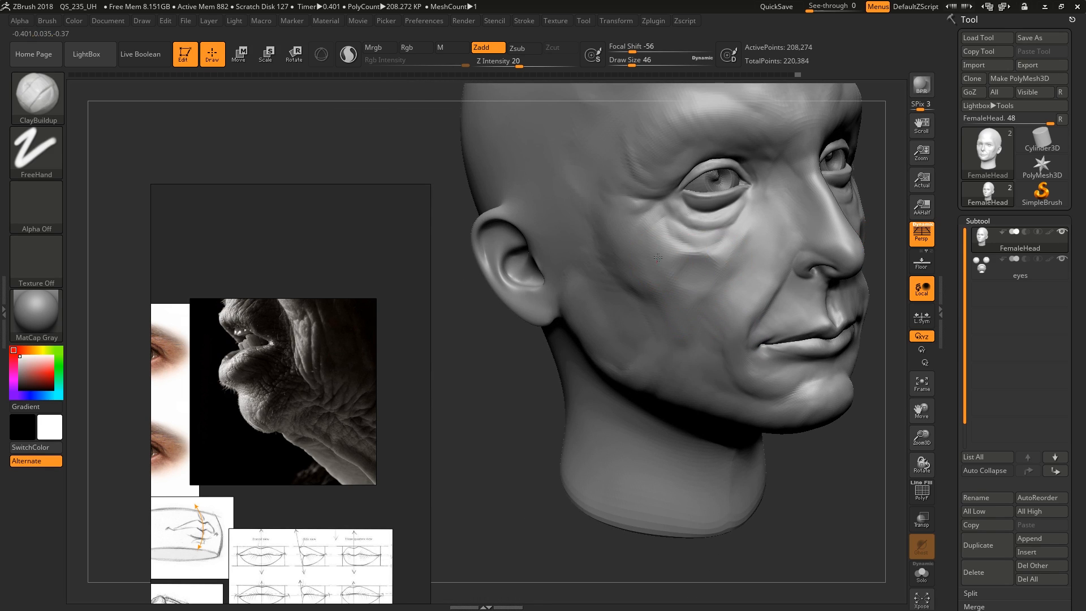
Shape the cheekbone and the cheek below the outer eye corner with ClayBuildup at draw size 46
right_drag(792, 309, 752, 286)
right_drag(637, 339, 715, 279)
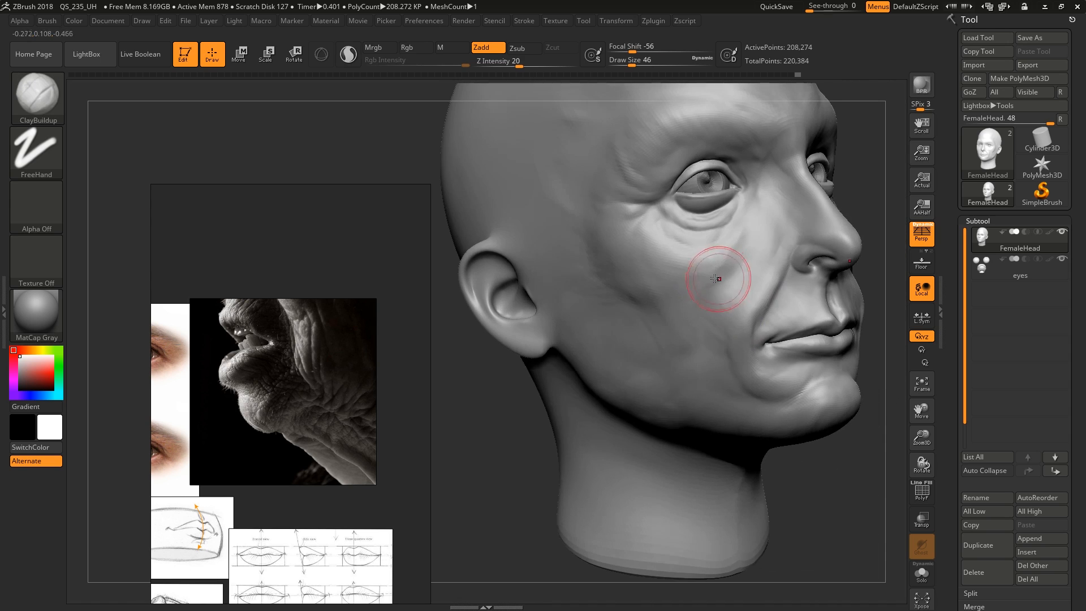
mouse_move(560, 276)
right_down()
mouse_move(705, 347)
mouse_move(706, 304)
right_up()
Shape the temple and brow ridge with ClayBuildup at draw size 68
right_drag(657, 211, 739, 357)
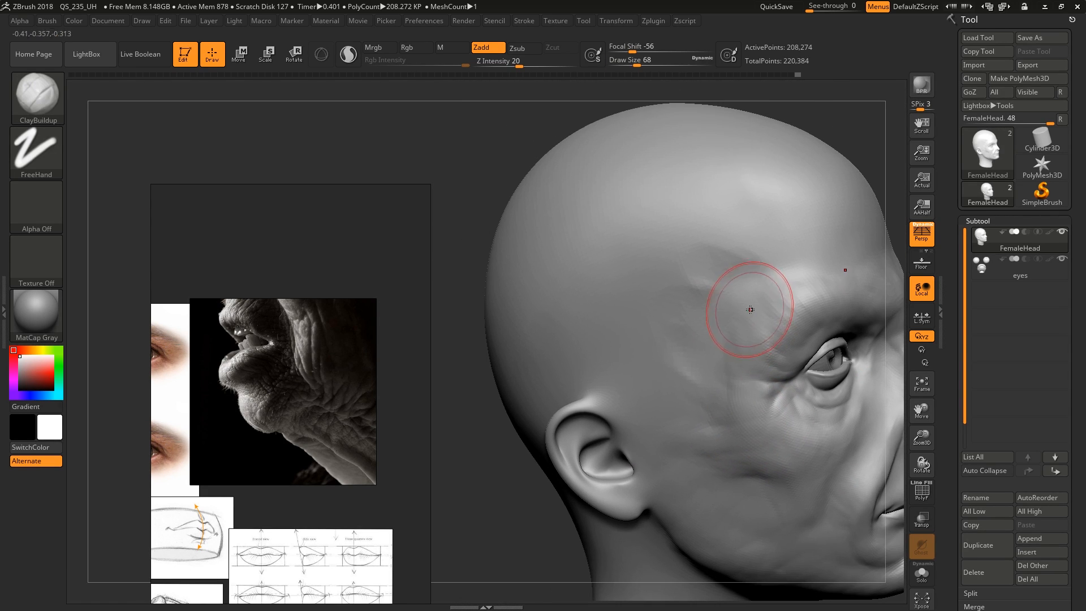
drag(713, 267, 743, 284)
right_drag(743, 284, 696, 271)
right_drag(748, 246, 679, 263)
alt+right_drag(781, 310, 711, 286)
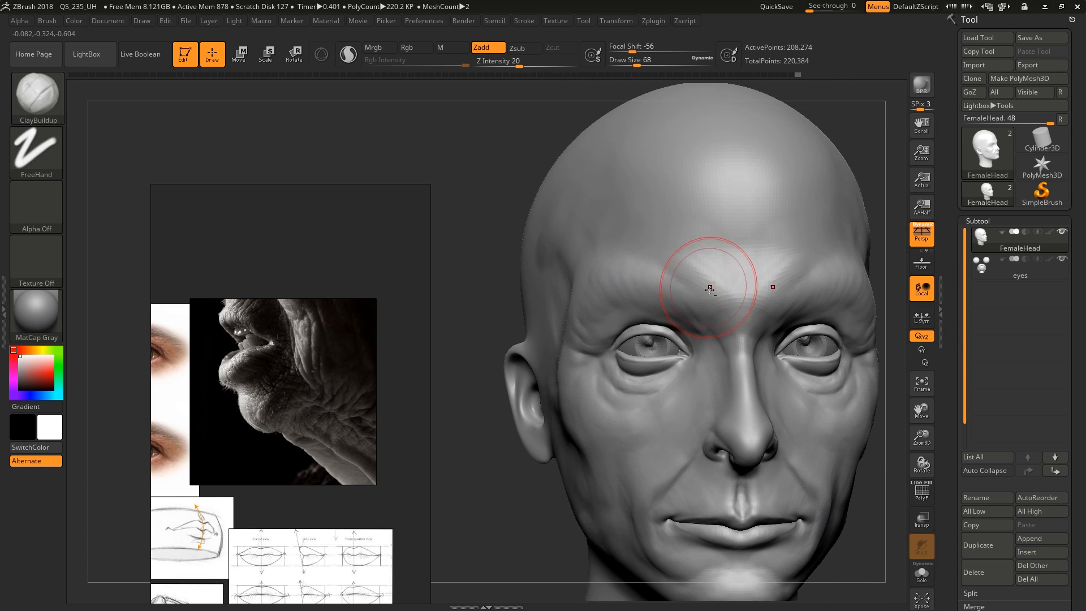
drag(710, 285, 667, 301)
shift+drag(597, 303, 583, 337)
Refine the cheekbone and the hollow of the cheek with ClayBuildup at draw size 54
right_drag(572, 371, 618, 405)
mouse_move(618, 412)
shift+mouse_down()
mouse_move(622, 447)
mouse_move(609, 422)
shift+mouse_up()
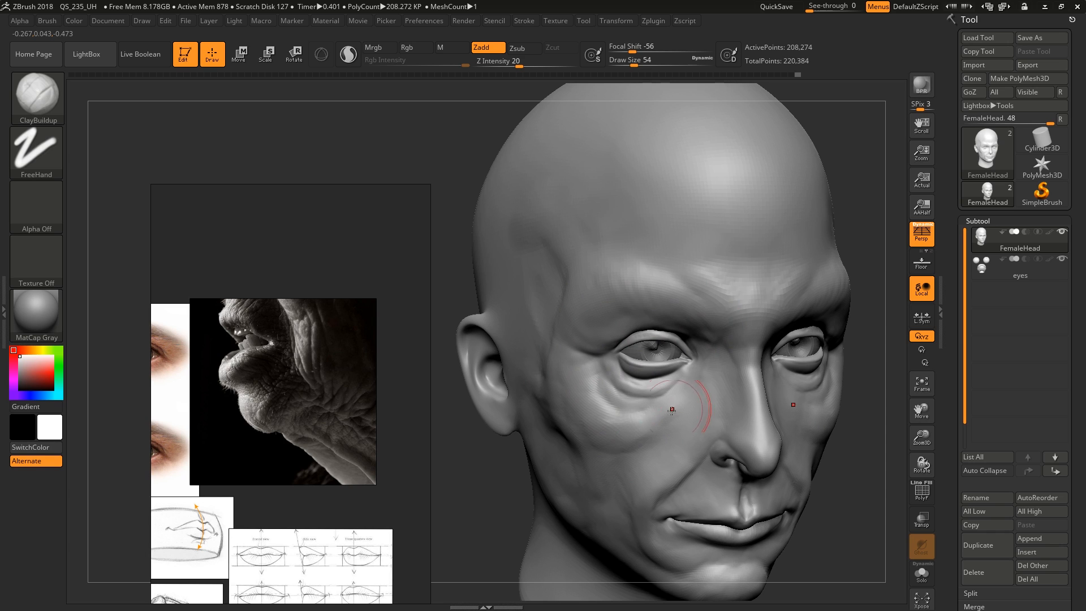
mouse_move(672, 409)
right_down()
mouse_move(690, 388)
mouse_move(643, 339)
mouse_move(746, 300)
mouse_move(750, 280)
mouse_move(653, 435)
mouse_move(701, 410)
mouse_move(733, 376)
mouse_move(654, 367)
right_up()
alt+drag(628, 358, 620, 363)
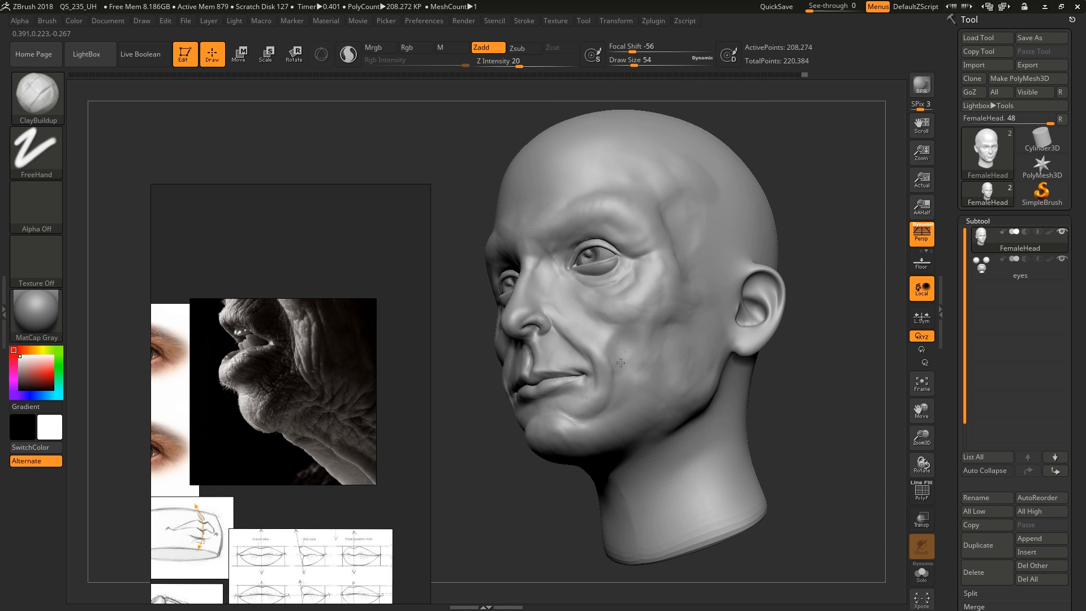
mouse_move(666, 368)
right_down()
mouse_move(649, 333)
mouse_move(629, 338)
mouse_move(710, 342)
right_up()
right_drag(594, 352, 616, 404)
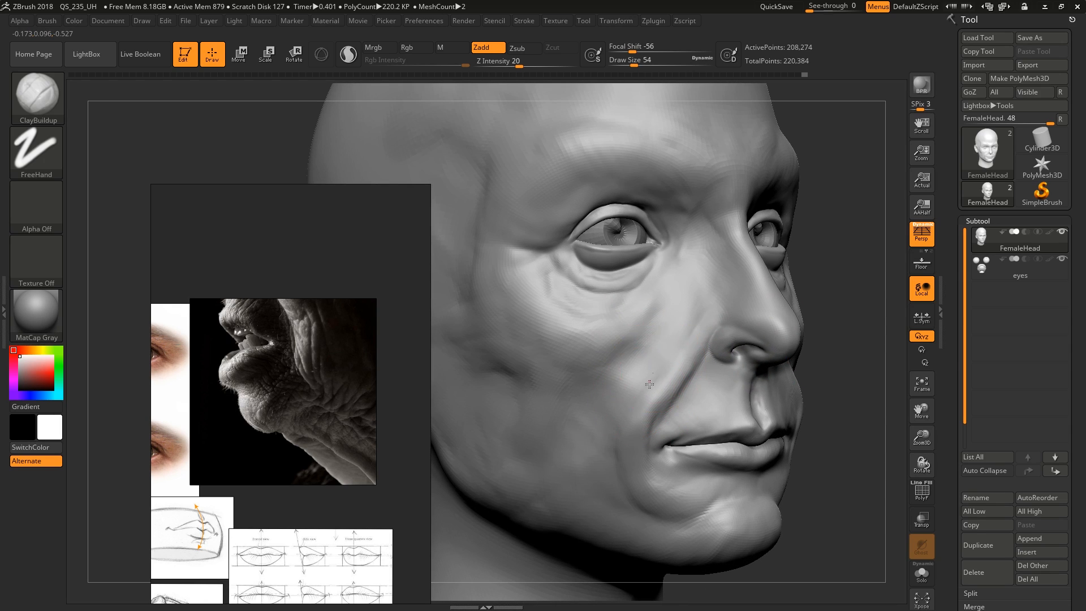
Shape the skin beside the nasolabial fold and mouth corner down to the jaw with ClayBuildup at draw size 54
mouse_move(649, 384)
mouse_down()
mouse_move(652, 407)
mouse_move(634, 419)
mouse_up()
right_drag(694, 390, 669, 395)
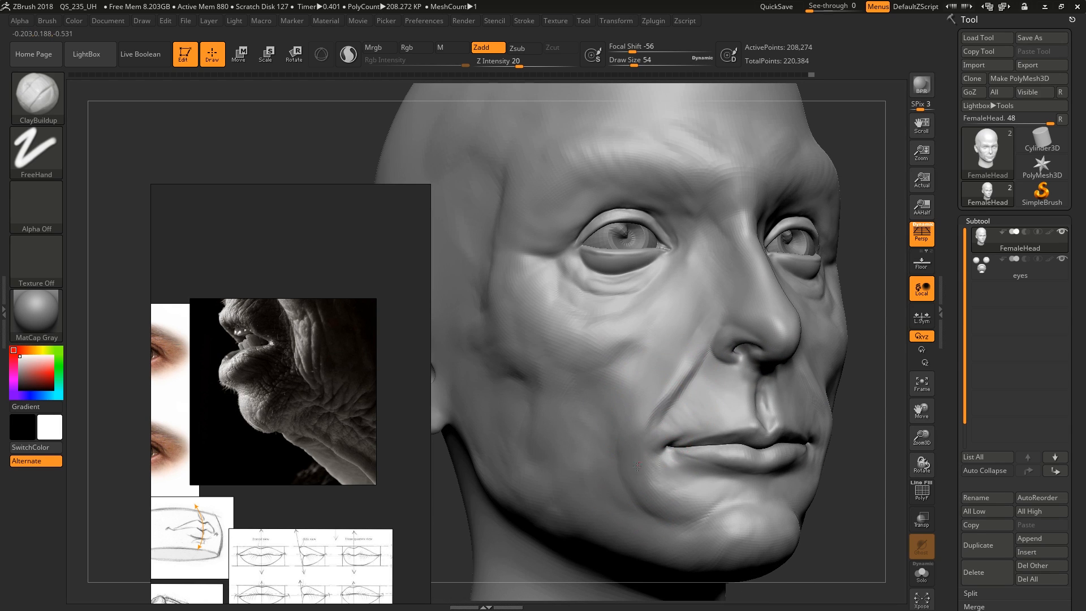
drag(647, 473, 706, 488)
right_drag(612, 491, 647, 503)
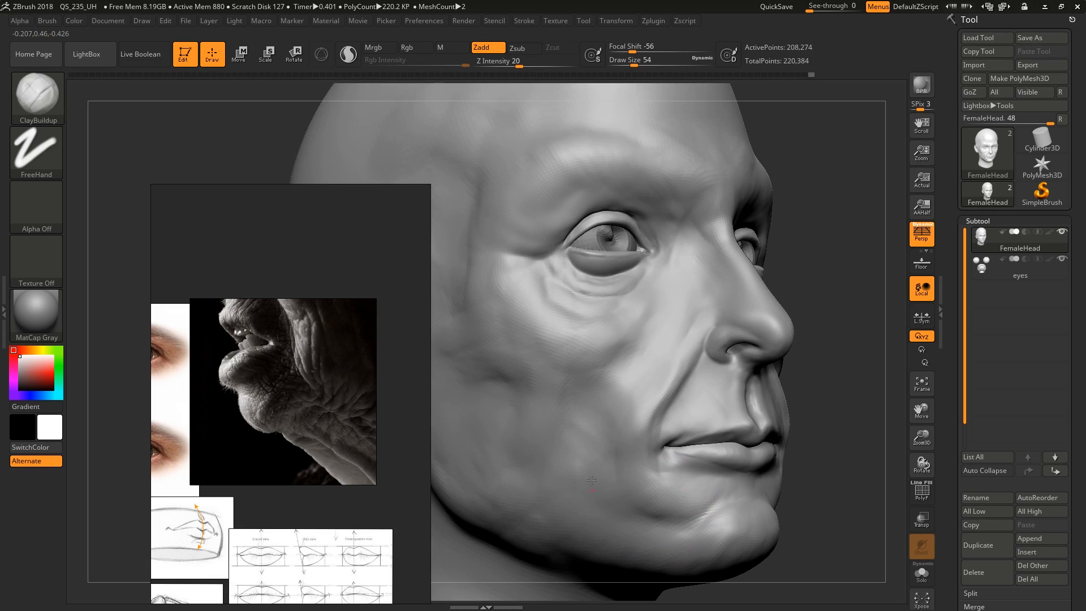
Reduce ClayBuildup to draw size 37 and shape the side of the nose and its transition into the inner eye area
key(bracketleft)
mouse_move(668, 362)
right_down()
mouse_move(639, 336)
mouse_move(691, 254)
mouse_move(739, 298)
mouse_move(642, 259)
mouse_move(638, 313)
right_up()
alt+drag(635, 314, 587, 272)
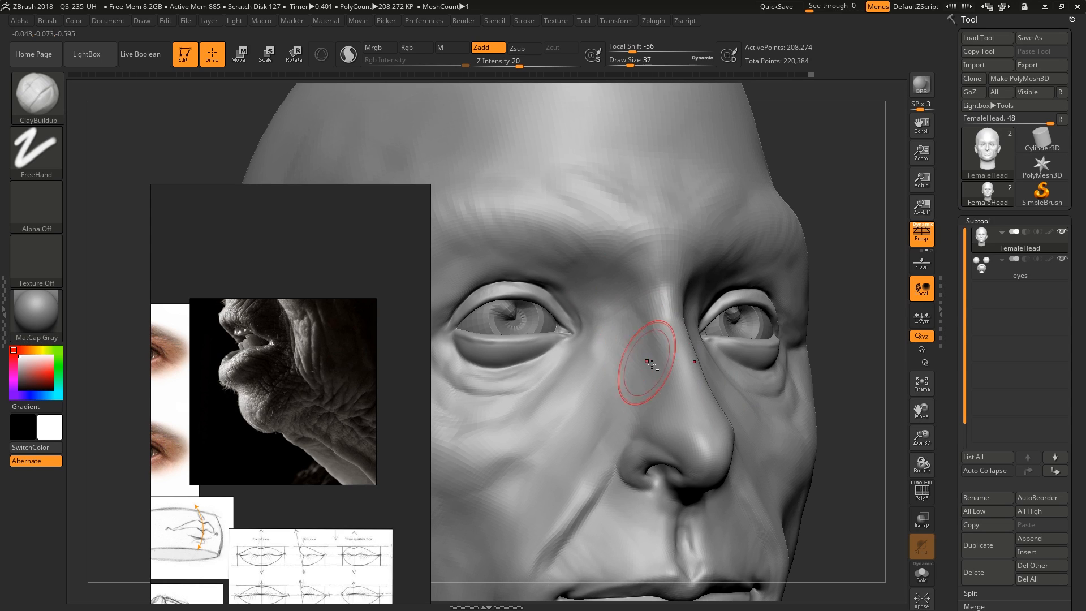
ctrl+right_drag(651, 365, 654, 311)
mouse_move(714, 339)
right_down()
mouse_move(684, 345)
mouse_move(747, 381)
mouse_move(720, 392)
right_up()
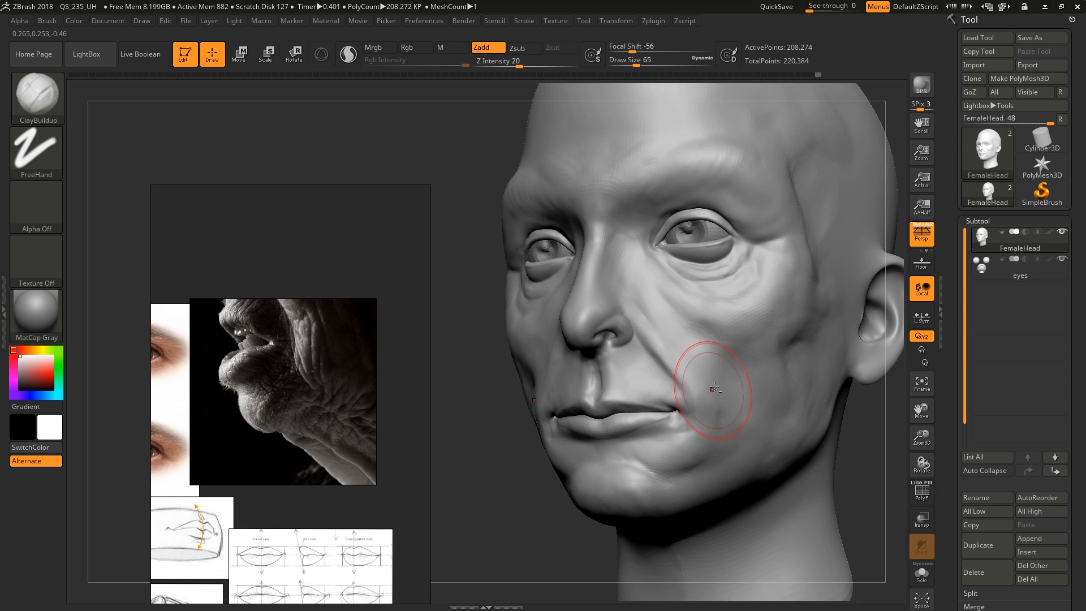
Refine the cheek, under-eye area and skin around the mouth with ClayBuildup at draw size 56
right_drag(714, 388, 722, 392)
key(s)
drag(722, 372, 719, 373)
drag(702, 389, 687, 366)
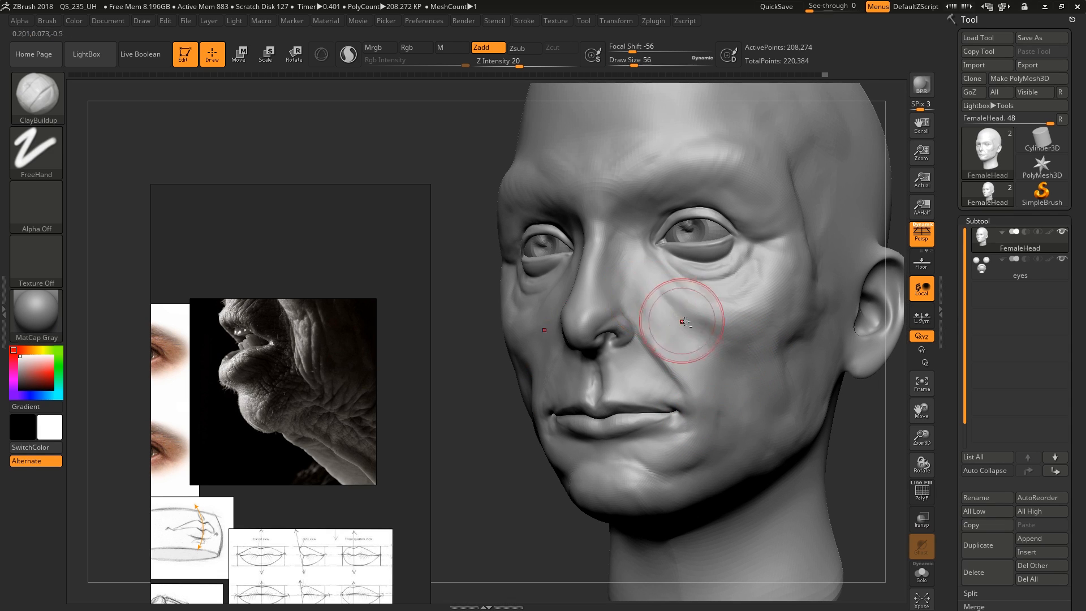
right_drag(740, 349, 678, 357)
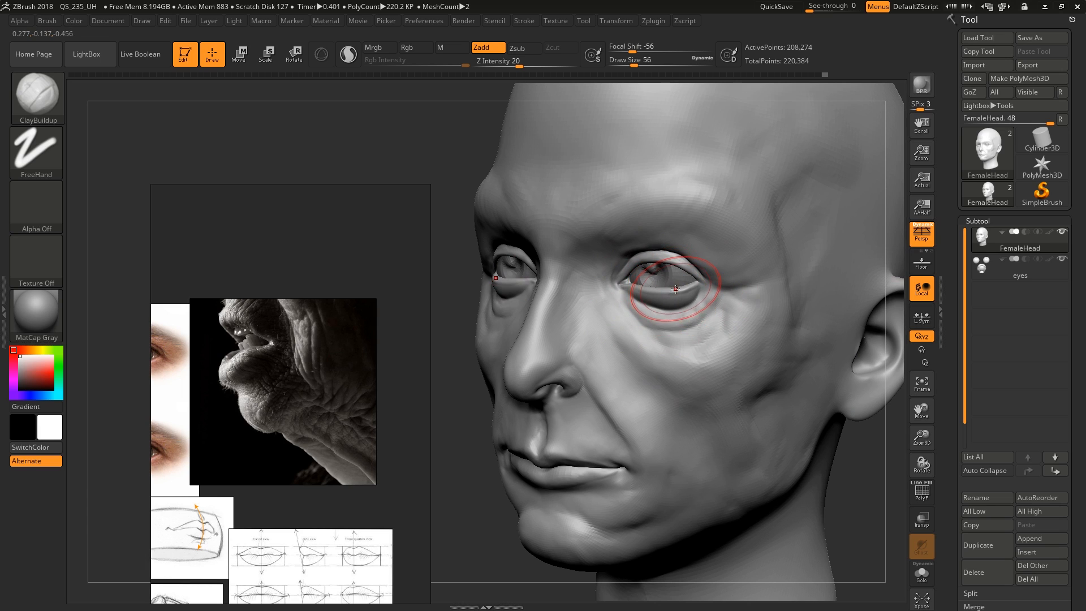
right_drag(678, 302, 659, 351)
mouse_move(645, 410)
right_down()
mouse_move(613, 438)
mouse_move(597, 431)
mouse_move(604, 418)
right_up()
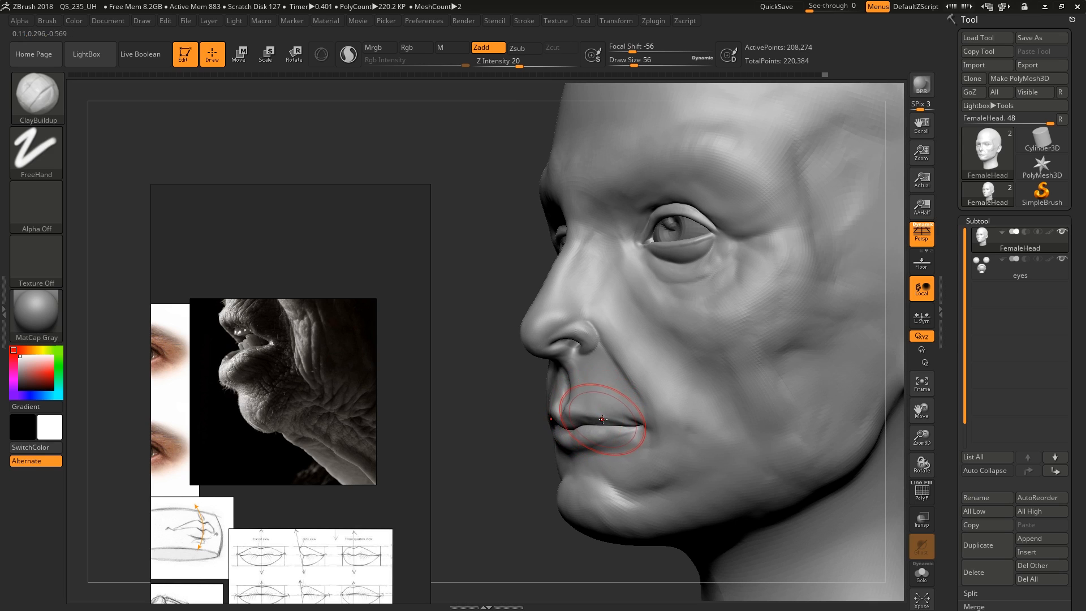
Isolate the eyes subtool in Solo mode to inspect the eyeballs and teeth, and switch back to the FemaleHead subtool
key(alt+s)
key(alt+s)
click(991, 267)
key(alt+s)
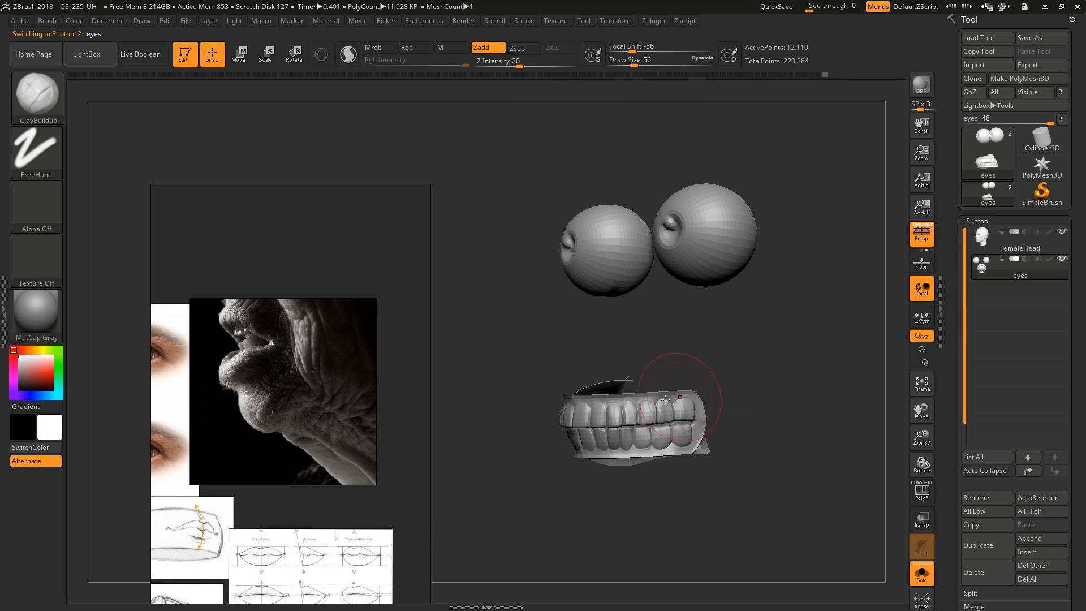
right_drag(665, 400, 887, 308)
key(Up)
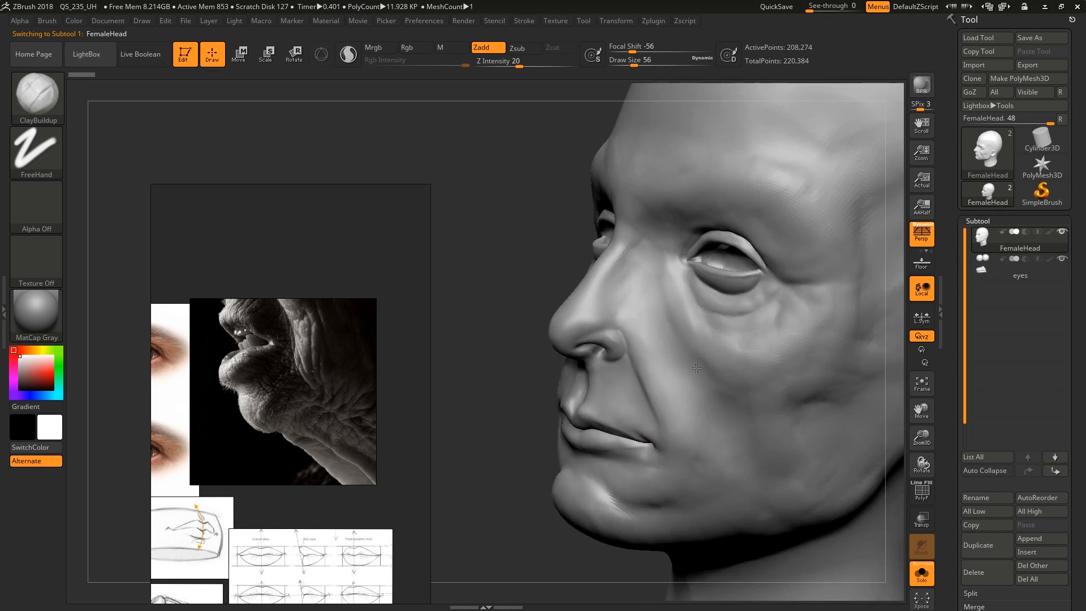
right_drag(697, 369, 452, 391)
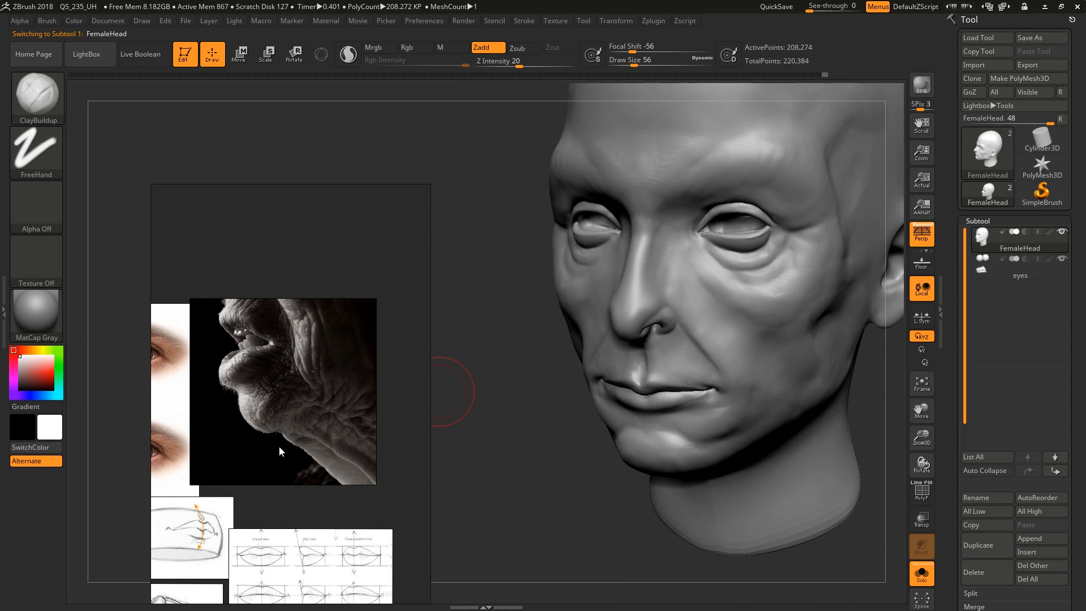
Examine the nose anatomy drawing and the clay head photo on the reference board against the sculpted nose
middle_drag(198, 480, 365, 422)
scroll(303, 442, down, 2)
middle_drag(250, 469, 326, 409)
scroll(226, 380, up, 5)
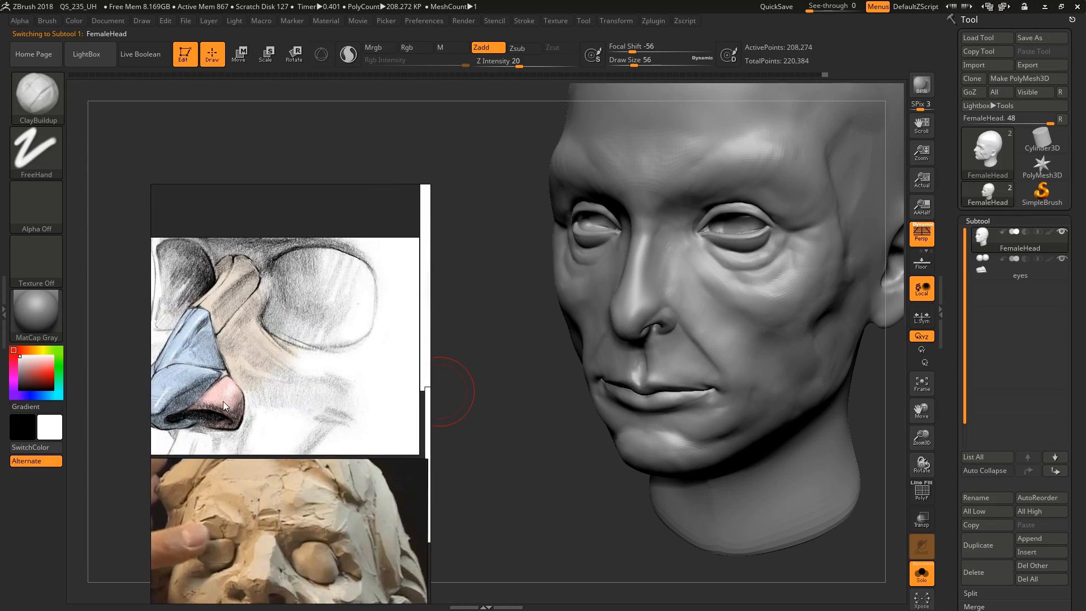
mouse_move(224, 403)
middle_down()
mouse_move(289, 398)
mouse_move(286, 381)
middle_up()
scroll(278, 391, down, 2)
scroll(283, 388, up, 2)
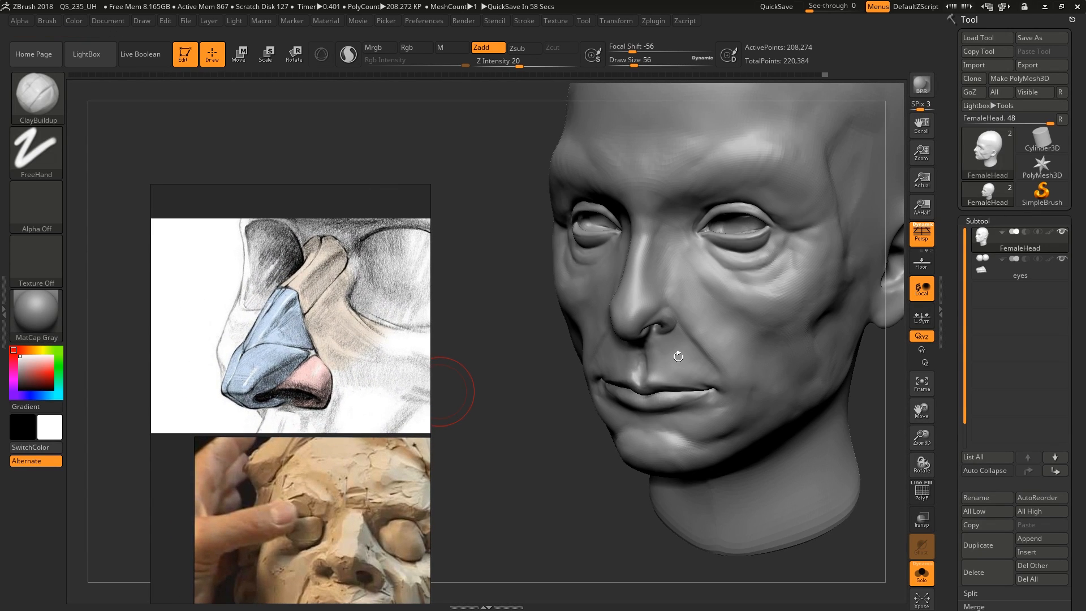
mouse_move(678, 357)
right_down()
mouse_move(715, 327)
mouse_move(755, 361)
right_up()
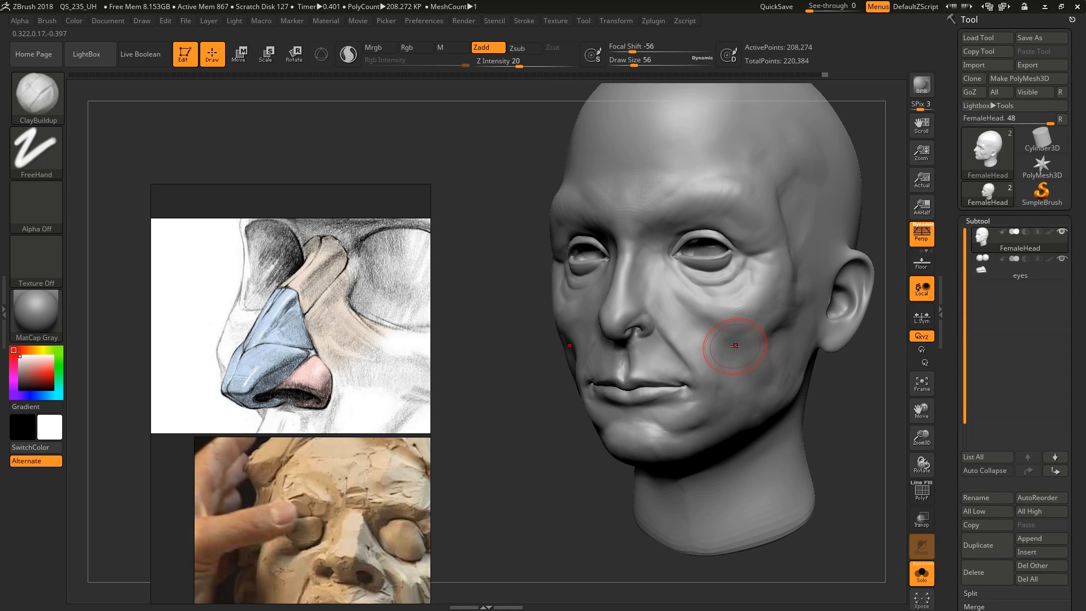
middle_drag(234, 376, 251, 375)
scroll(299, 365, up, 2)
scroll(284, 365, down, 2)
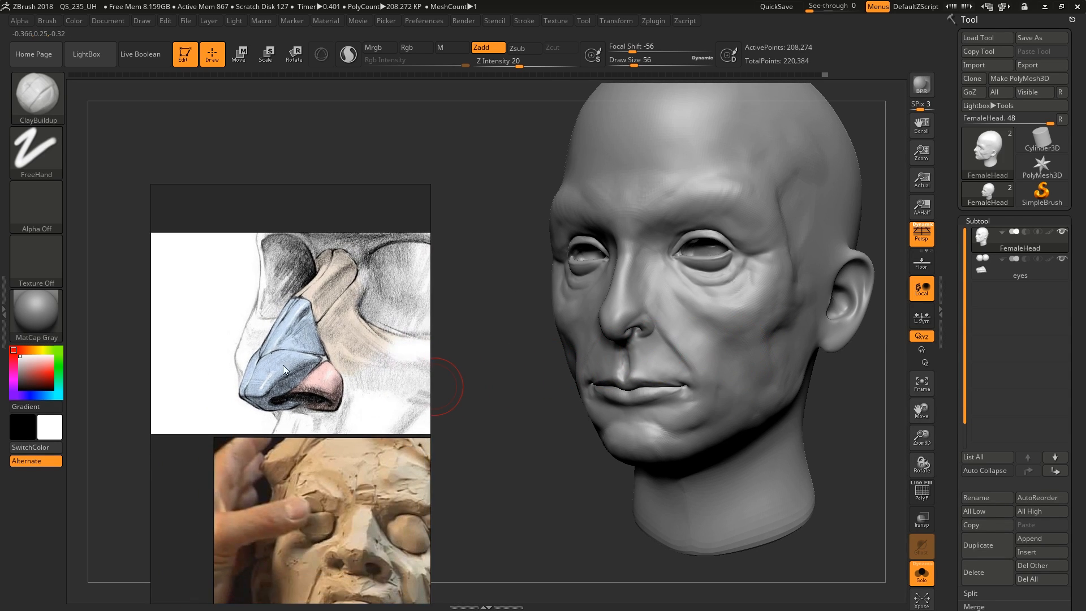
Look over the eye and lip construction references on the reference board
scroll(283, 365, down, 3)
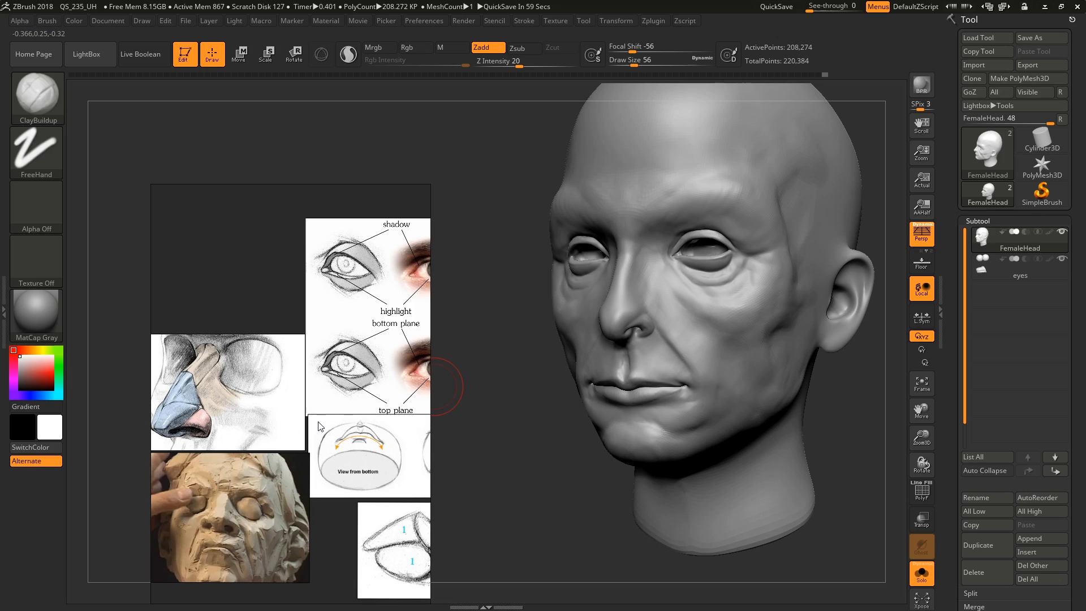
scroll(357, 383, down, 2)
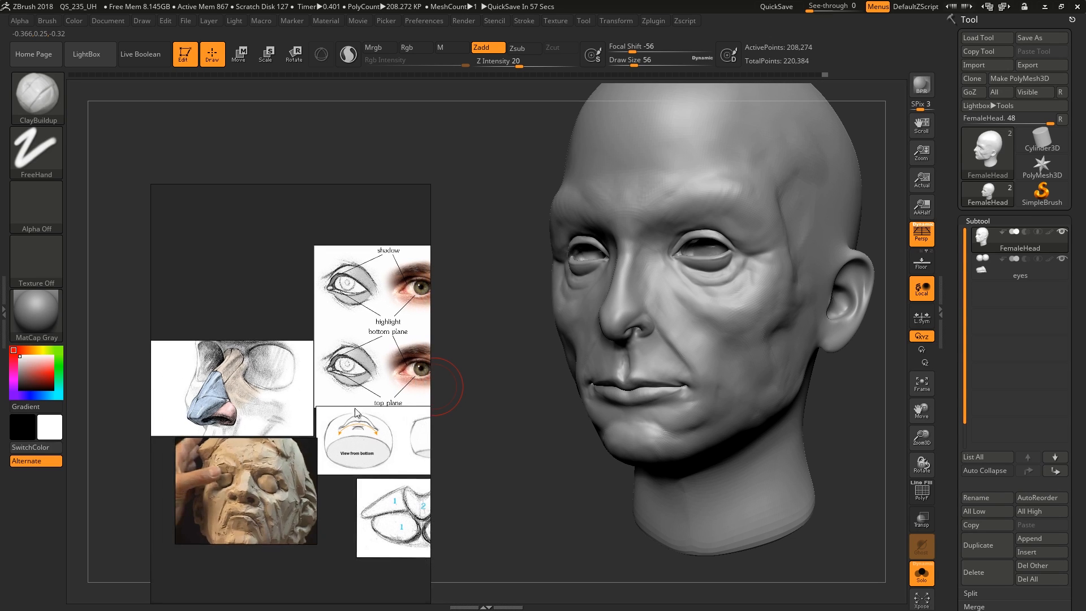
middle_drag(357, 417, 287, 349)
scroll(357, 378, down, 3)
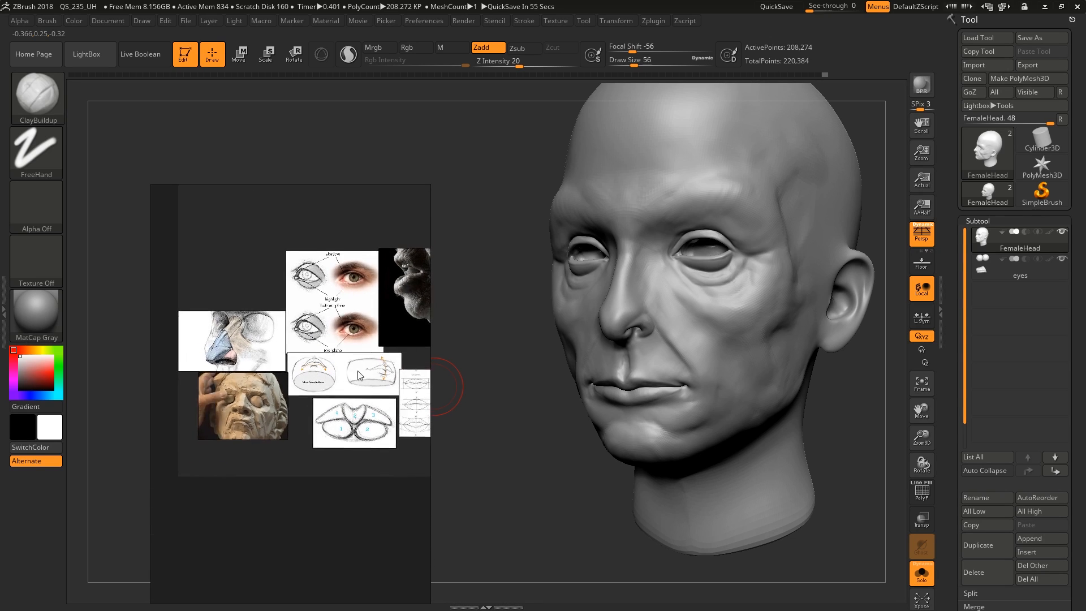
Bring the mouth profile photo into view on the reference board and refine the nasolabial fold with ClayBuildup, reducing the draw size to 39
middle_drag(406, 343, 294, 386)
scroll(345, 346, down, 1)
scroll(304, 356, up, 5)
mouse_move(701, 346)
right_down()
mouse_move(786, 343)
mouse_move(781, 354)
mouse_move(693, 348)
right_up()
ctrl+right_drag(693, 348, 673, 395)
key(bracketleft)
drag(668, 387, 659, 365)
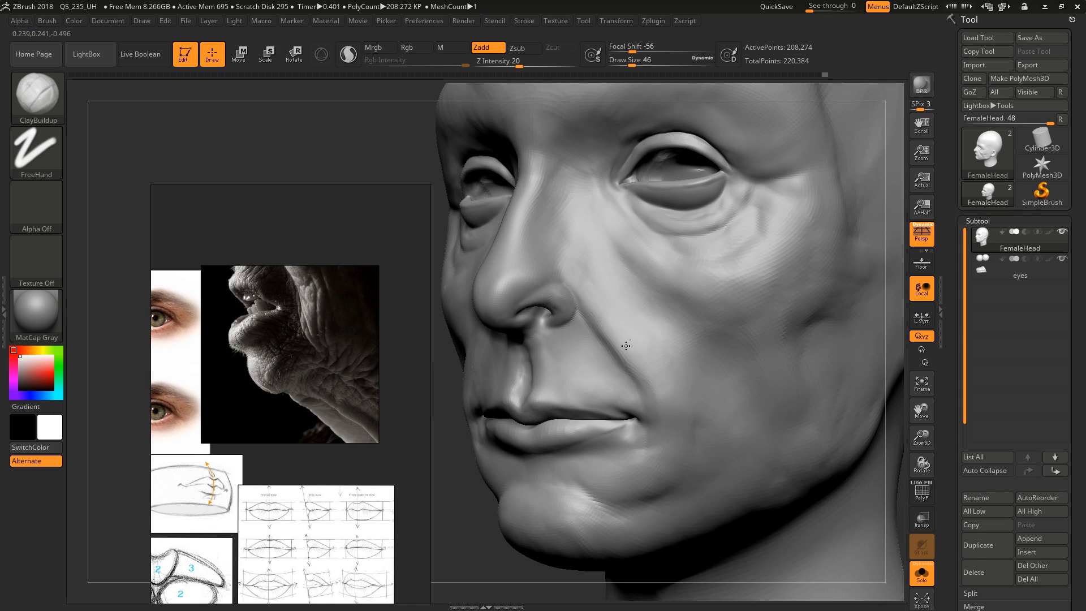
key(bracketleft)
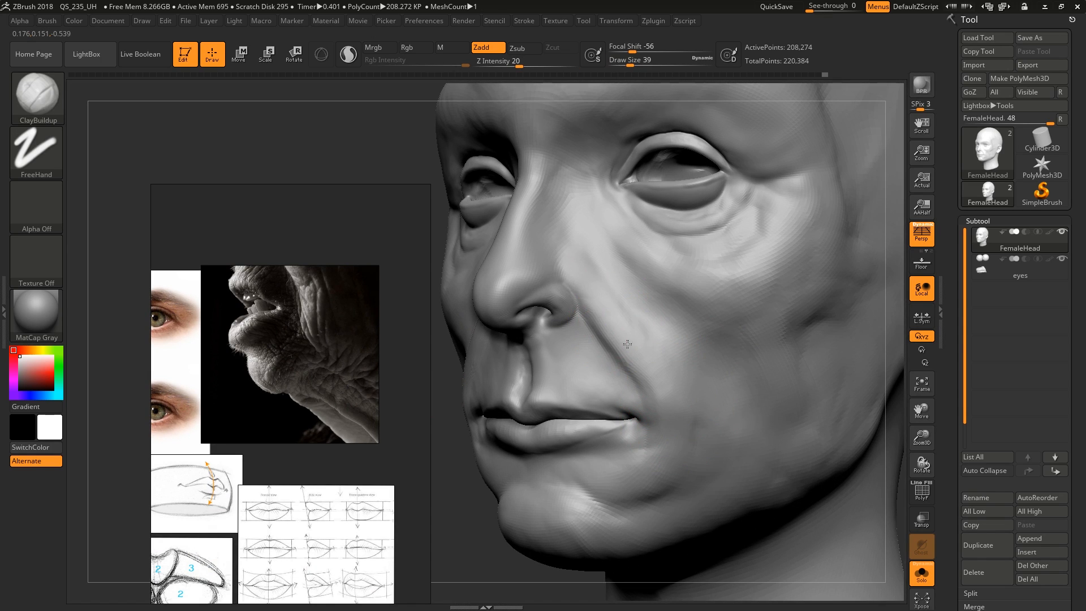
Sculpt the skin around the mouth corner and chin with ClayBuildup at draw size 29
drag(683, 442, 649, 455)
key(bracketleft)
mouse_move(623, 485)
right_down()
mouse_move(643, 480)
mouse_move(635, 473)
right_up()
ctrl+right_drag(635, 473, 620, 443)
mouse_move(626, 444)
shift+mouse_down()
mouse_move(603, 443)
mouse_move(619, 450)
shift+mouse_up()
right_drag(707, 413, 815, 357)
mouse_move(718, 371)
right_down()
mouse_move(754, 335)
mouse_move(778, 339)
right_up()
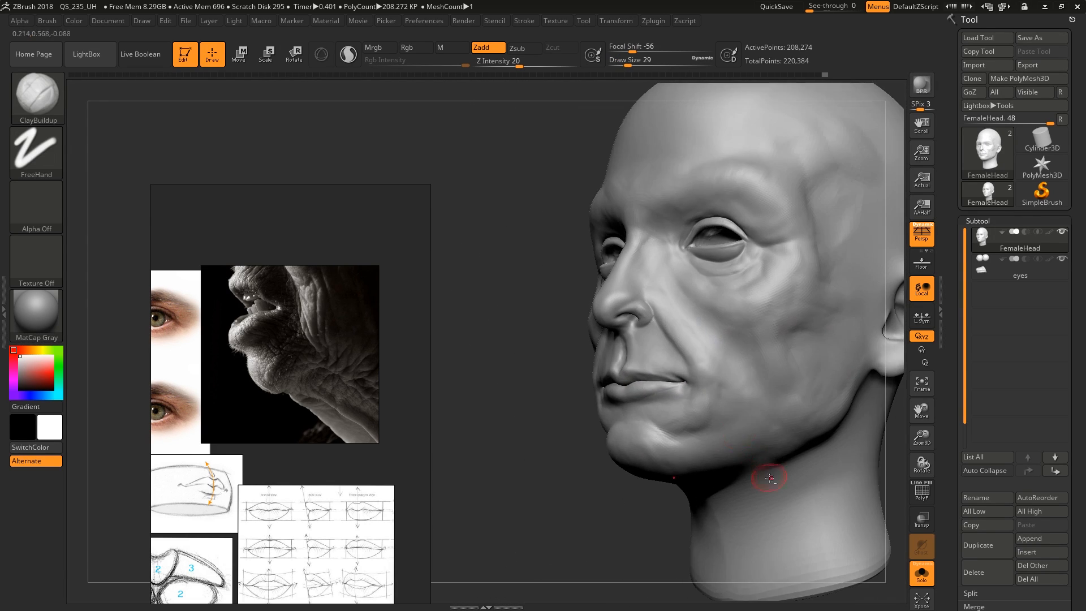
Refine the lower cheek and jaw forms with ClayBuildup, setting the draw size to 23
alt+right_drag(766, 477, 699, 372)
key(s)
drag(789, 357, 796, 357)
right_drag(782, 337, 757, 332)
key(s)
drag(786, 334, 782, 334)
mouse_move(790, 282)
mouse_down()
mouse_move(746, 335)
mouse_move(689, 352)
mouse_up()
key(s)
drag(778, 323, 771, 323)
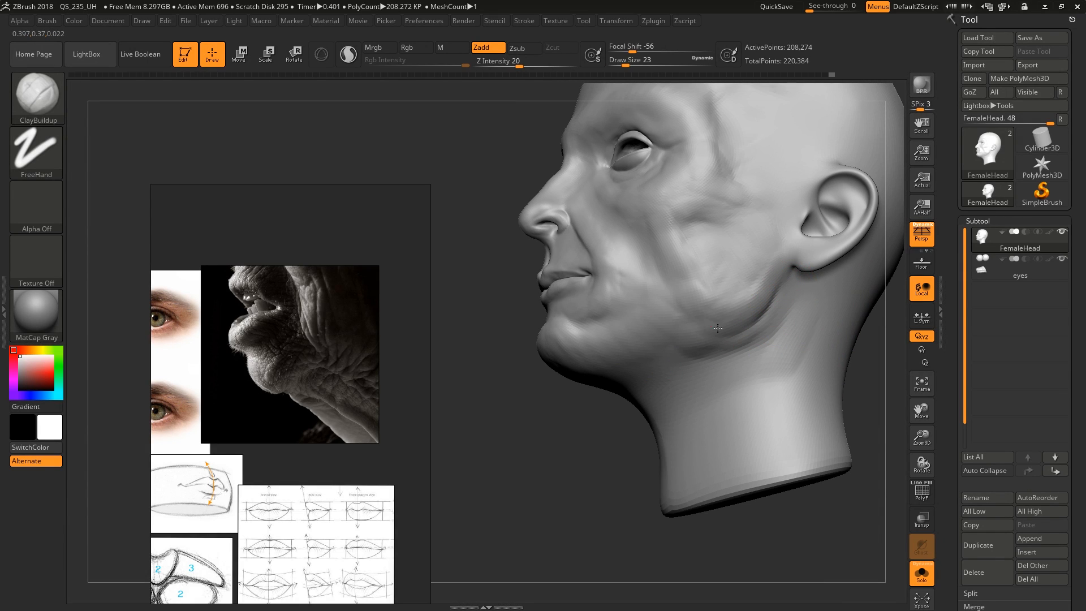
Build up the jawline beside the chin with ClayBuildup at draw size 41
right_drag(686, 332, 706, 323)
key(s)
drag(680, 334, 684, 333)
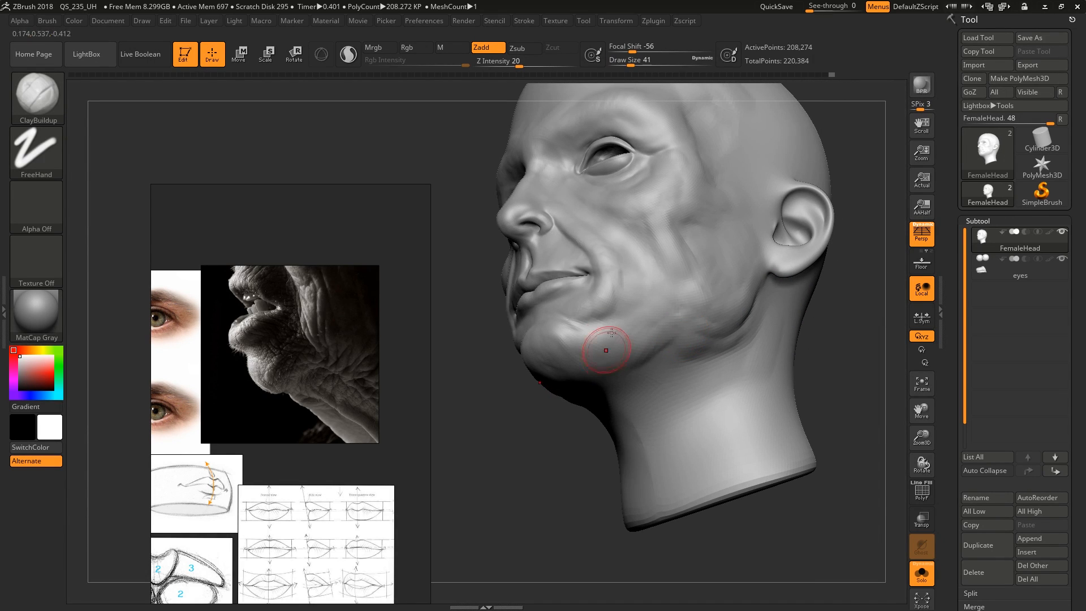
mouse_move(612, 333)
right_down()
mouse_move(603, 291)
mouse_move(642, 301)
mouse_move(622, 328)
right_up()
Reshape the nostril and the base of the nose with the Move brush at draw size 22
mouse_move(523, 243)
alt+right_down()
mouse_move(630, 253)
mouse_move(639, 295)
mouse_move(646, 254)
mouse_move(659, 287)
alt+right_up()
key(b)
key(m)
key(v)
key(s)
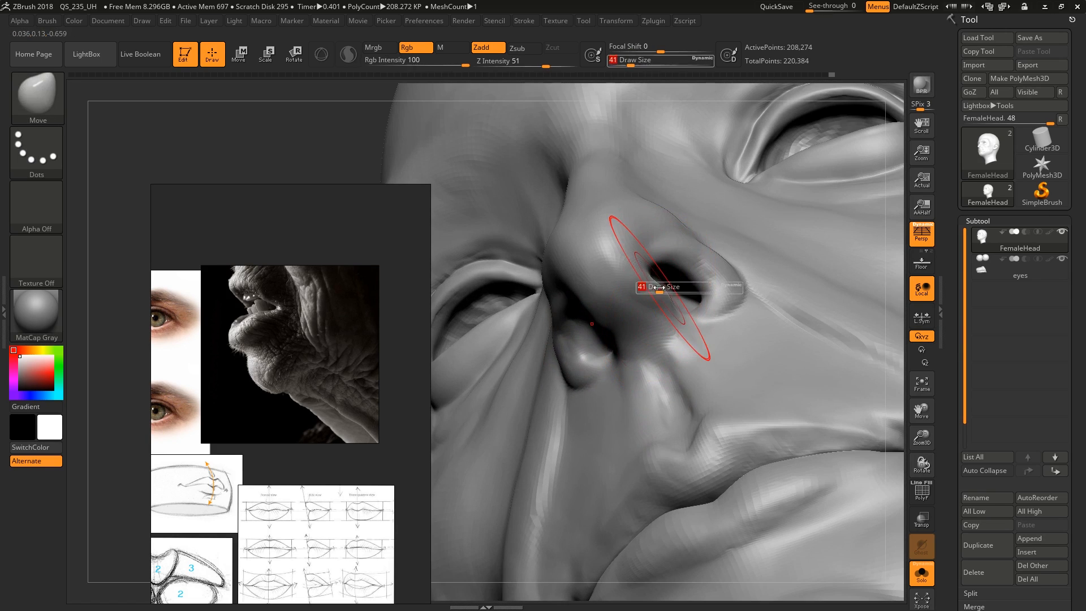
drag(659, 286, 654, 316)
right_drag(655, 316, 632, 335)
drag(639, 308, 640, 316)
mouse_move(641, 316)
right_down()
mouse_move(666, 322)
mouse_move(634, 327)
right_up()
drag(651, 318, 640, 352)
mouse_move(640, 352)
right_down()
mouse_move(659, 373)
mouse_move(679, 439)
mouse_move(629, 375)
right_up()
ctrl+right_drag(629, 375, 631, 389)
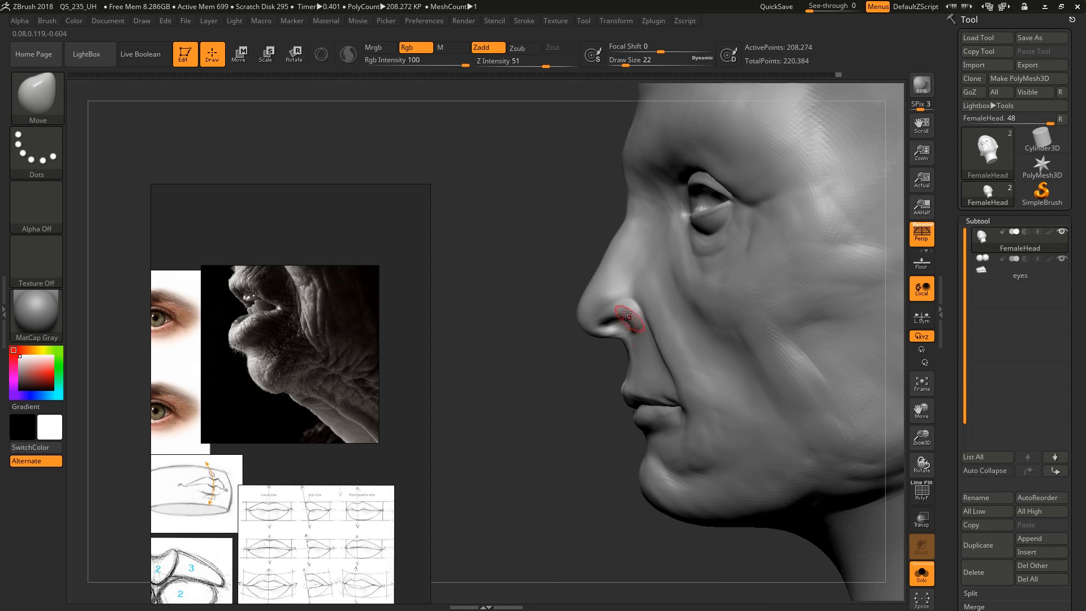
Adjust the nose profile with the Move brush at draw size 44 and check the face in three-quarter view
key(s)
drag(582, 294, 588, 301)
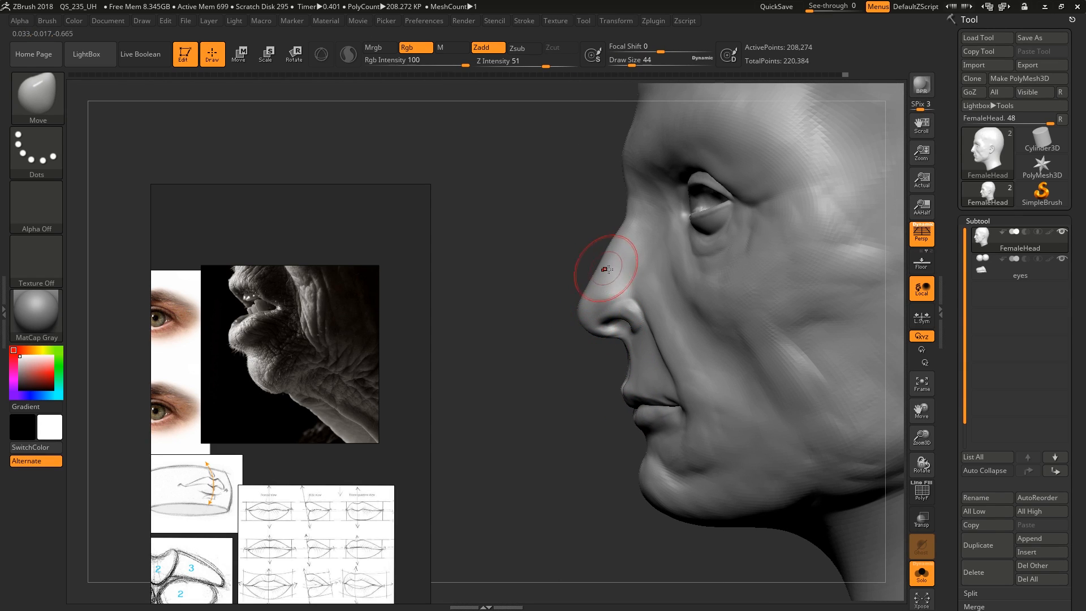
ctrl+right_drag(674, 312, 674, 309)
mouse_move(716, 354)
alt+right_down()
mouse_move(668, 371)
mouse_move(730, 377)
alt+right_up()
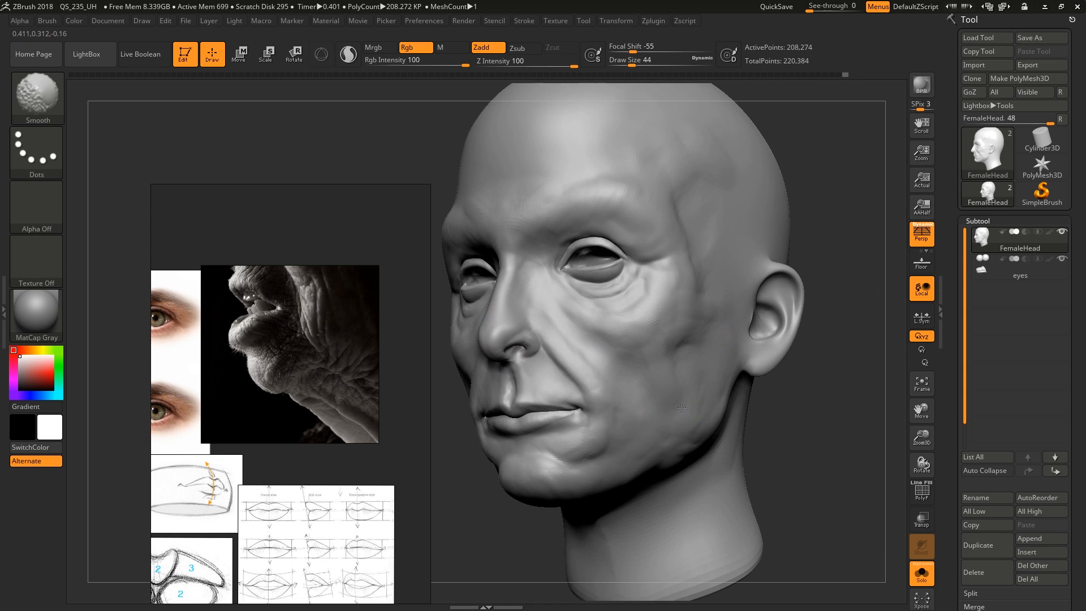
mouse_move(713, 224)
ctrl+right_down()
mouse_move(687, 296)
mouse_move(739, 382)
mouse_move(787, 377)
mouse_move(688, 408)
mouse_move(691, 436)
ctrl+right_up()
Raise the draw size to 172, smooth the broad forms of the cheek and temple, and check the head's overall shape
key(s)
mouse_move(694, 462)
mouse_down()
mouse_move(620, 492)
mouse_move(622, 504)
mouse_up()
key(s)
key(s)
right_drag(622, 505, 626, 493)
key(shift)
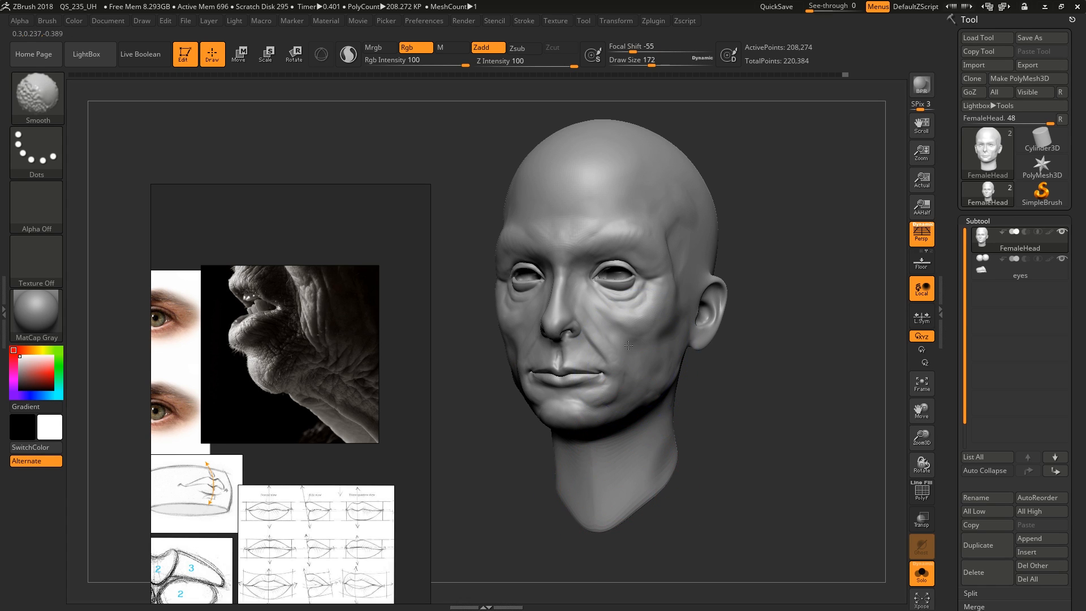
shift+drag(620, 412, 614, 405)
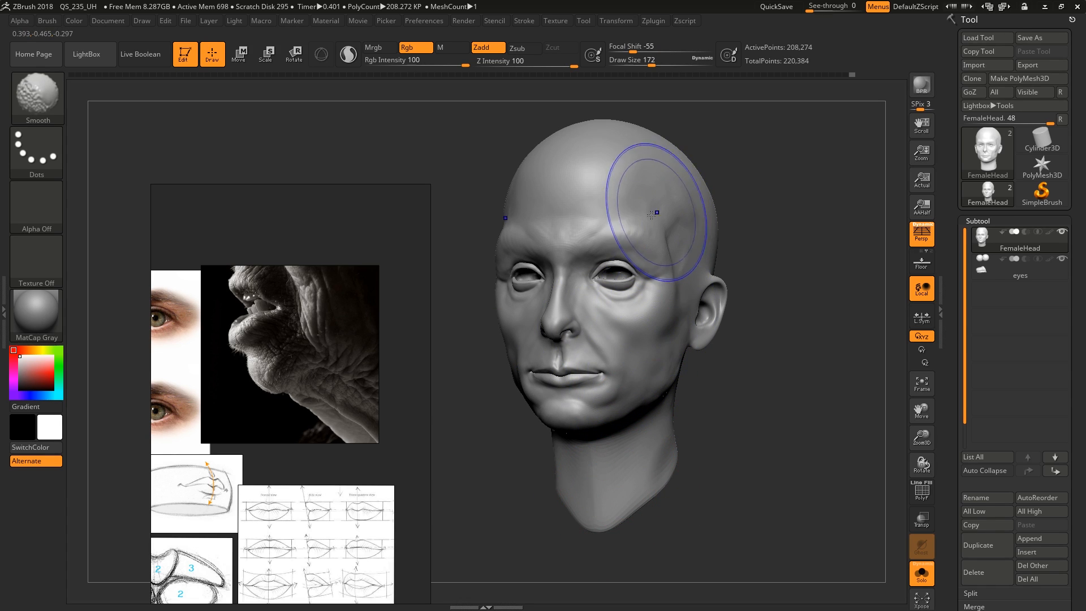
mouse_move(655, 213)
shift+mouse_down()
mouse_move(577, 233)
mouse_move(585, 249)
shift+mouse_up()
shift+right_drag(618, 364, 627, 363)
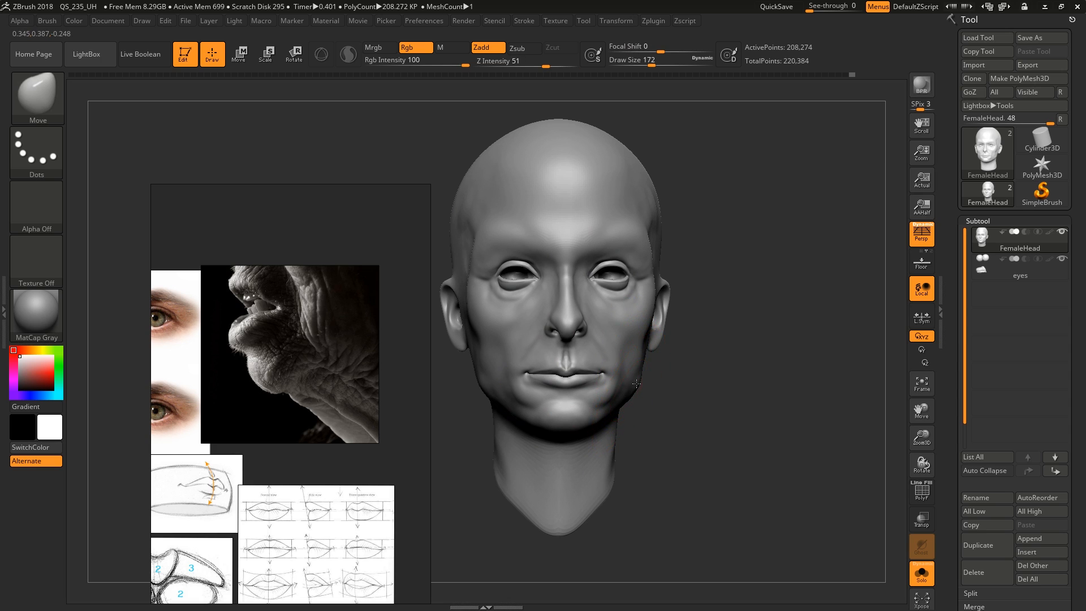
right_drag(656, 329, 692, 419)
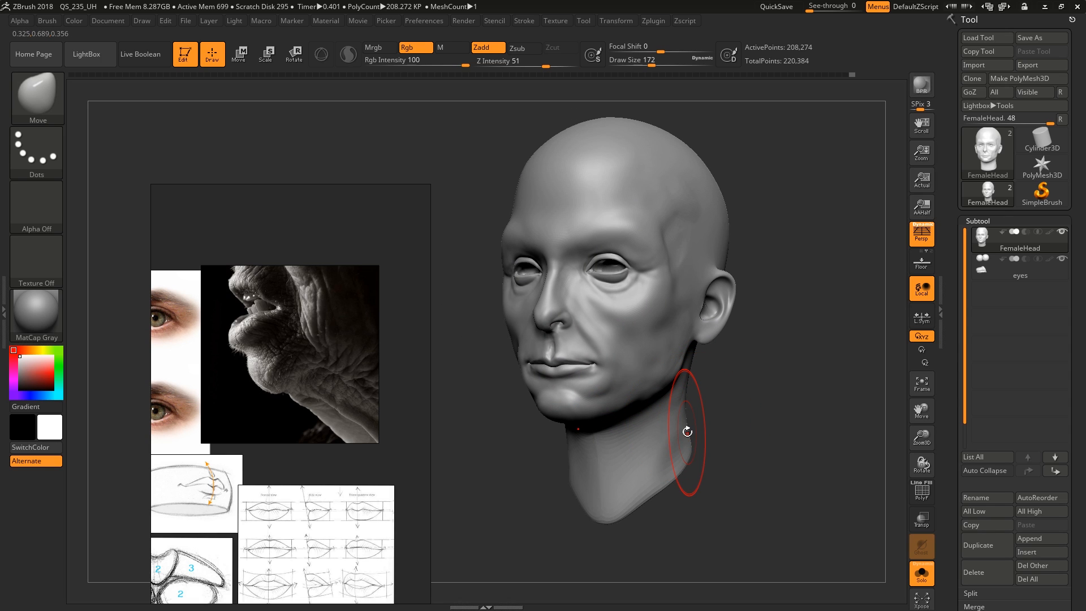